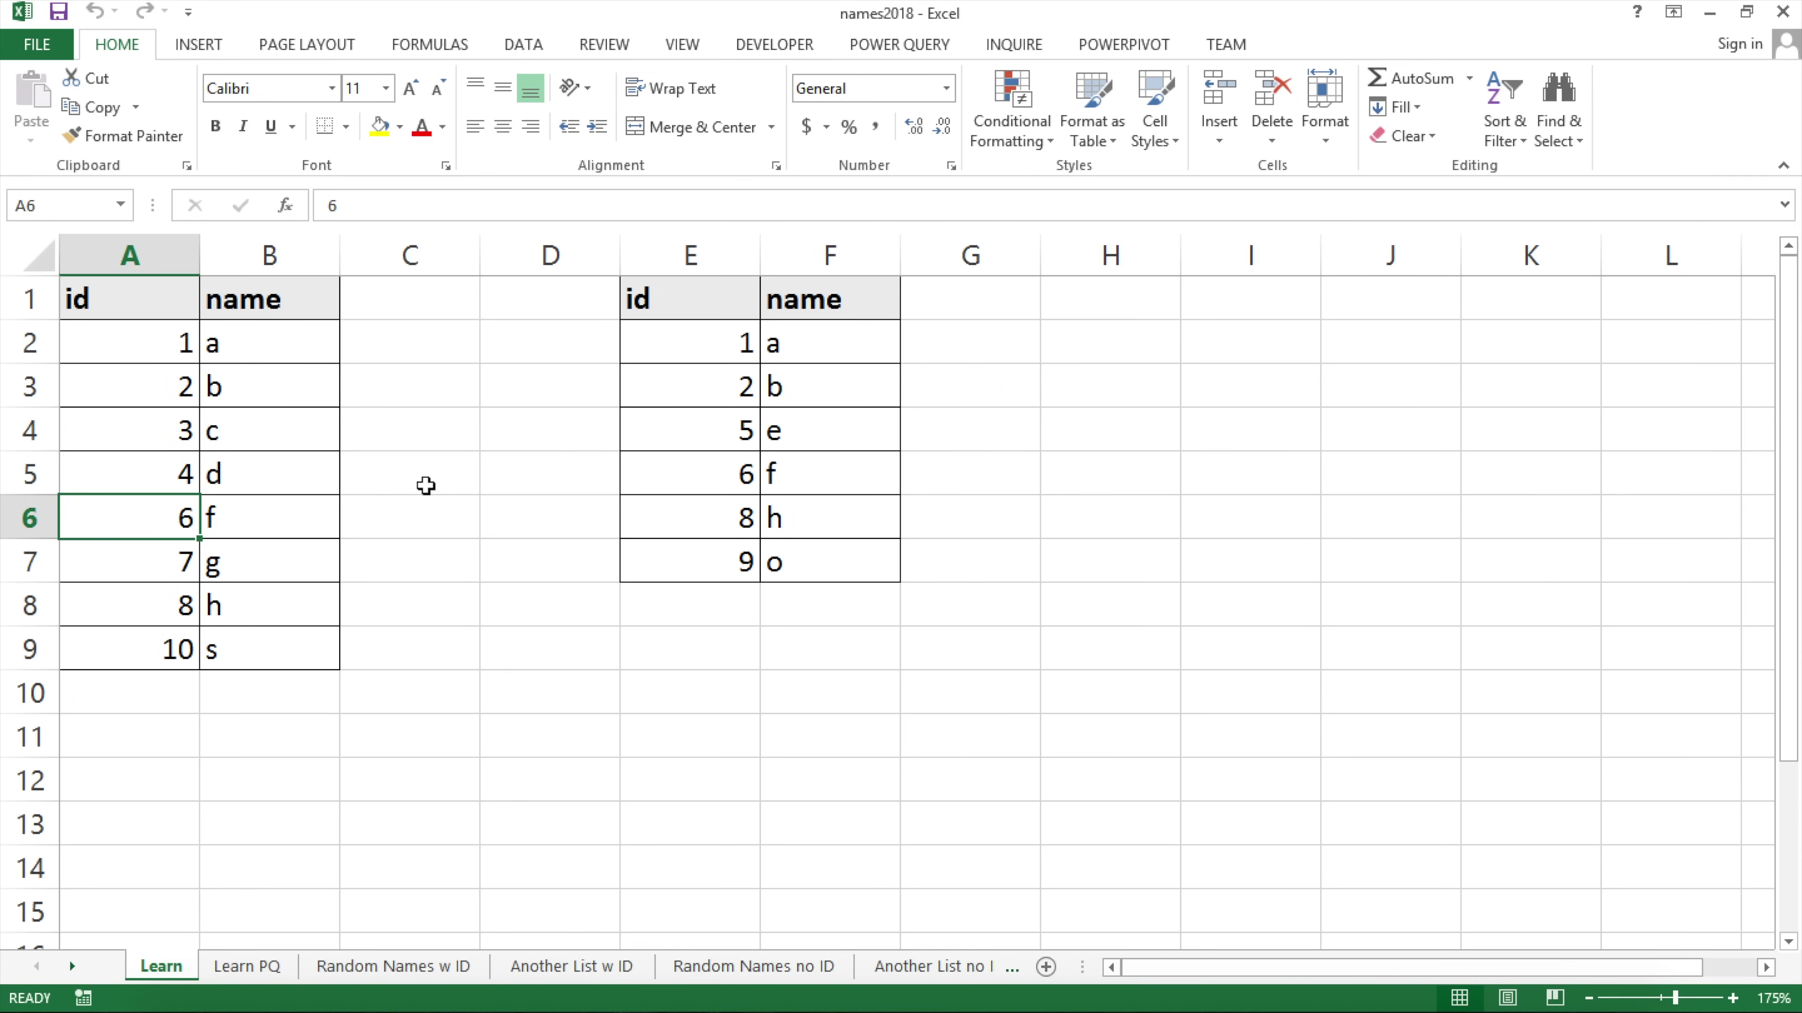
Compare the ids in A2:A9 with those in E2:E7 to find shared ids and ids present in only one list.
key("Up")
key("Up")
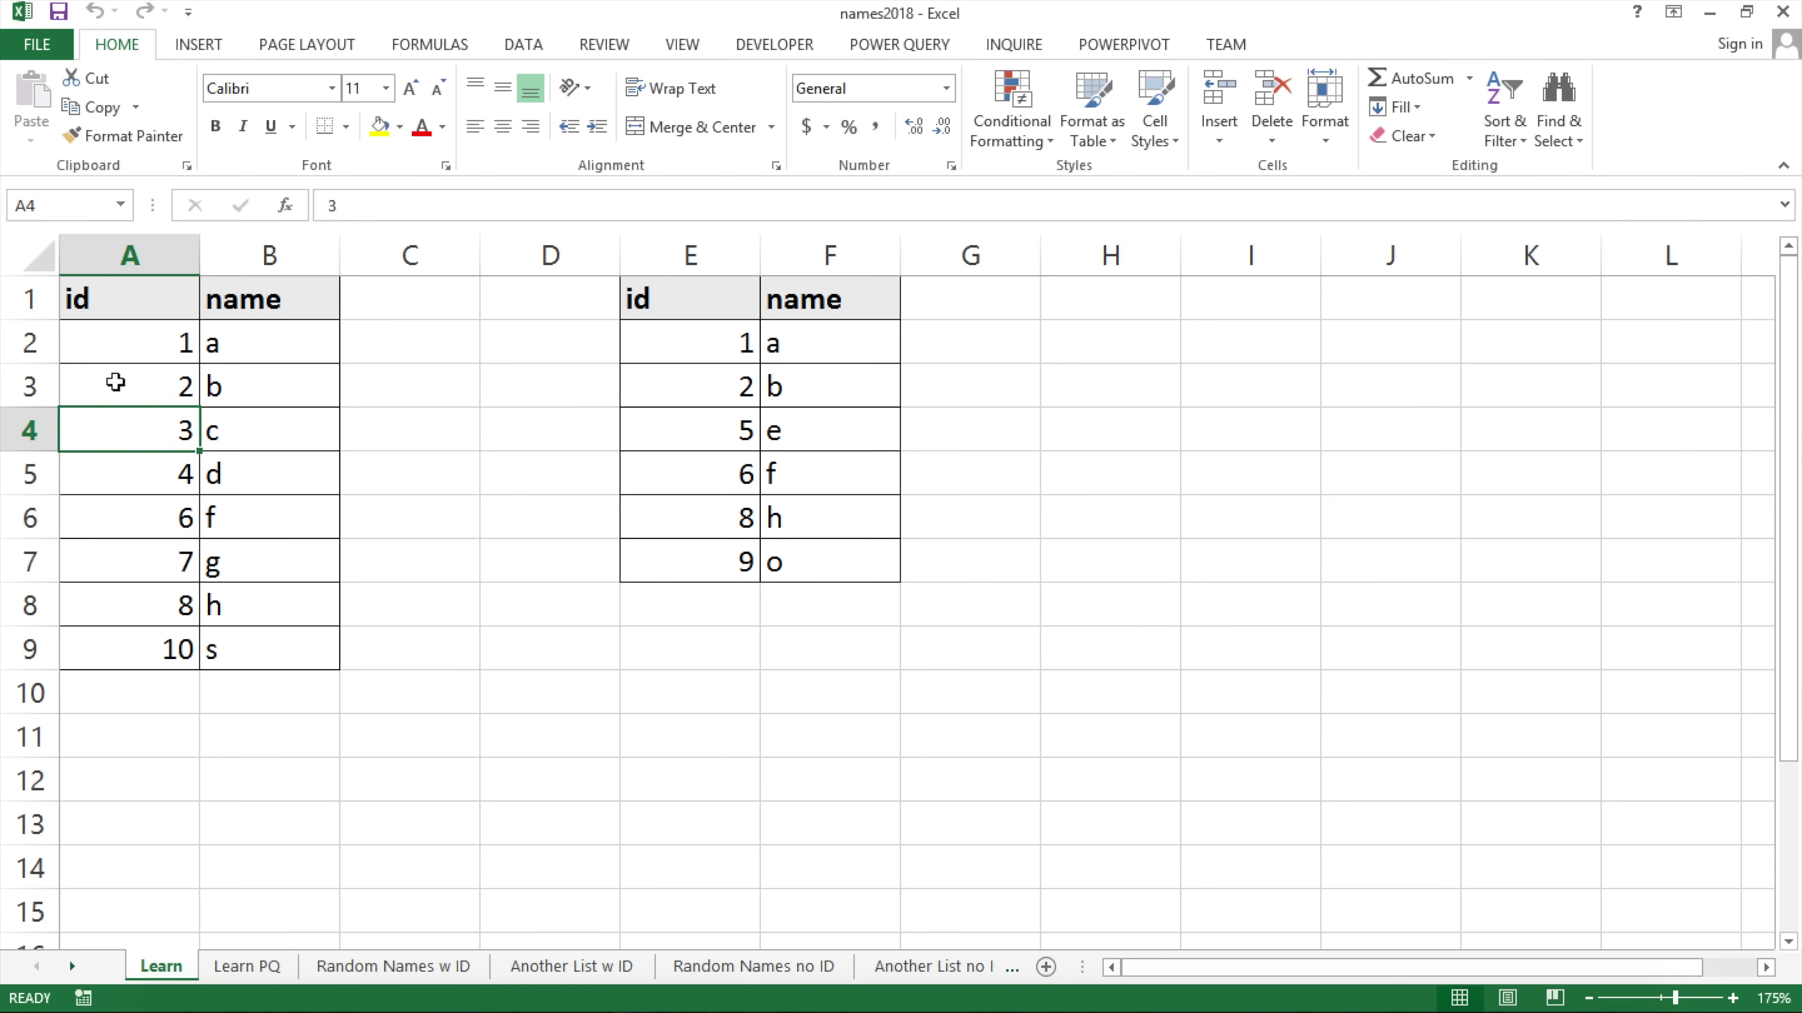
left_click_drag(128, 298, 286, 667)
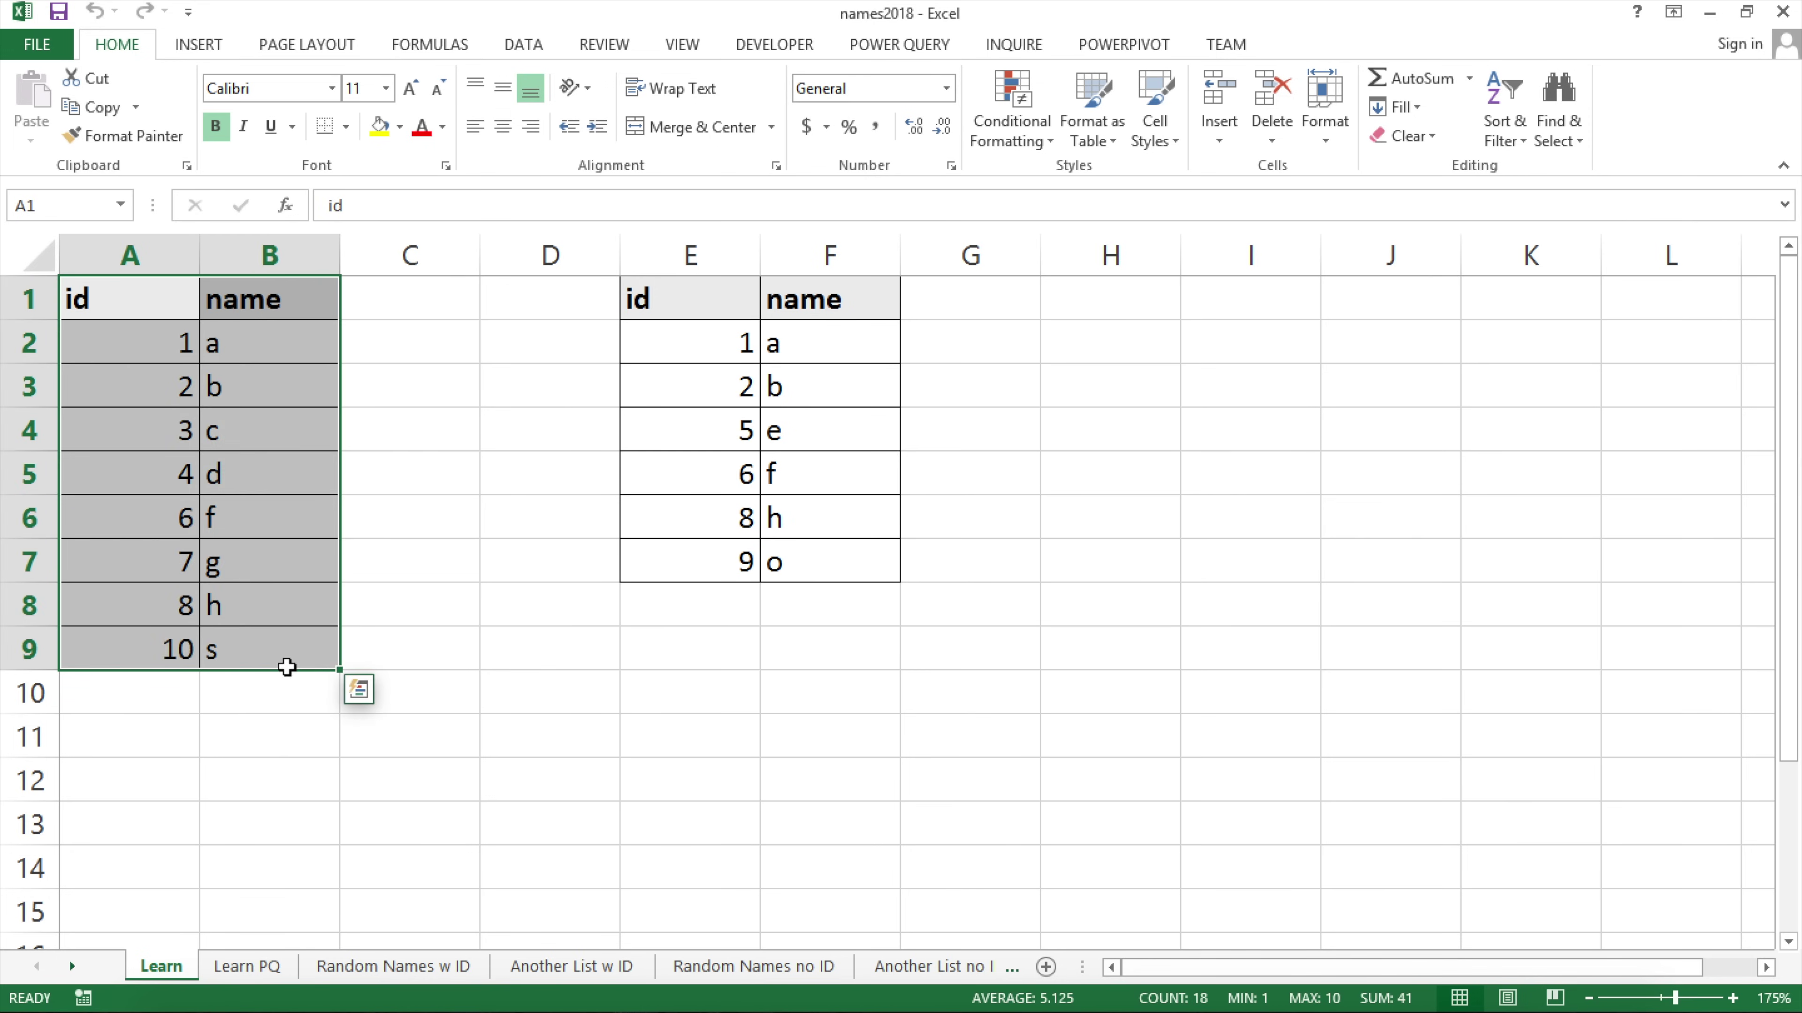
left_click_drag(653, 301, 781, 571)
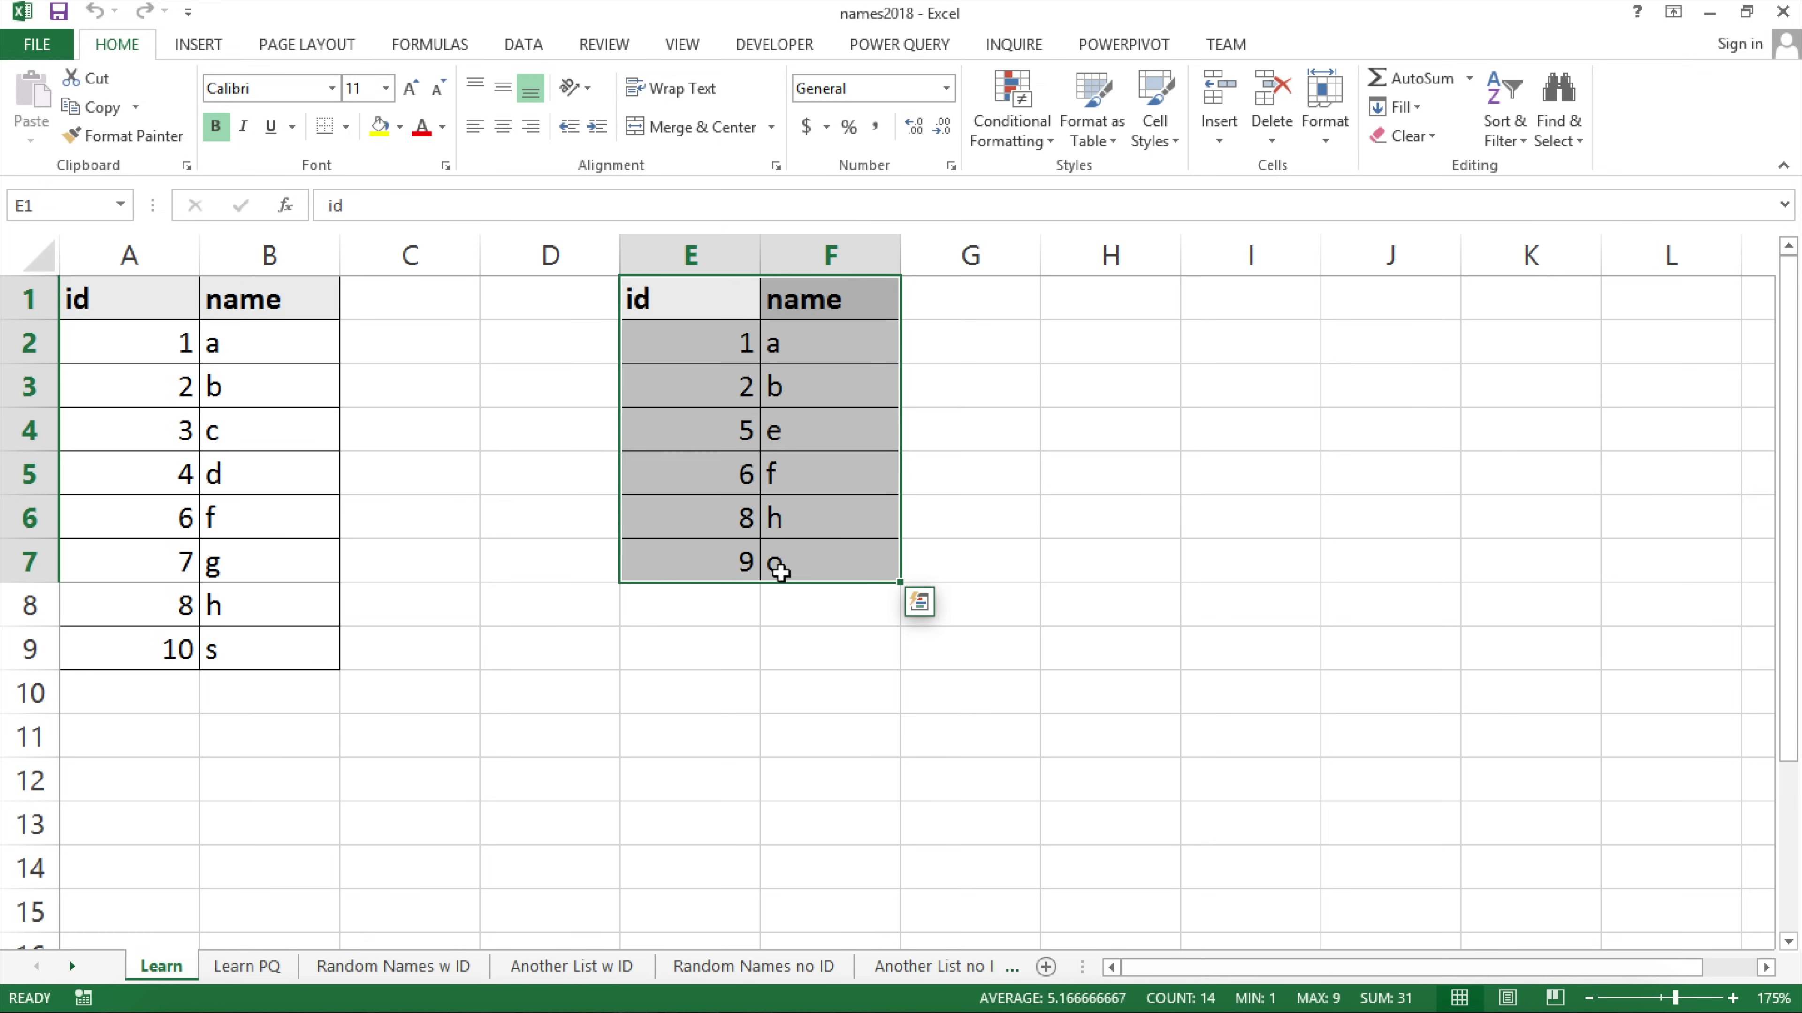
left_click(230, 420)
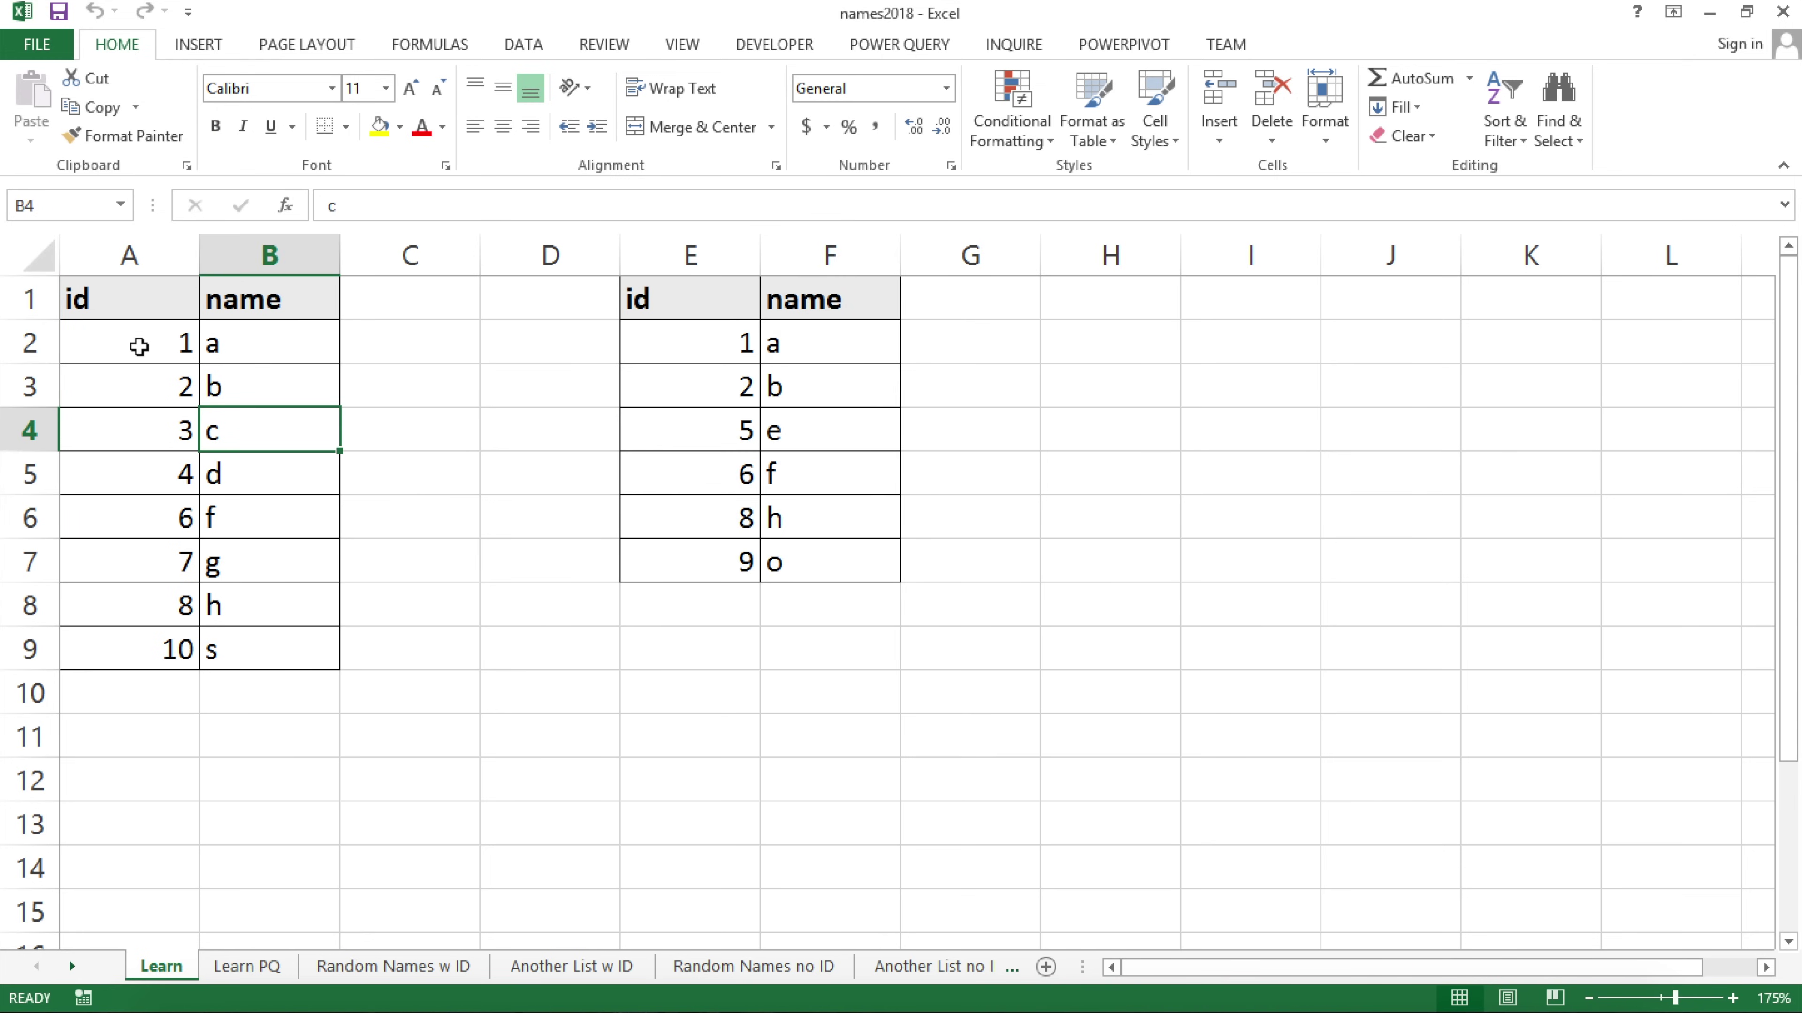
left_click_drag(161, 336, 165, 393)
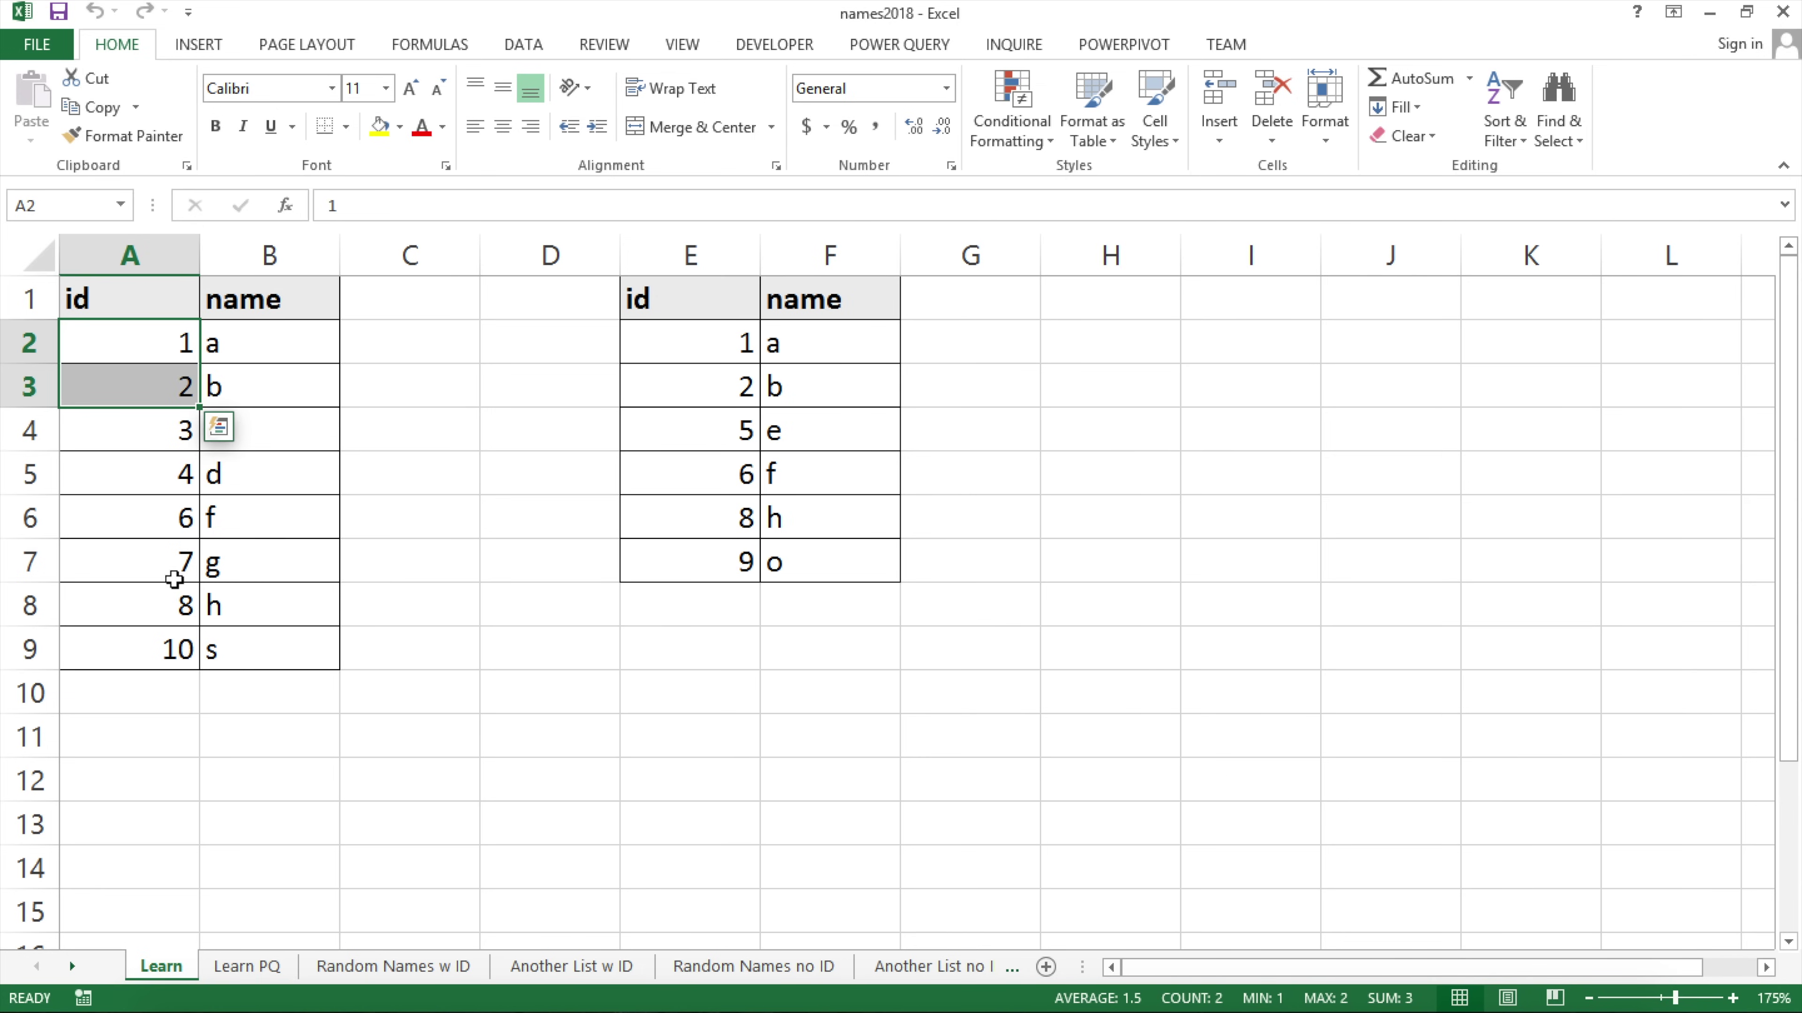
left_click(175, 650)
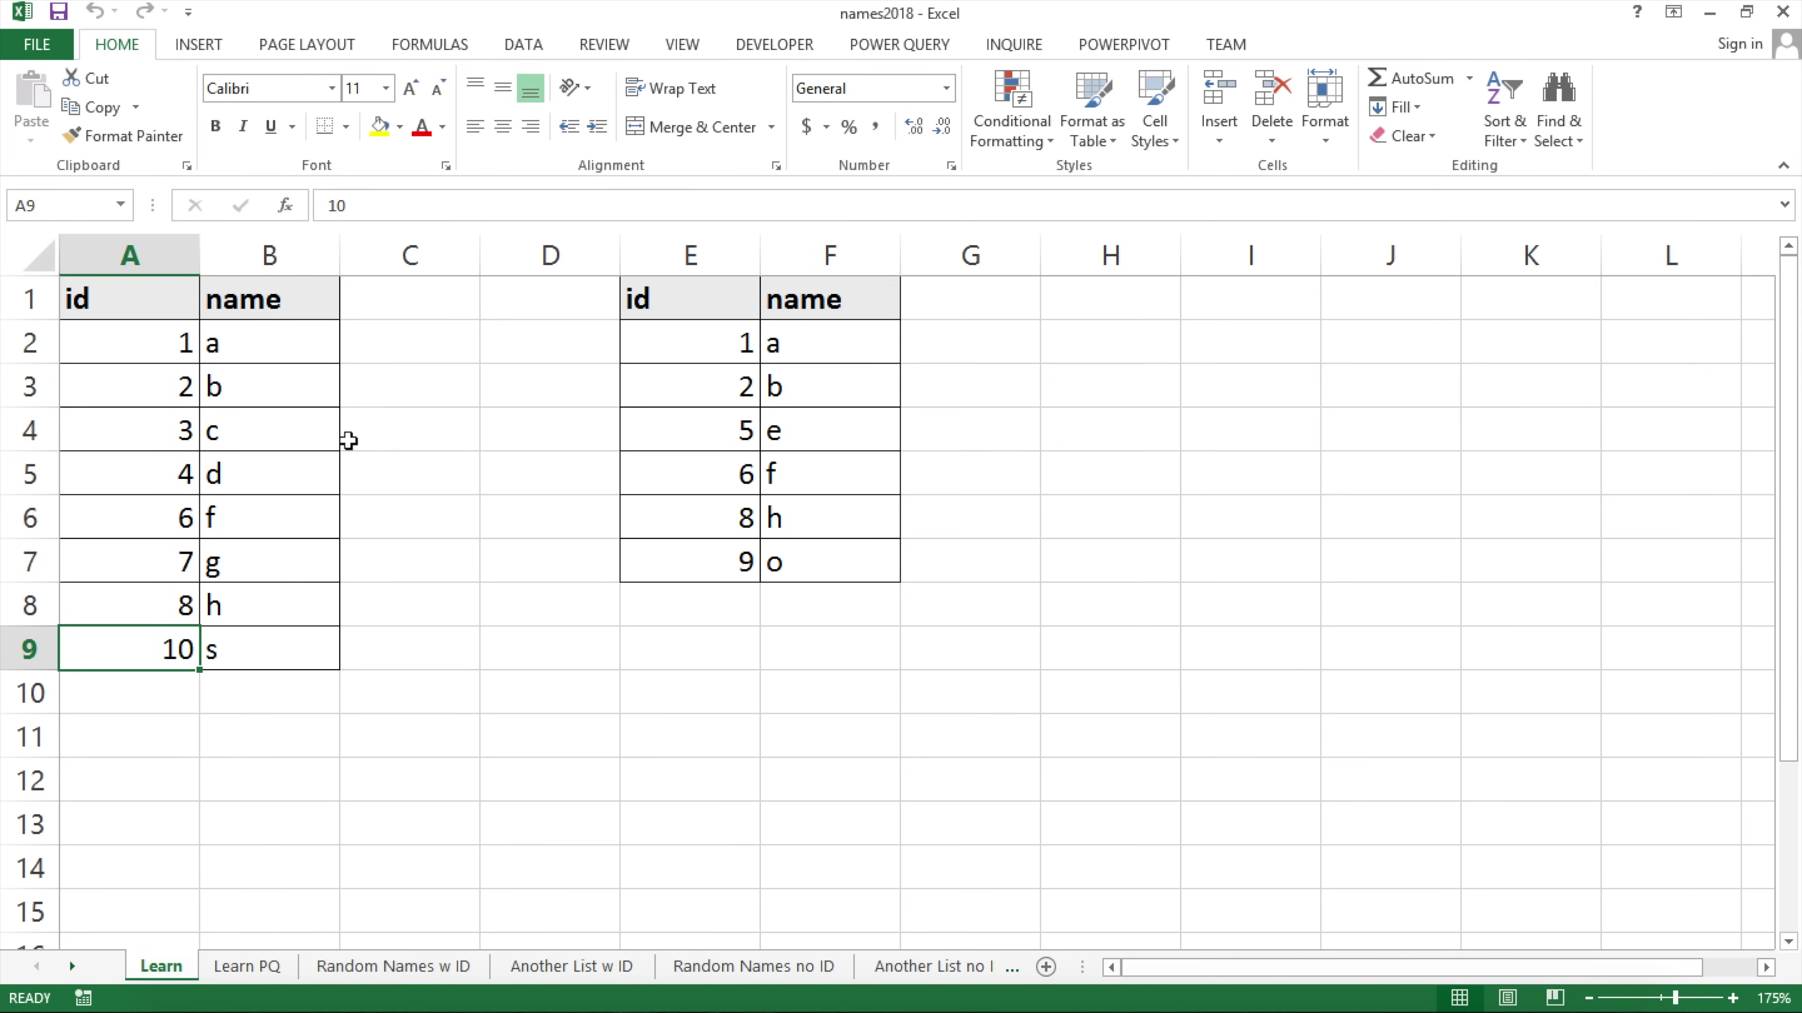
left_click(745, 341)
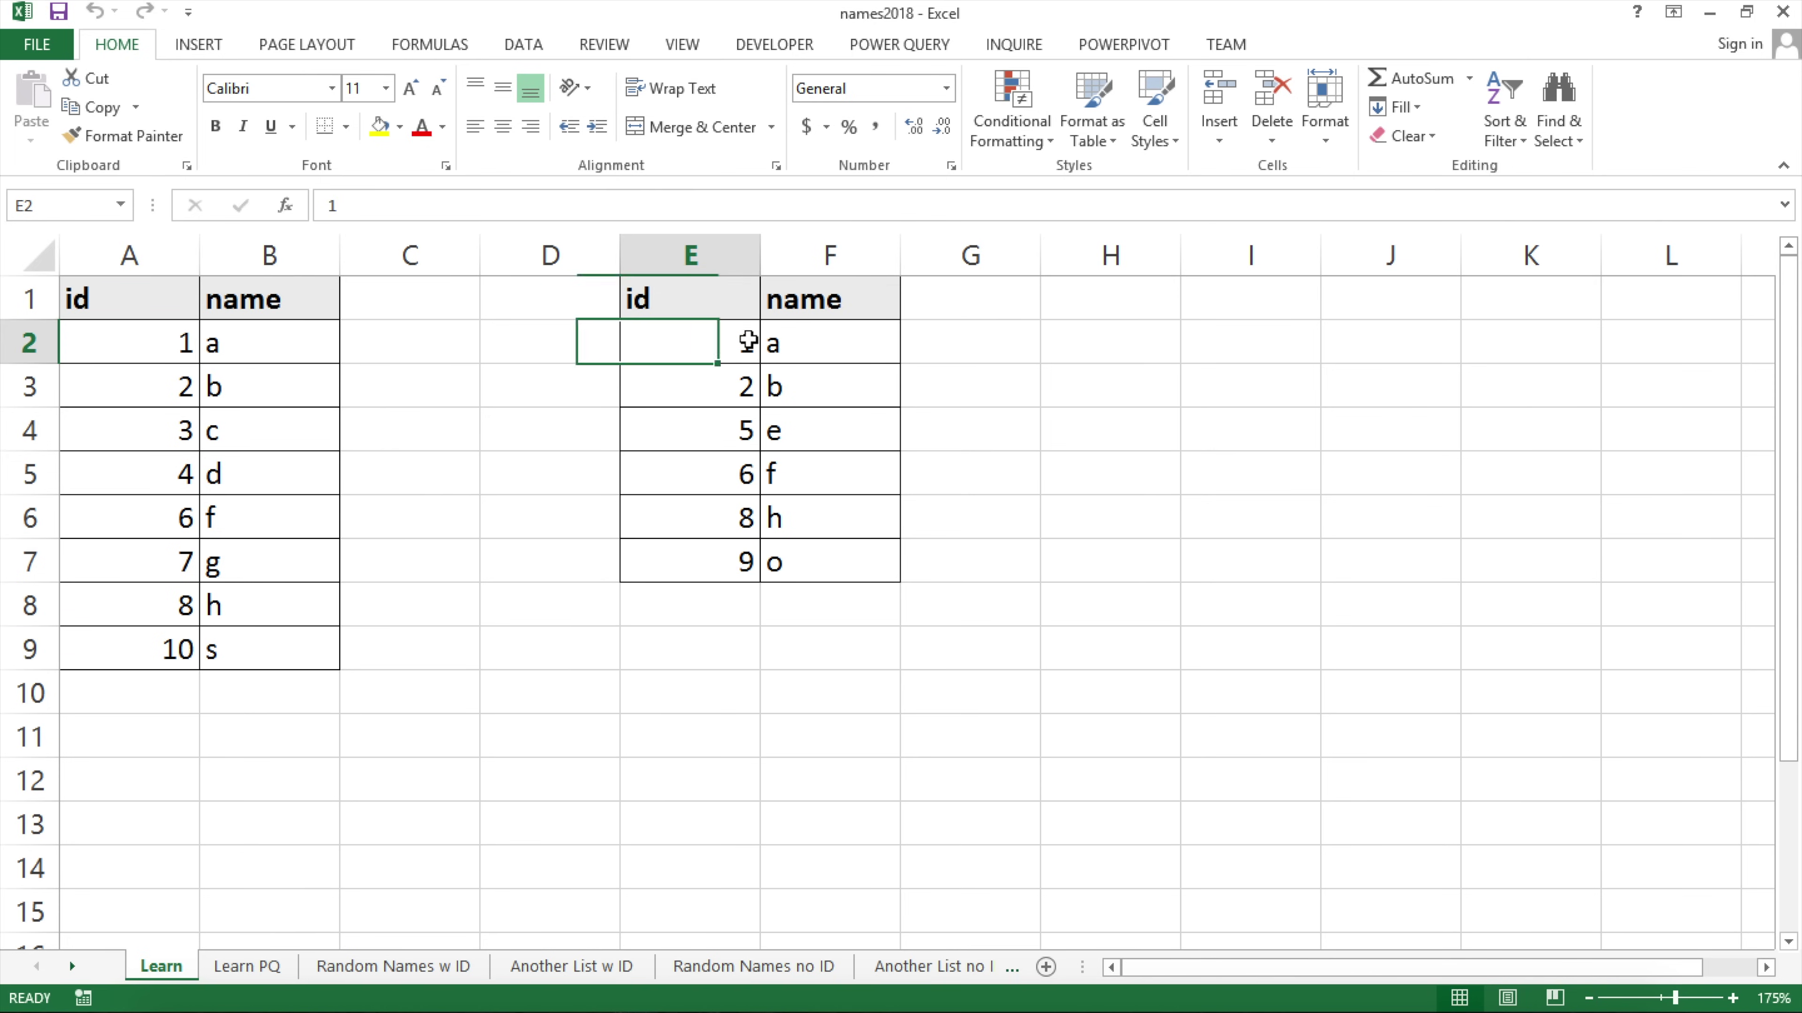
left_click_drag(674, 339, 706, 598)
left_click_drag(196, 336, 181, 387)
left_click_drag(693, 356, 708, 376)
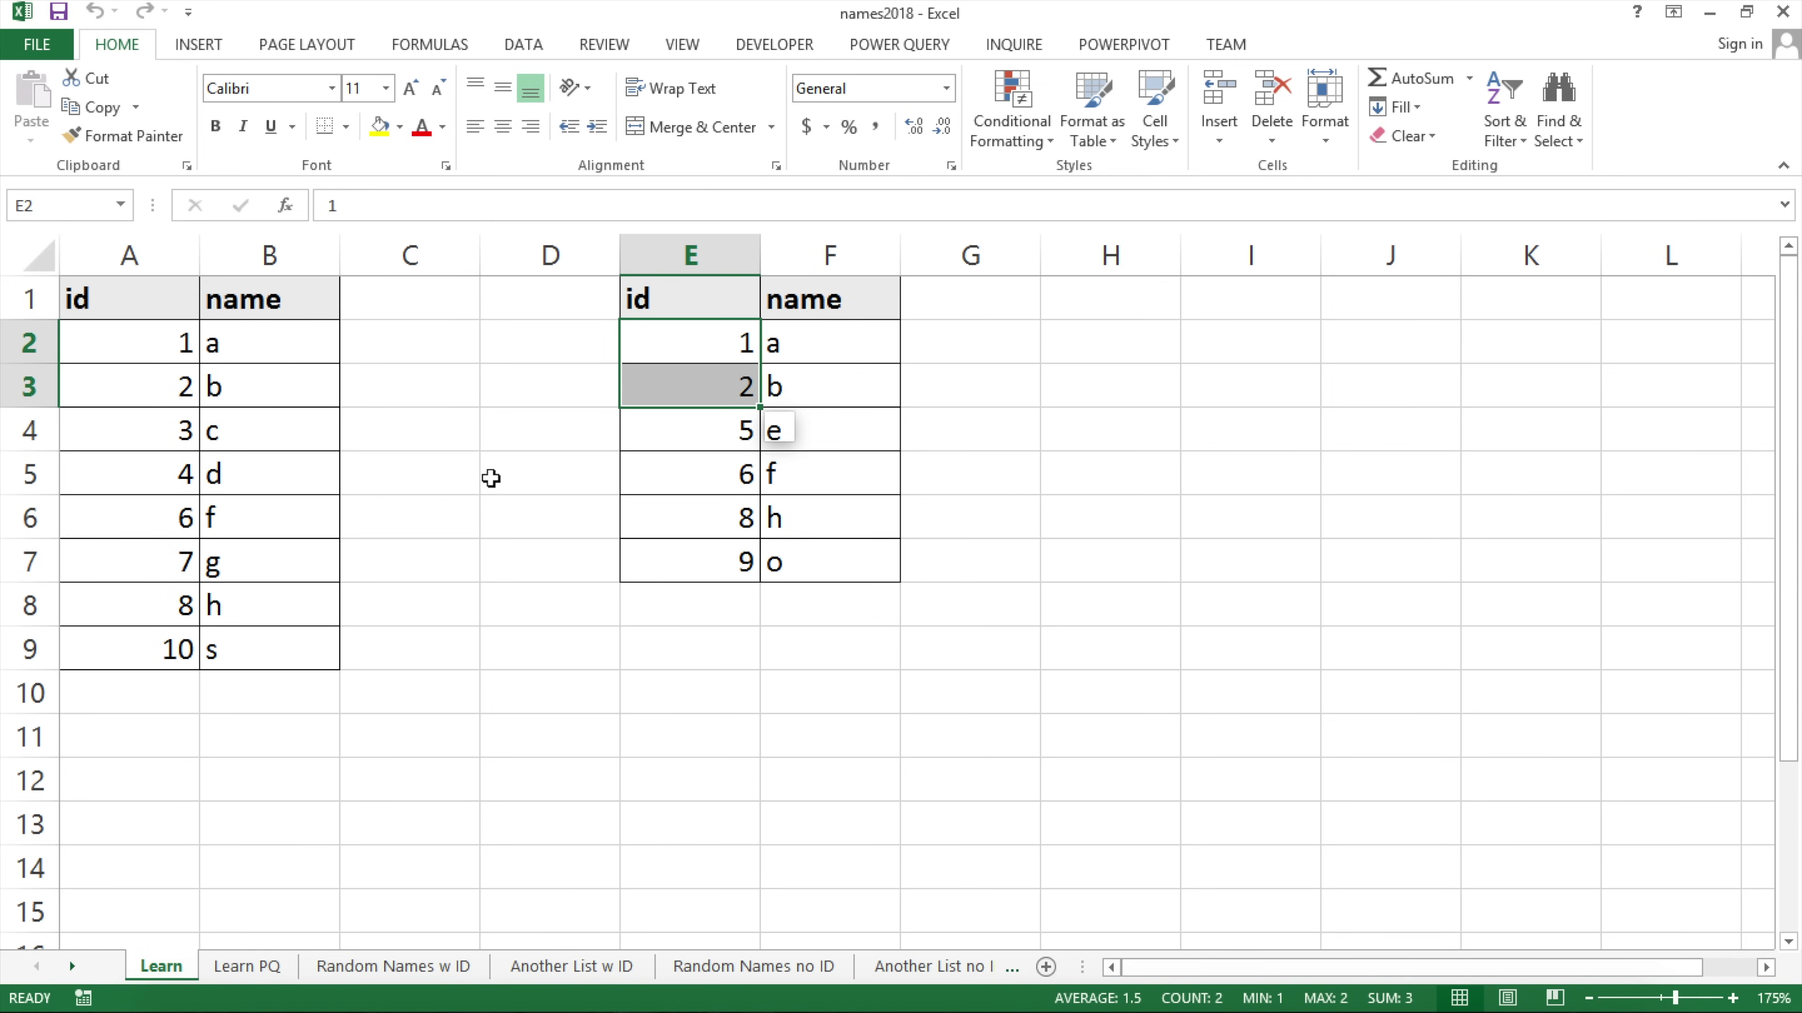
left_click_drag(165, 431, 170, 472)
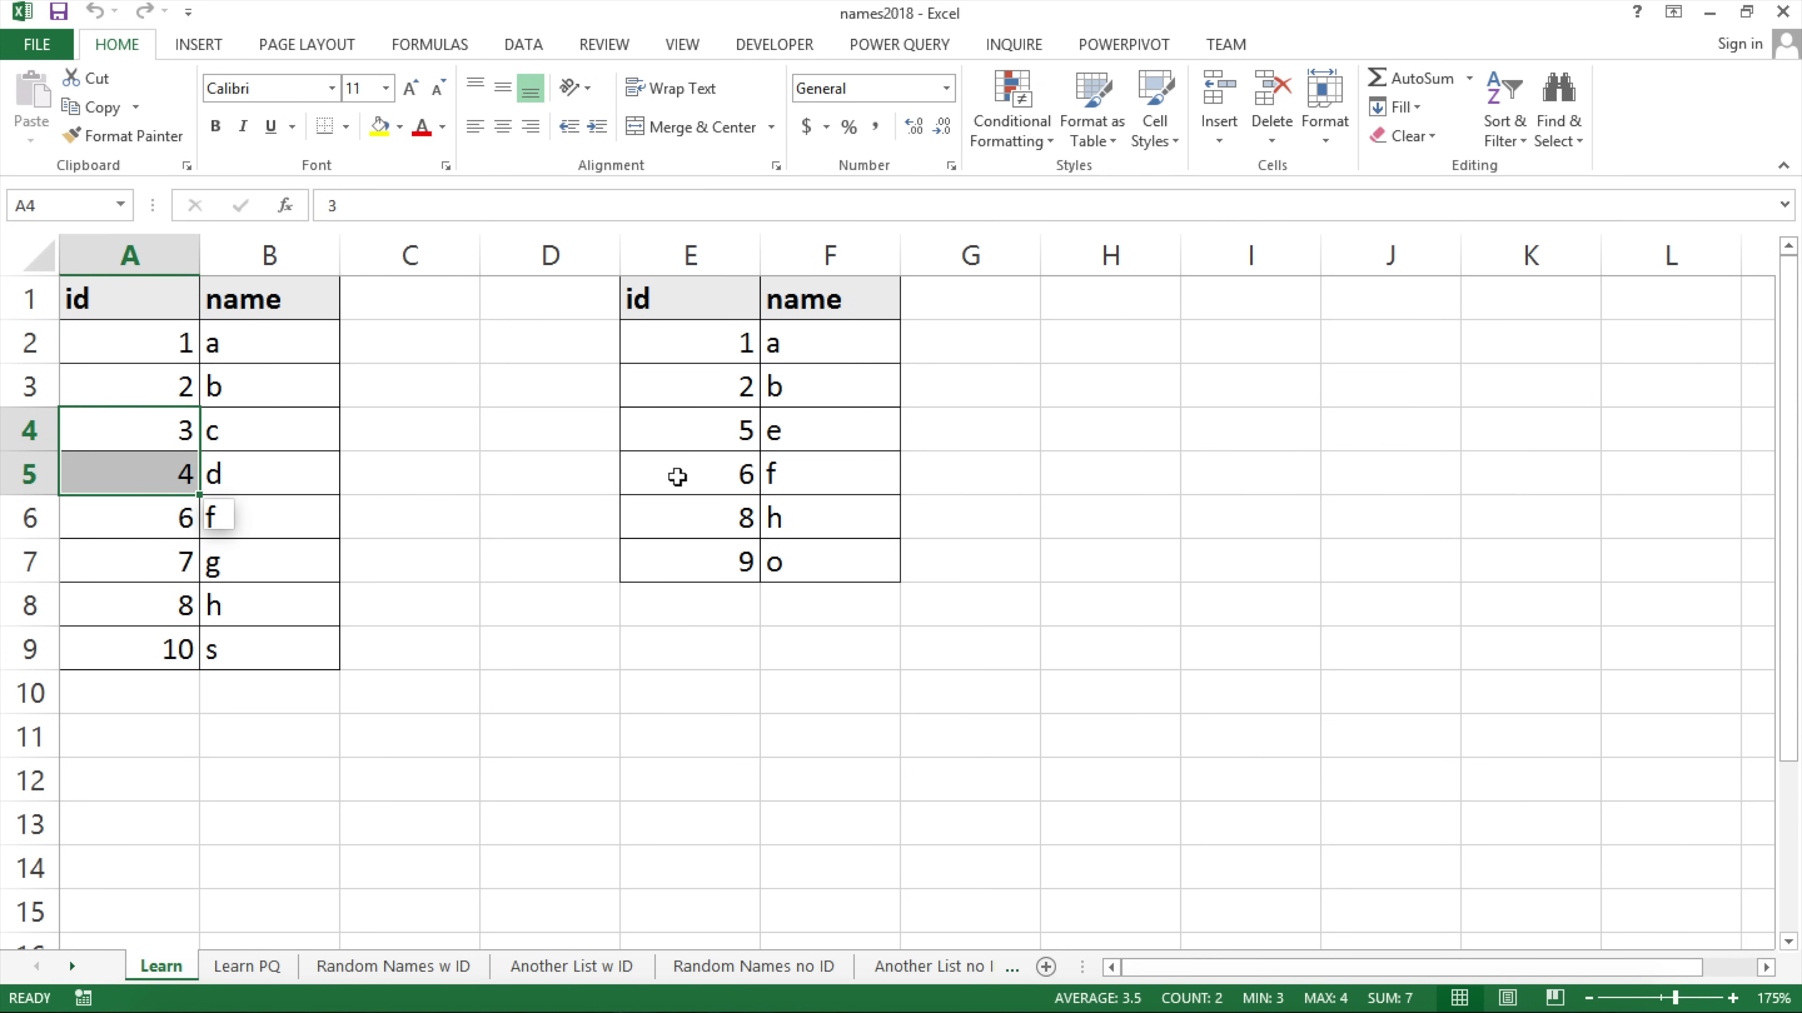
left_click(729, 430)
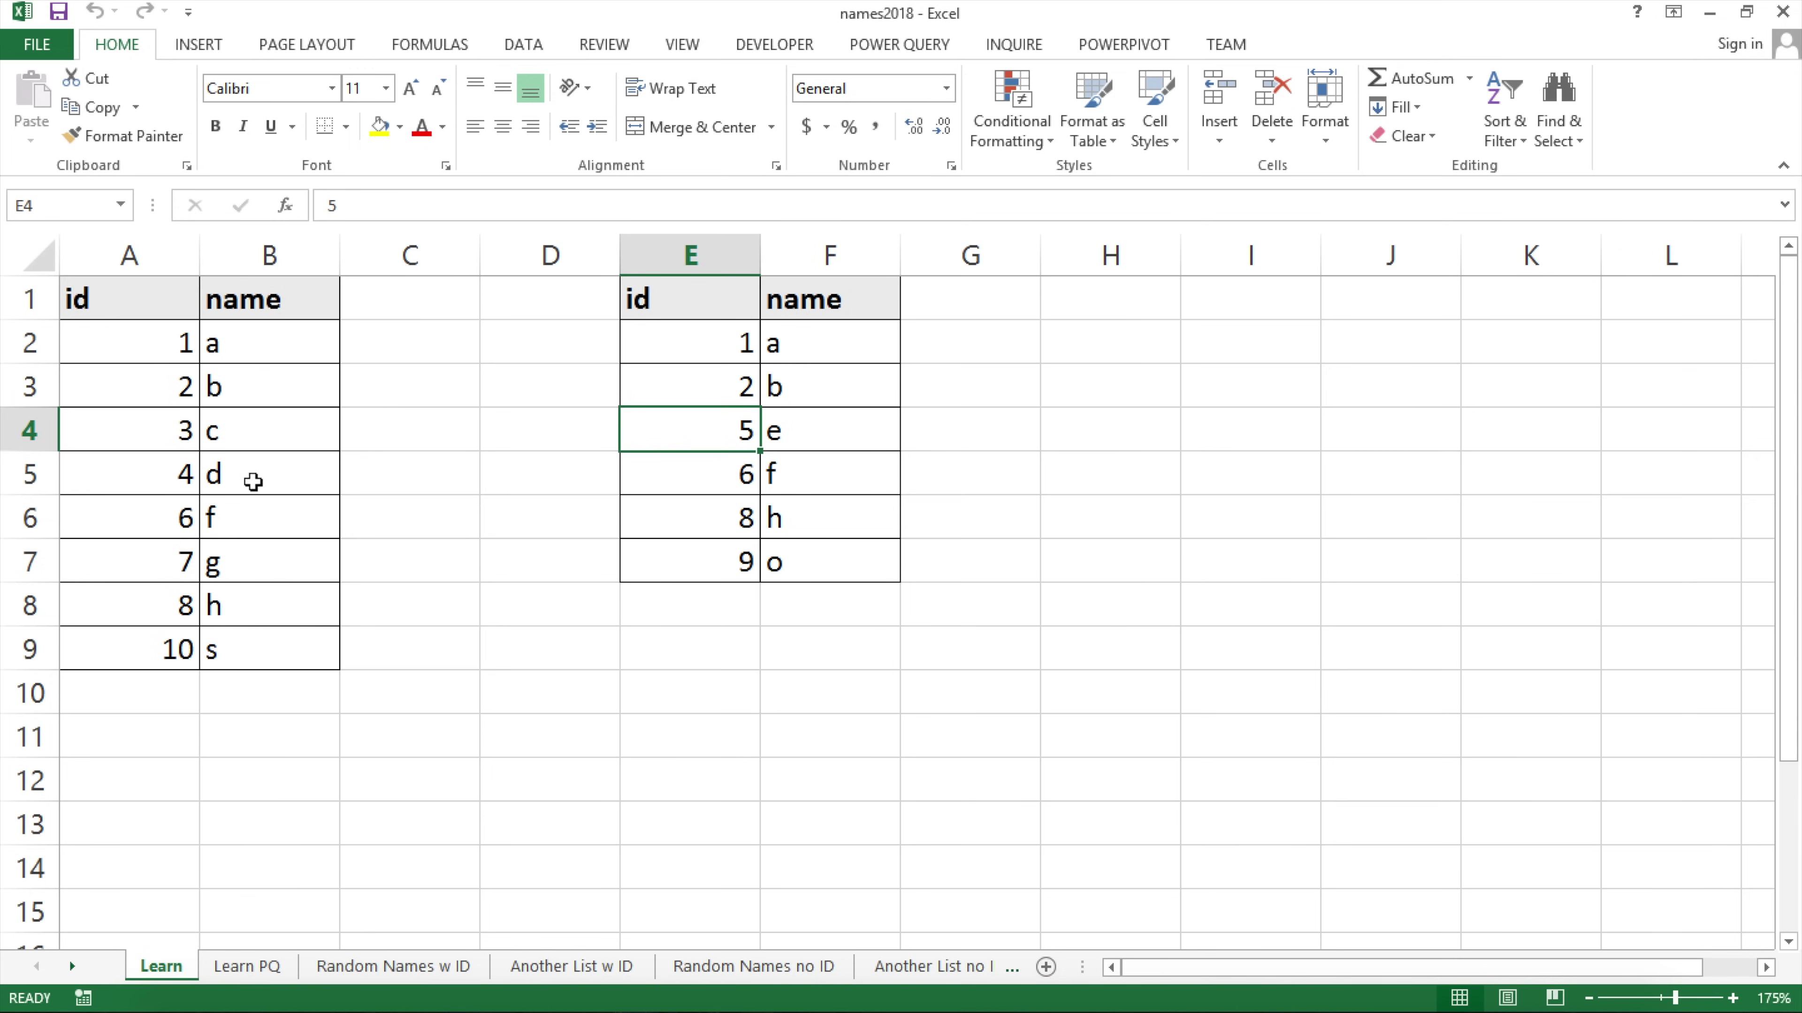
left_click(165, 525)
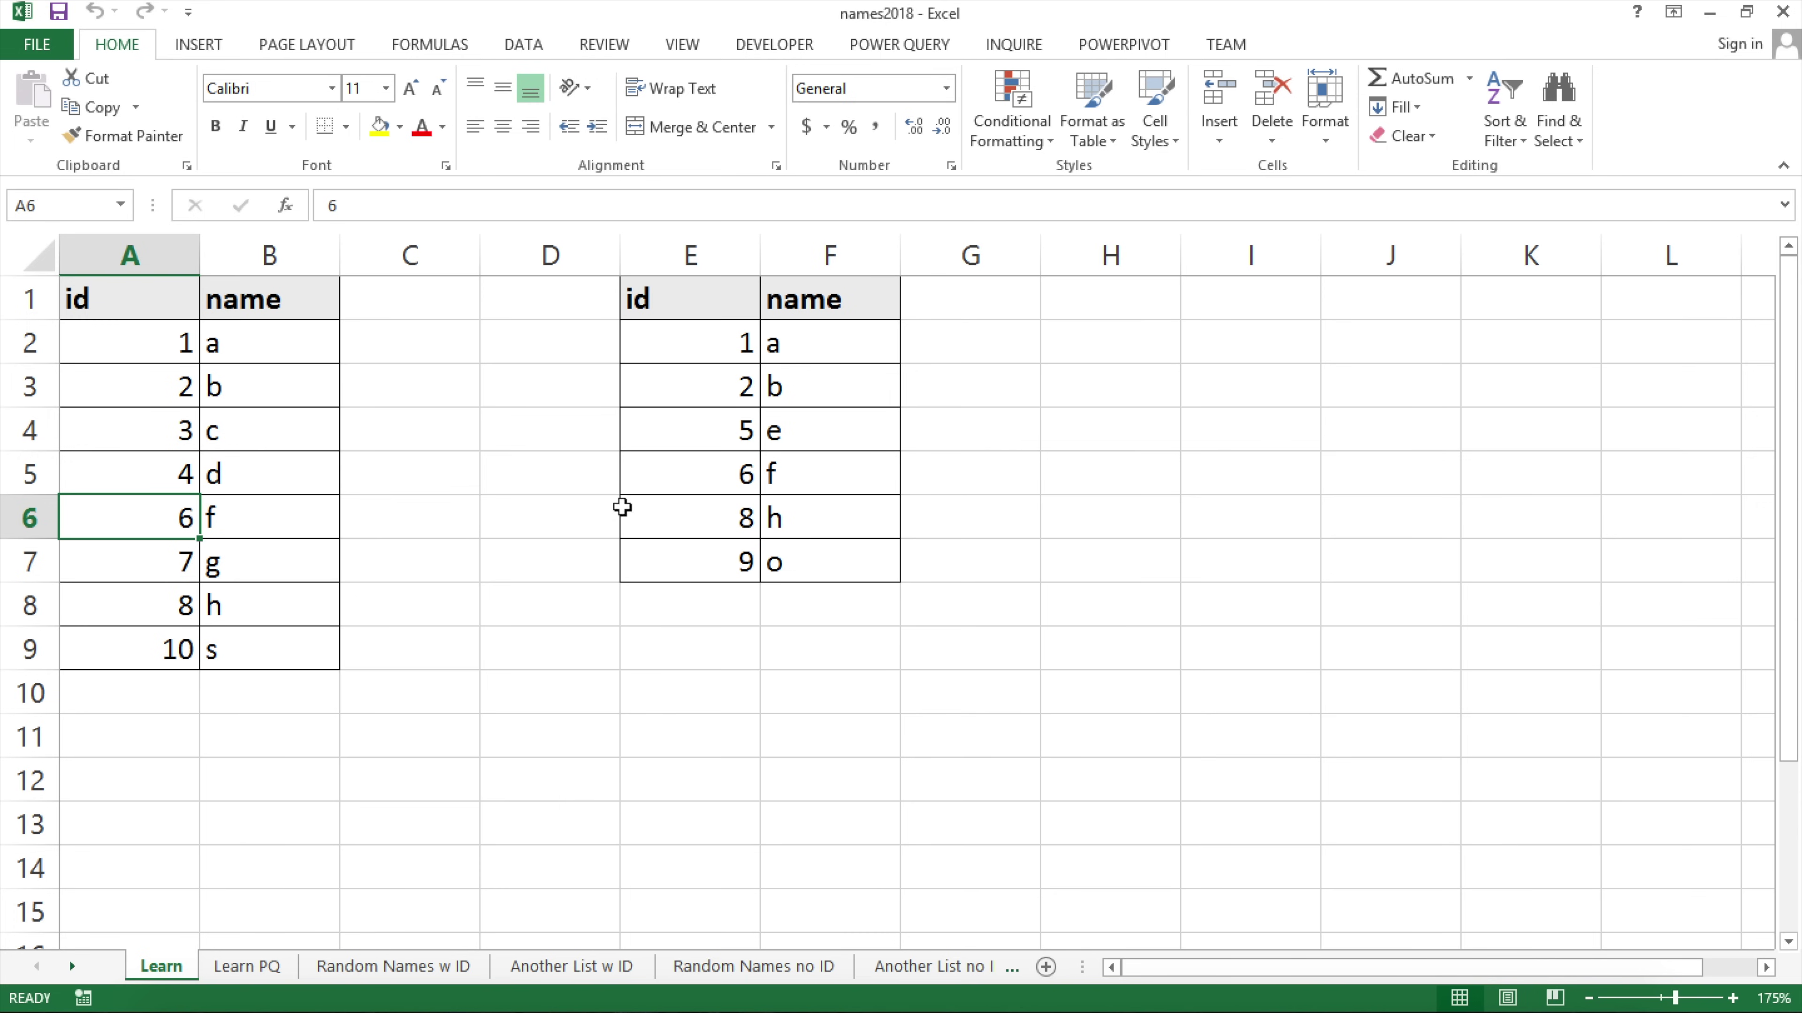
Review the full lists in A1:B9 and E1:F7 and look over the available Power Query commands.
left_click_drag(154, 318, 298, 624)
left_click_drag(121, 313, 326, 636)
left_click_drag(685, 305, 825, 567)
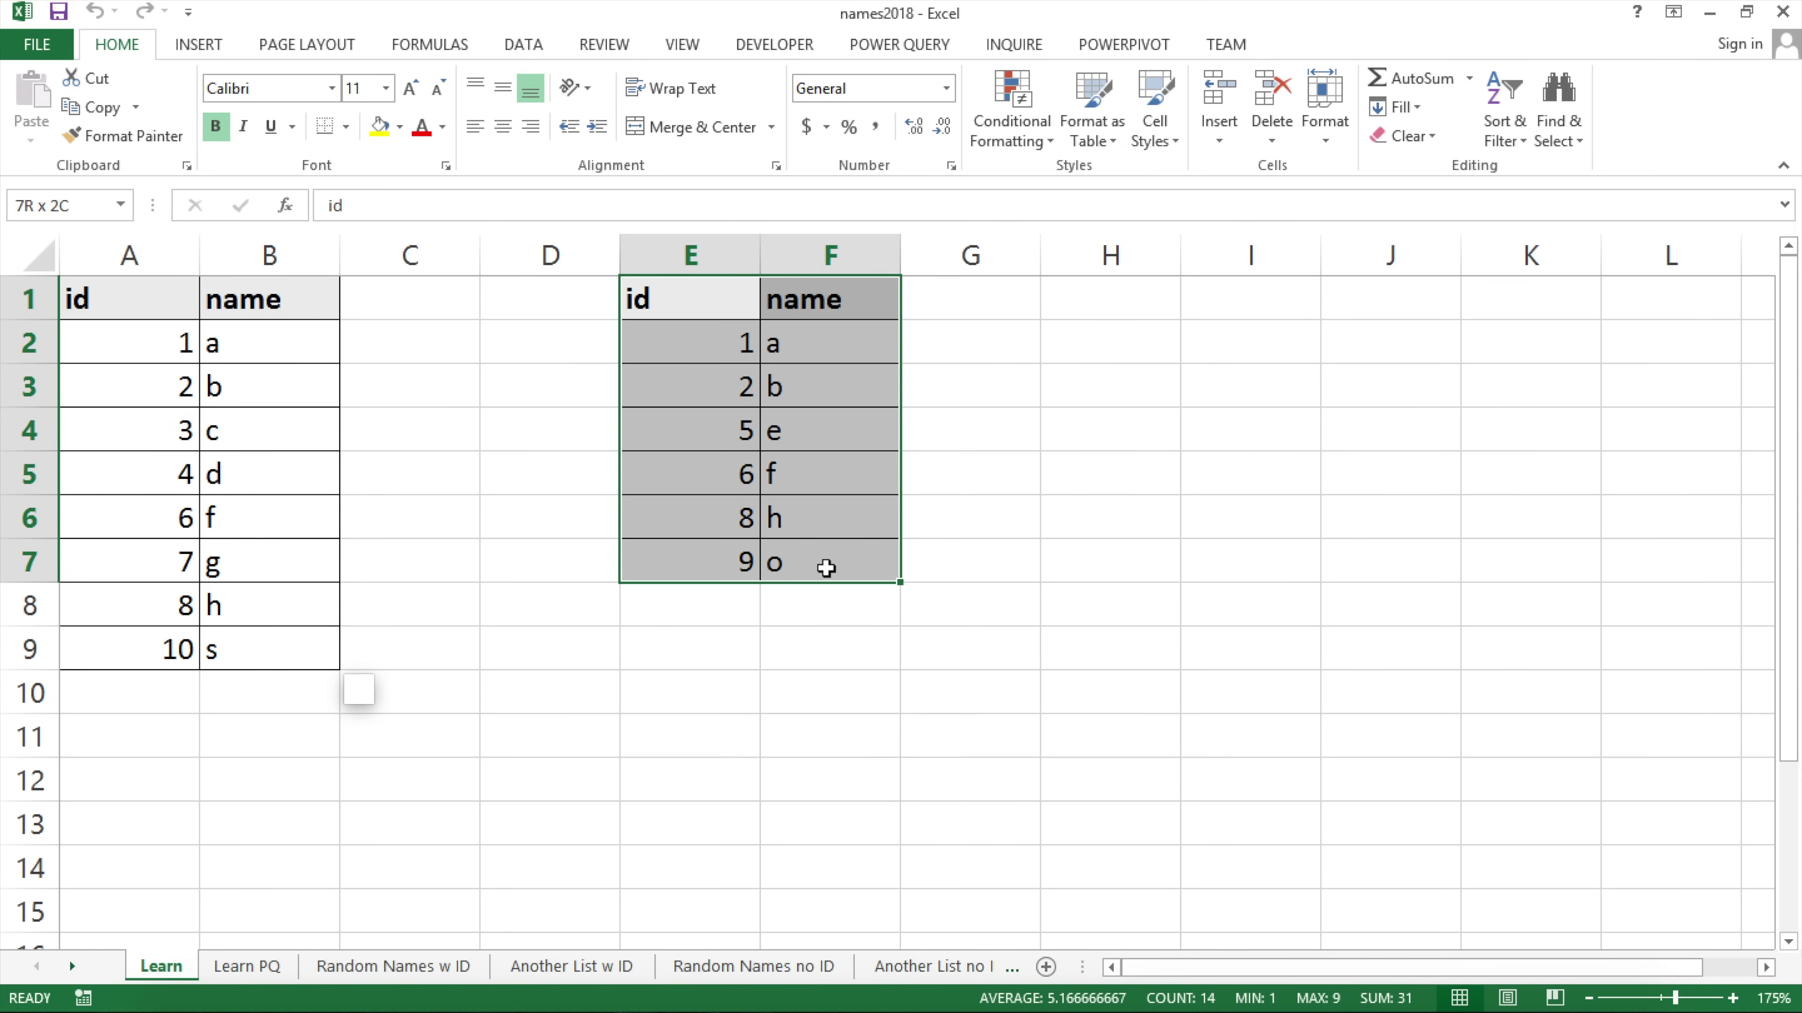
key("shift+Up")
left_click(224, 378)
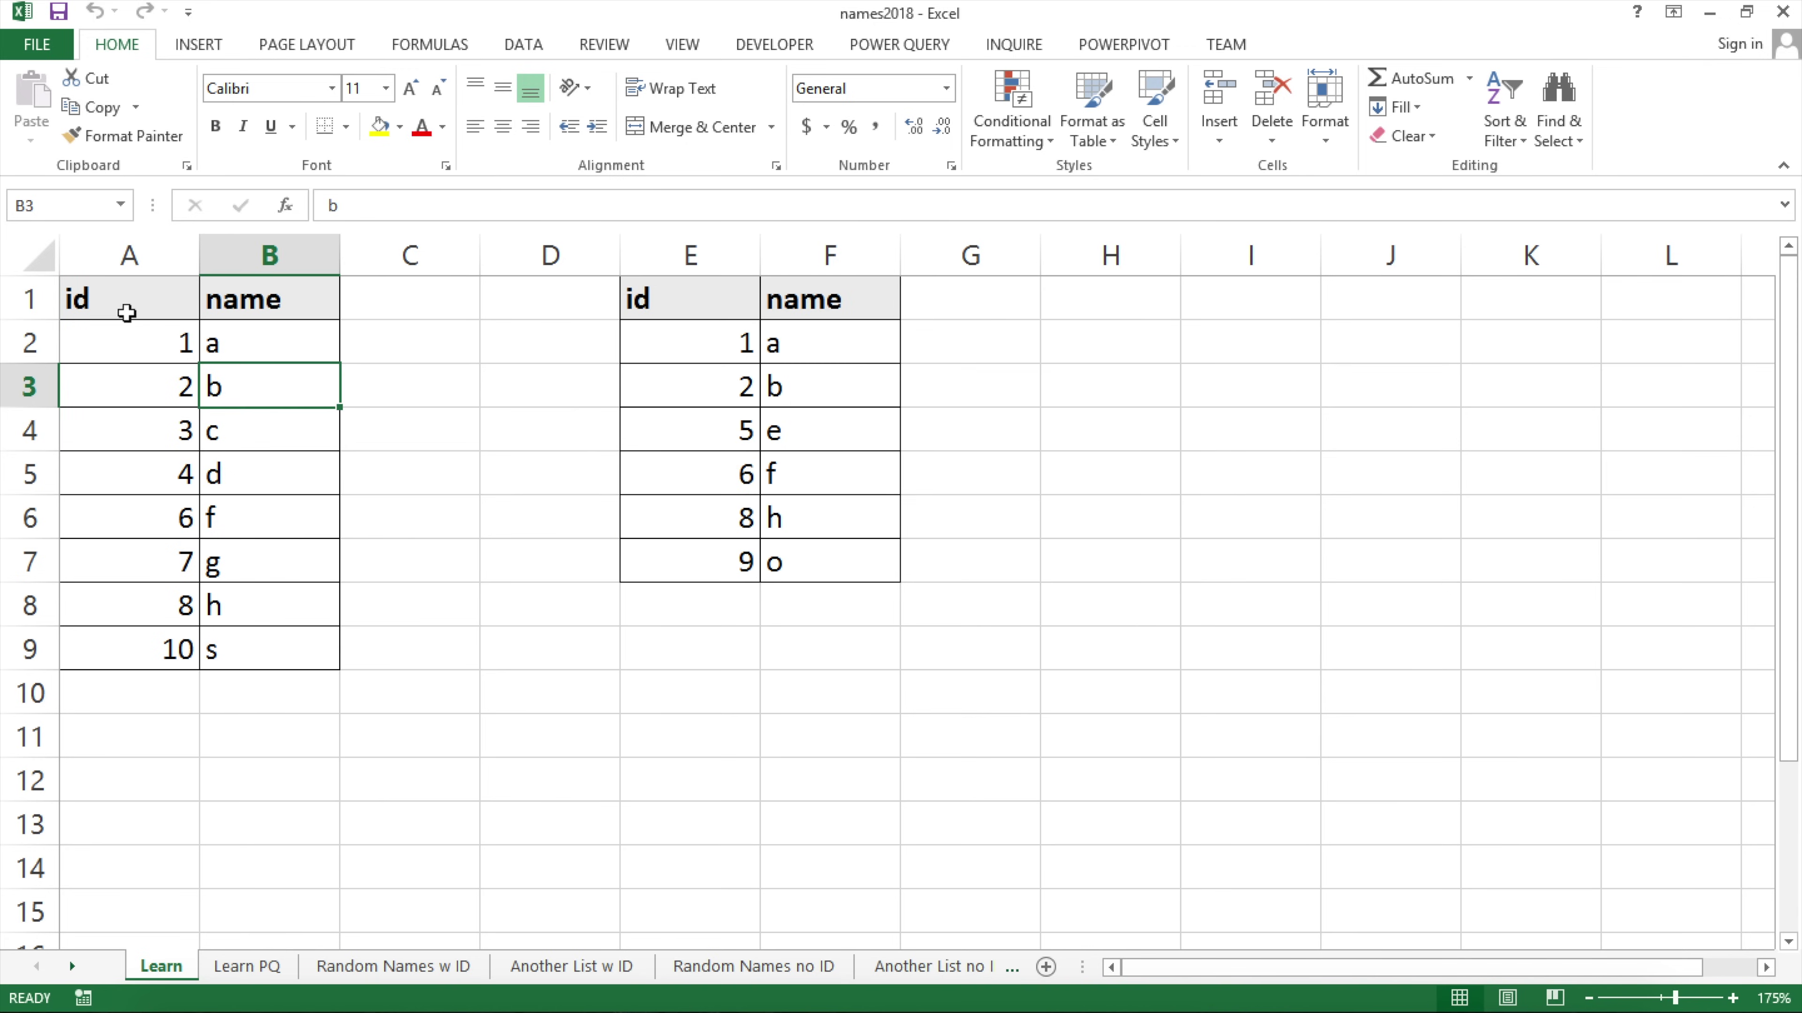
left_click_drag(119, 299, 250, 652)
left_click_drag(624, 307, 844, 568)
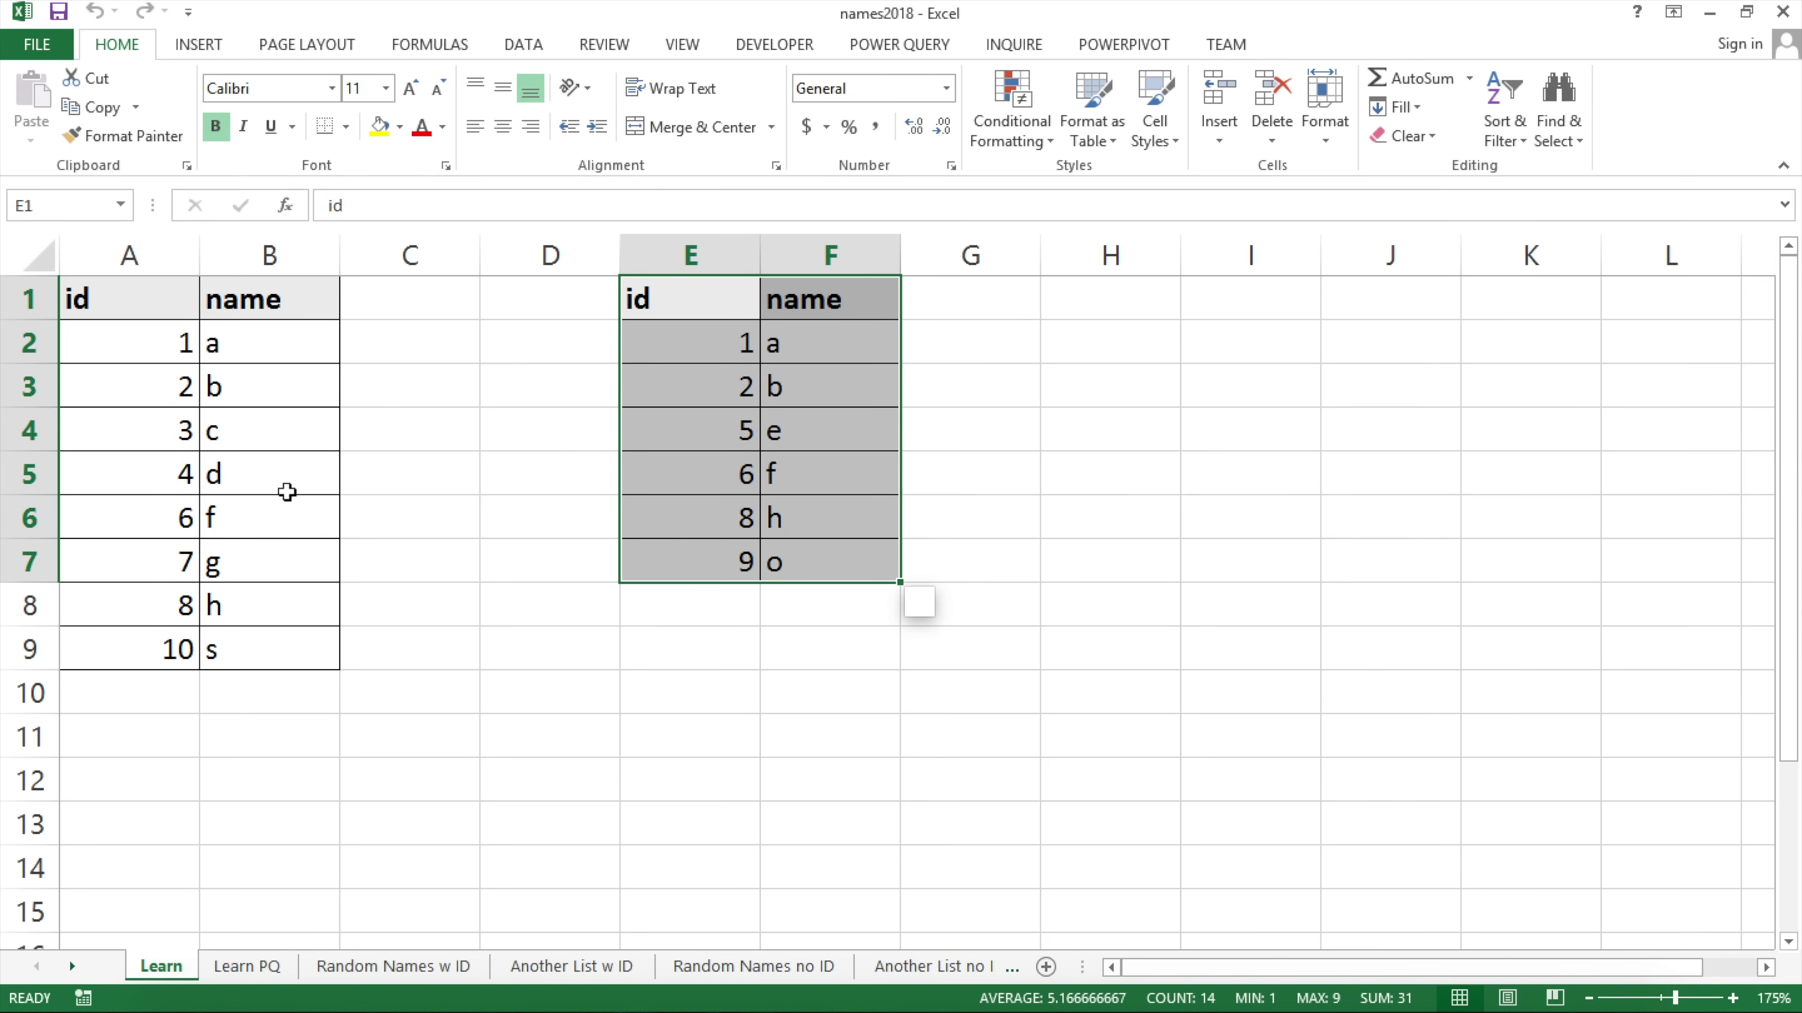
left_click(904, 46)
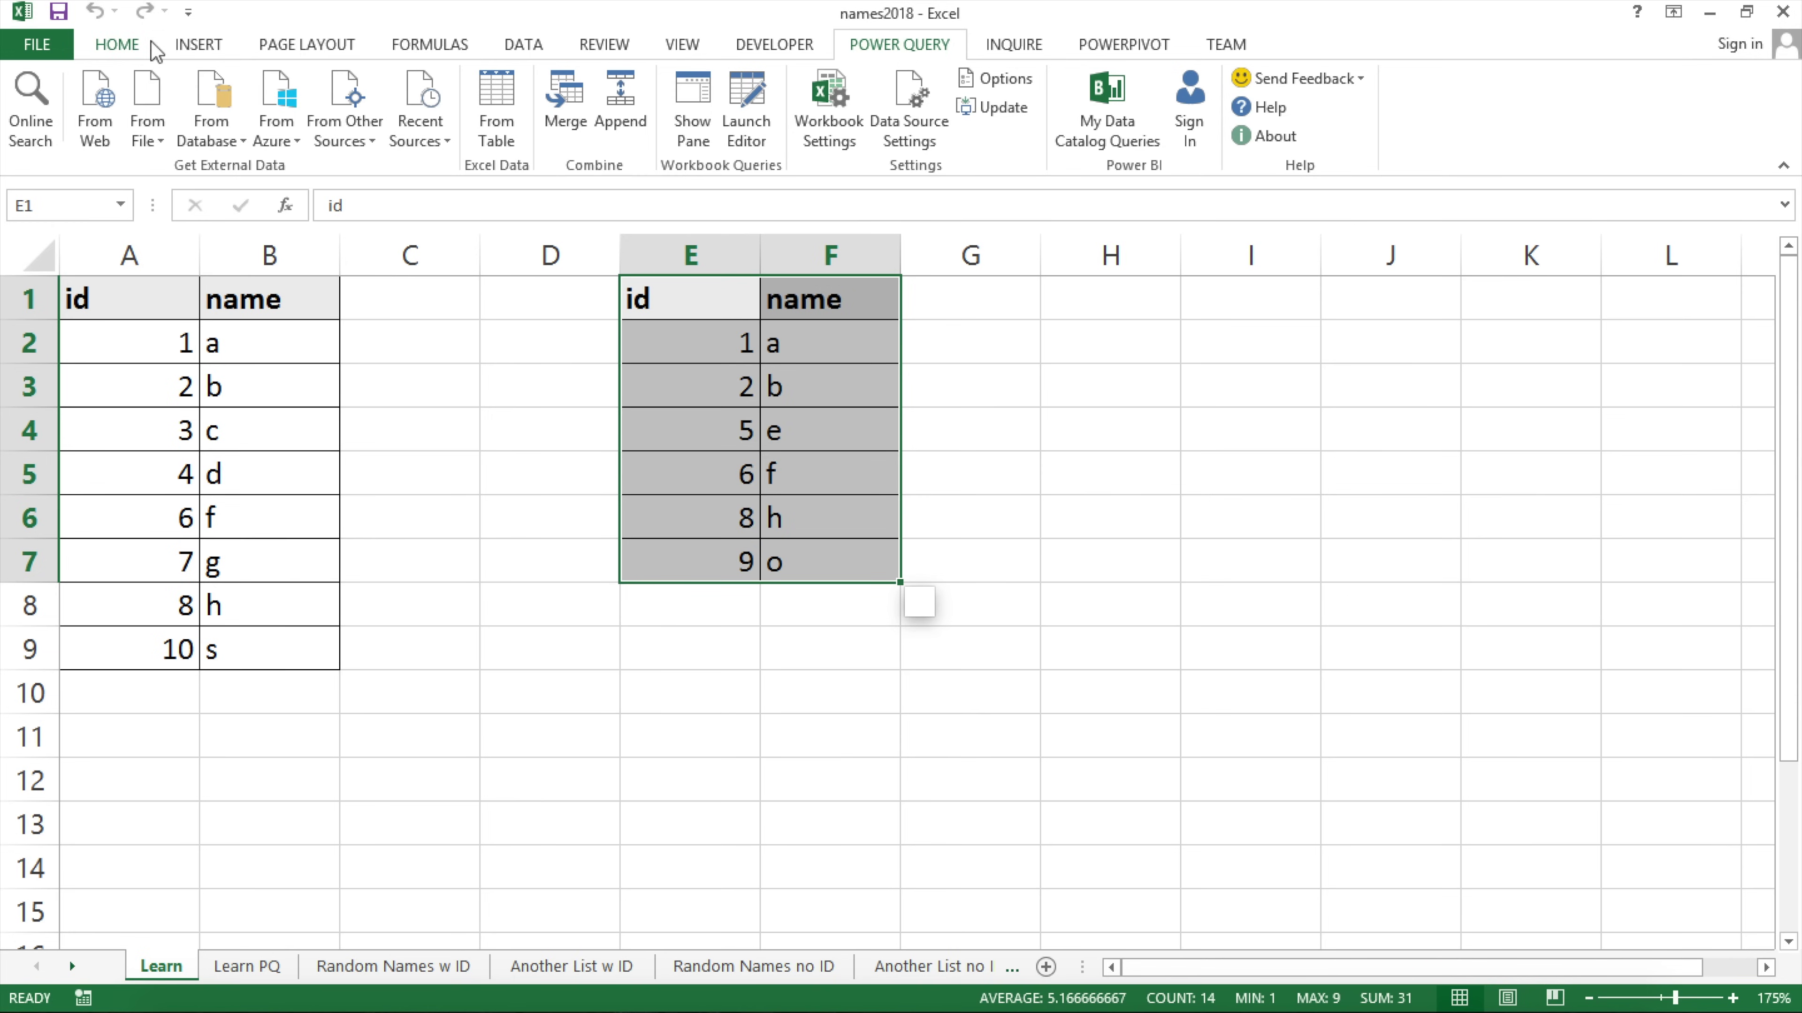
left_click(115, 47)
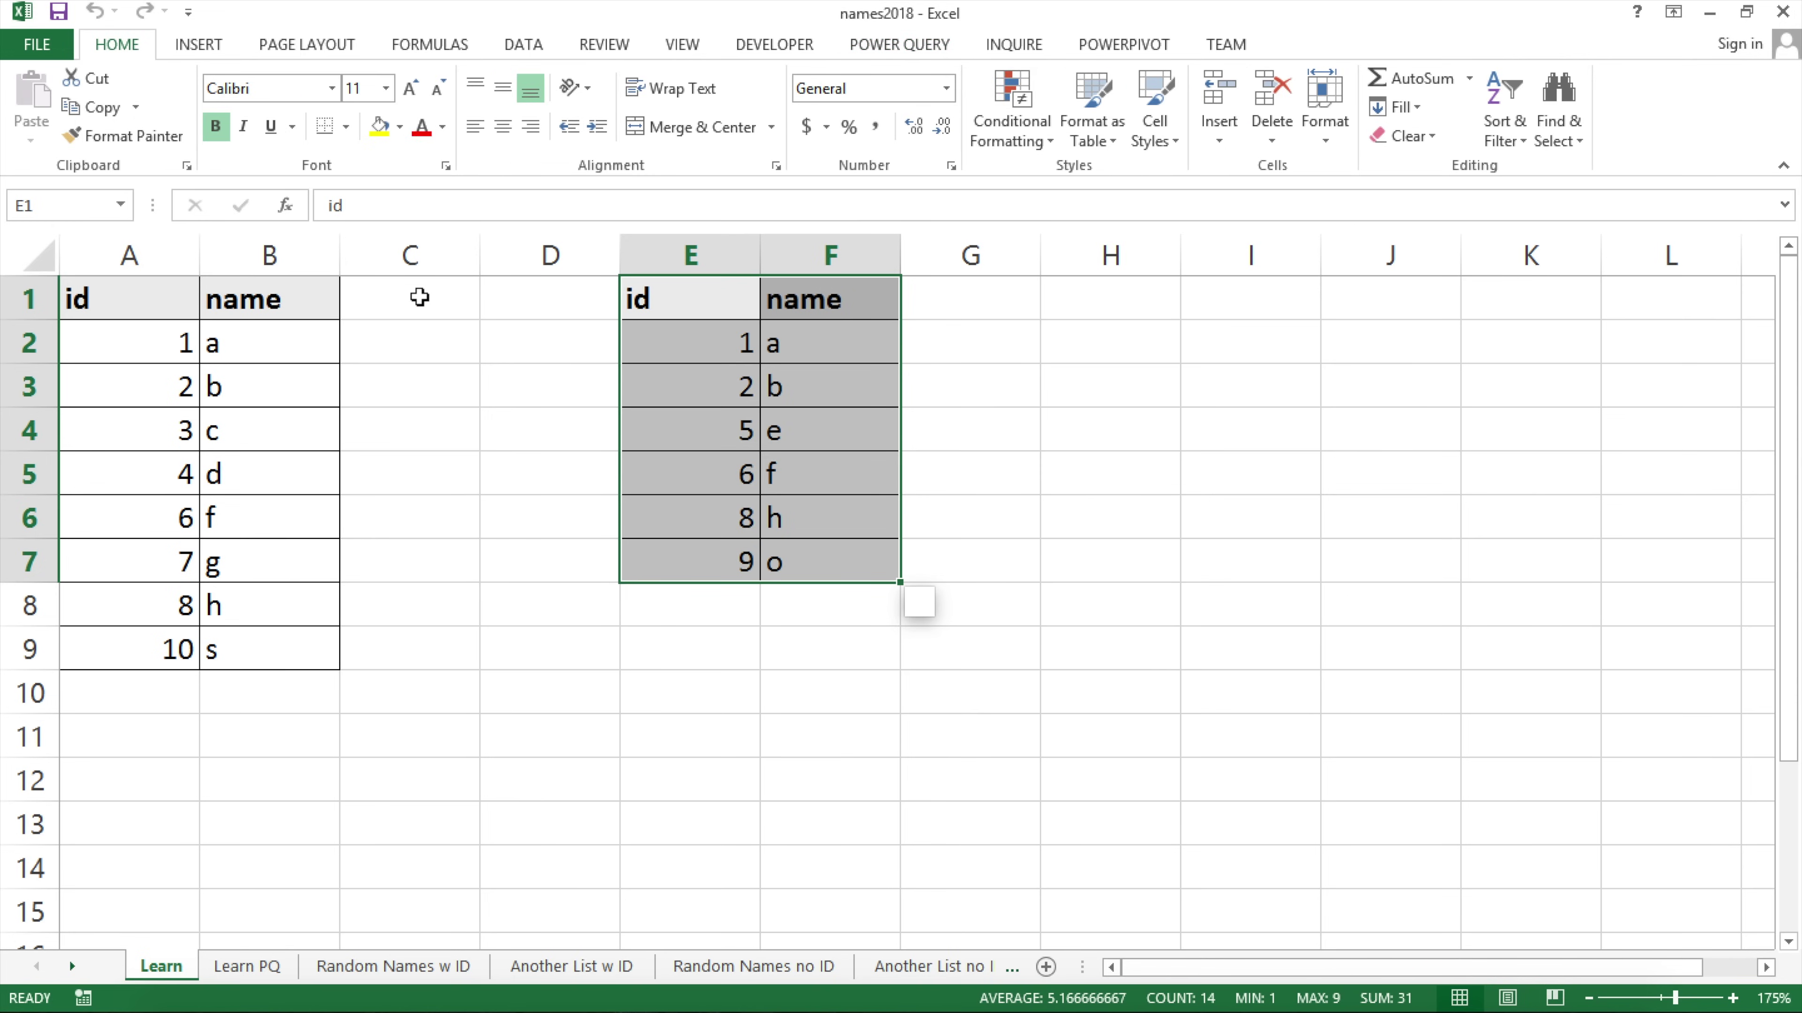
Enter the labels MATCH in C12 and VLOOKUP in C13, and slightly widen column C.
left_click(386, 776)
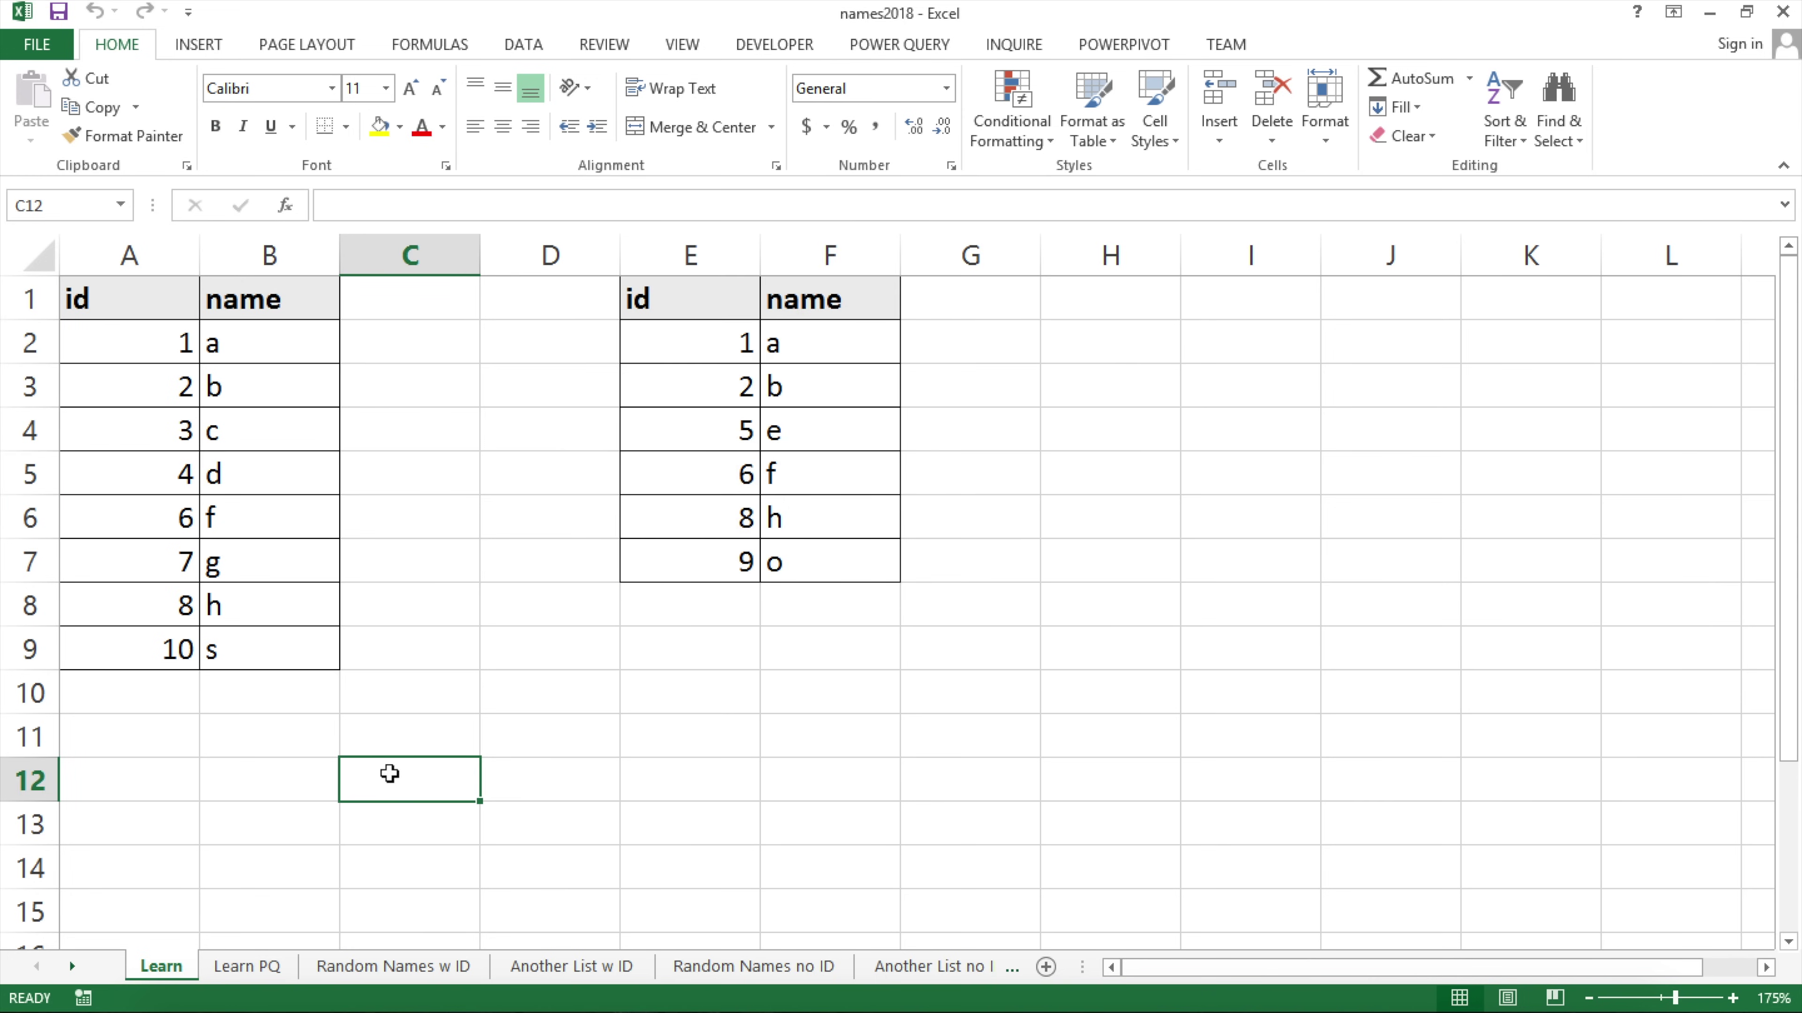
type("MATCH")
key("Return")
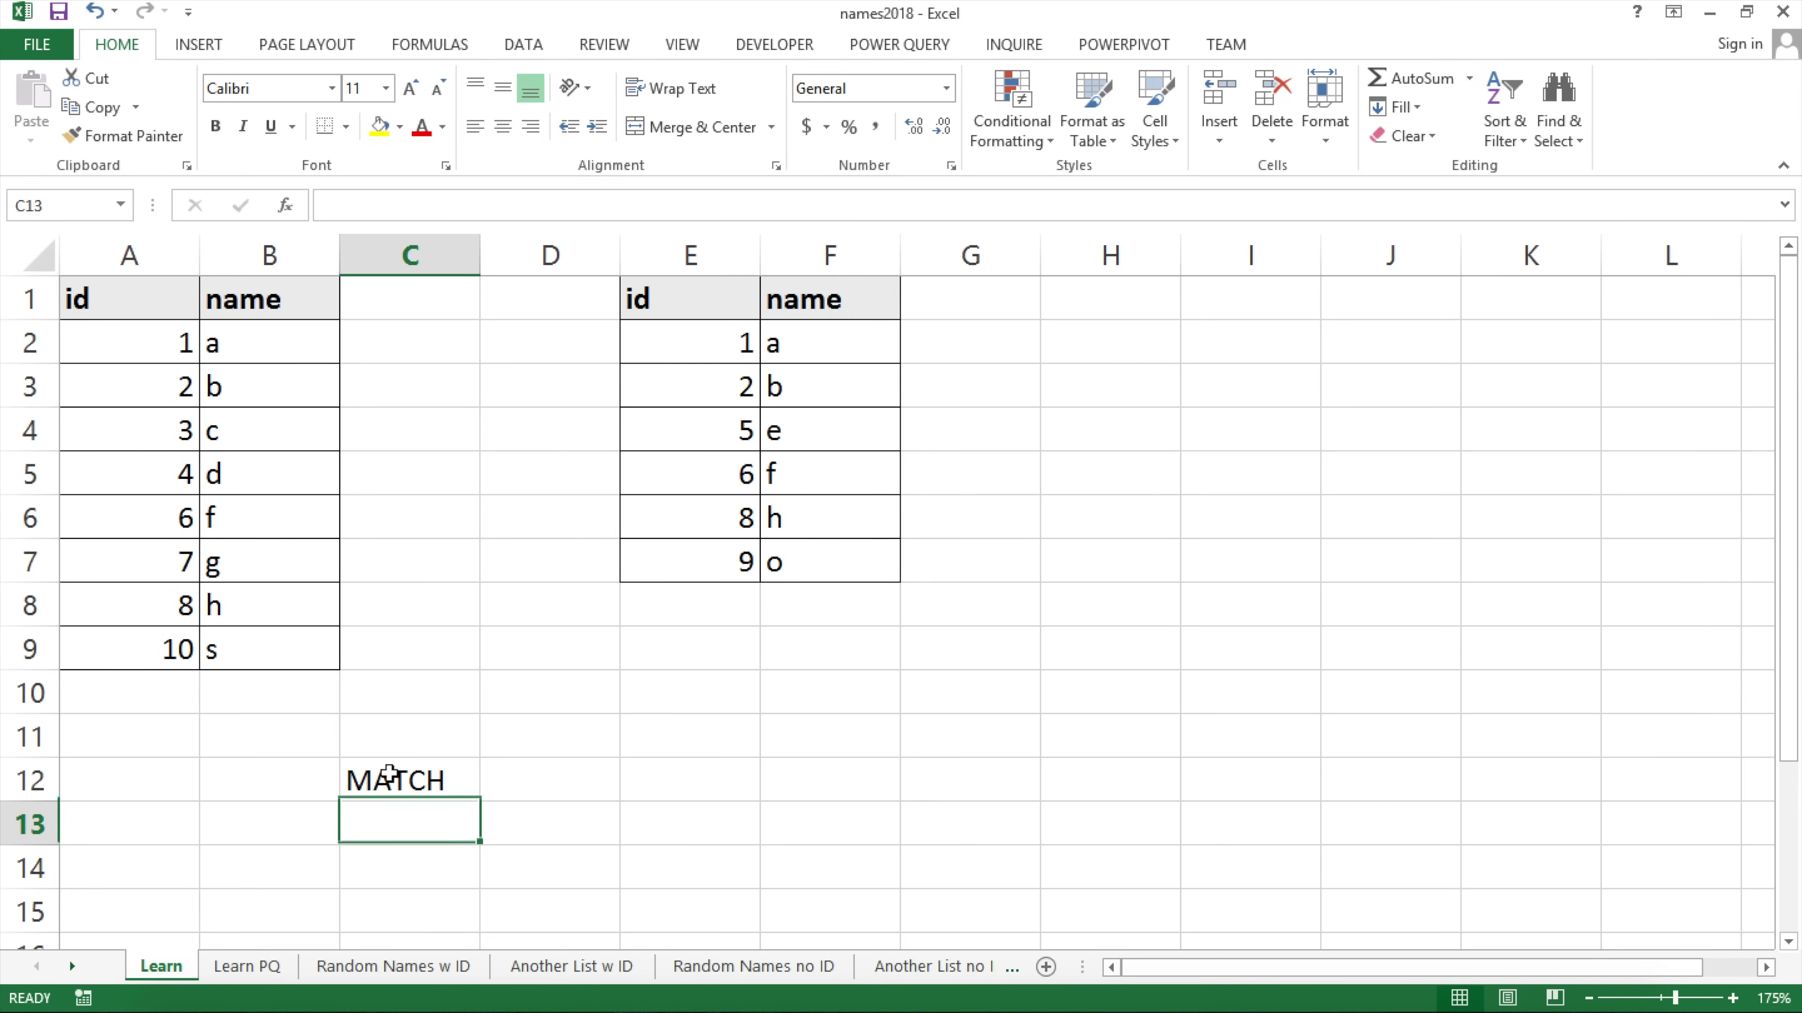
type("VL")
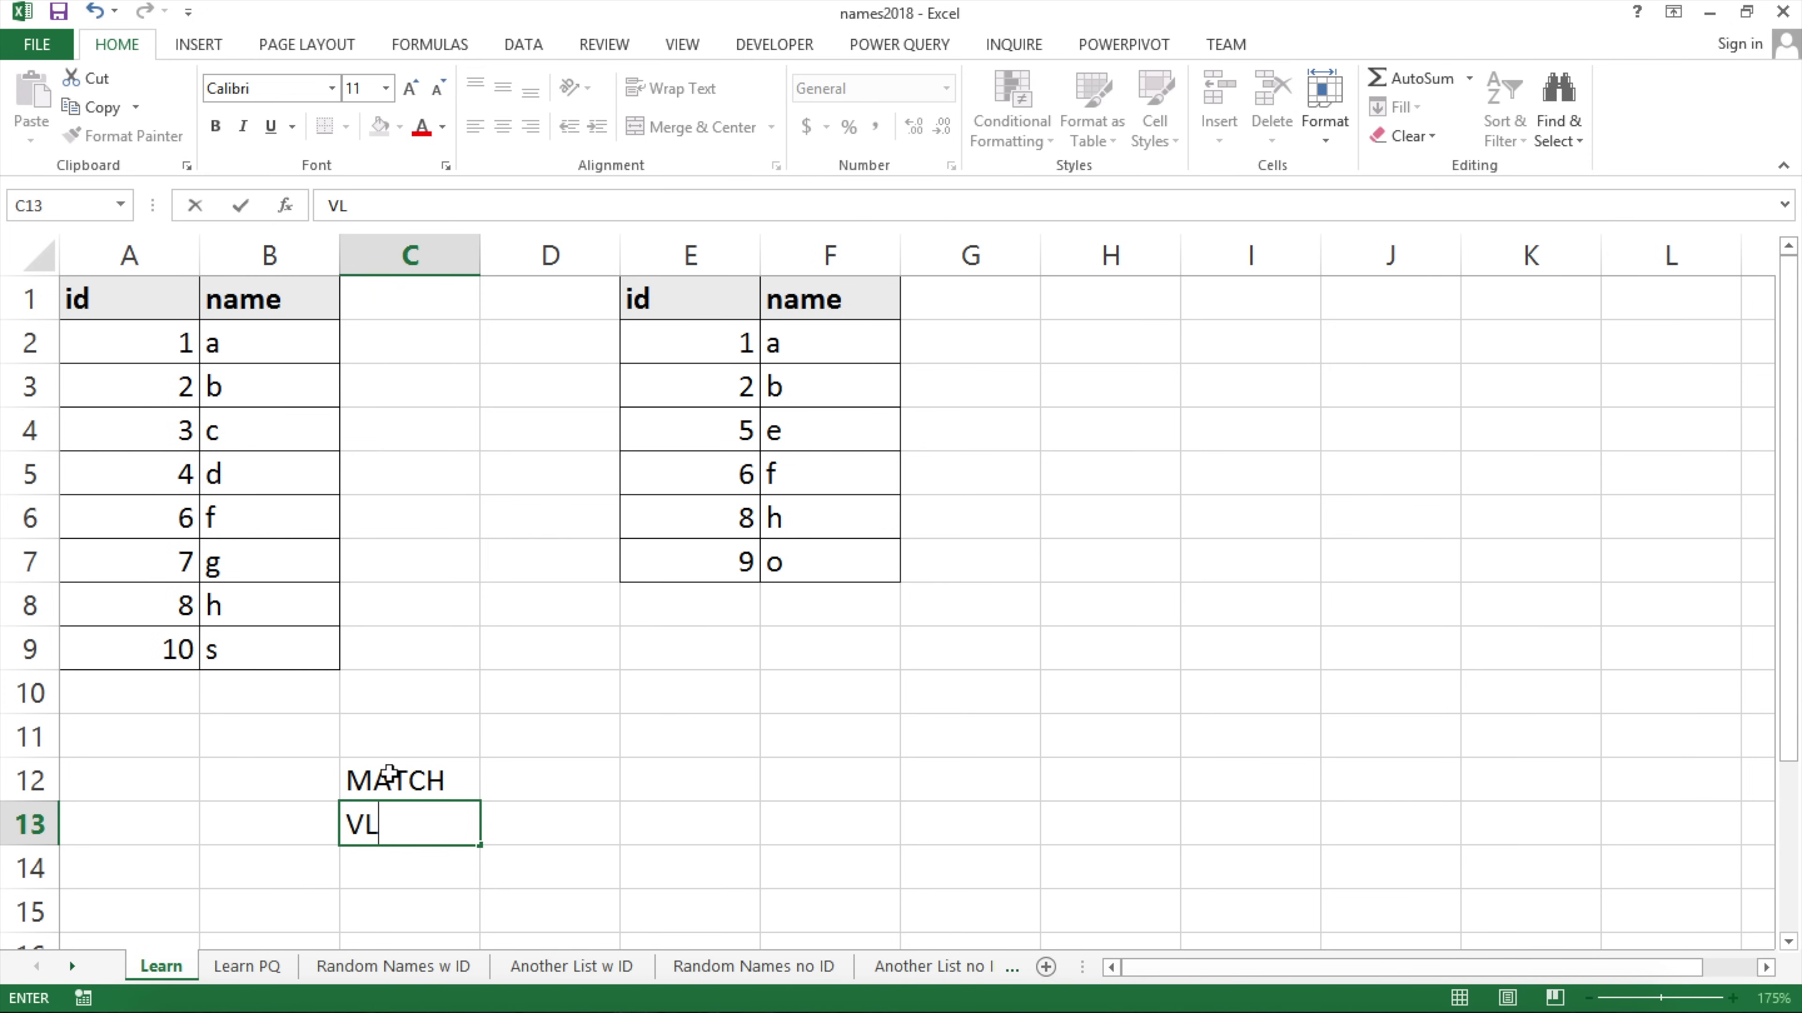
type("OOKUP")
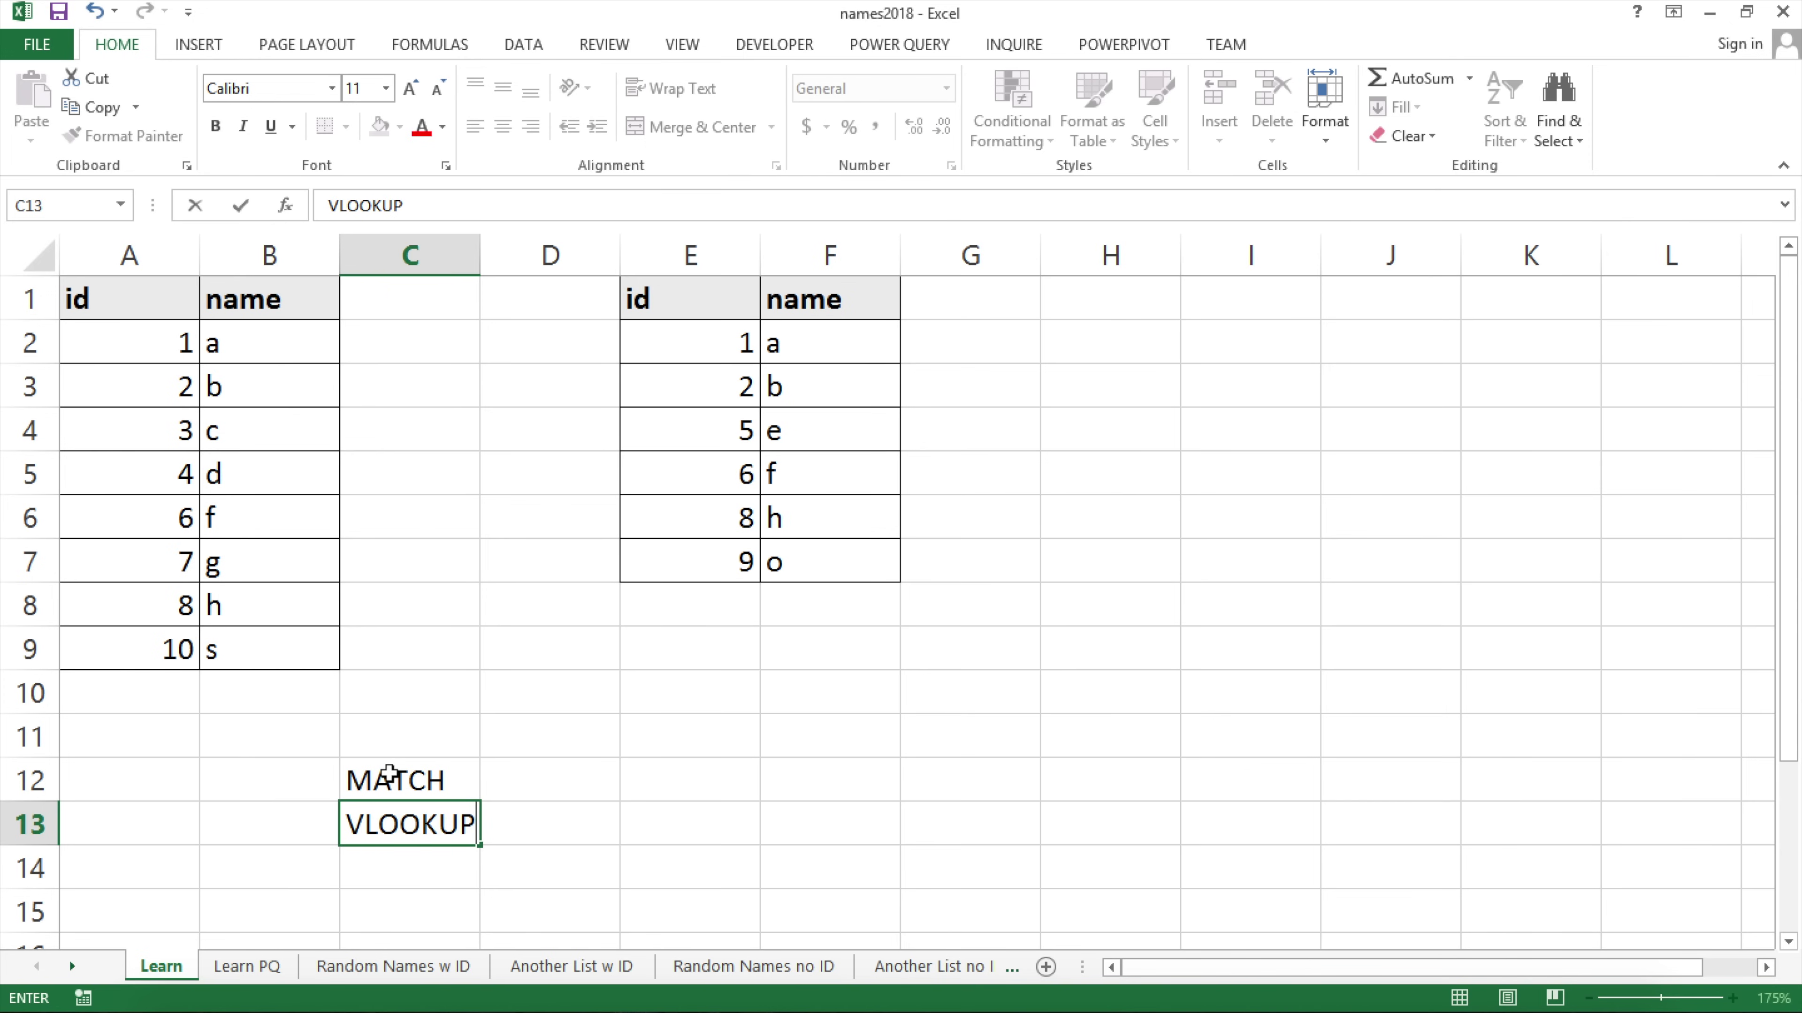
key("Return")
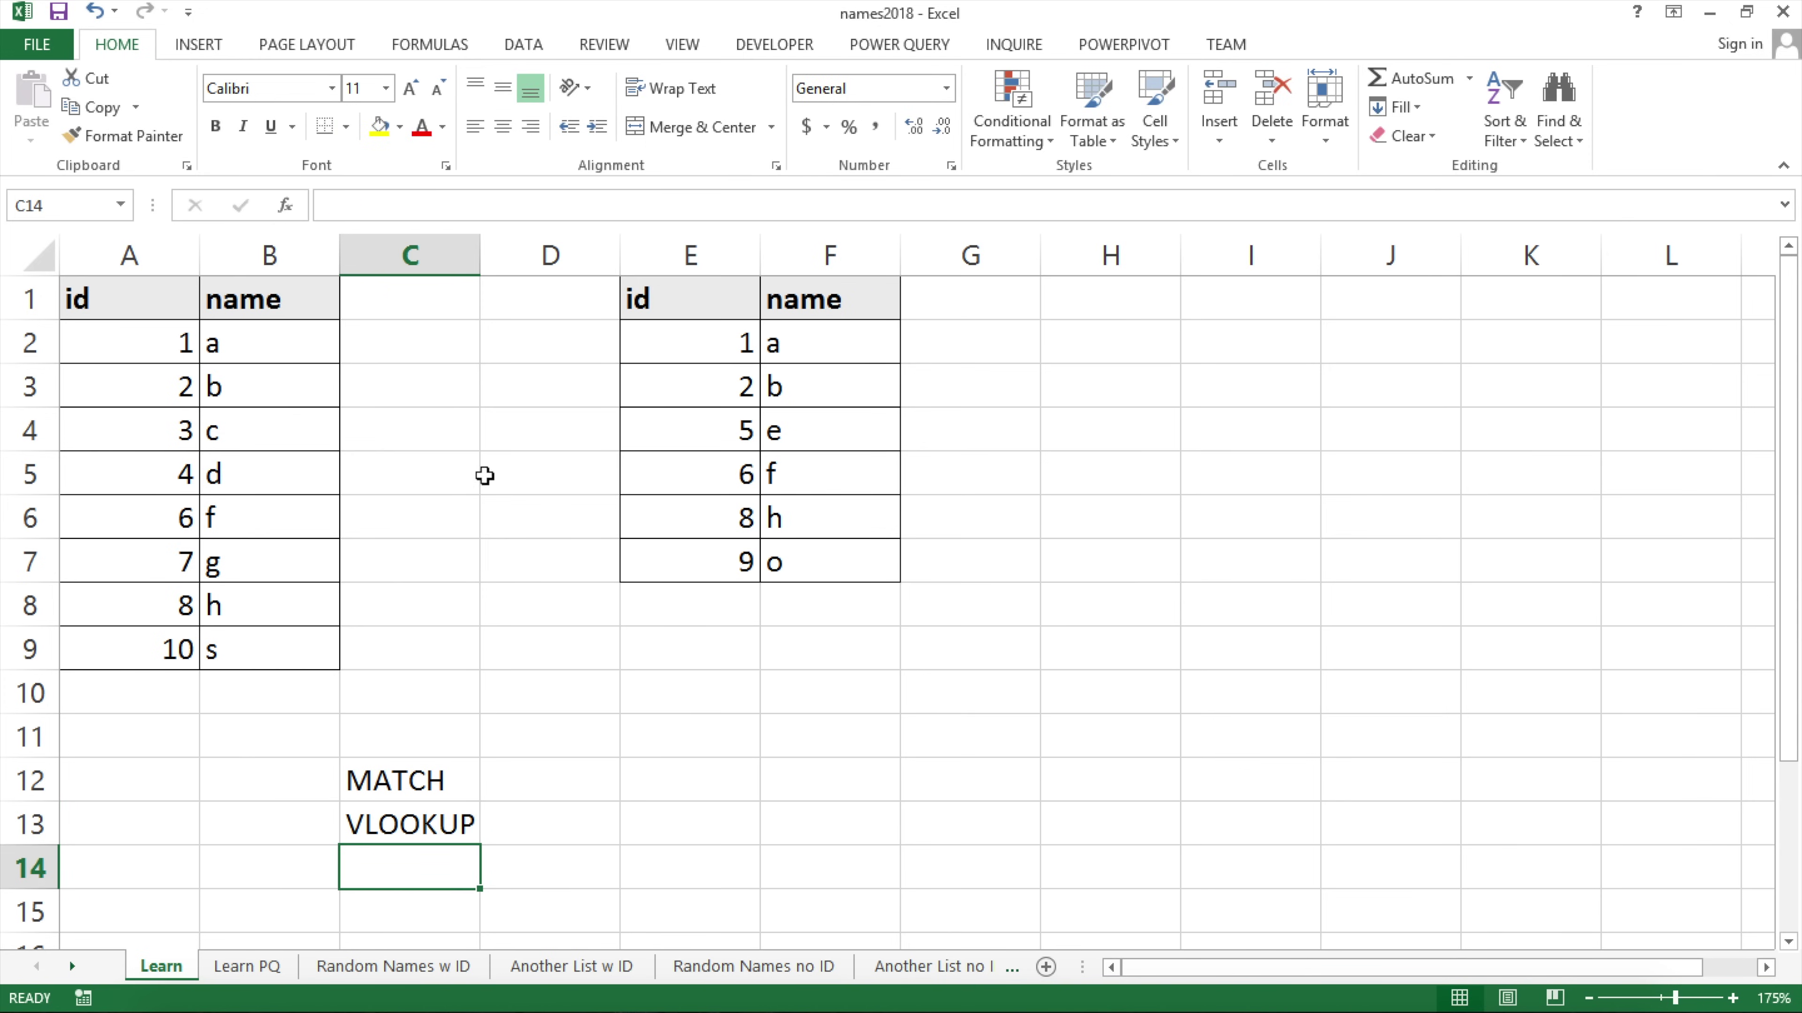
left_click_drag(479, 255, 485, 255)
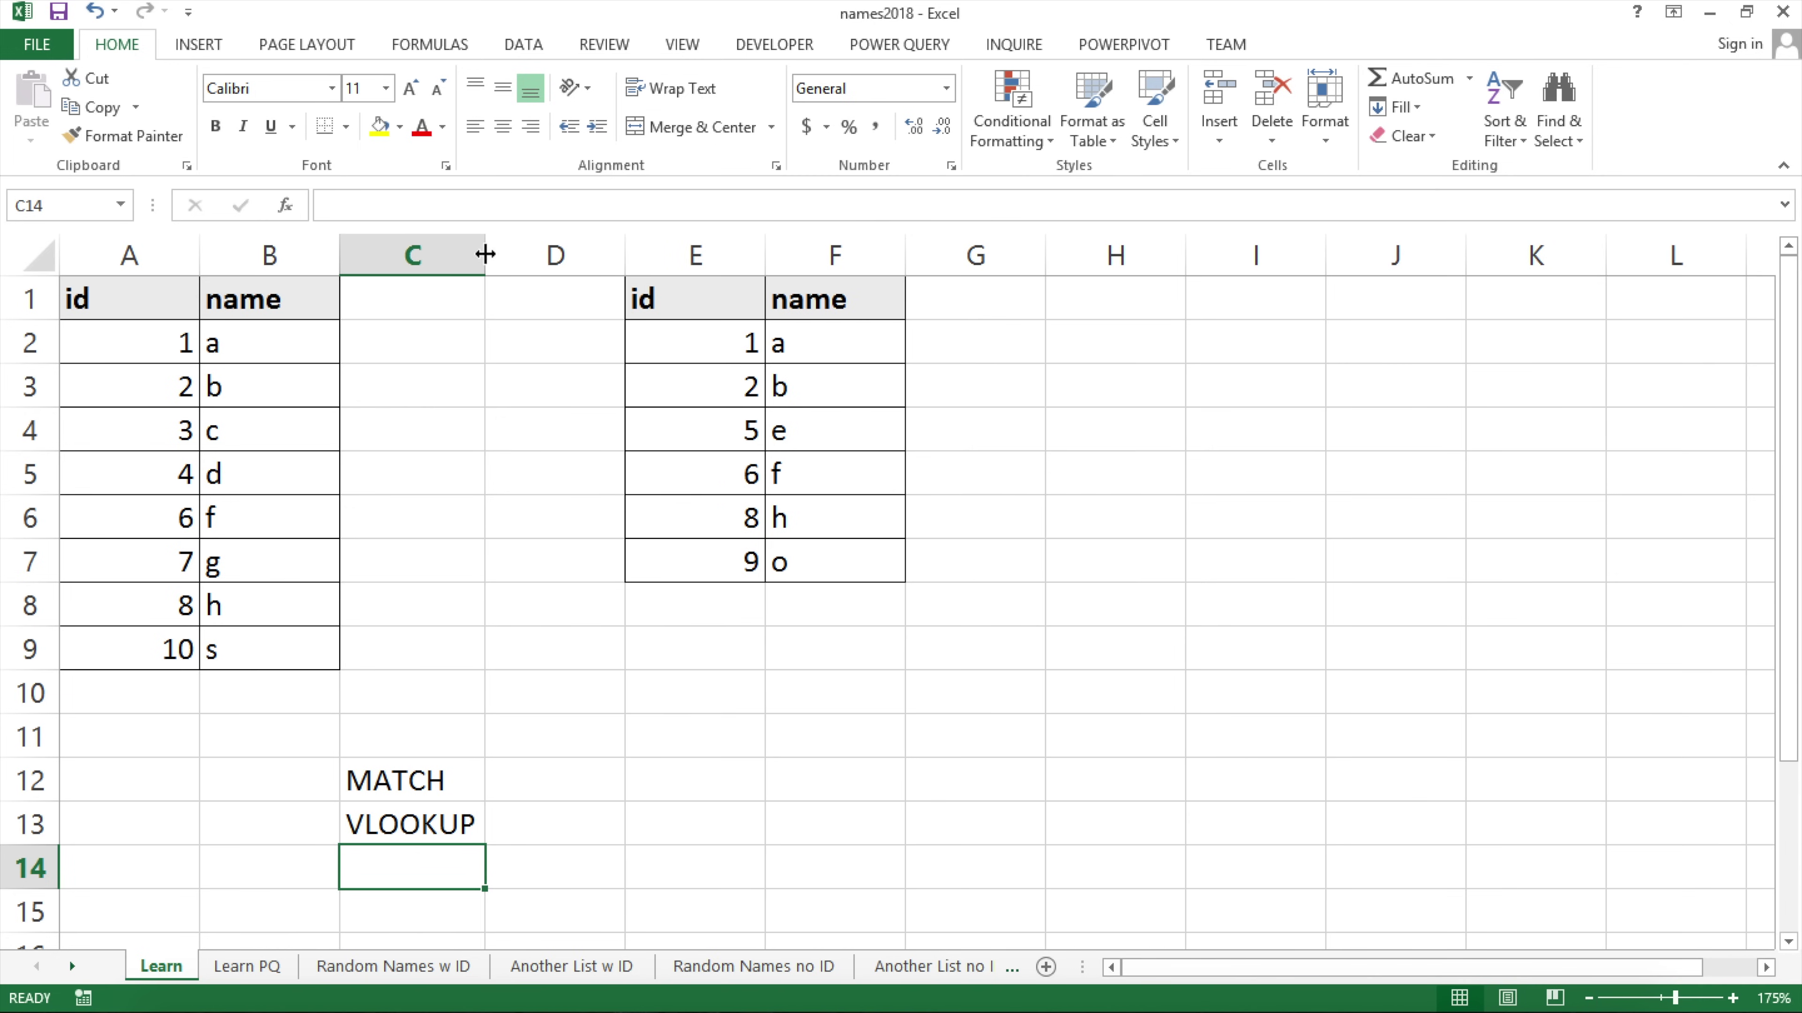
Enter =MATCH(A2,$E$2:$E$7,0) in C2 to look up the first id in the second list with an exact match.
left_click(376, 338)
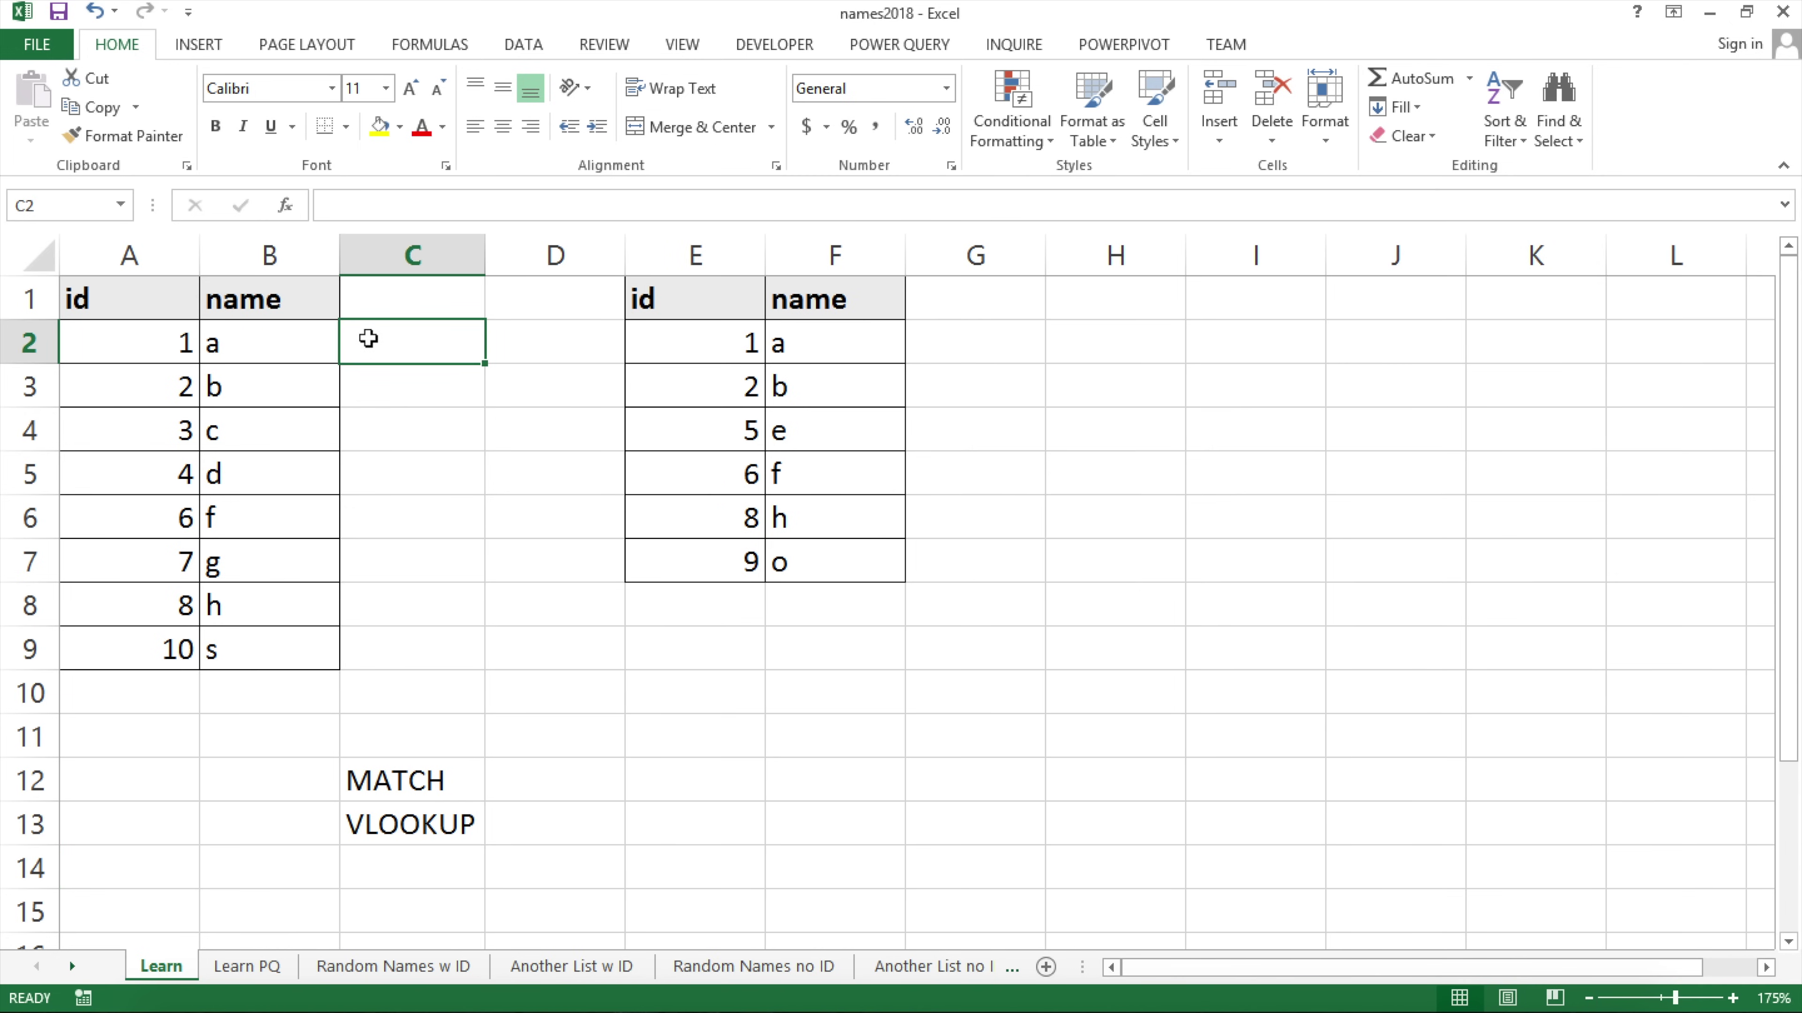
type("=")
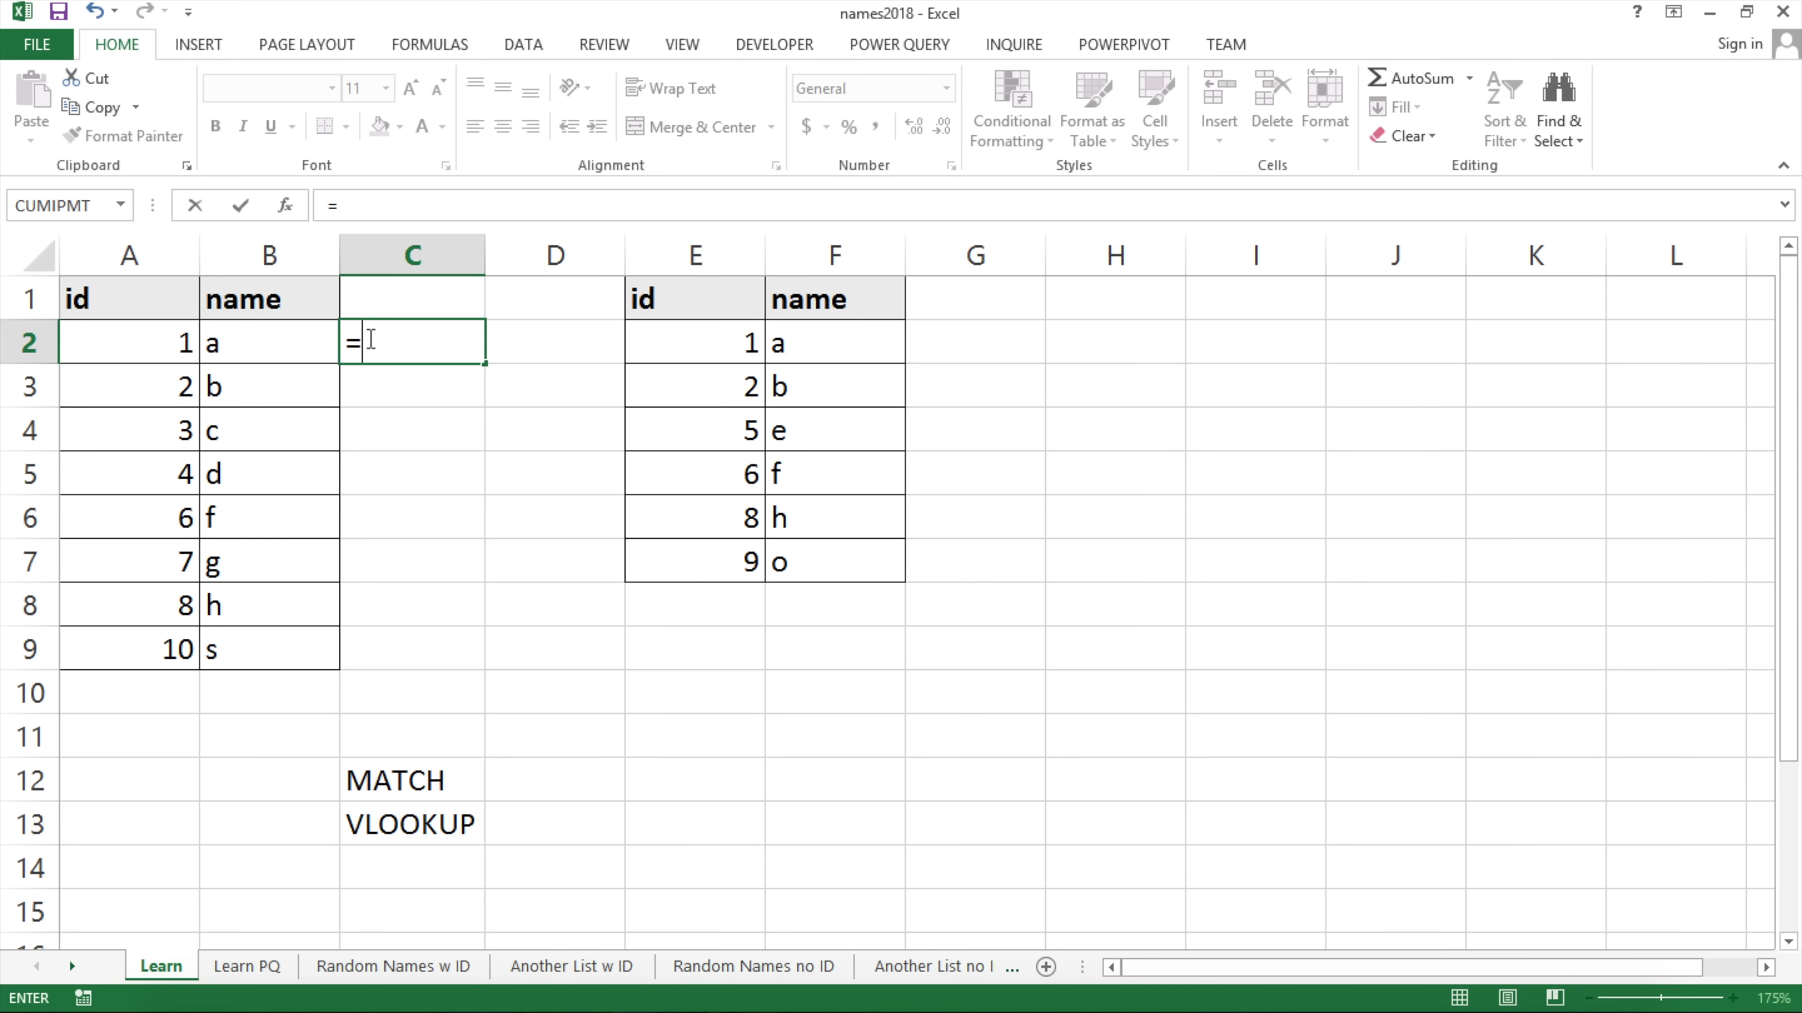
type("MATCH(")
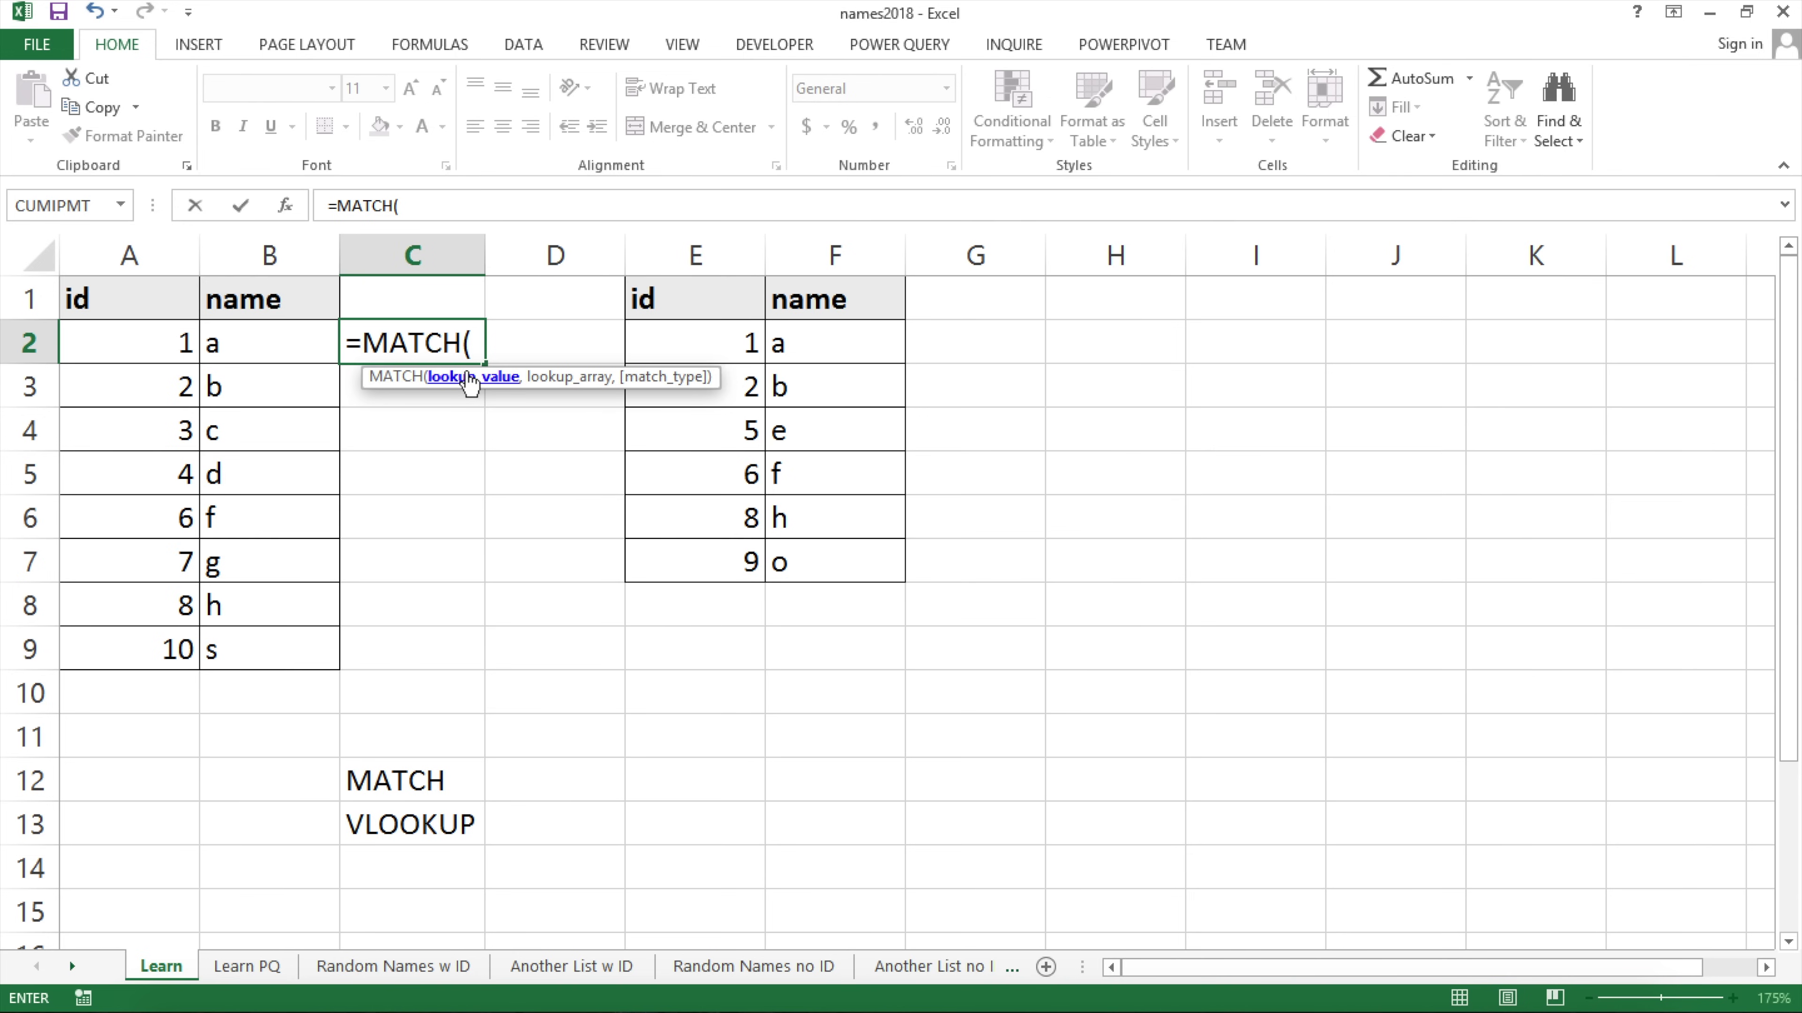
left_click(150, 344)
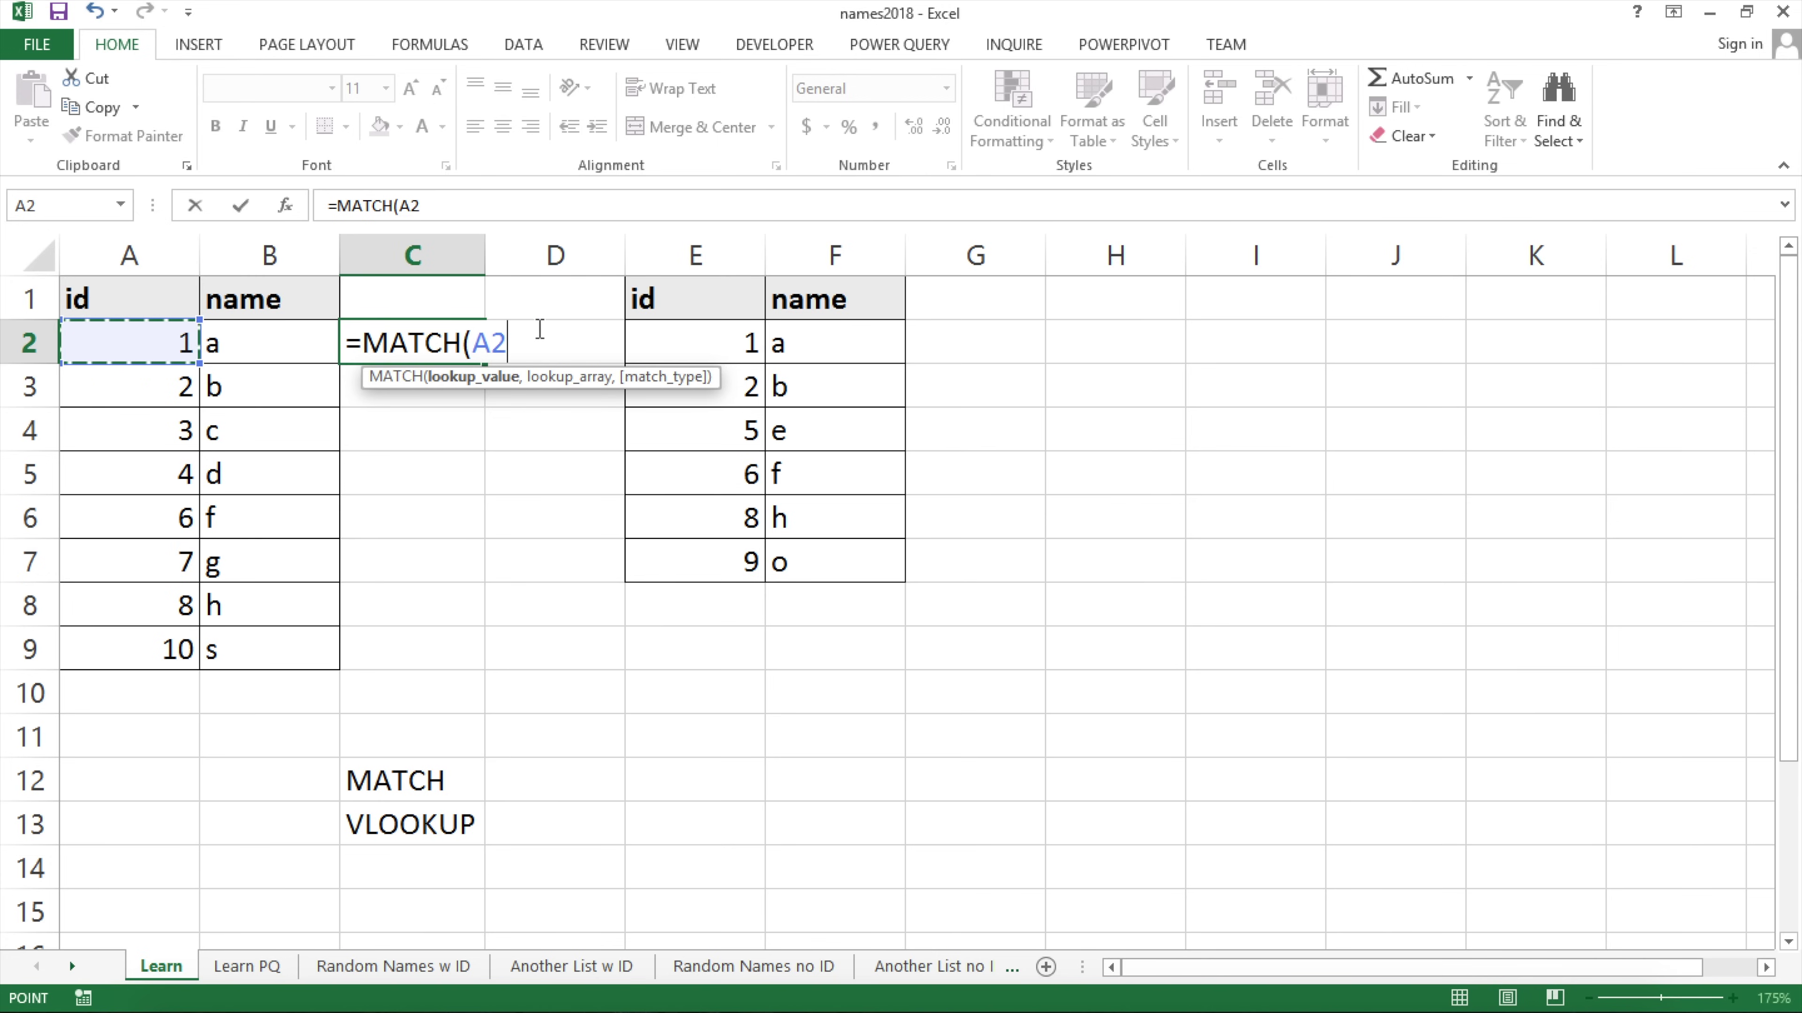
type(",")
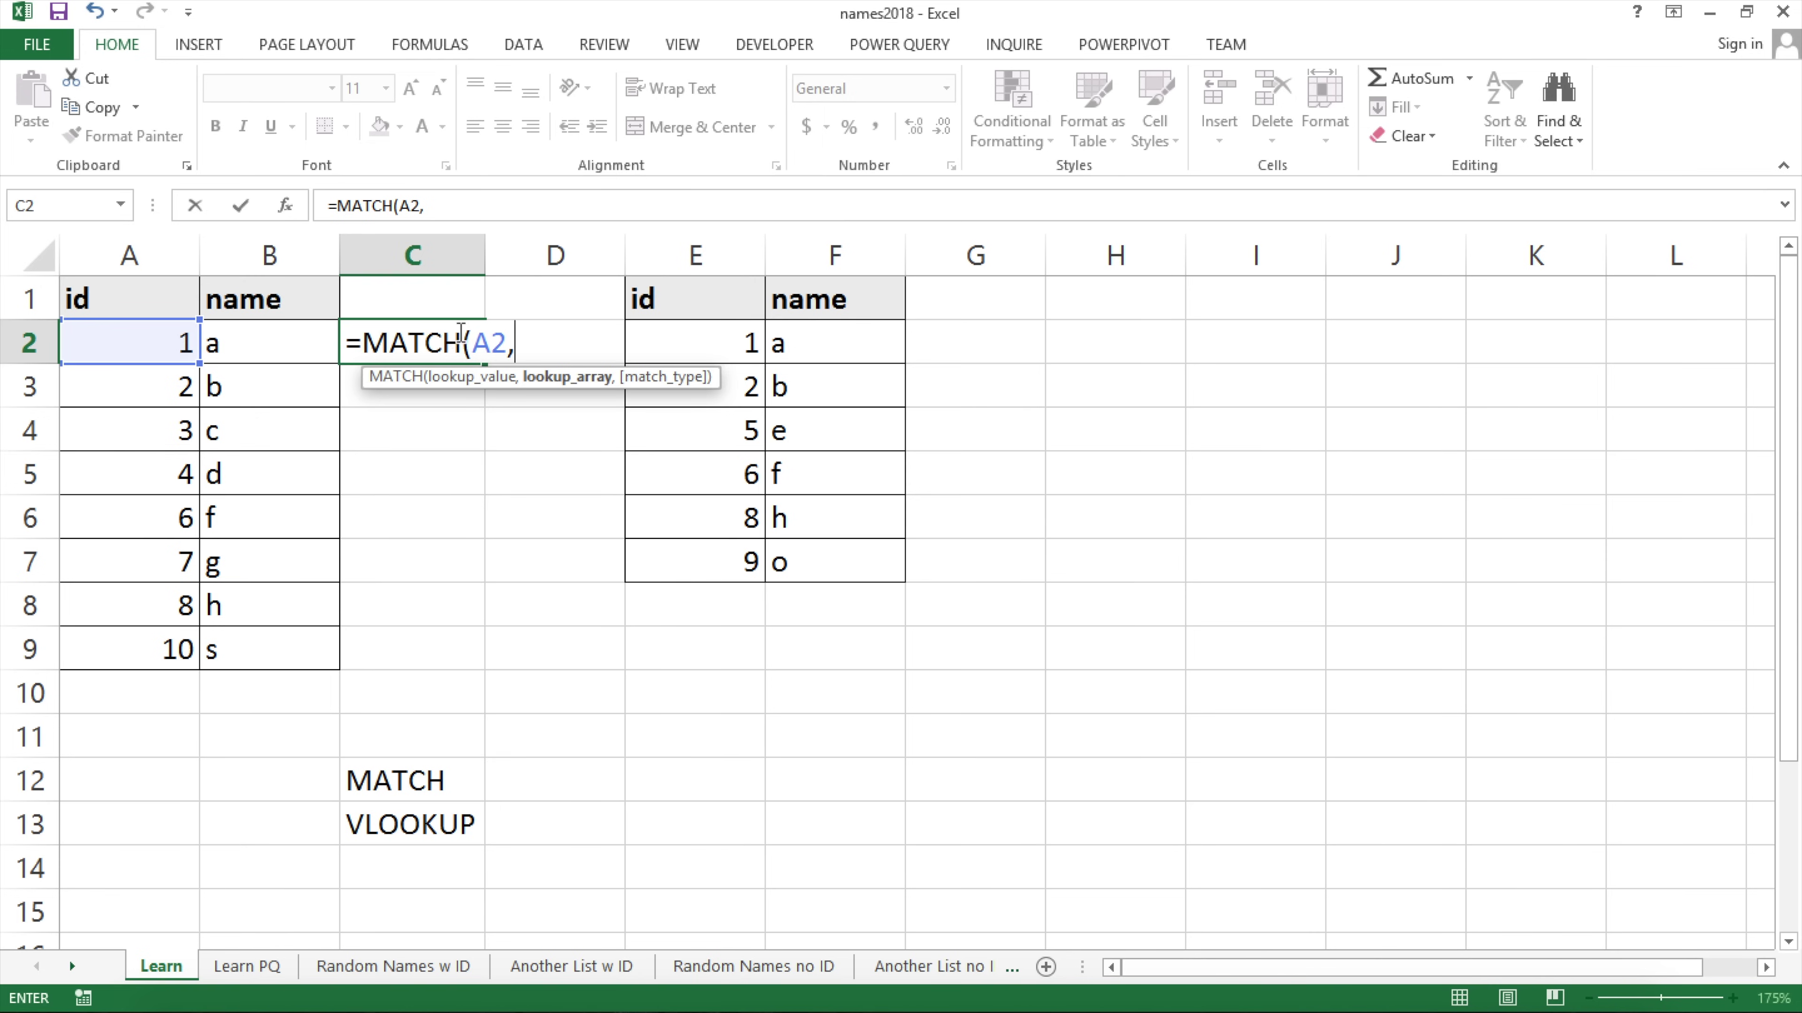
left_click_drag(742, 348, 738, 586)
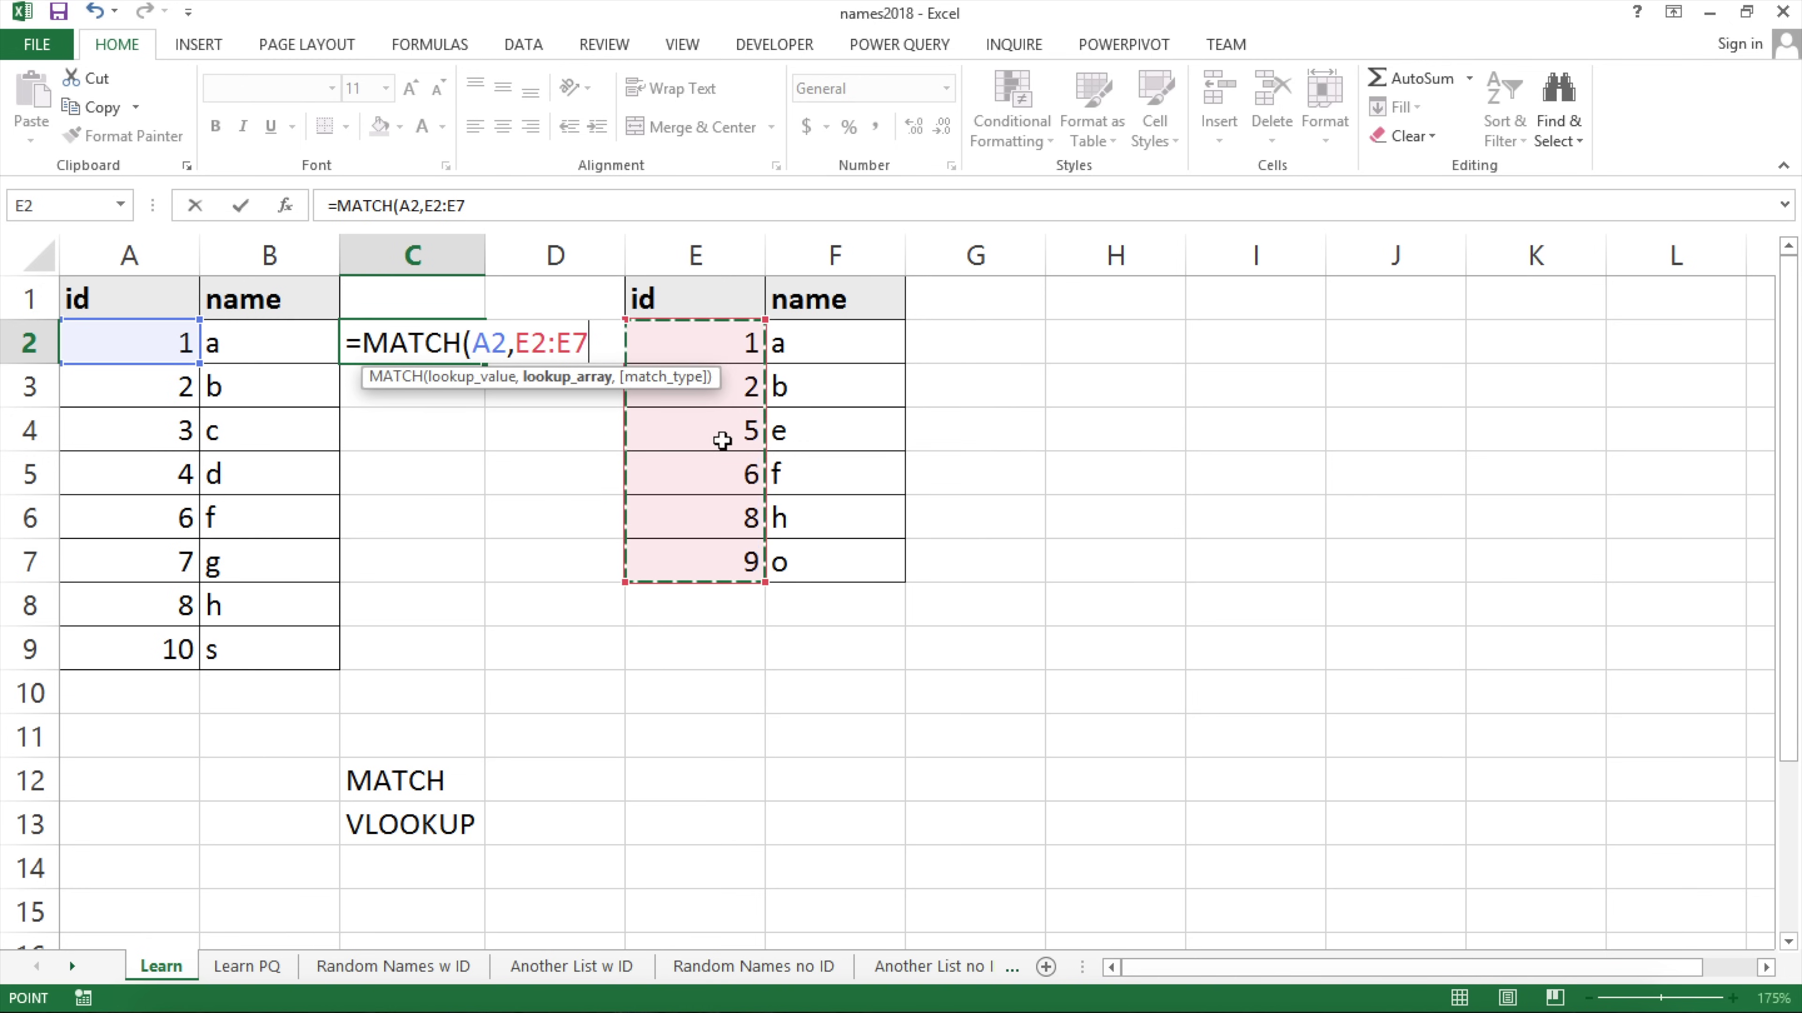
key("F4")
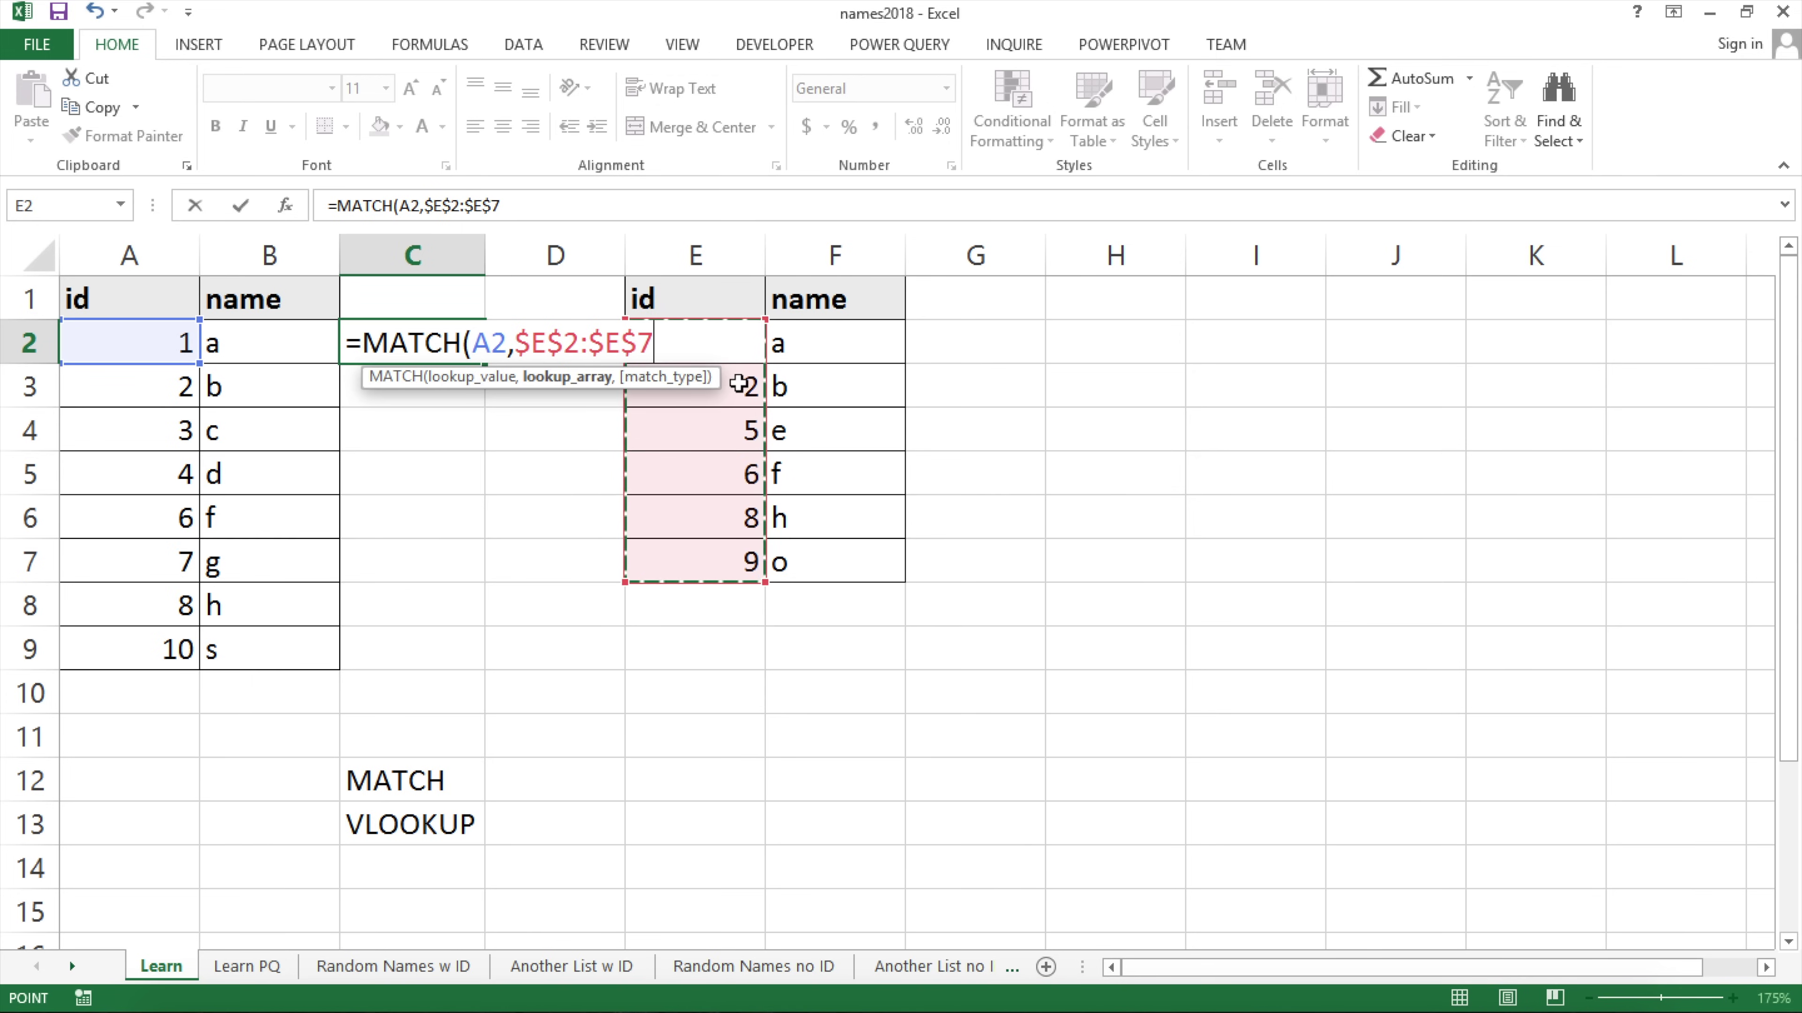
type(",")
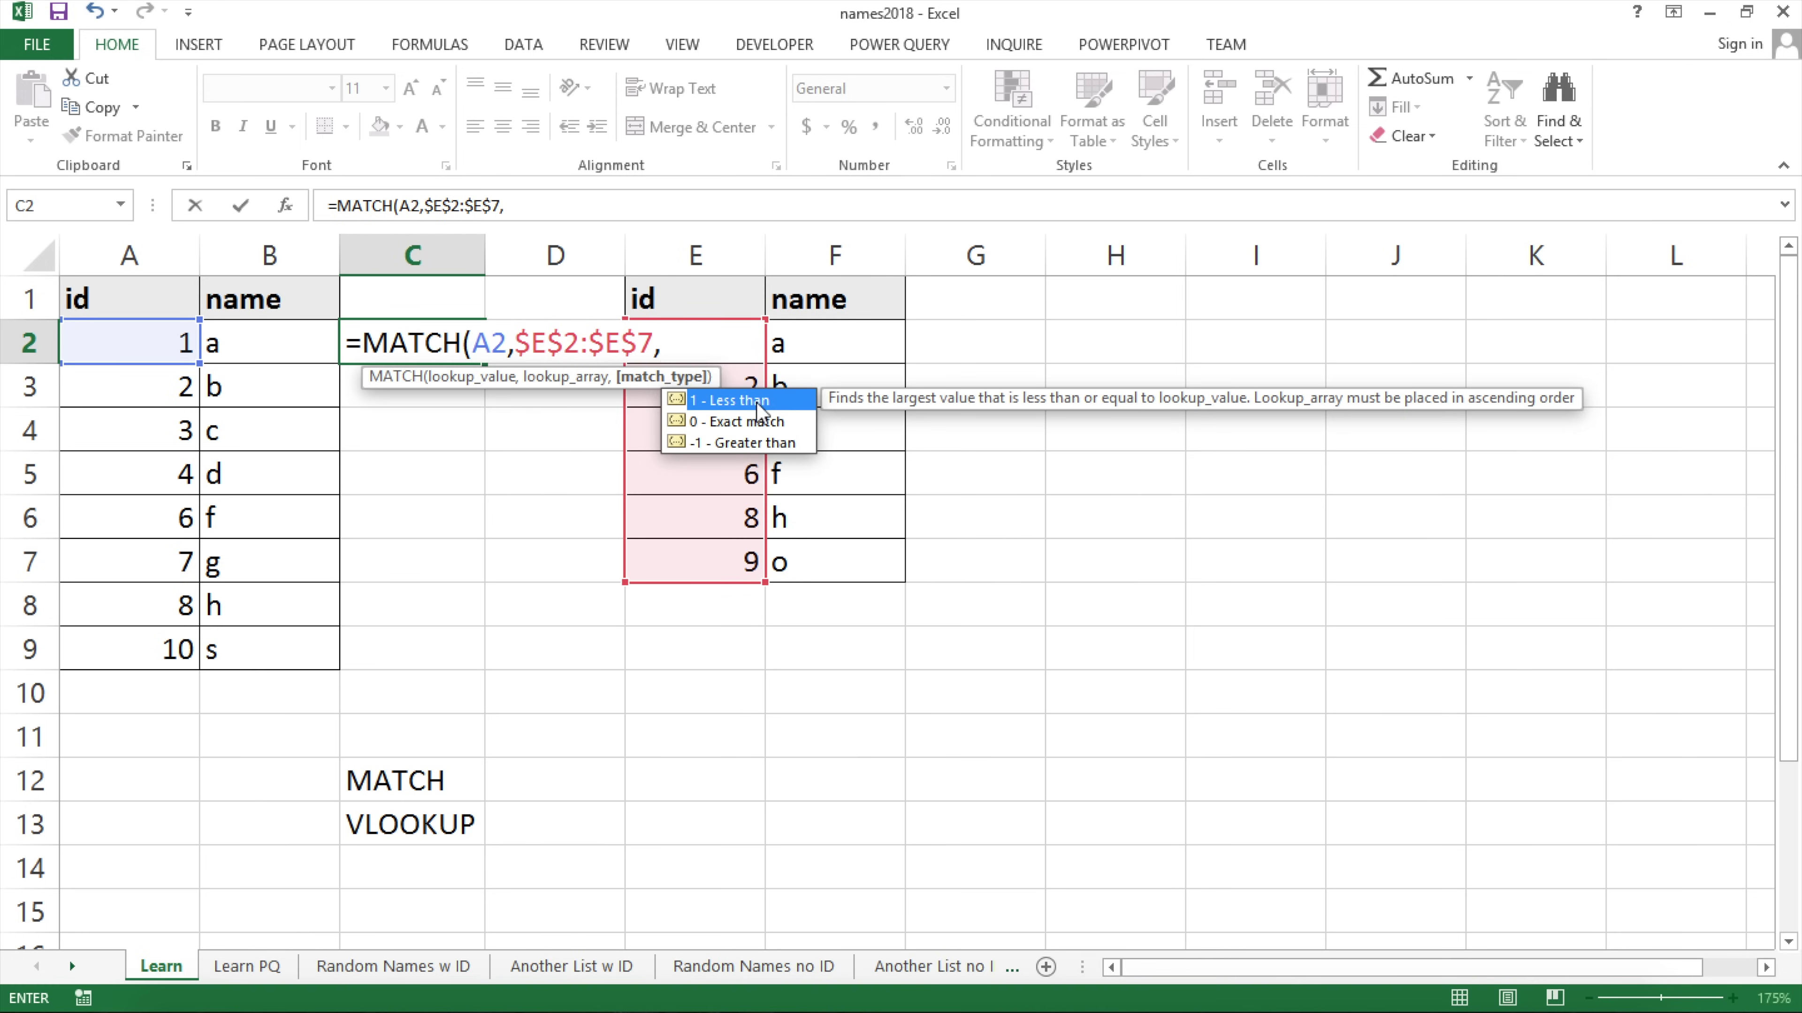
type("0)")
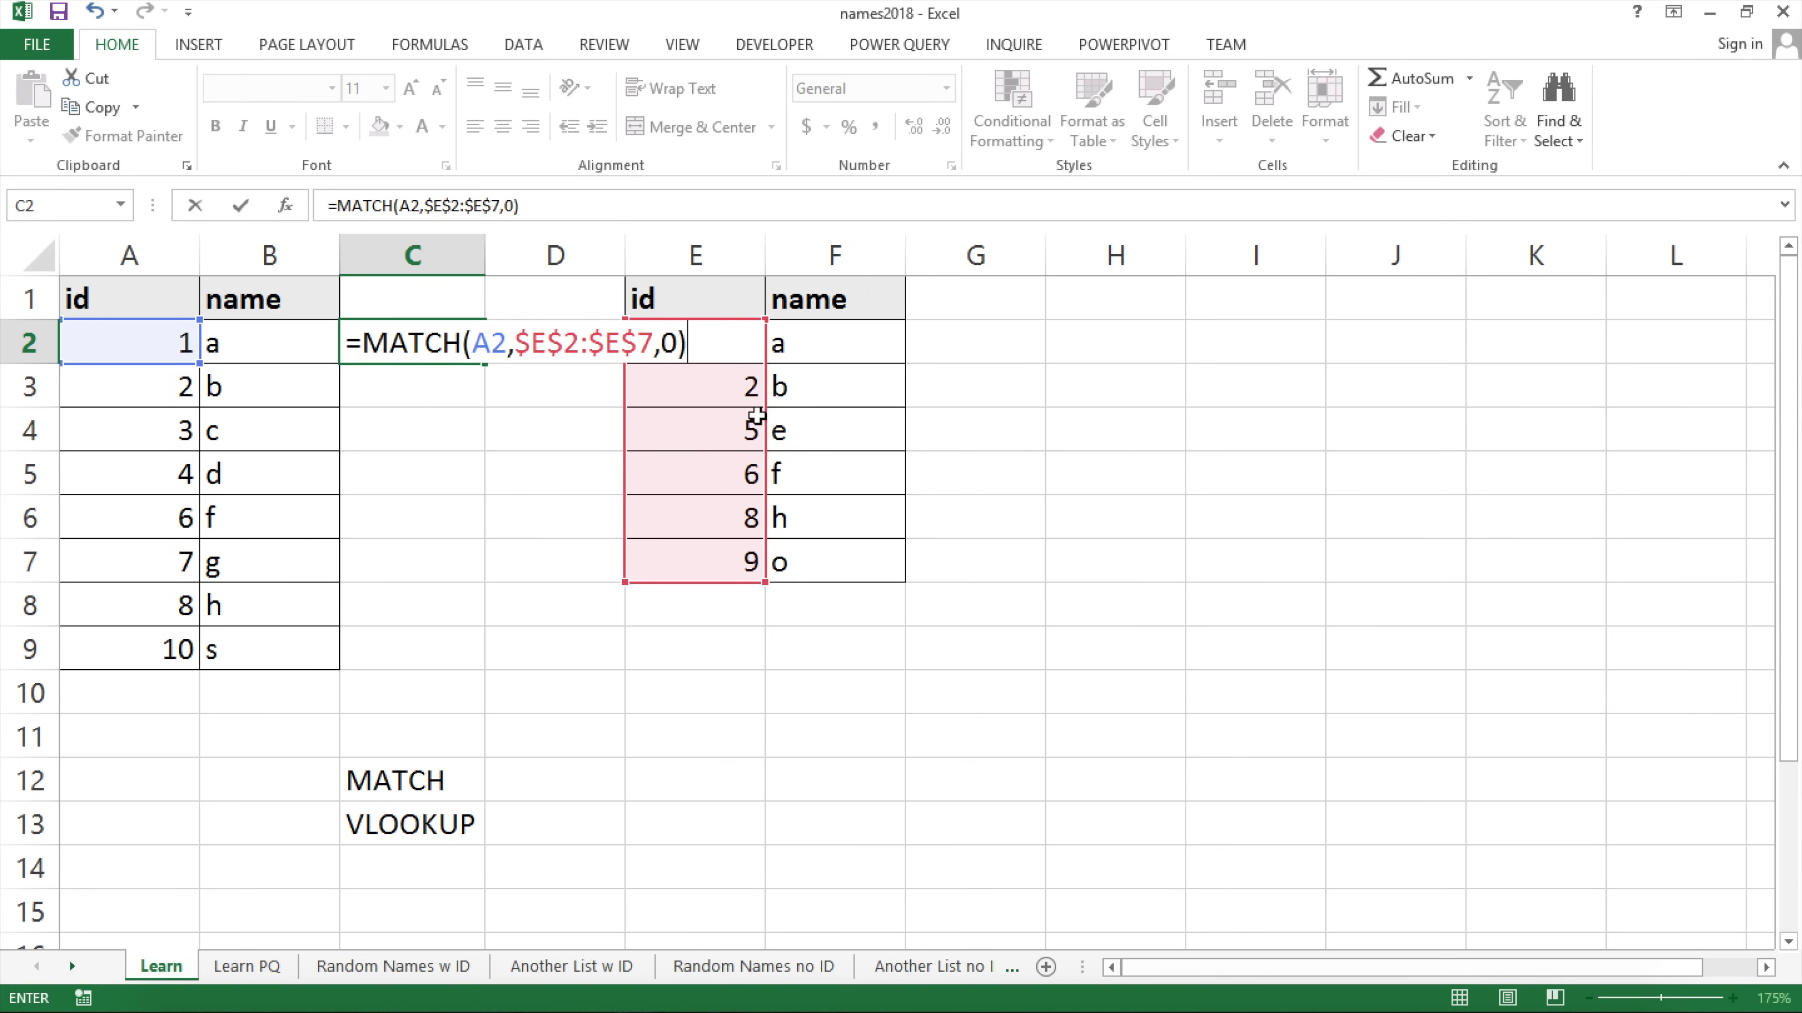
key("Return")
Fill the MATCH formula from C2 down to C9 and inspect the cells C2 to C5.
left_click(442, 358)
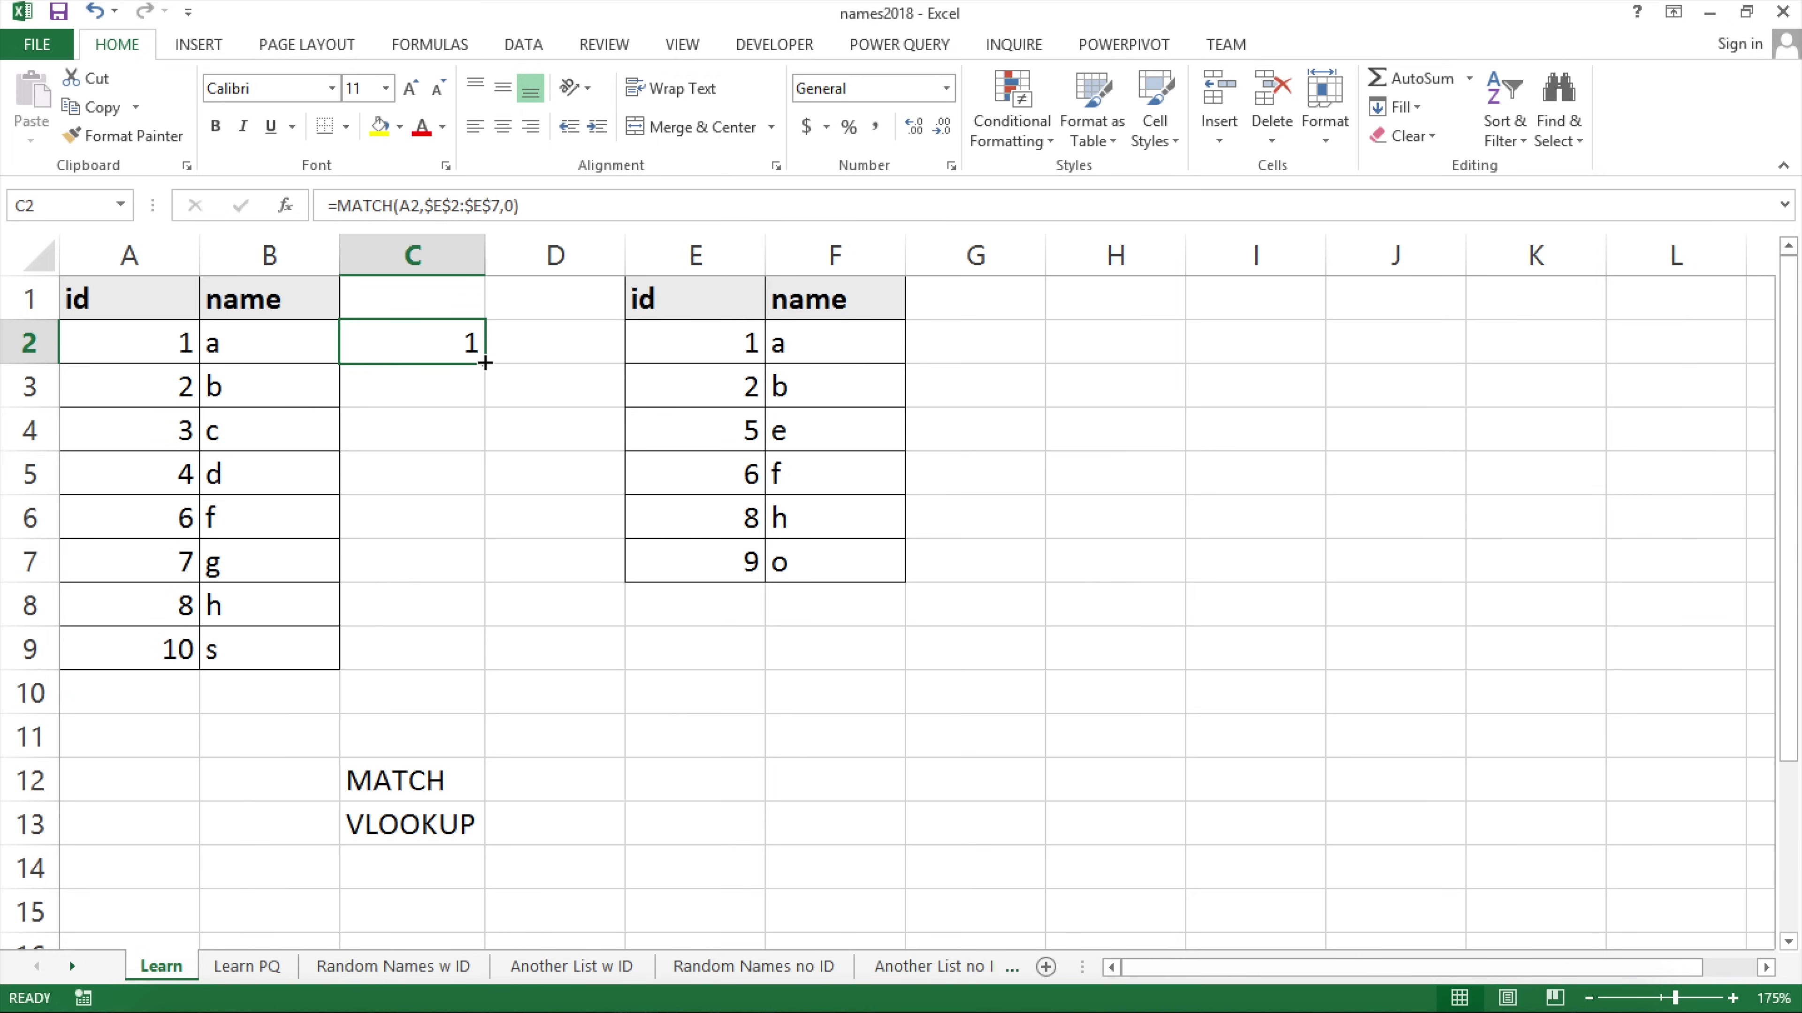
left_click_drag(485, 363, 490, 680)
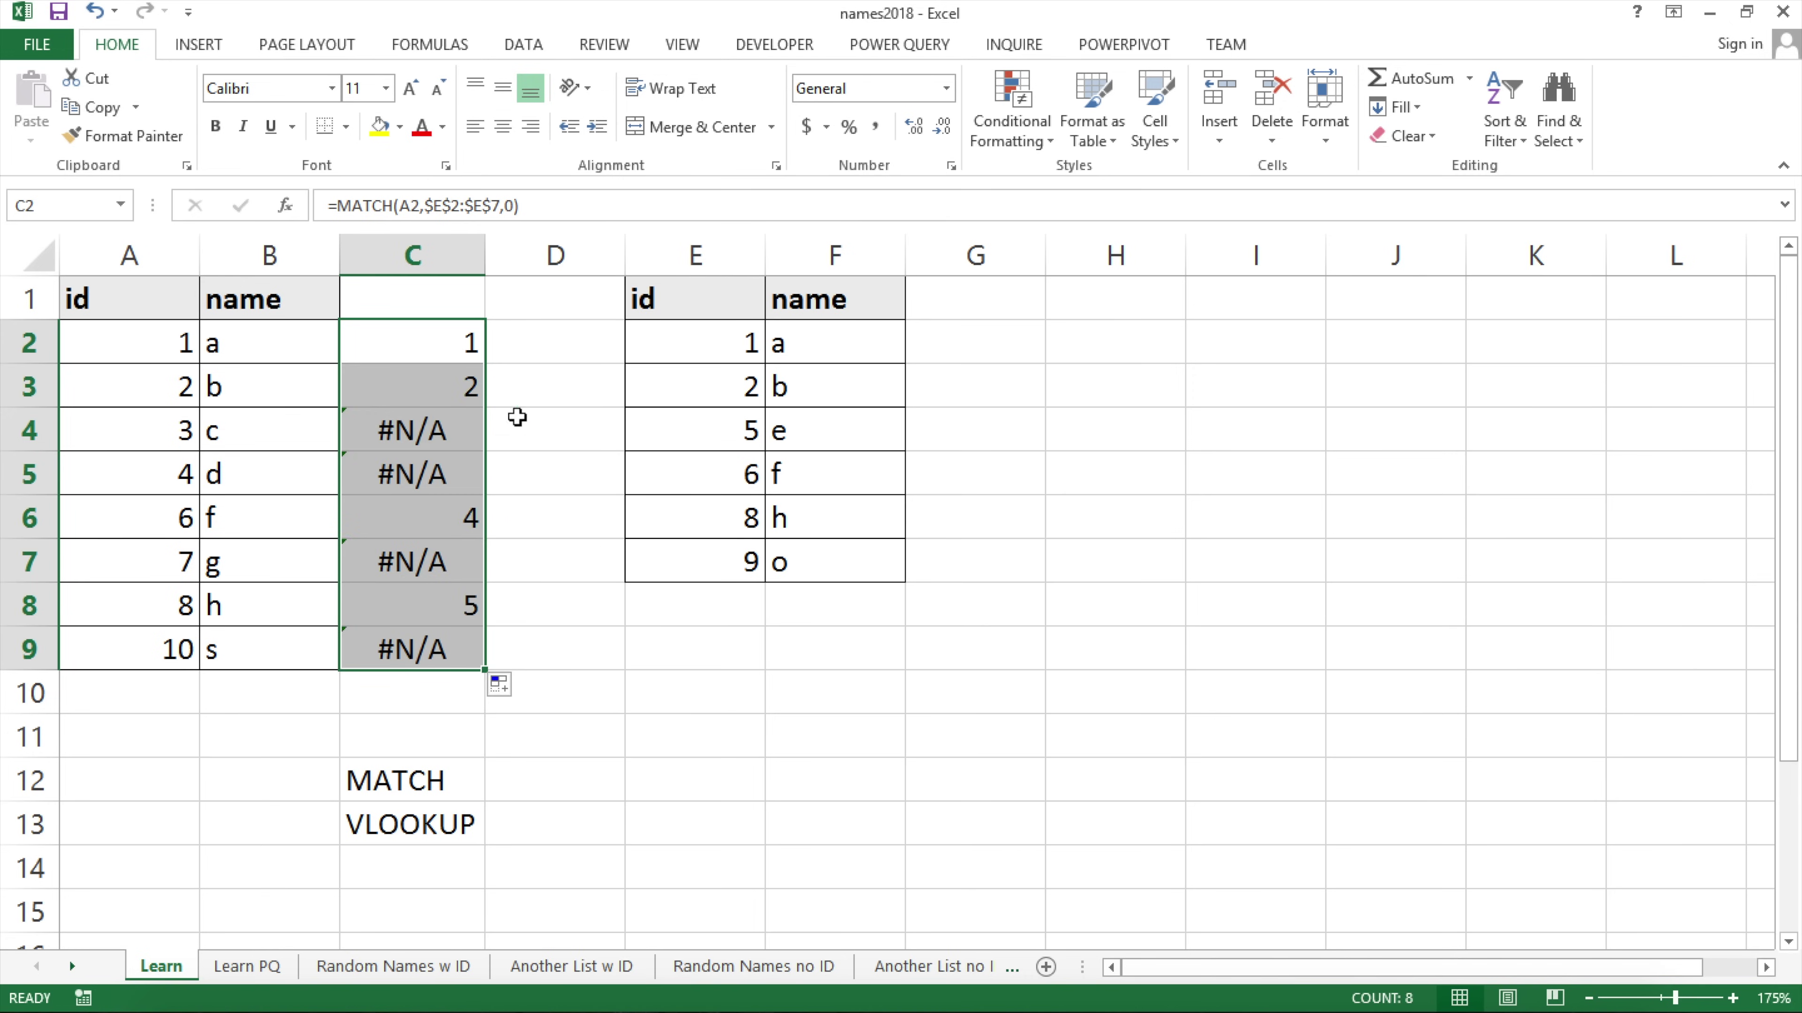
left_click(412, 350)
left_click(424, 396)
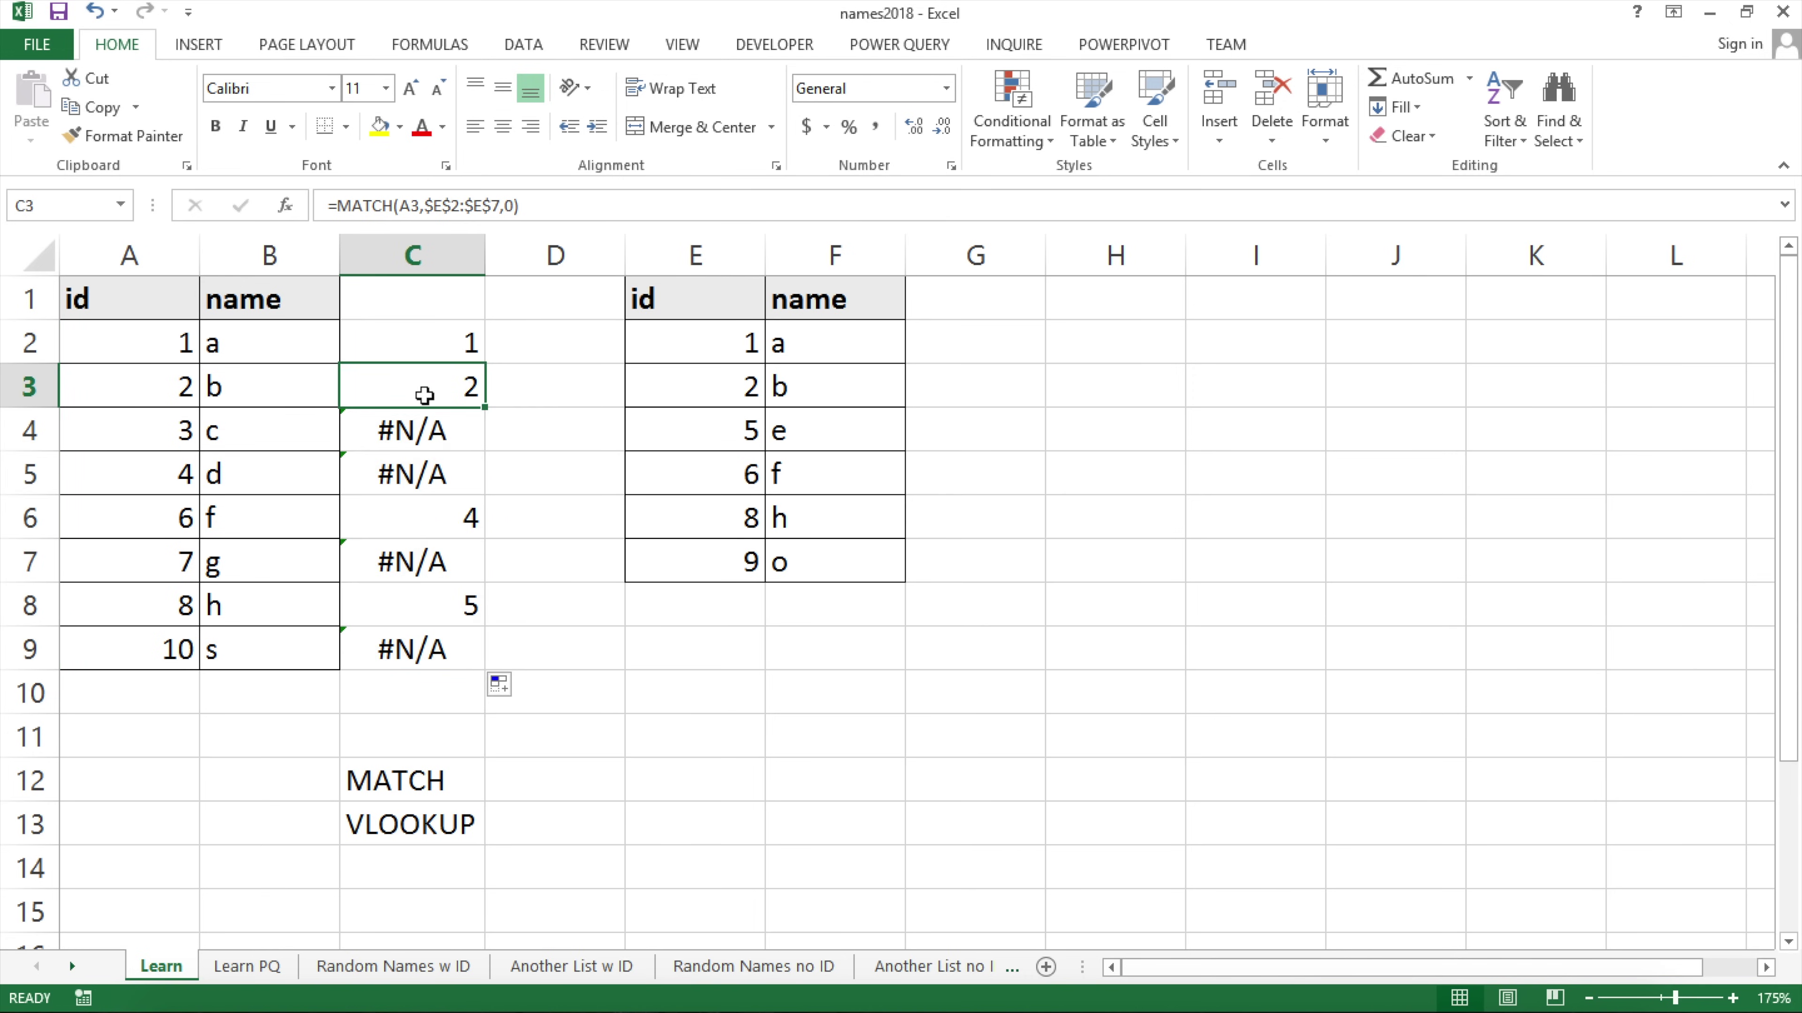
left_click(434, 438)
left_click(422, 473)
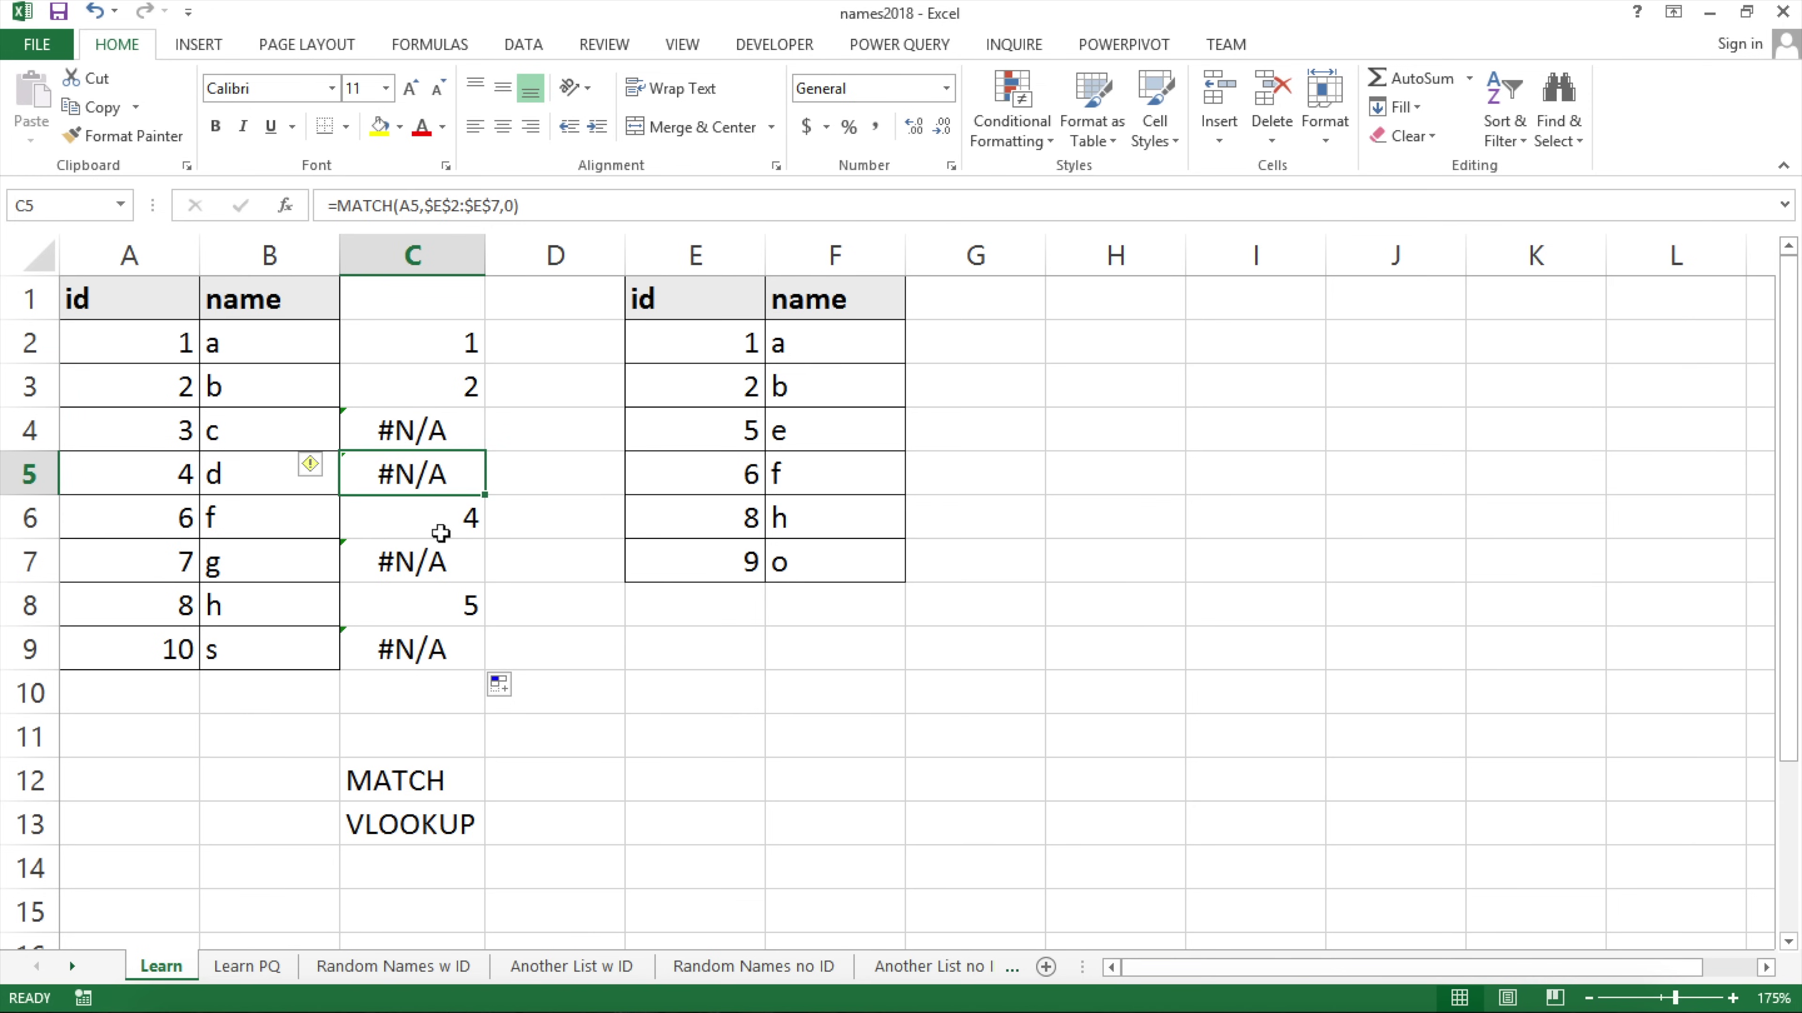
Examine the MATCH formula in C2, including its lookup value A2 and the lookup range E2:E7.
left_click(441, 525)
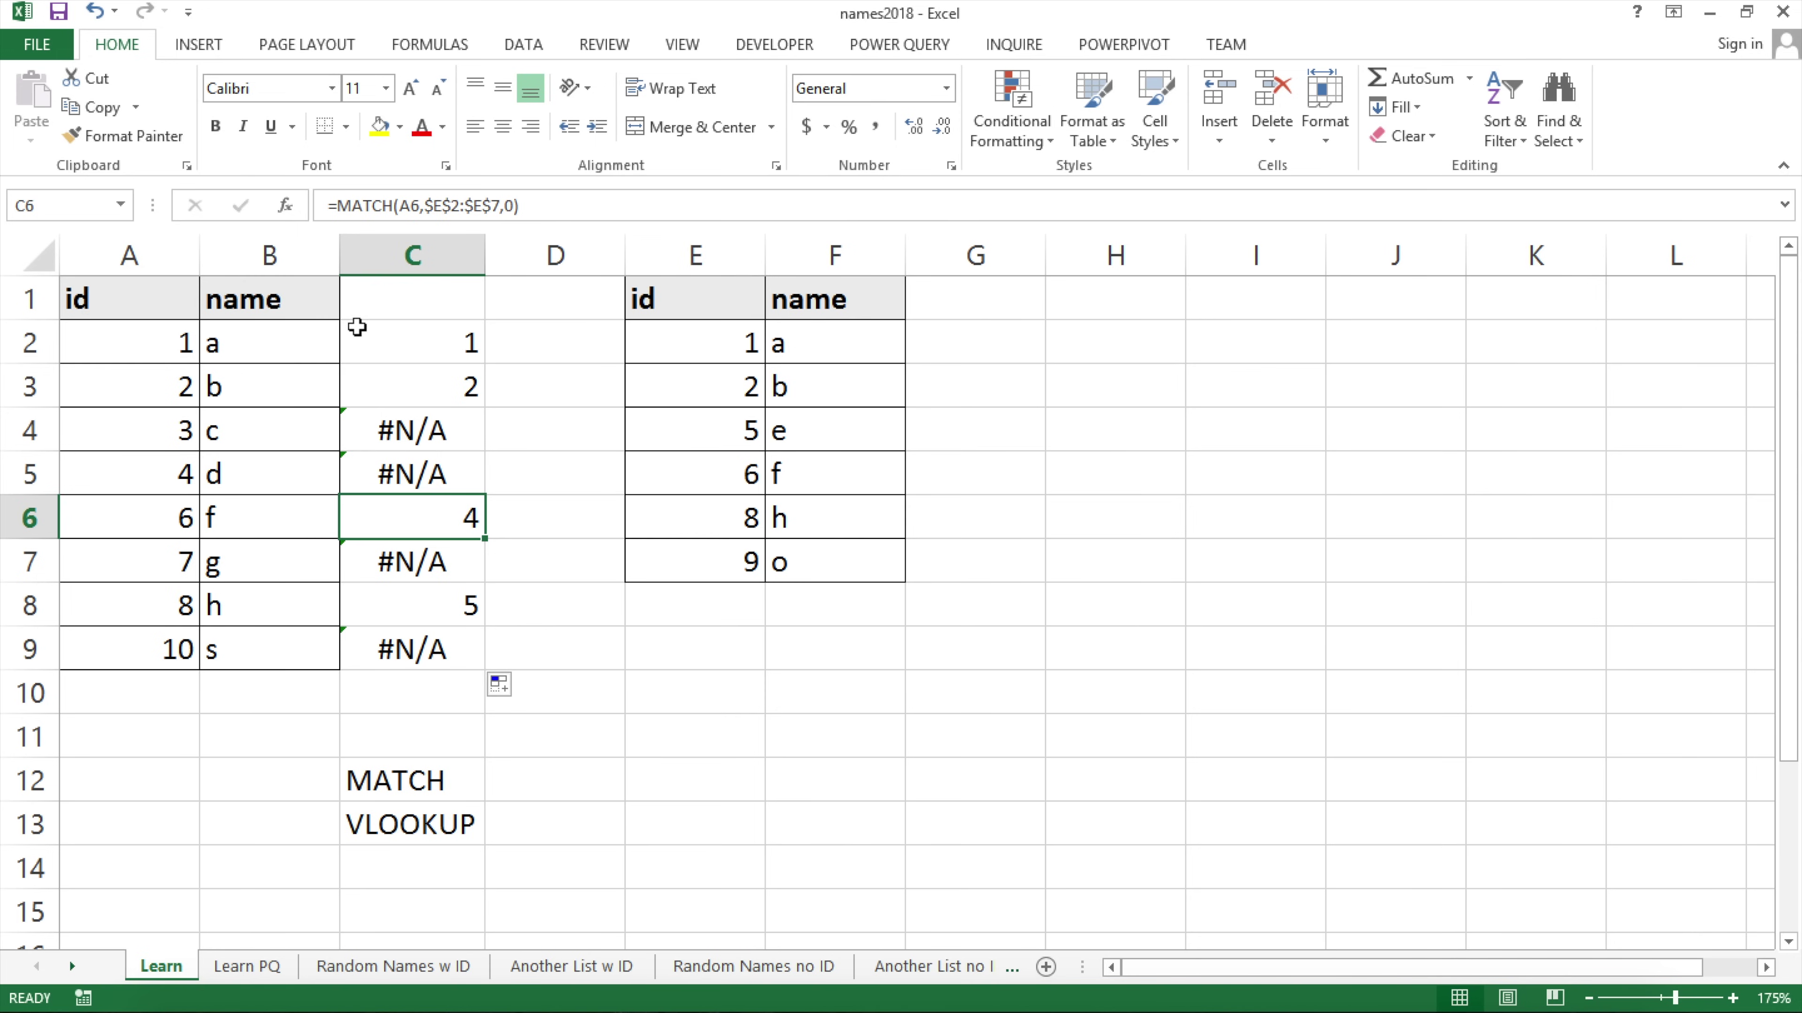
left_click(427, 343)
double_click(428, 343)
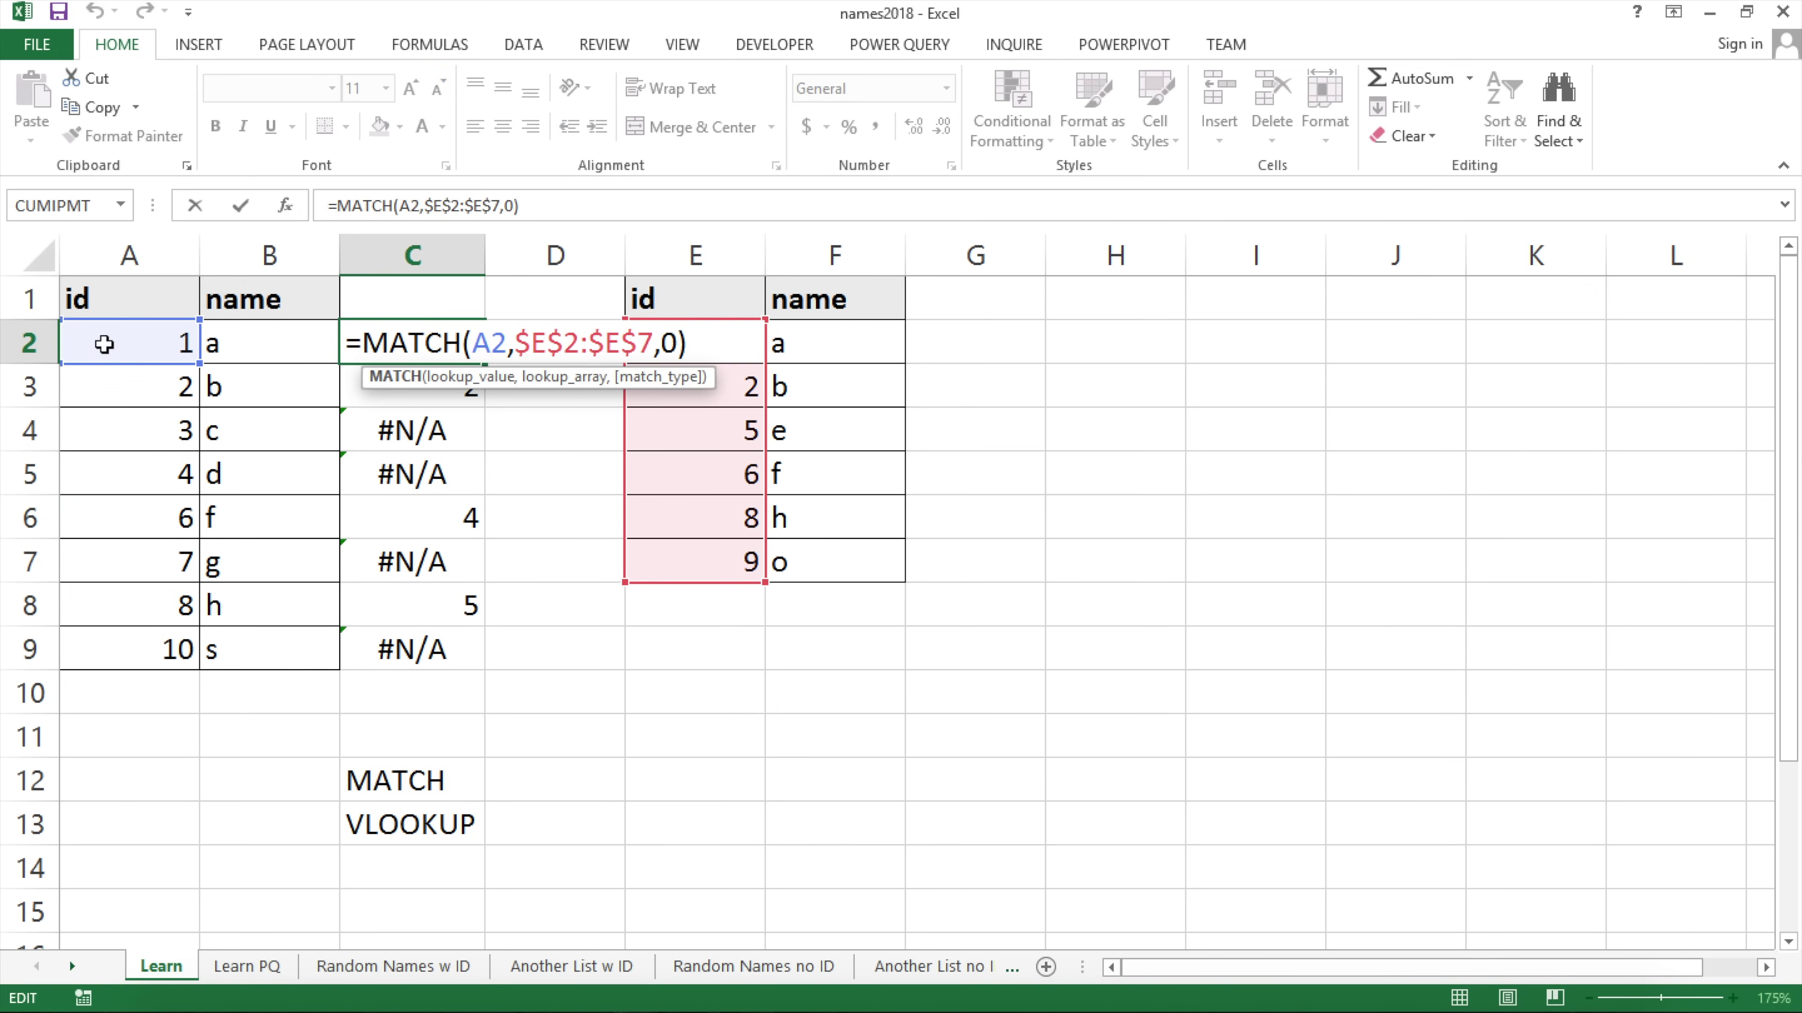
key("Escape")
left_click_drag(741, 343, 735, 557)
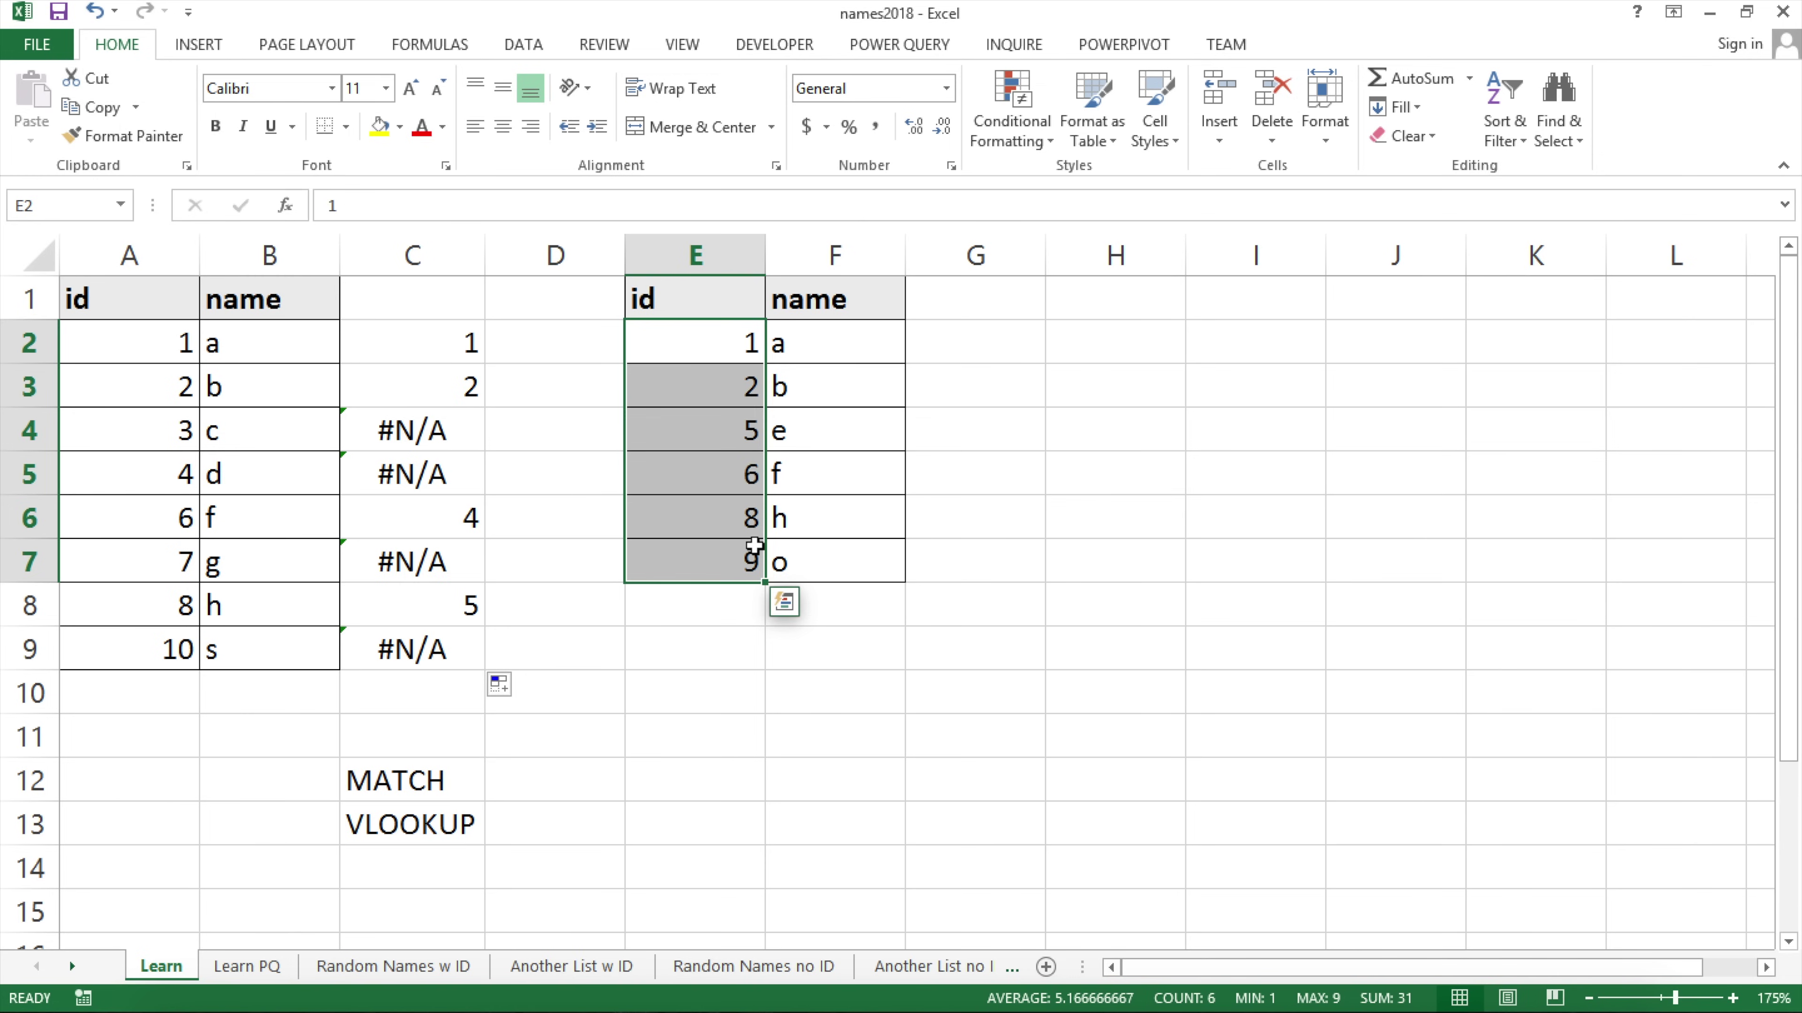
Trace the id in A6 down E2:E5 to compare its position with the C6 result, and check the error cells C4:C5.
left_click(156, 524)
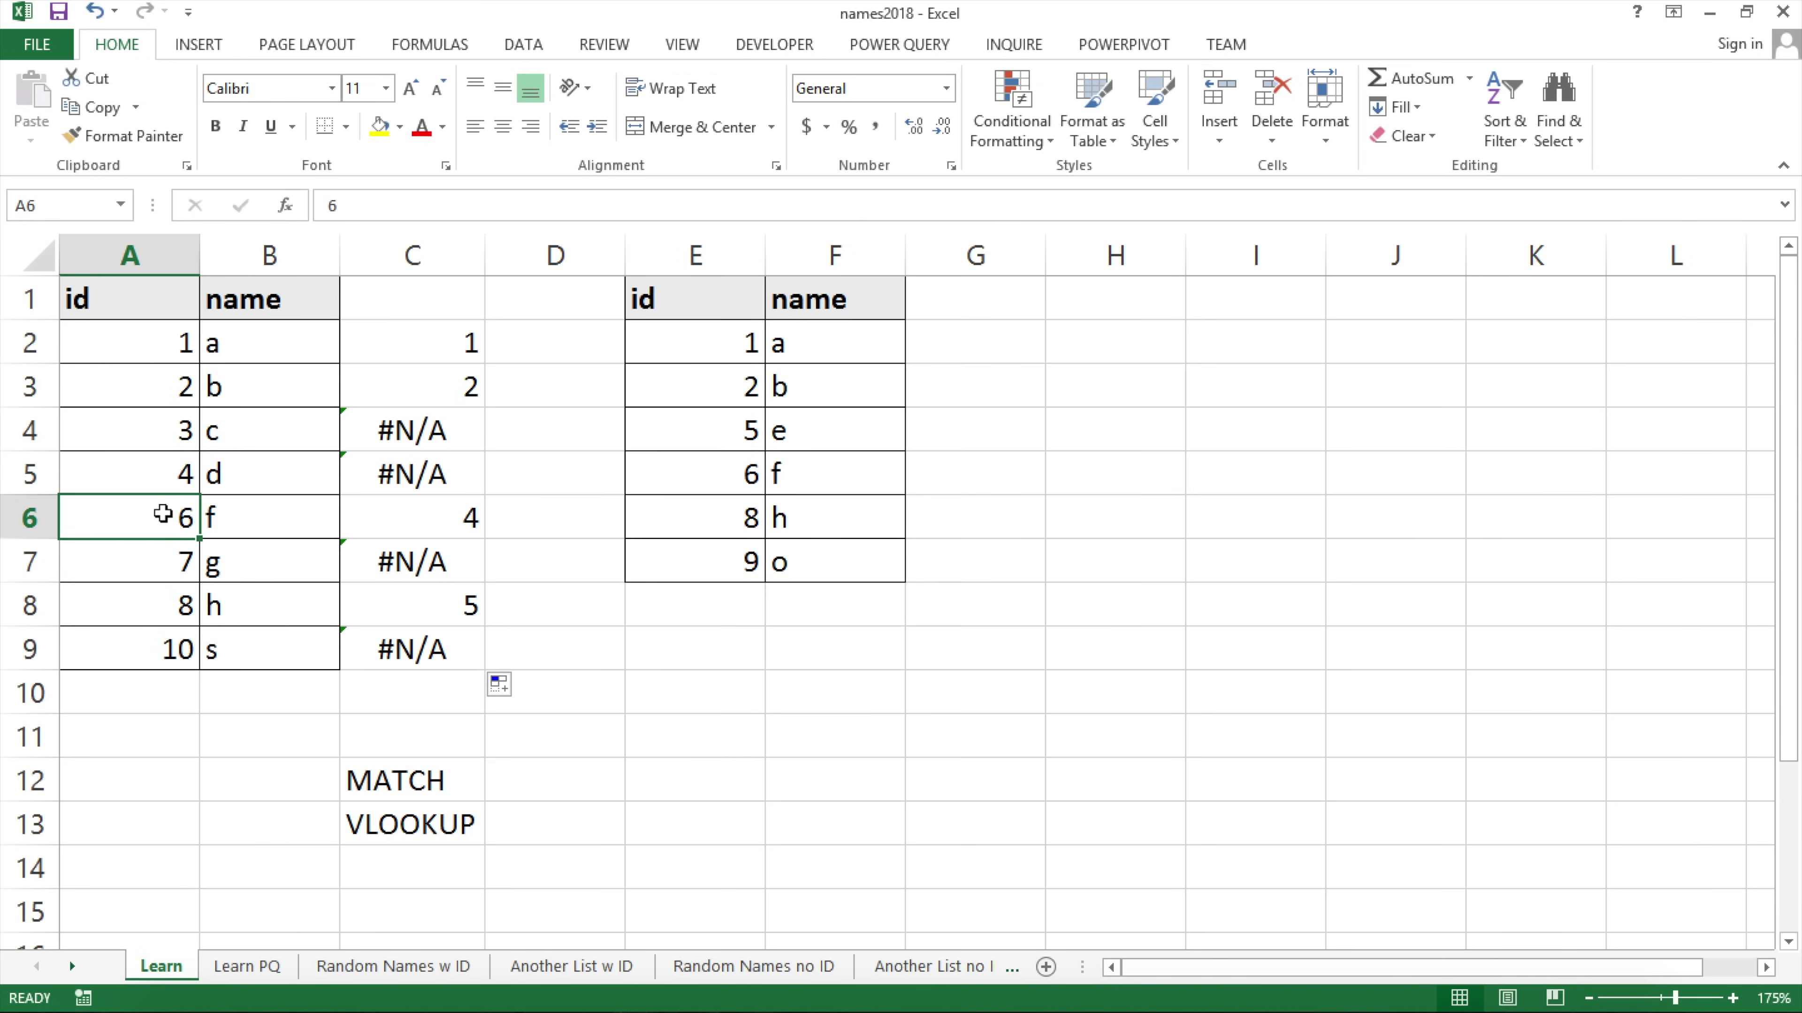
left_click(449, 515)
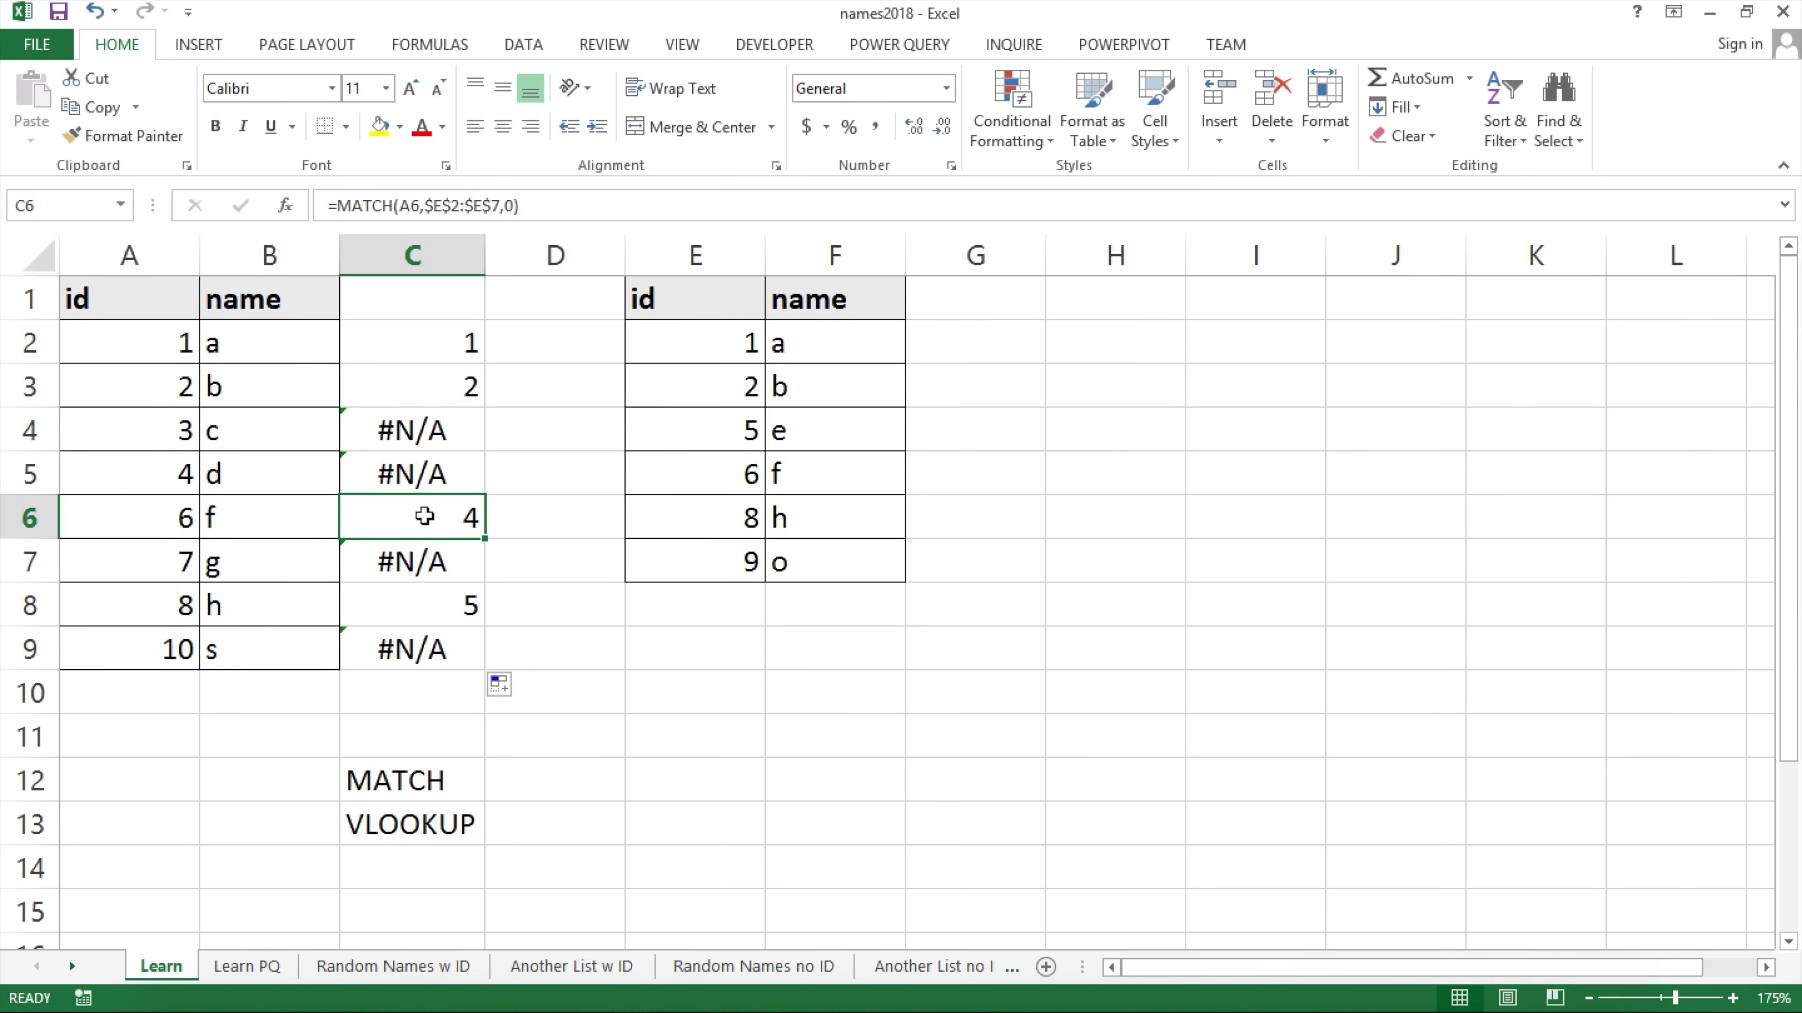
left_click(722, 344)
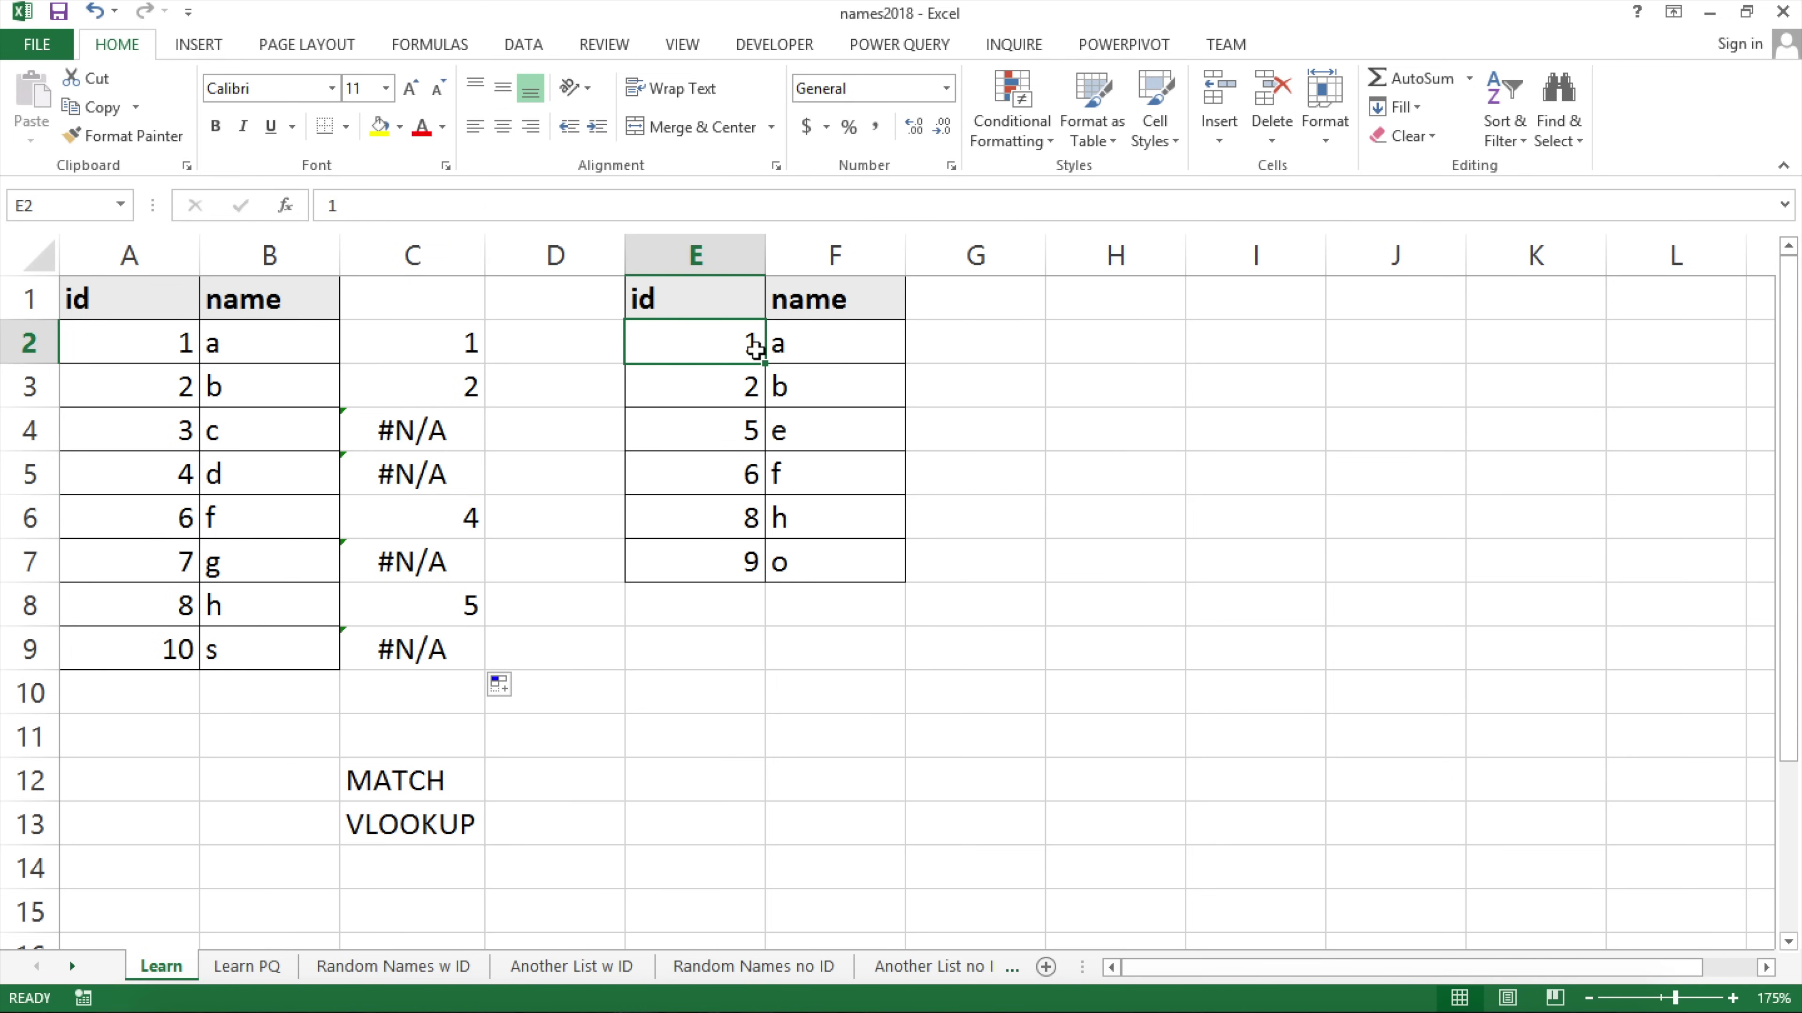
left_click(733, 389)
left_click(729, 434)
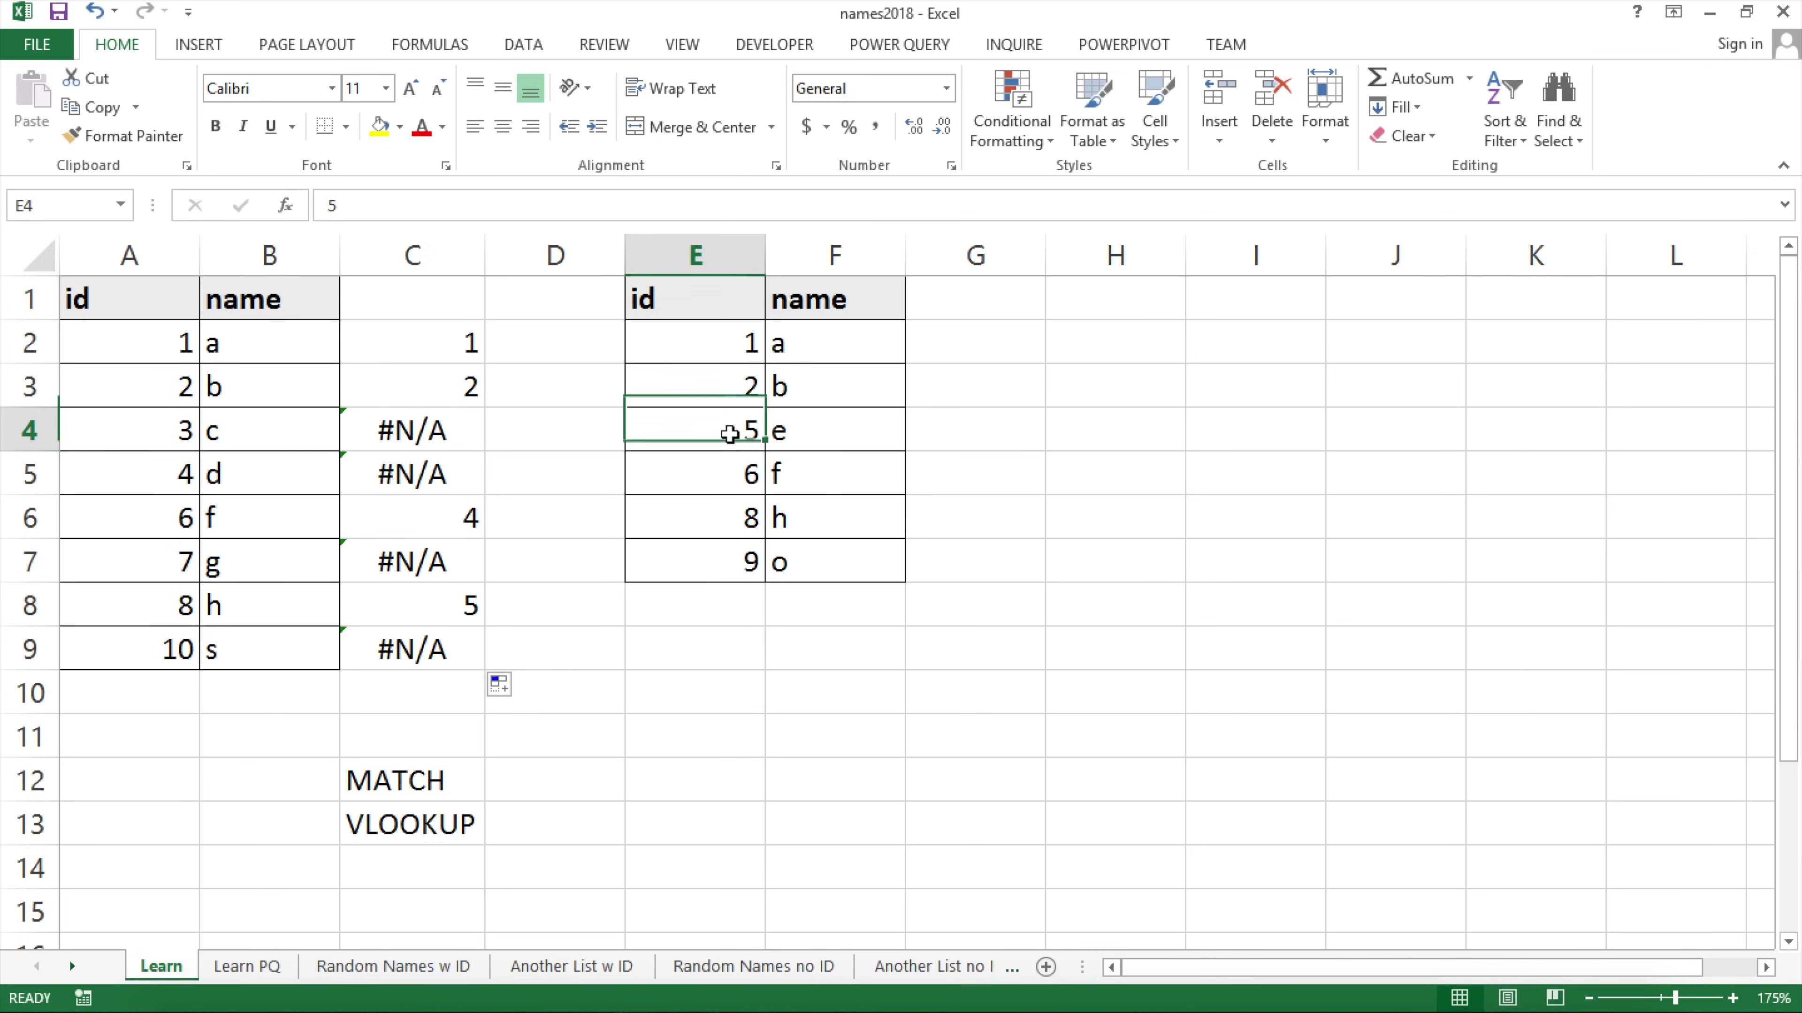
left_click(729, 472)
left_click(437, 525)
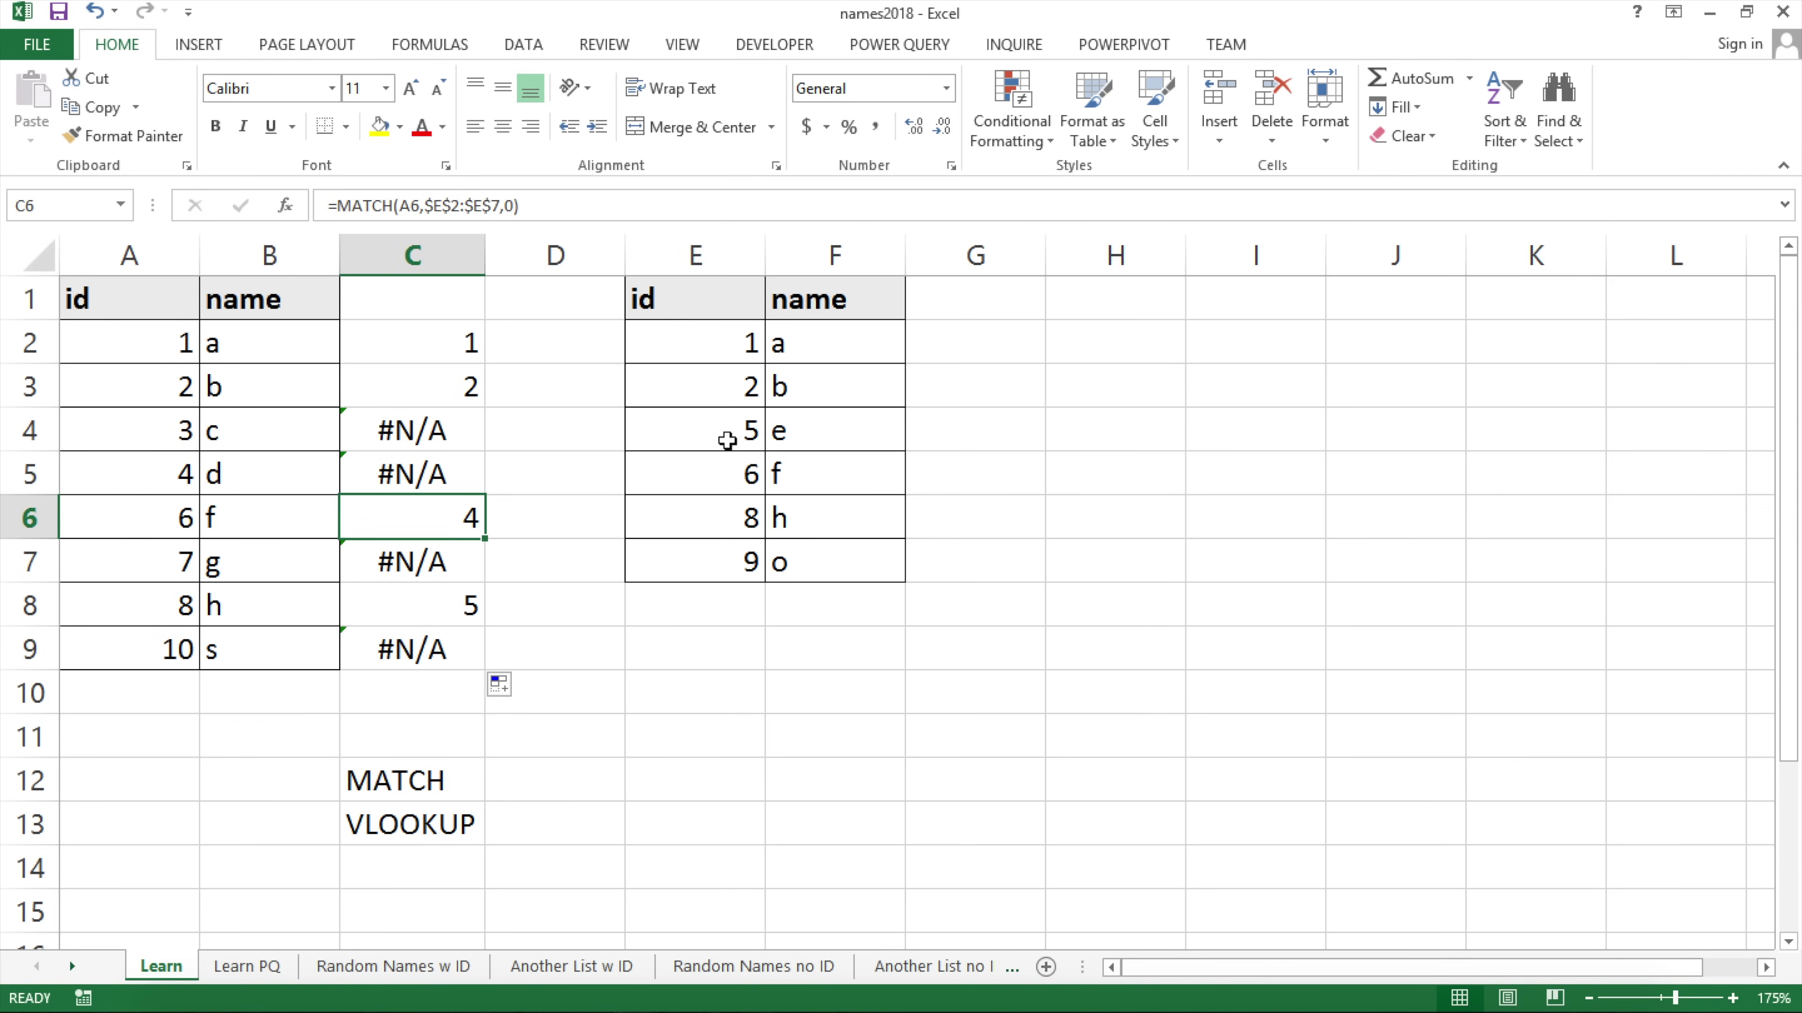
left_click_drag(392, 434, 401, 475)
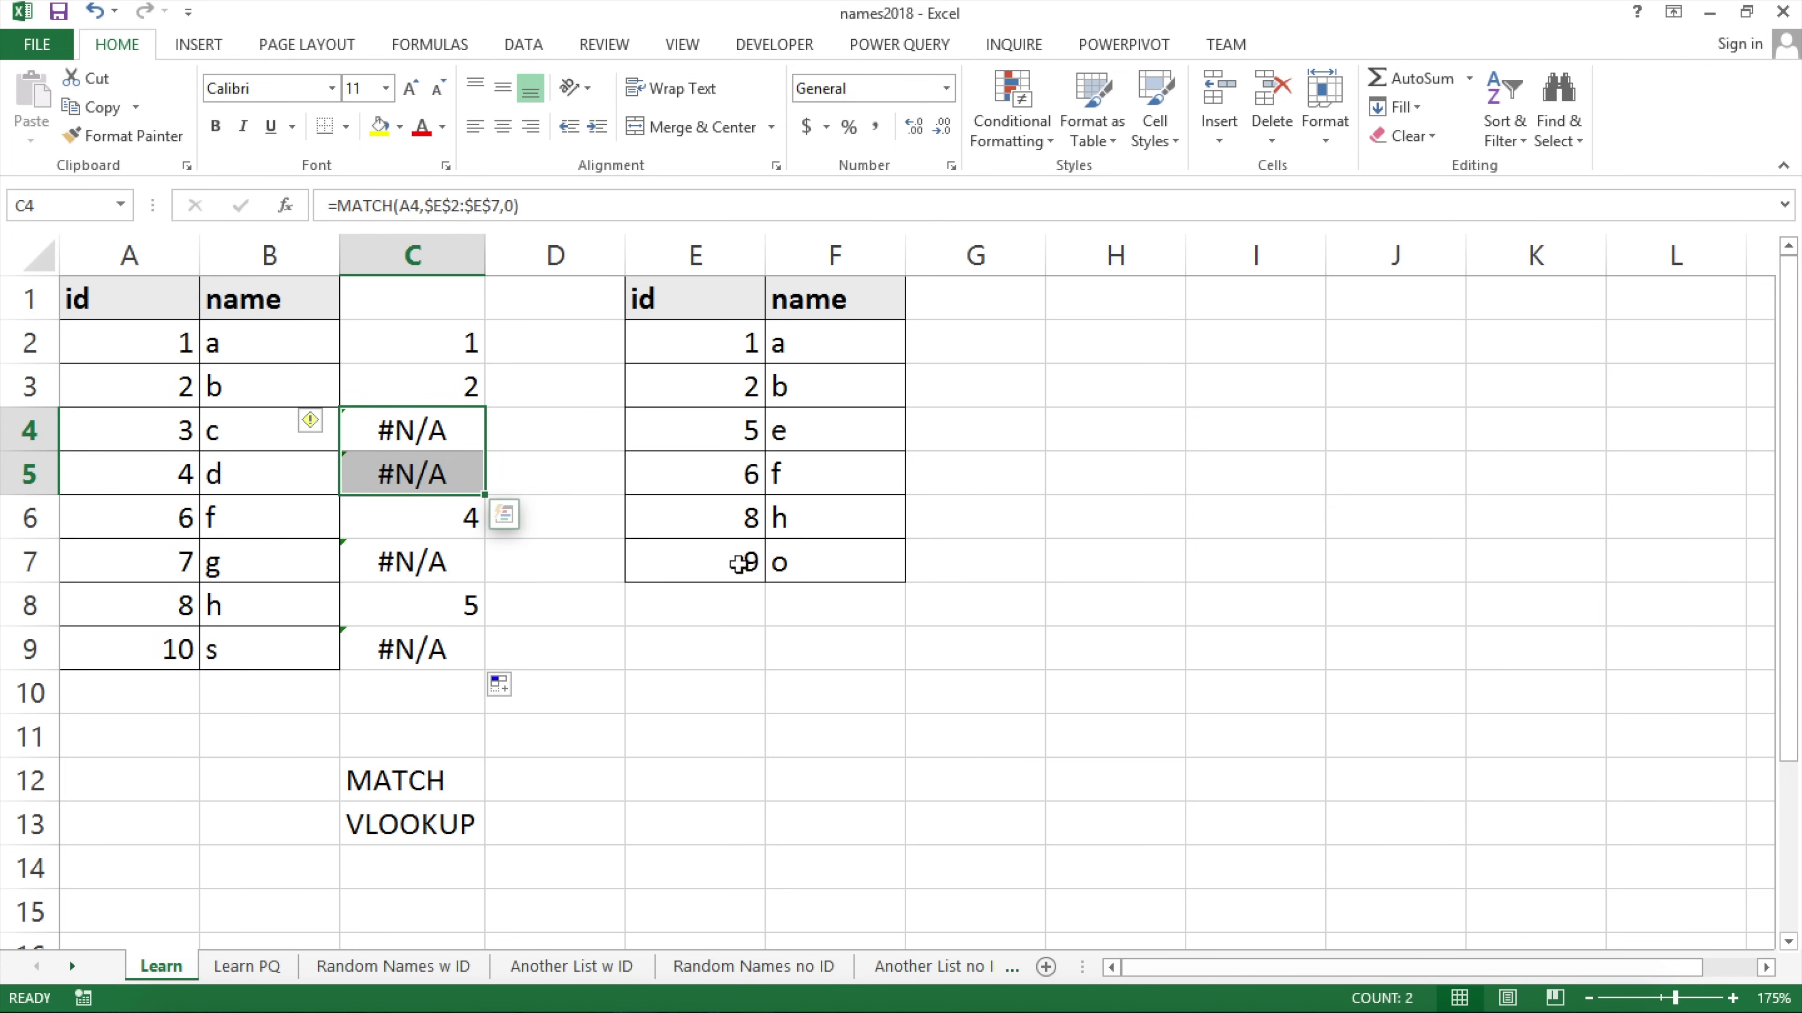
left_click(434, 428)
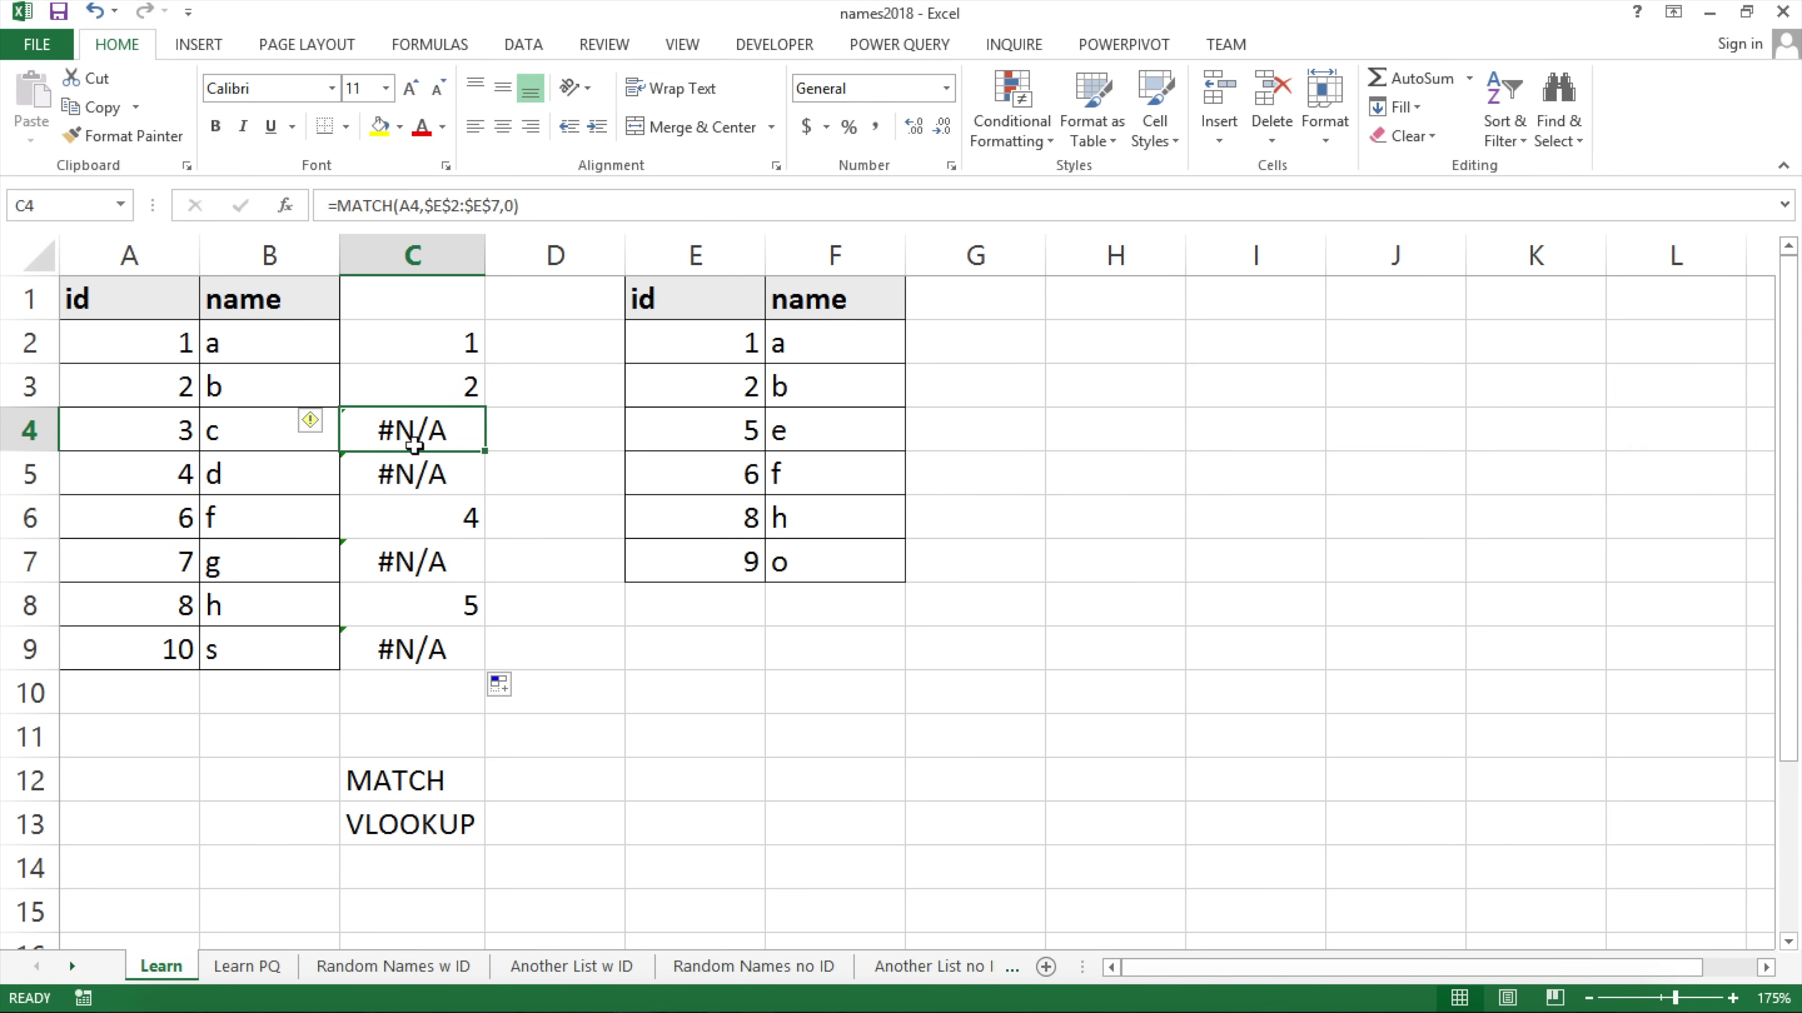
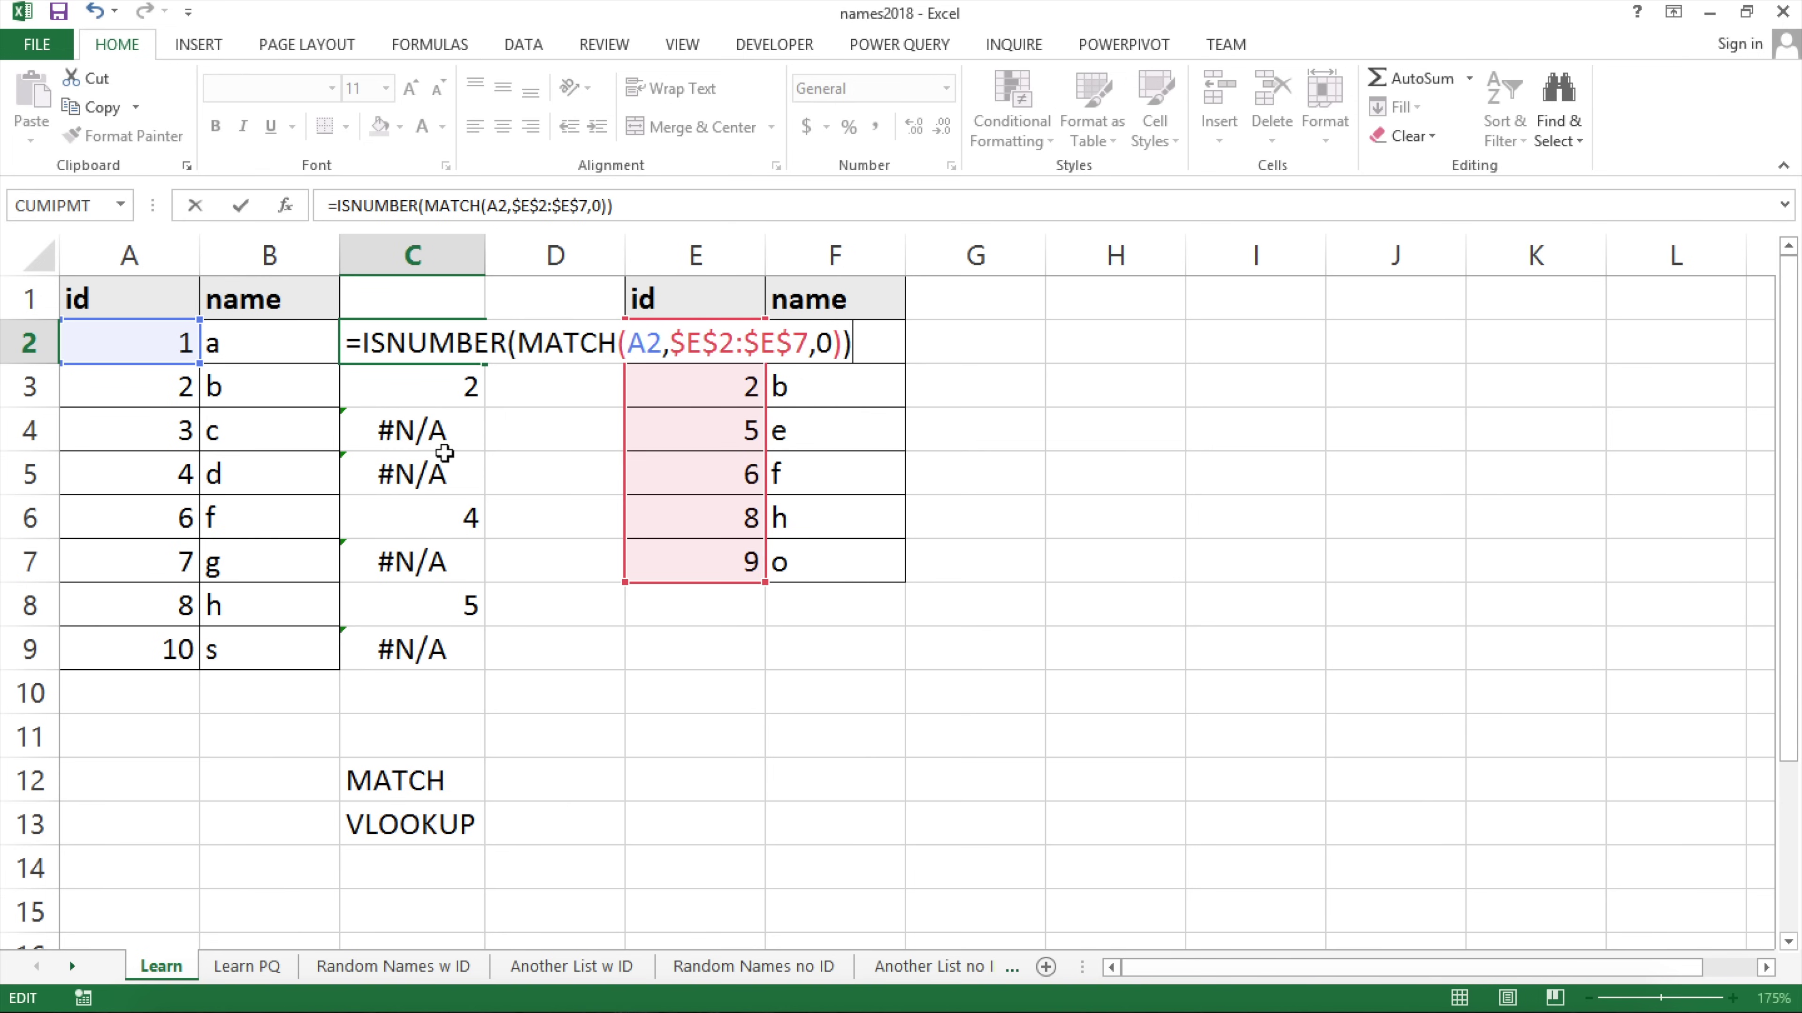
Wrap the C2 formula in ISNUMBER as =ISNUMBER(MATCH(A2,$E$2:$E$7,0)) and fill it down to C9.
key("Return")
left_click(440, 327)
double_click(485, 365)
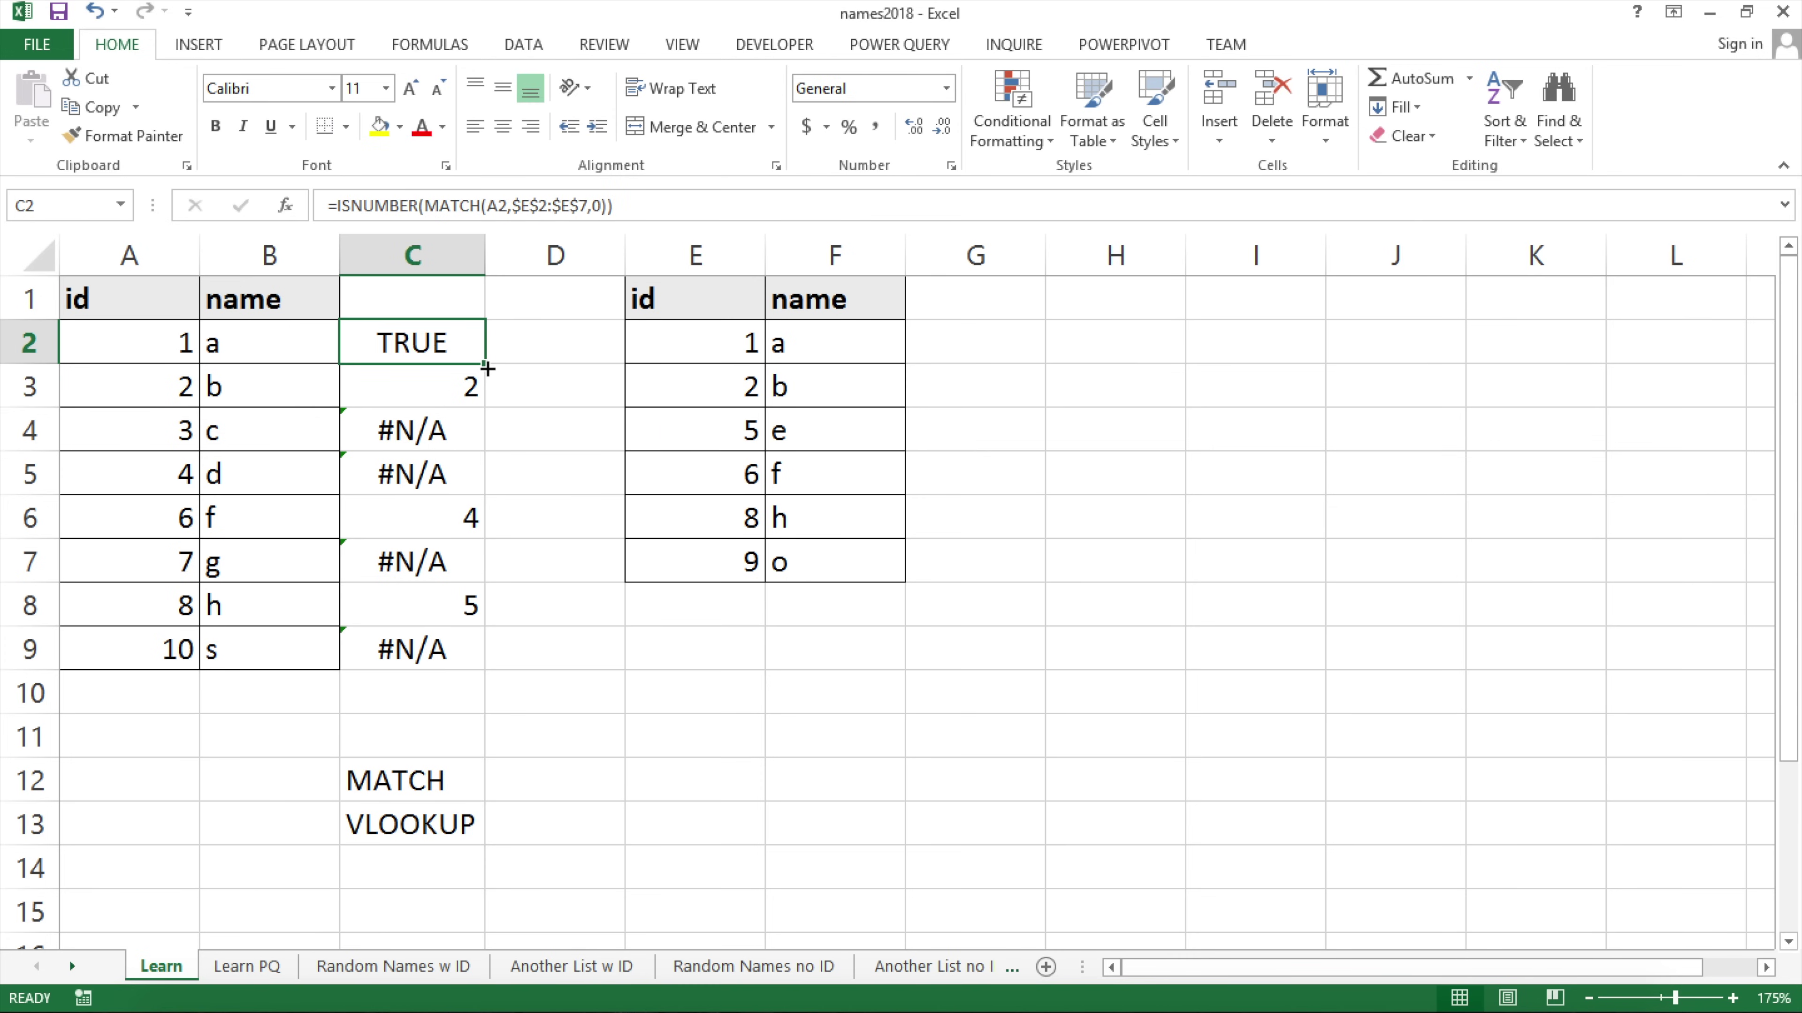
Check the TRUE and FALSE results in column C against the ids in the second list.
left_click(429, 346)
left_click(435, 383)
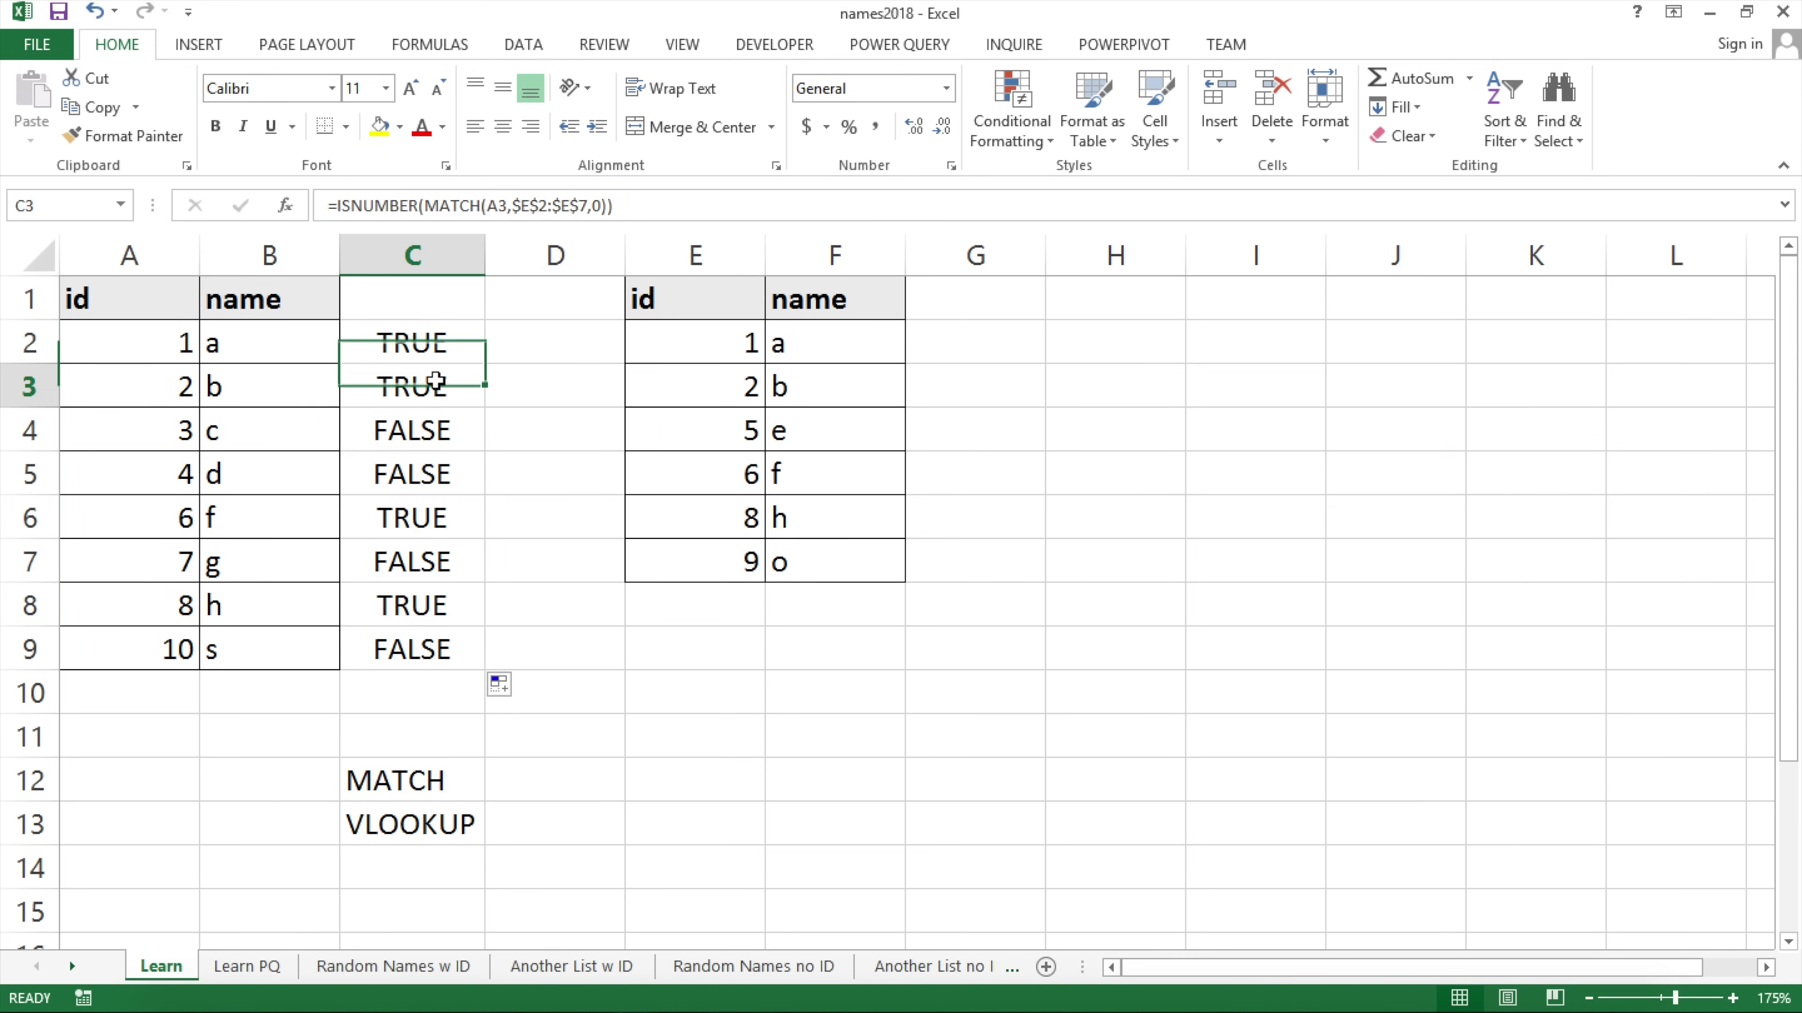
left_click_drag(424, 430, 434, 470)
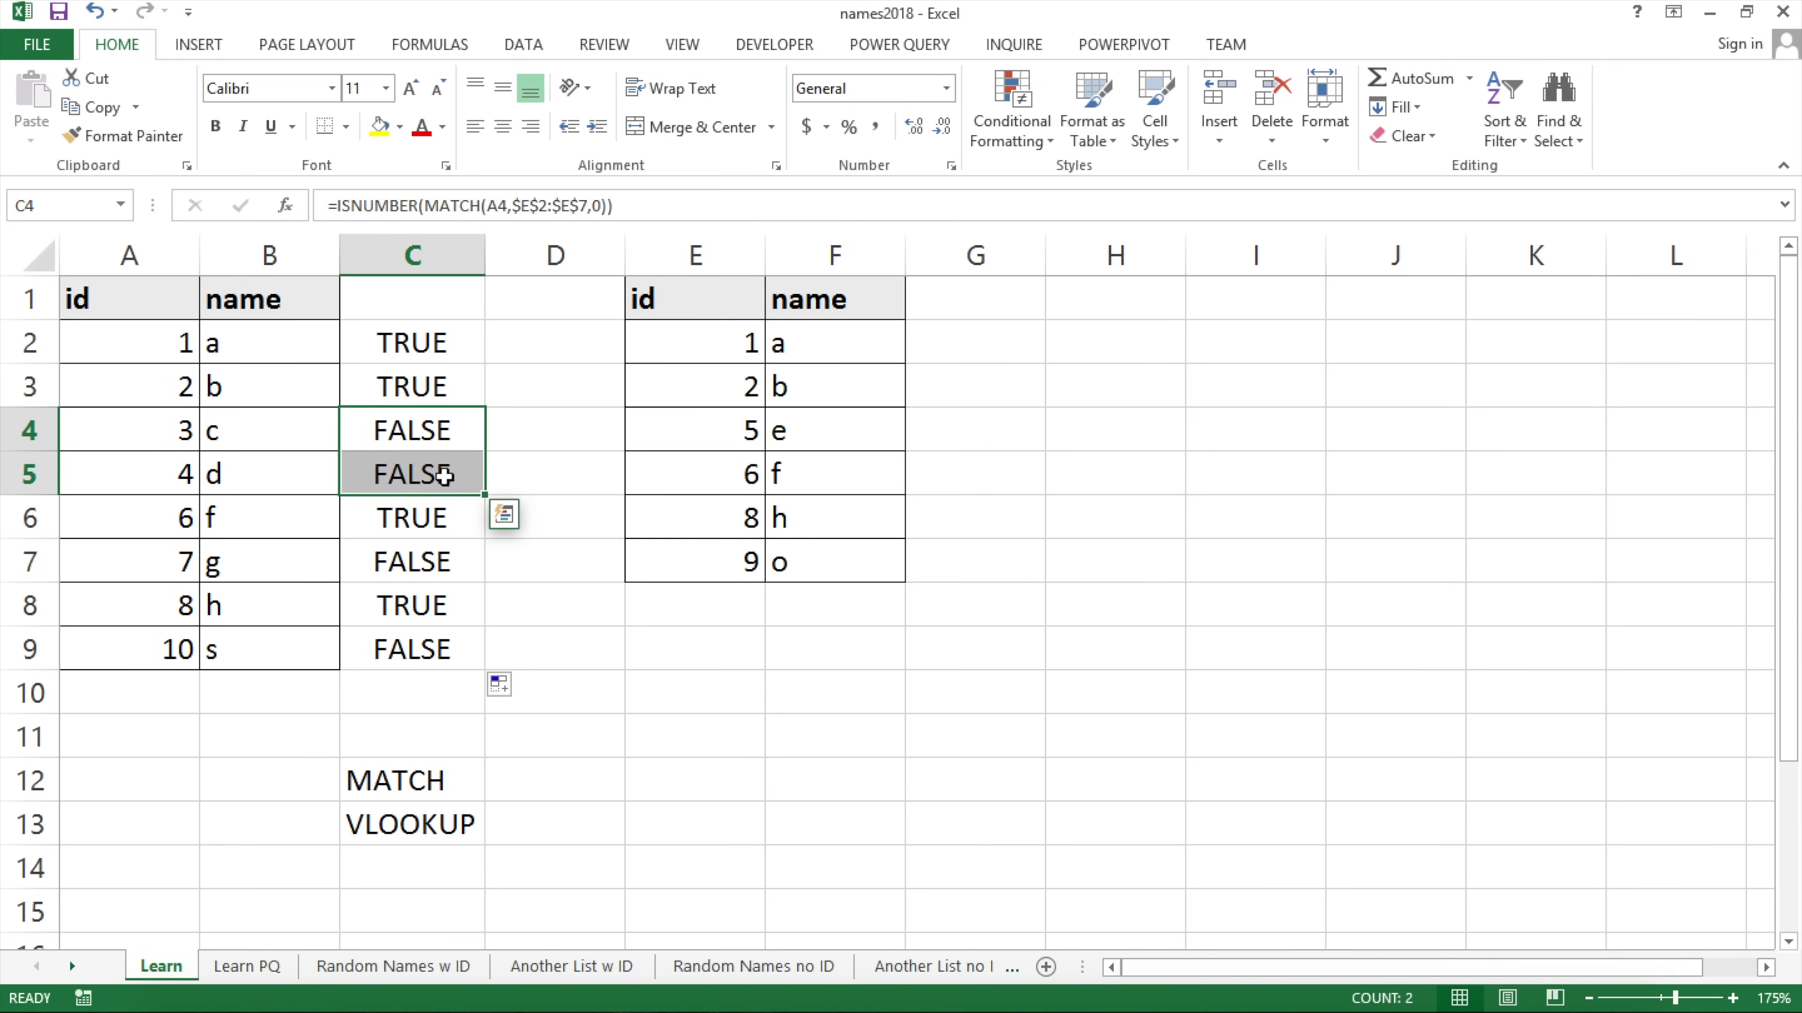
left_click_drag(424, 344, 422, 386)
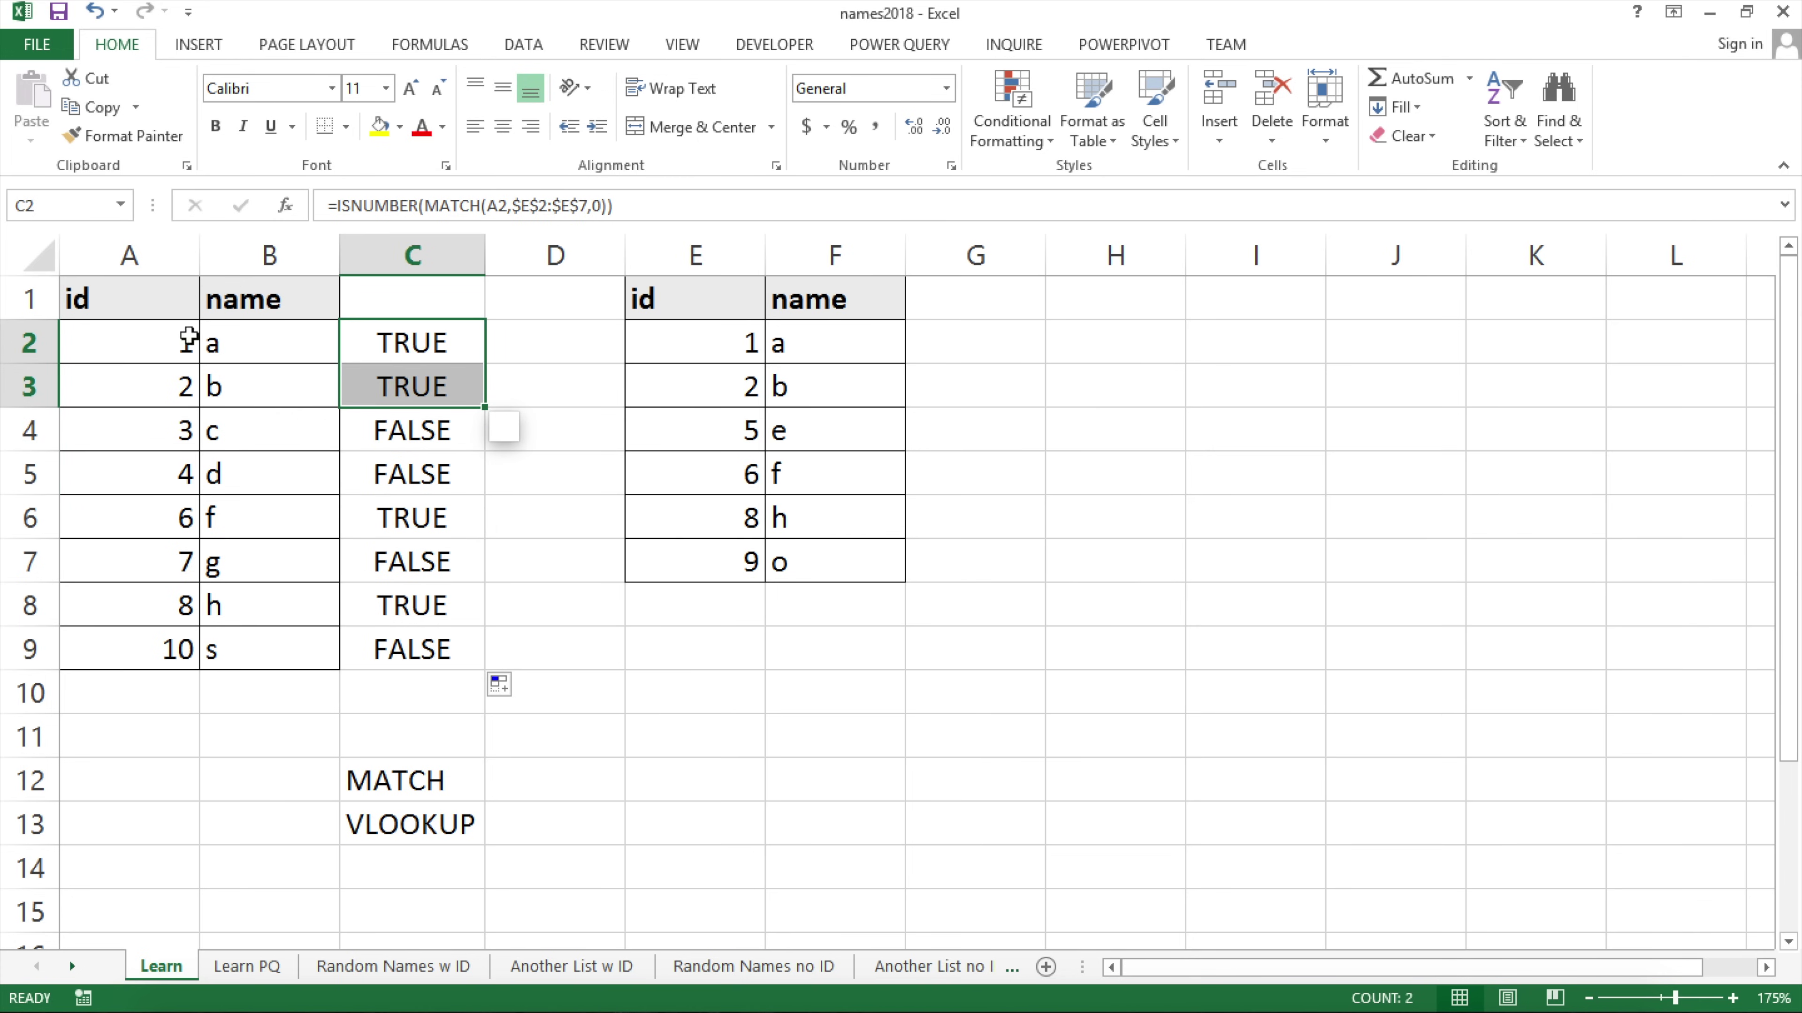
left_click_drag(711, 340, 735, 557)
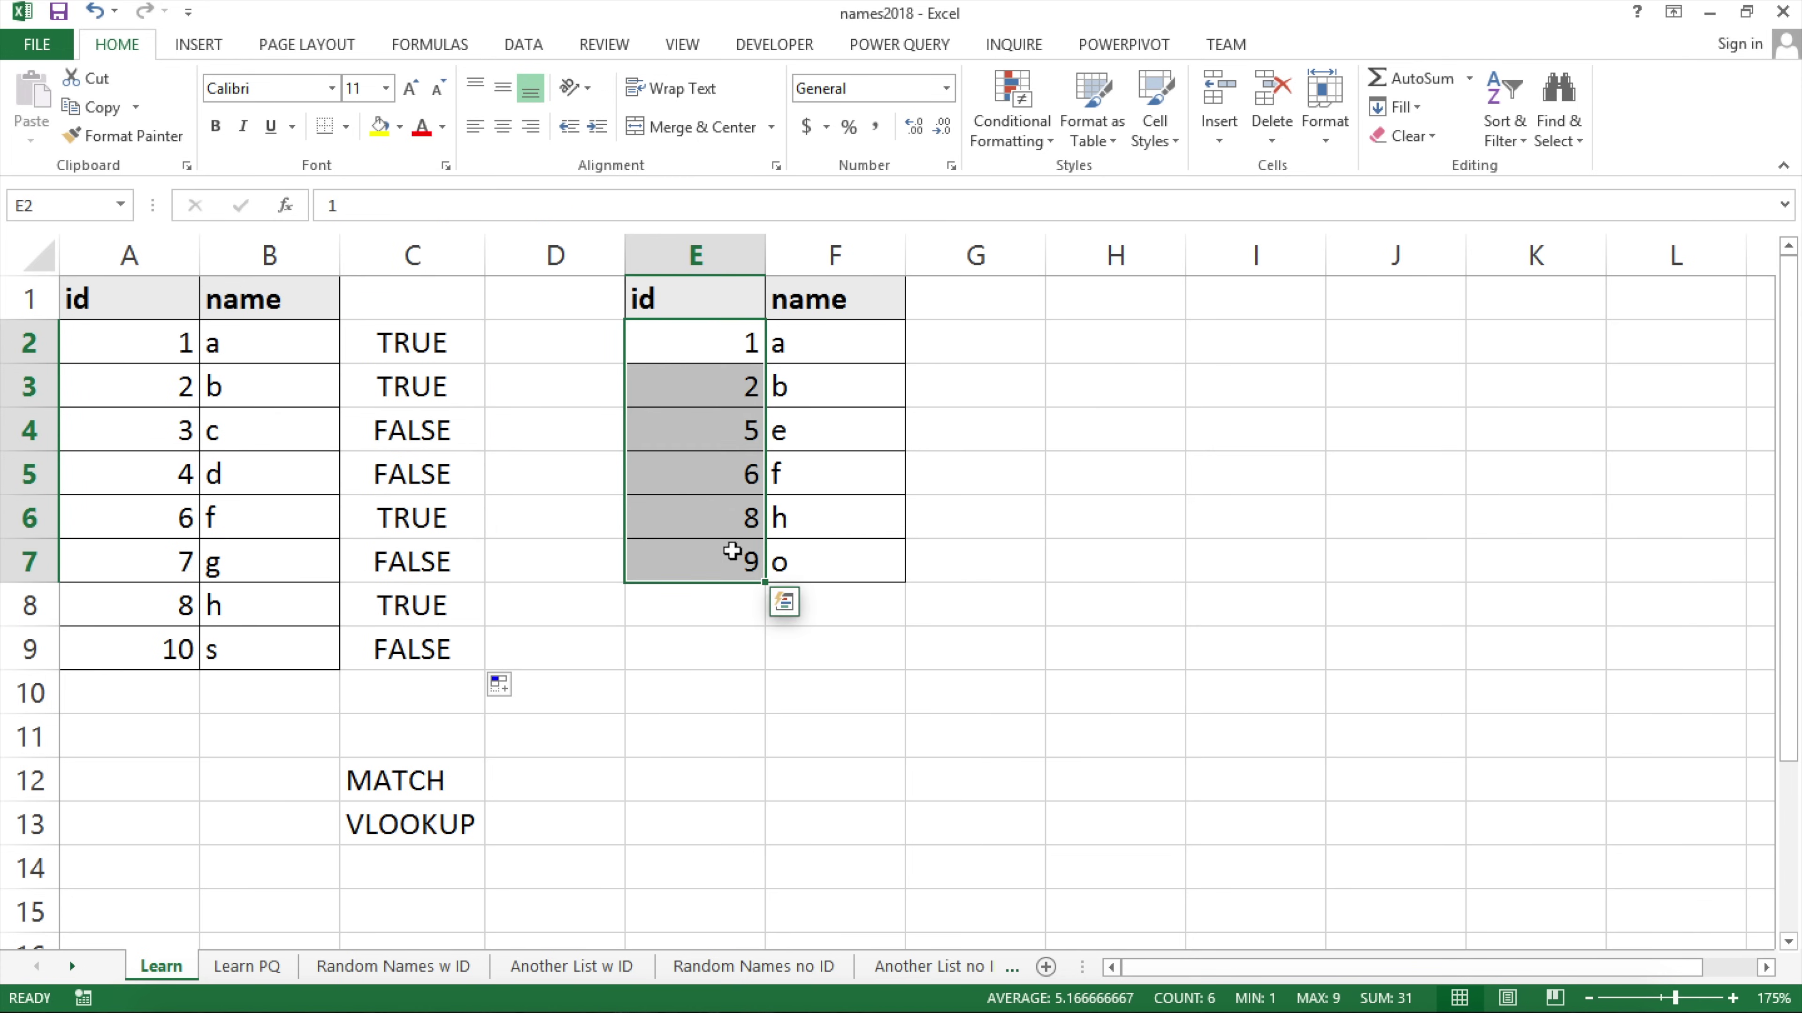
left_click(429, 447)
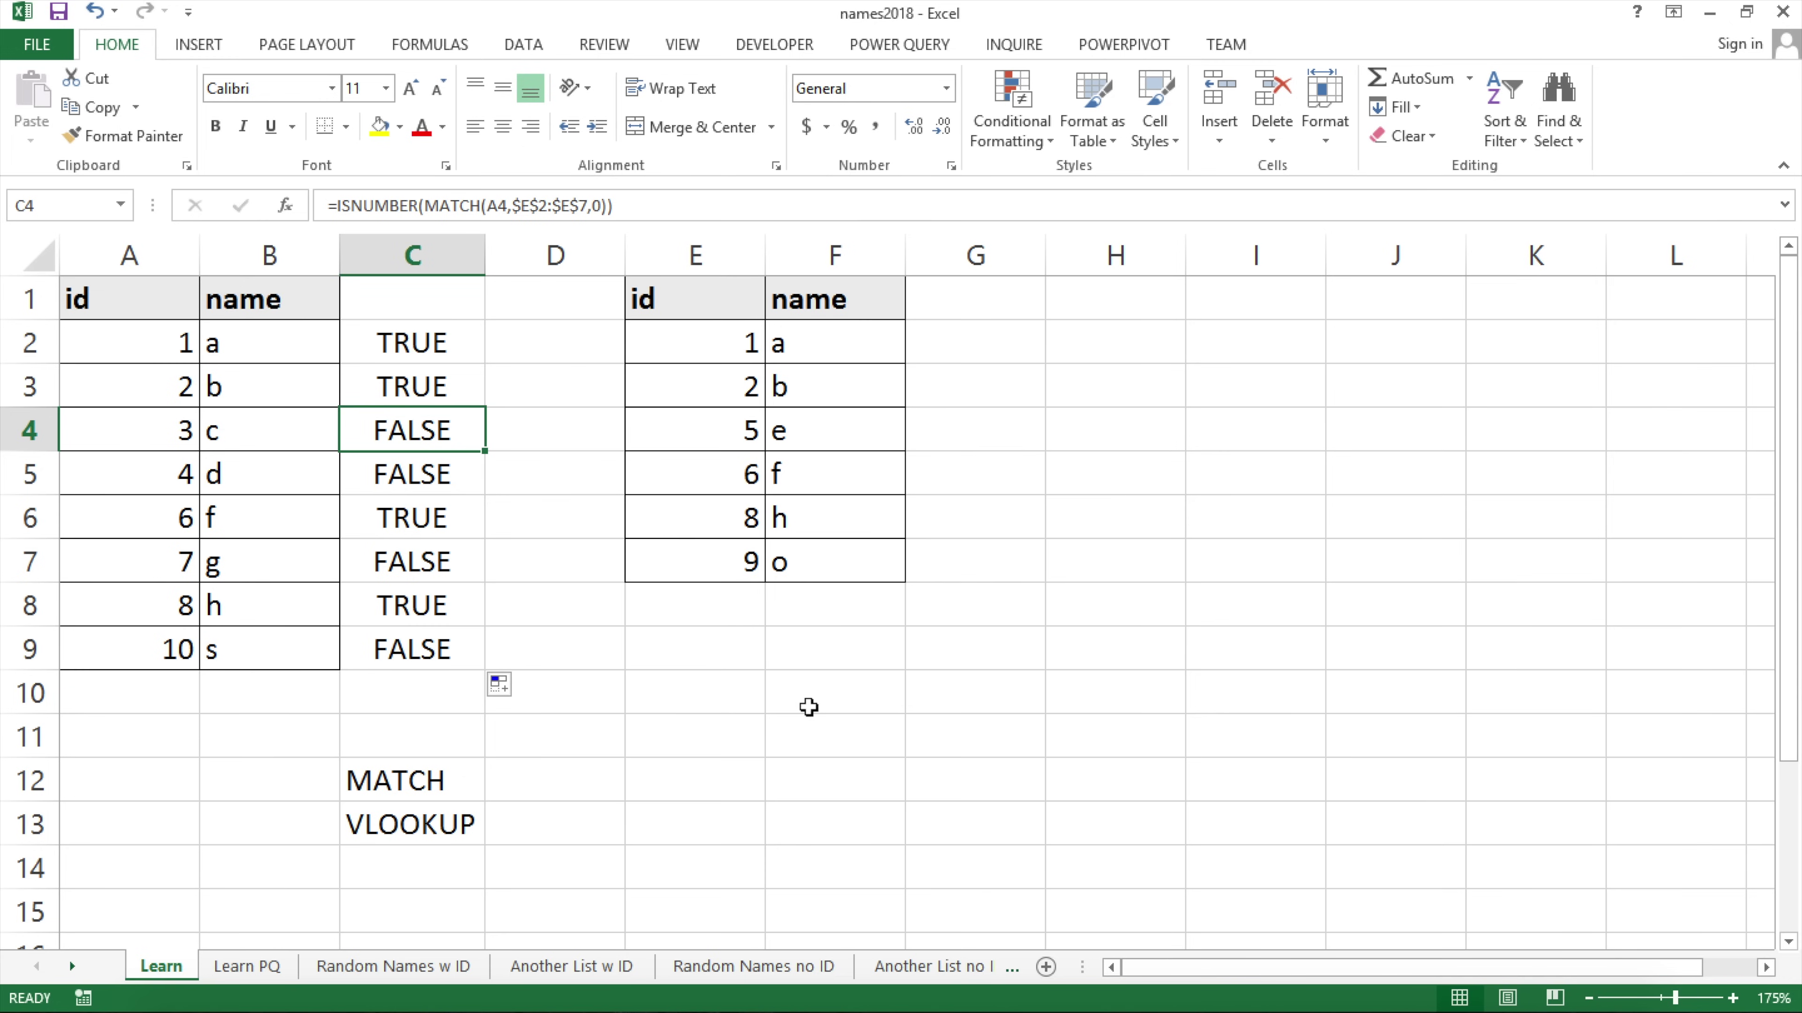
left_click_drag(694, 376, 851, 563)
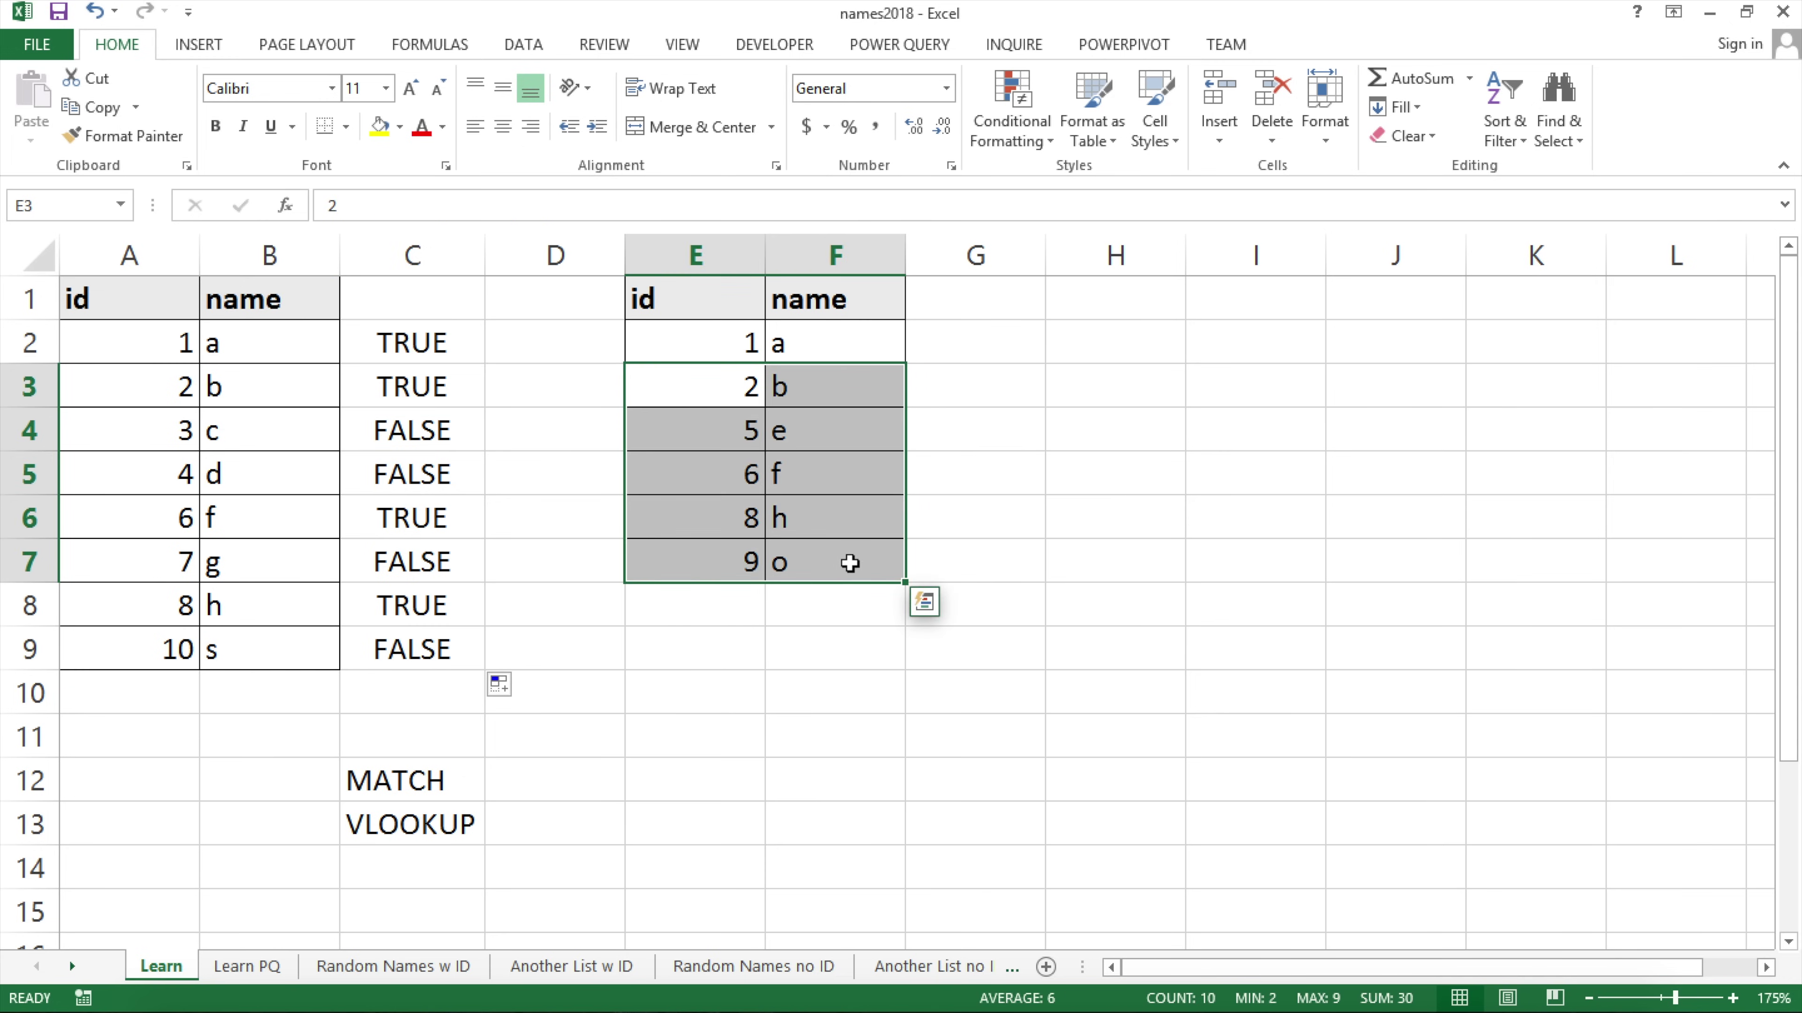
Enter the header FILTER in C1 above the formula results.
left_click(404, 305)
type("FILET")
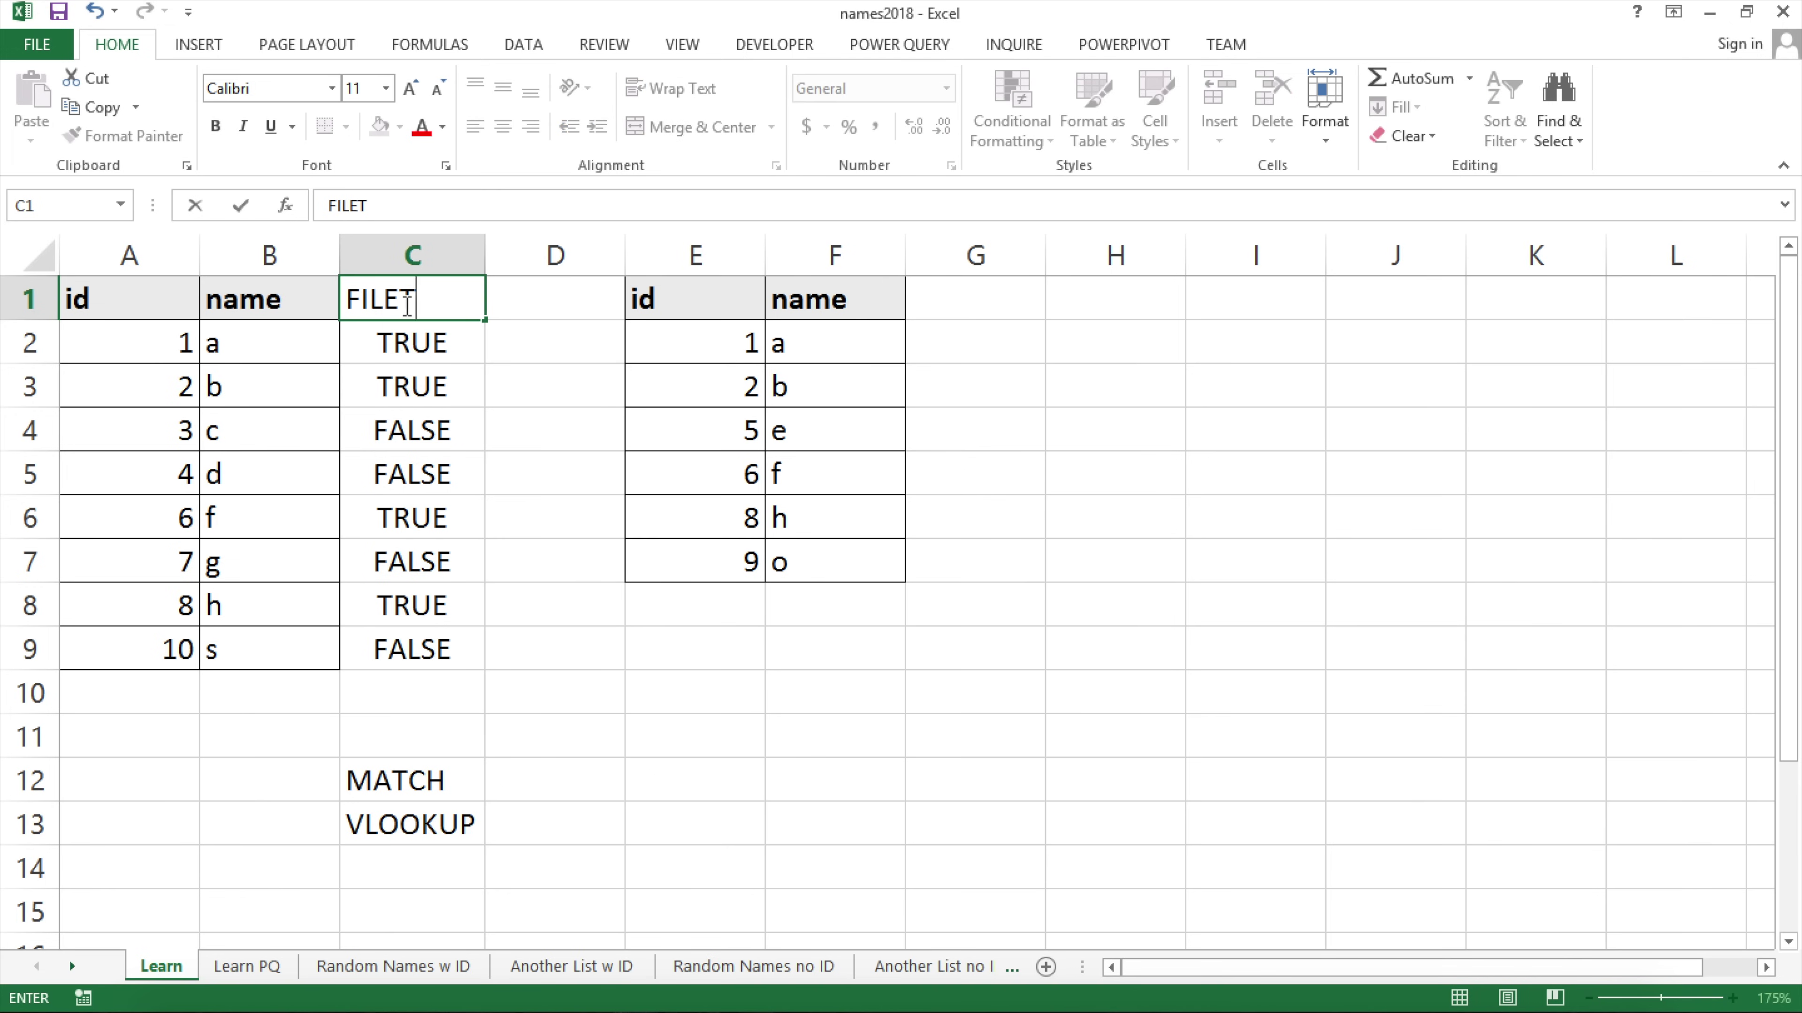
key("Return")
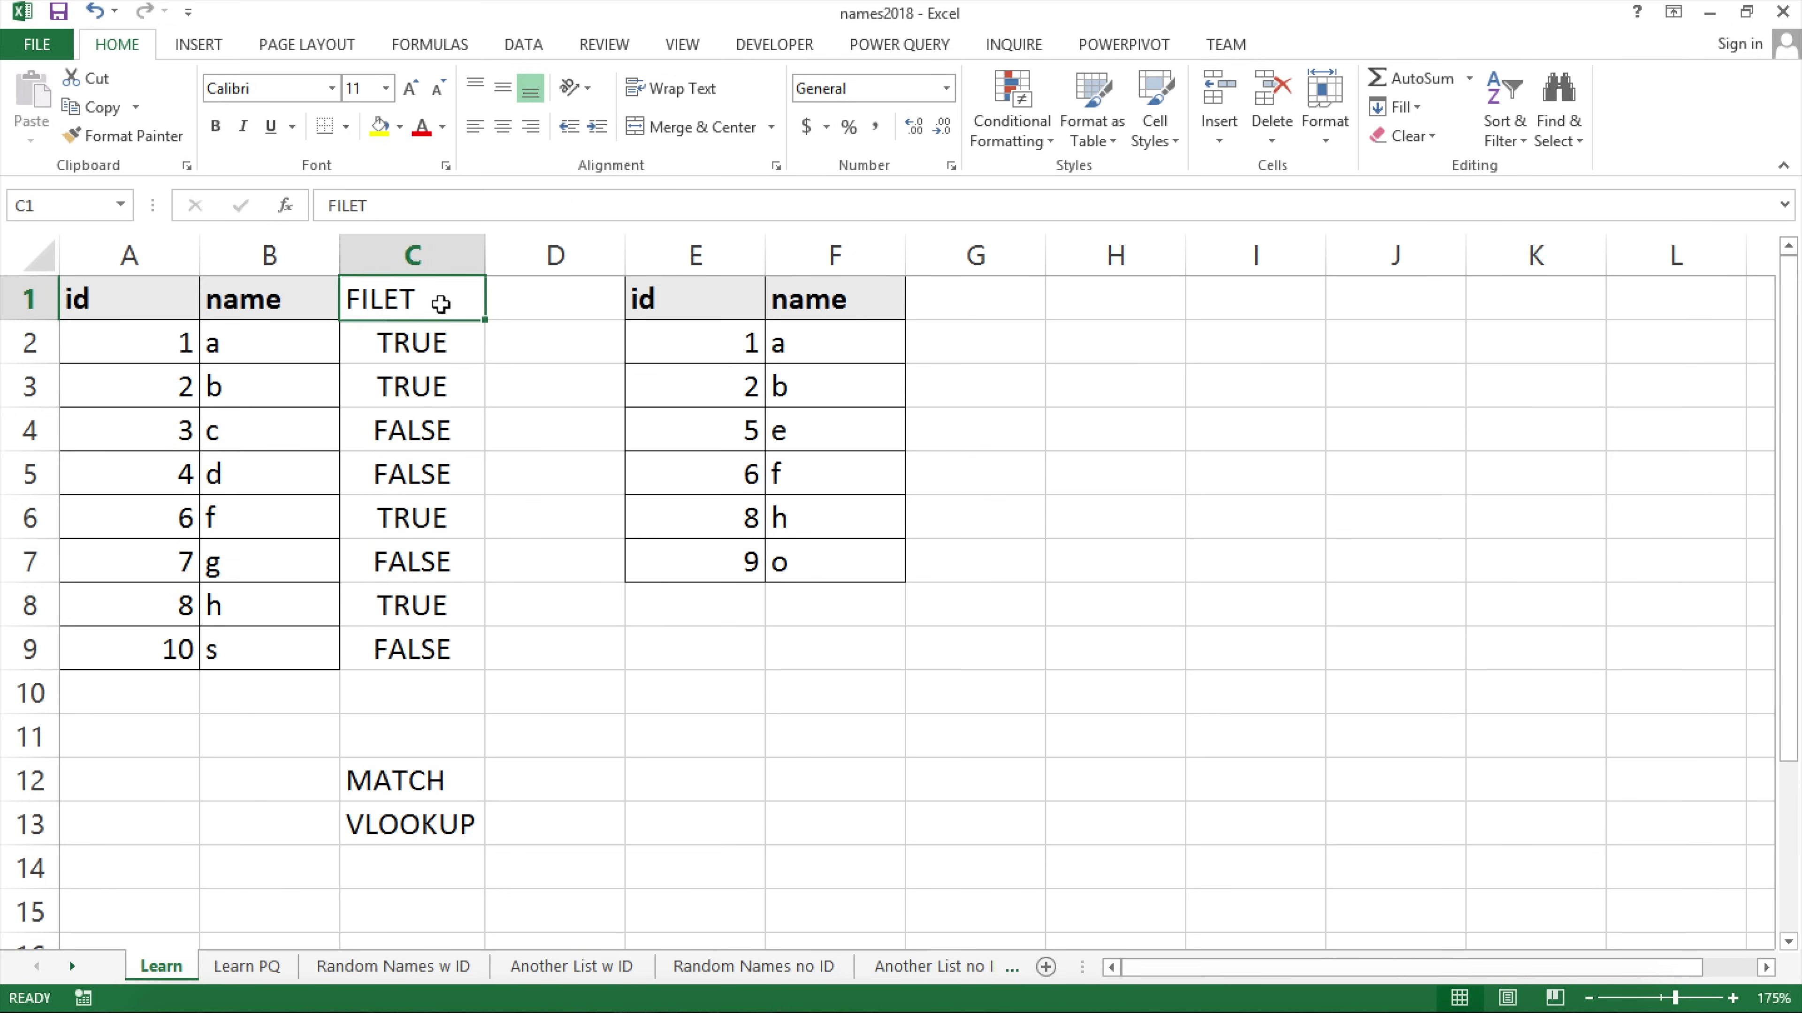
double_click(442, 307)
key("BackSpace")
key("BackSpace")
type("TER")
key("Return")
Turn on filtering for the first list and show only the rows with TRUE in the FILTER column.
left_click(441, 306)
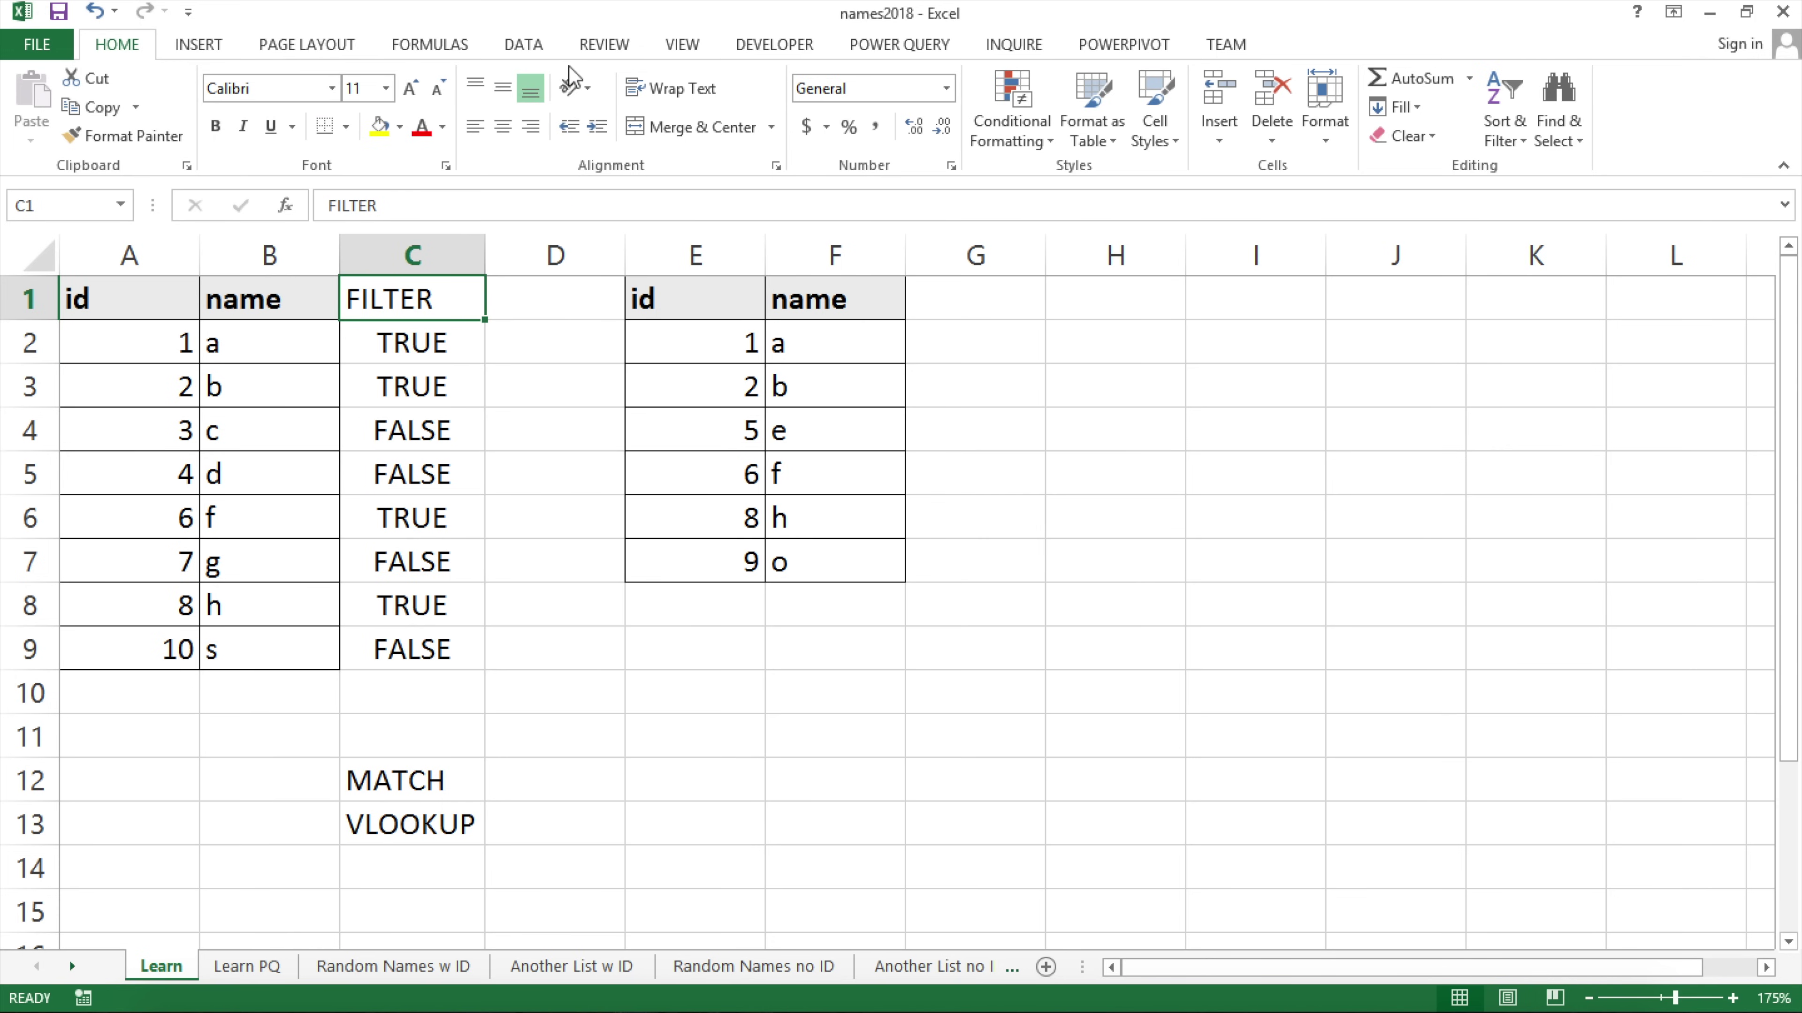
left_click(528, 49)
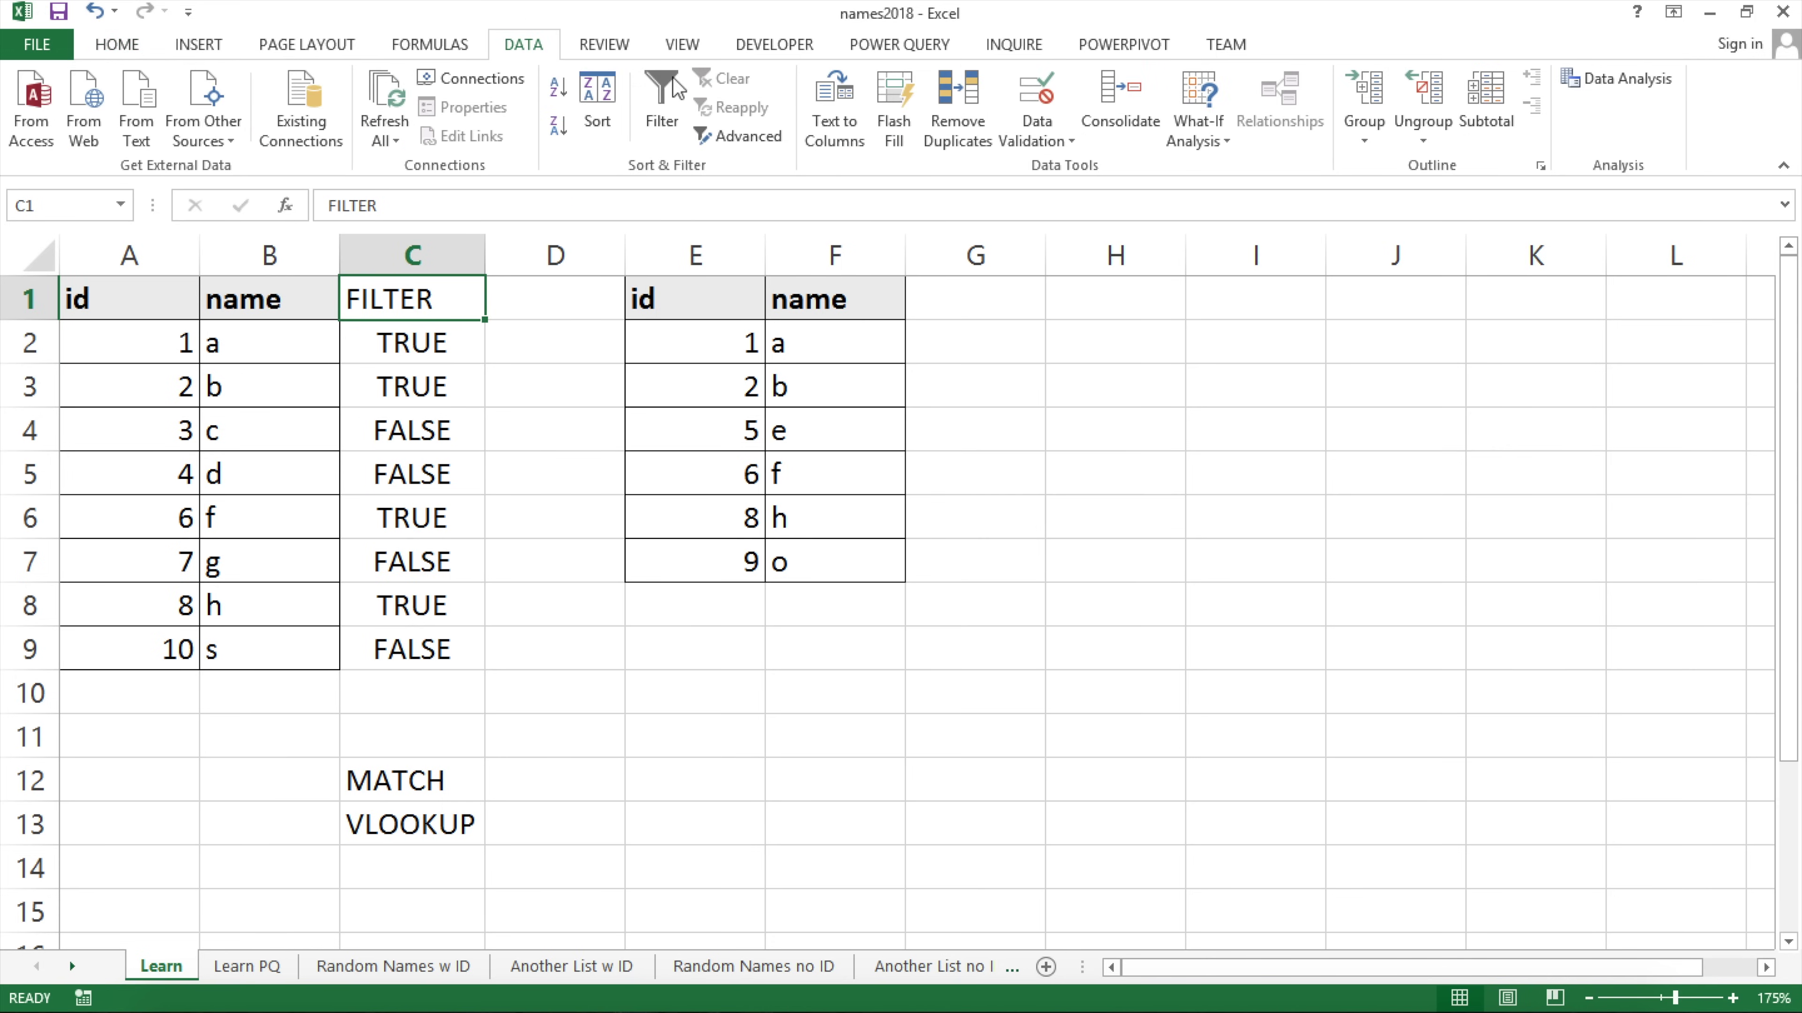
left_click(663, 99)
left_click(472, 305)
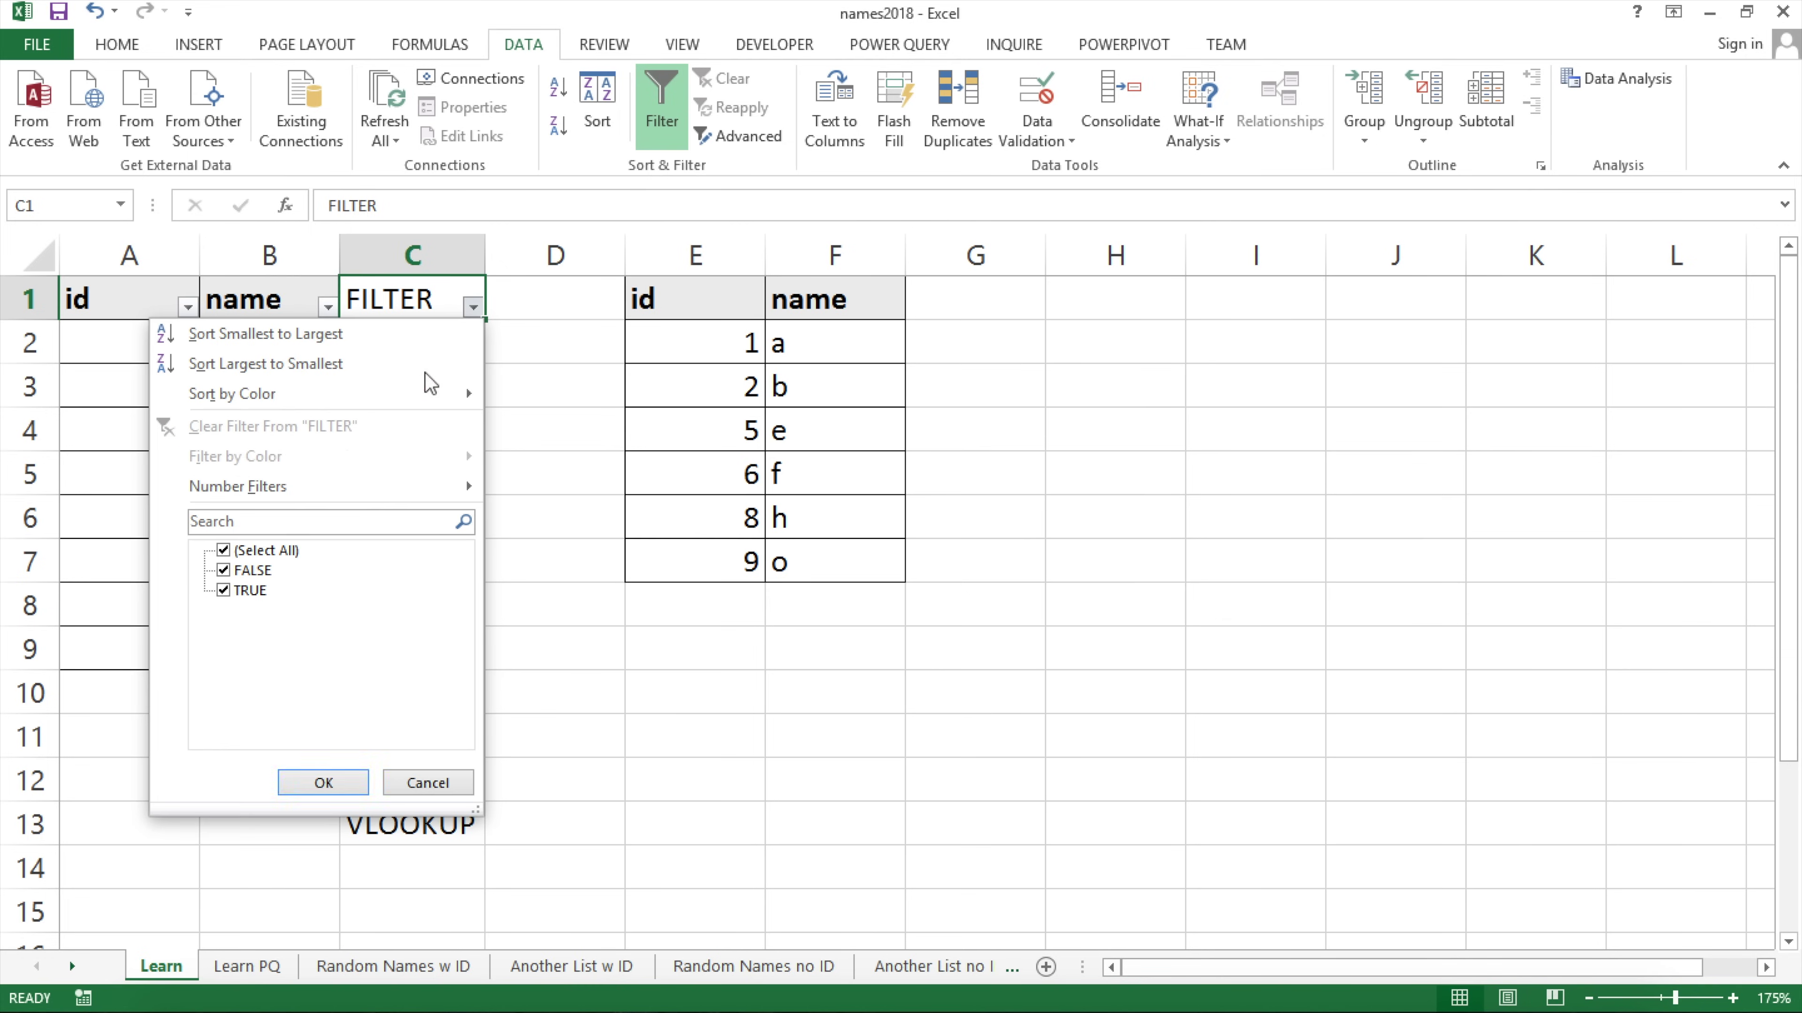
left_click(223, 551)
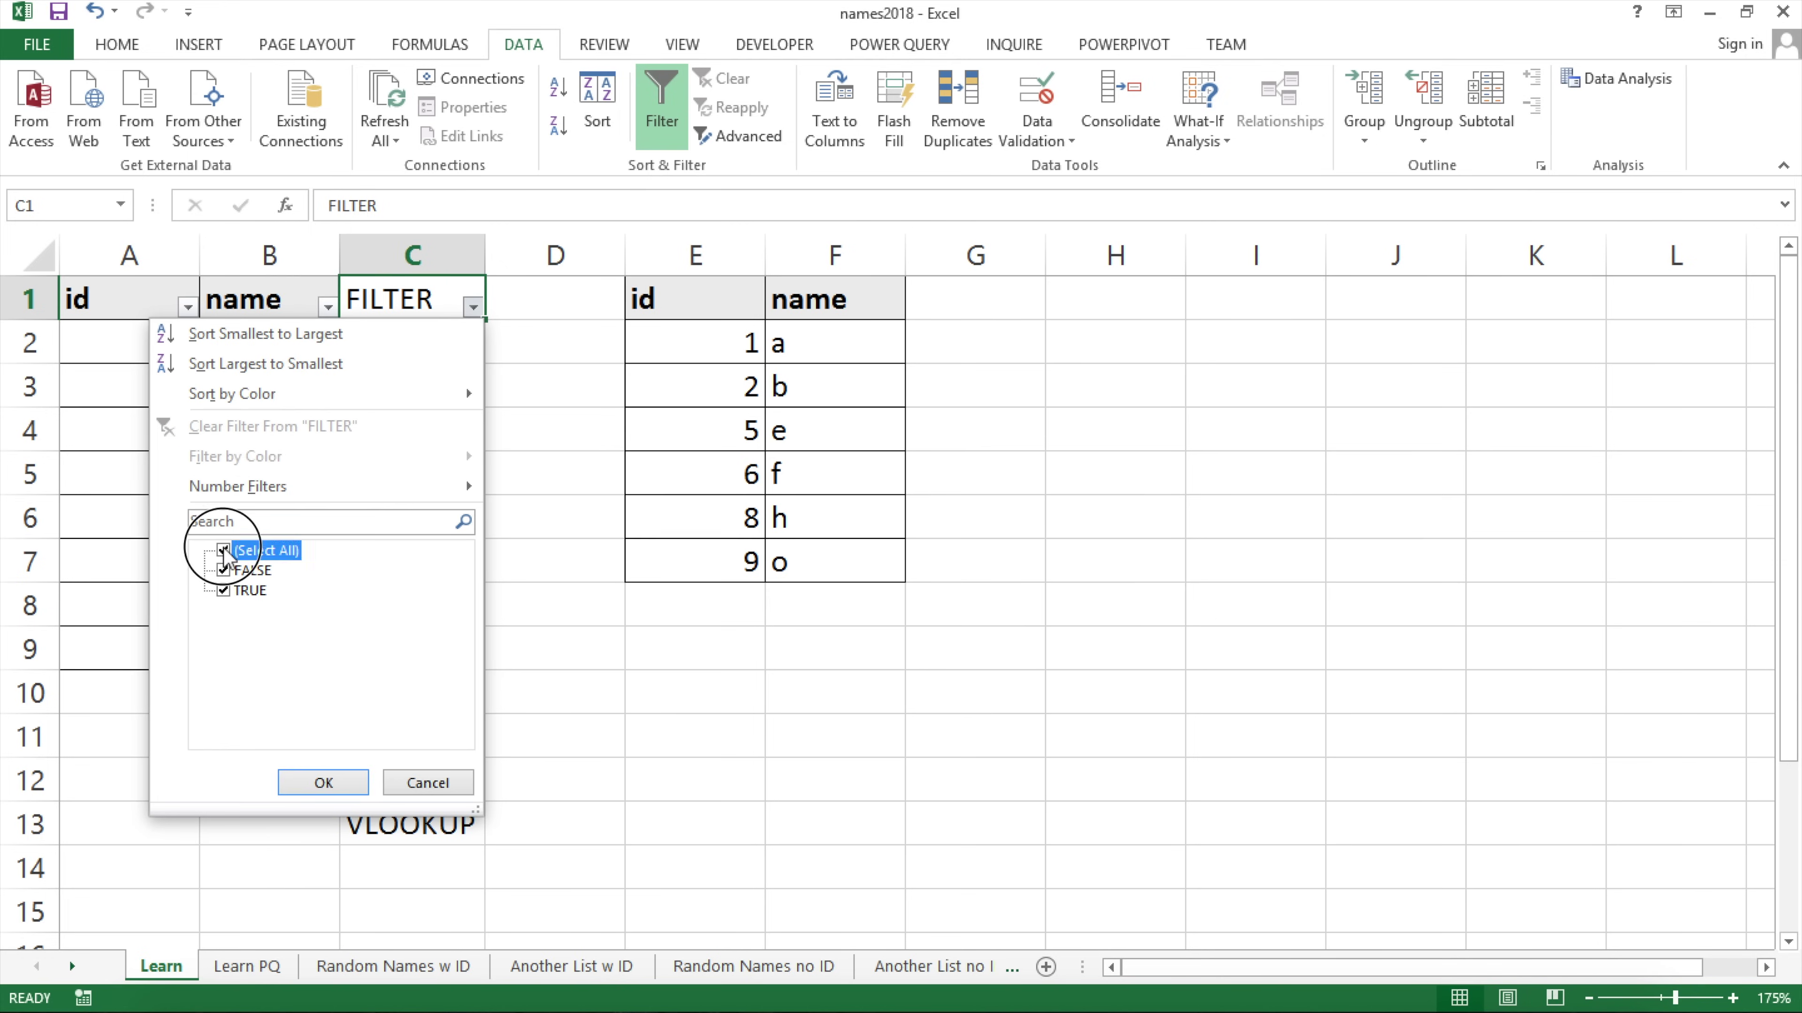
left_click(224, 592)
left_click(315, 778)
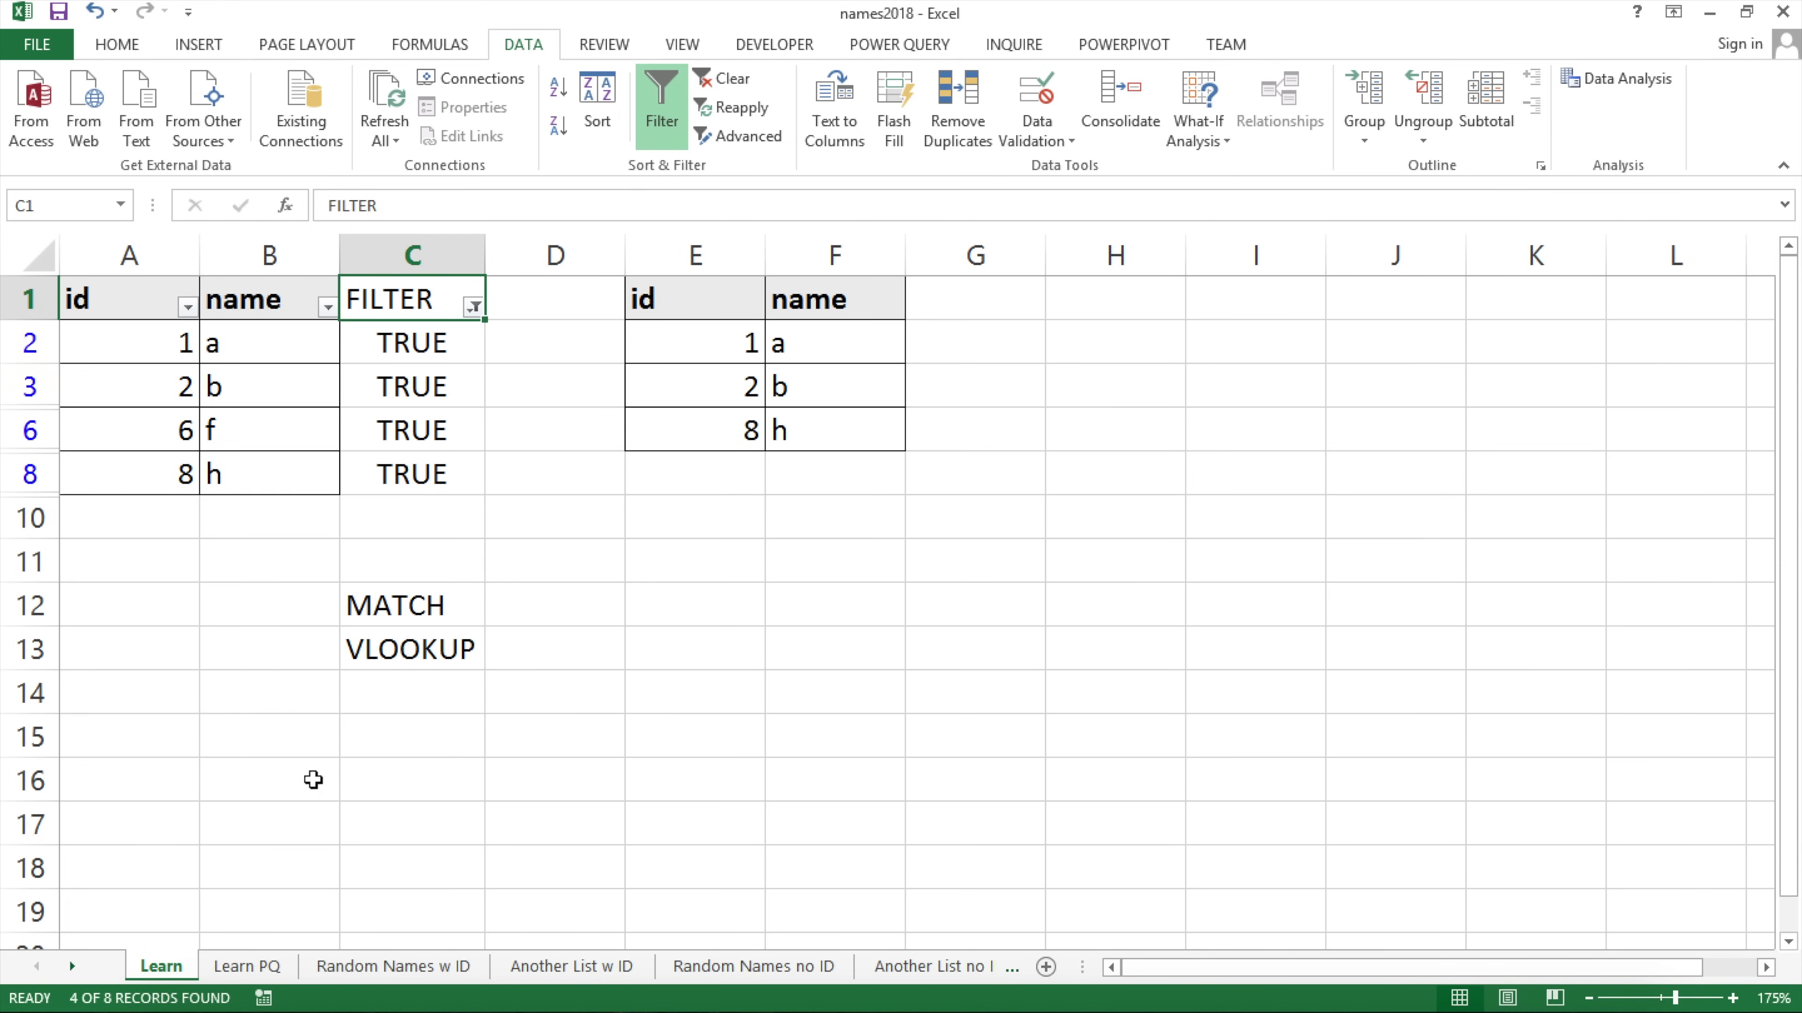
left_click_drag(126, 352, 459, 489)
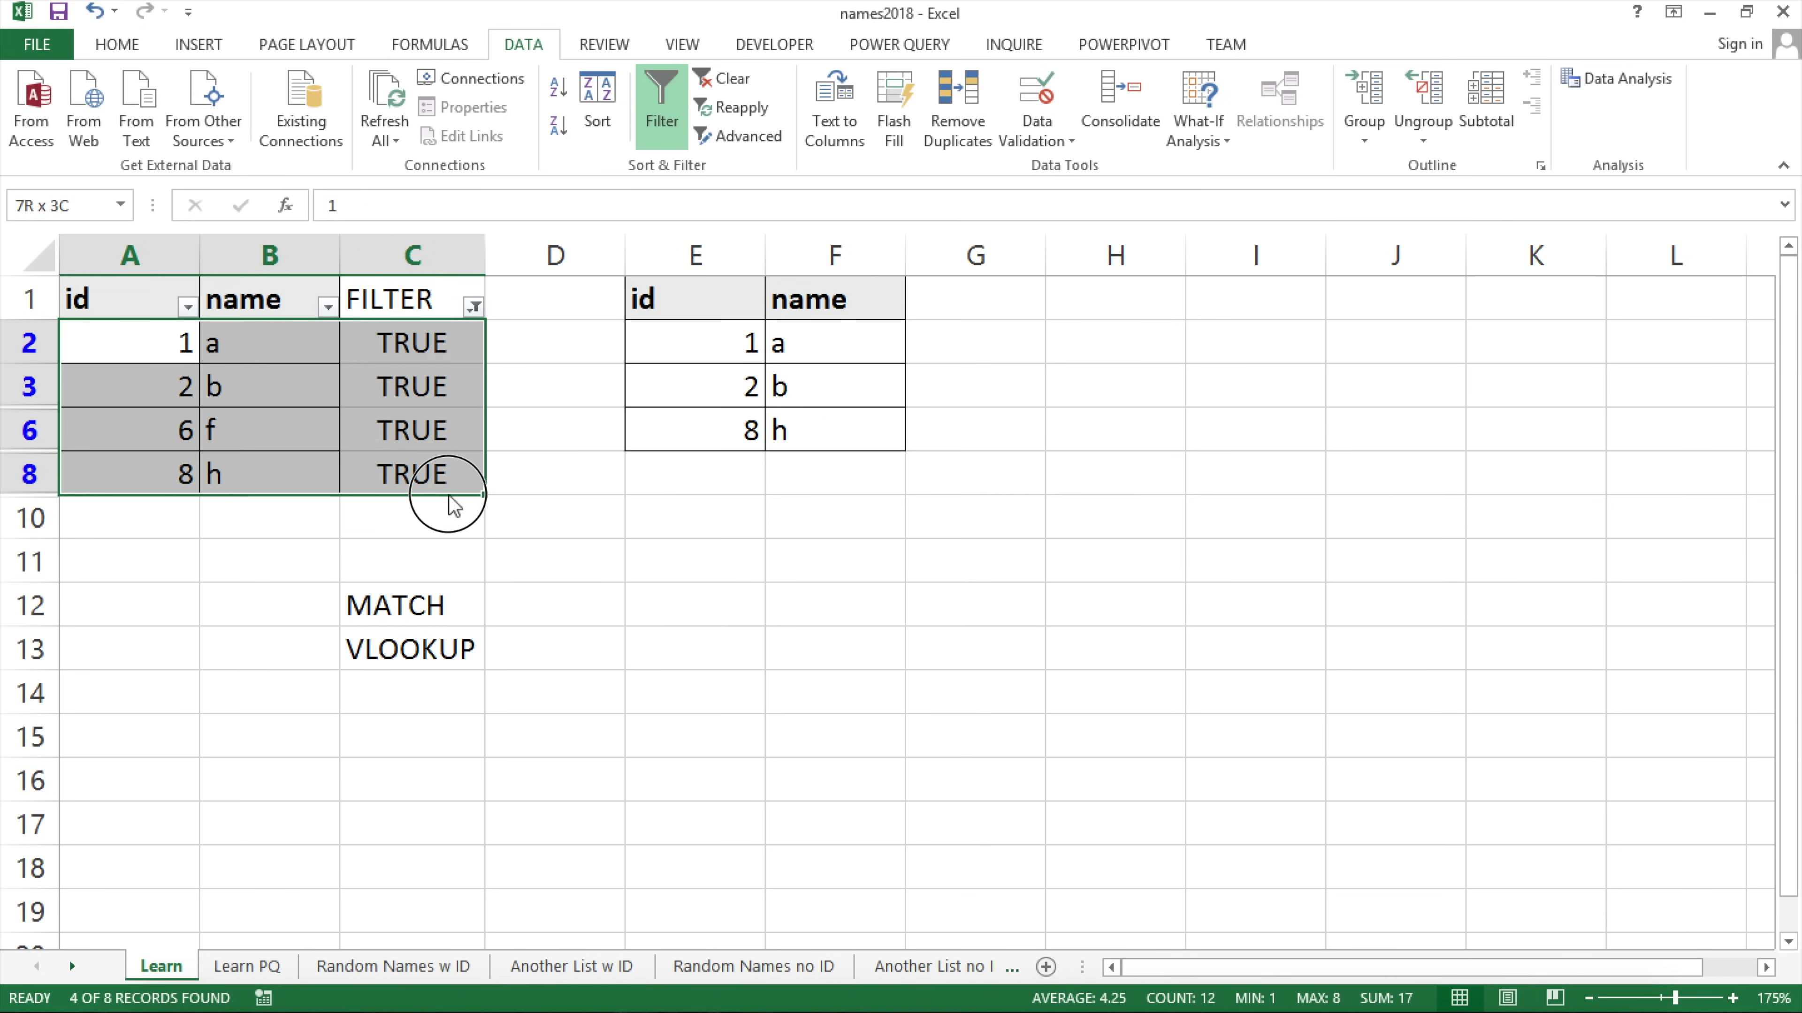
Switch the FILTER column to show only the FALSE rows, and turn filtering off after viewing them.
left_click(474, 307)
left_click(240, 572)
left_click(242, 592)
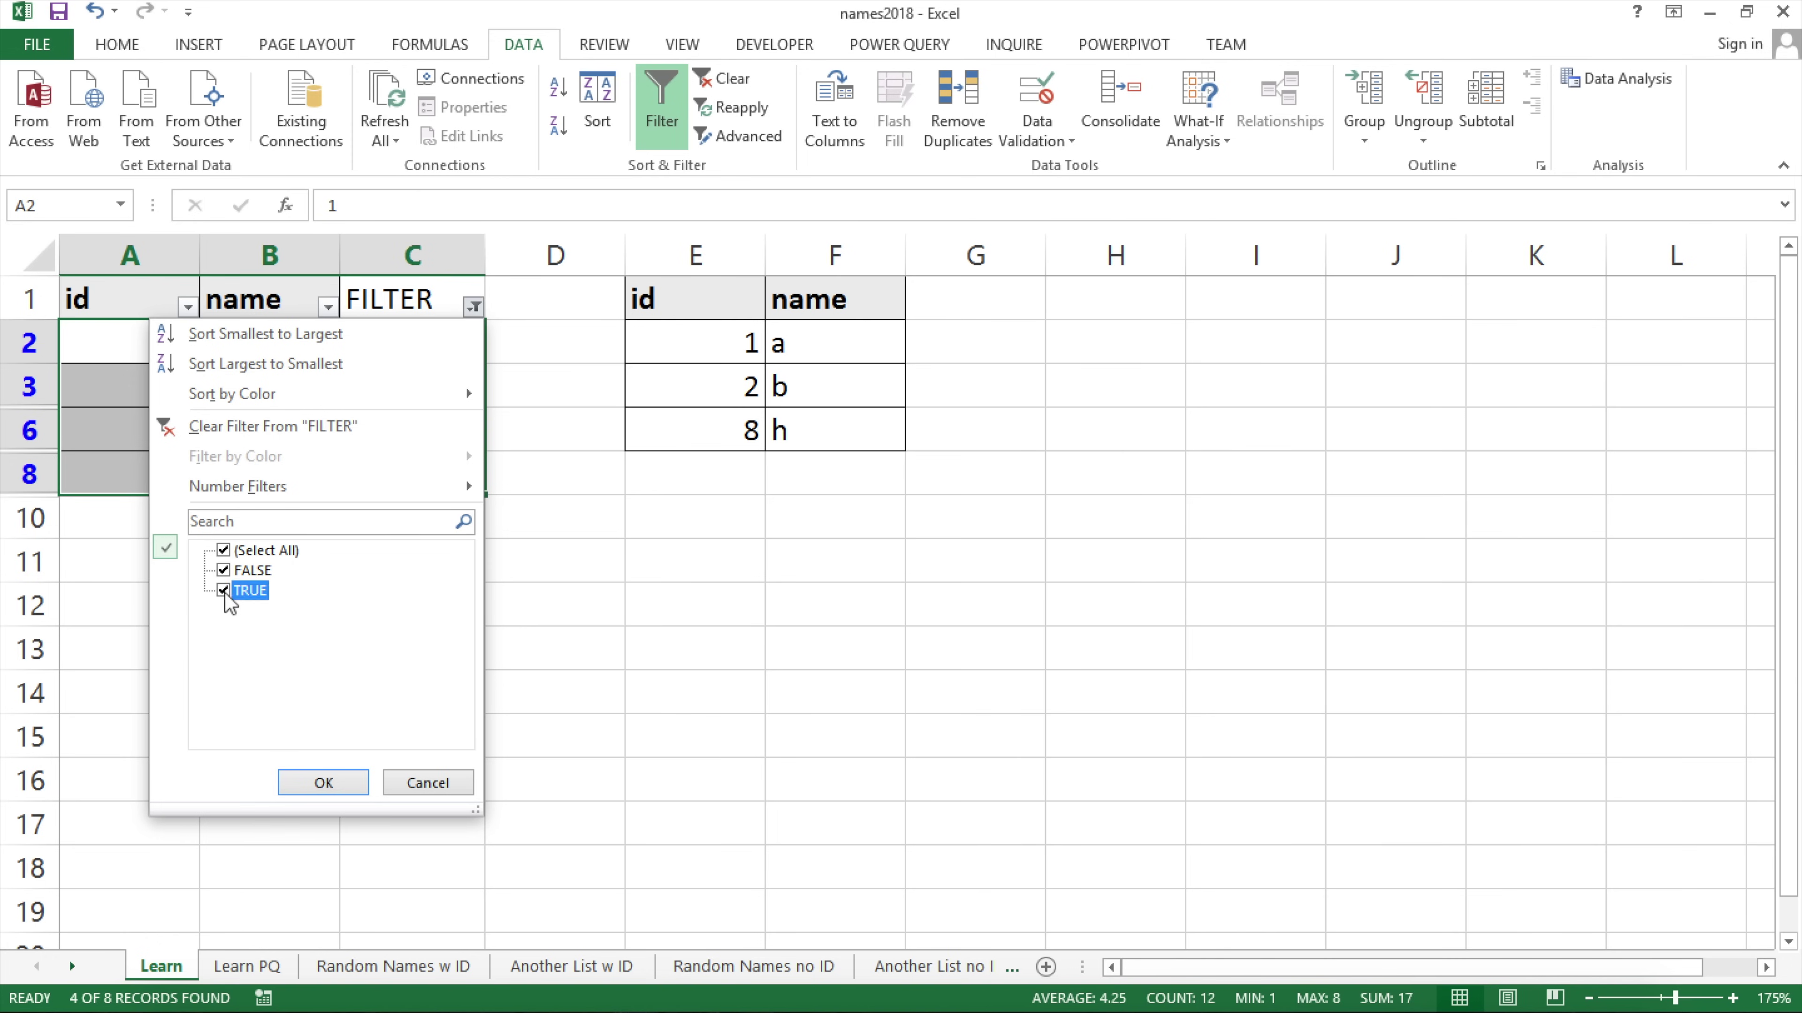
left_click(325, 783)
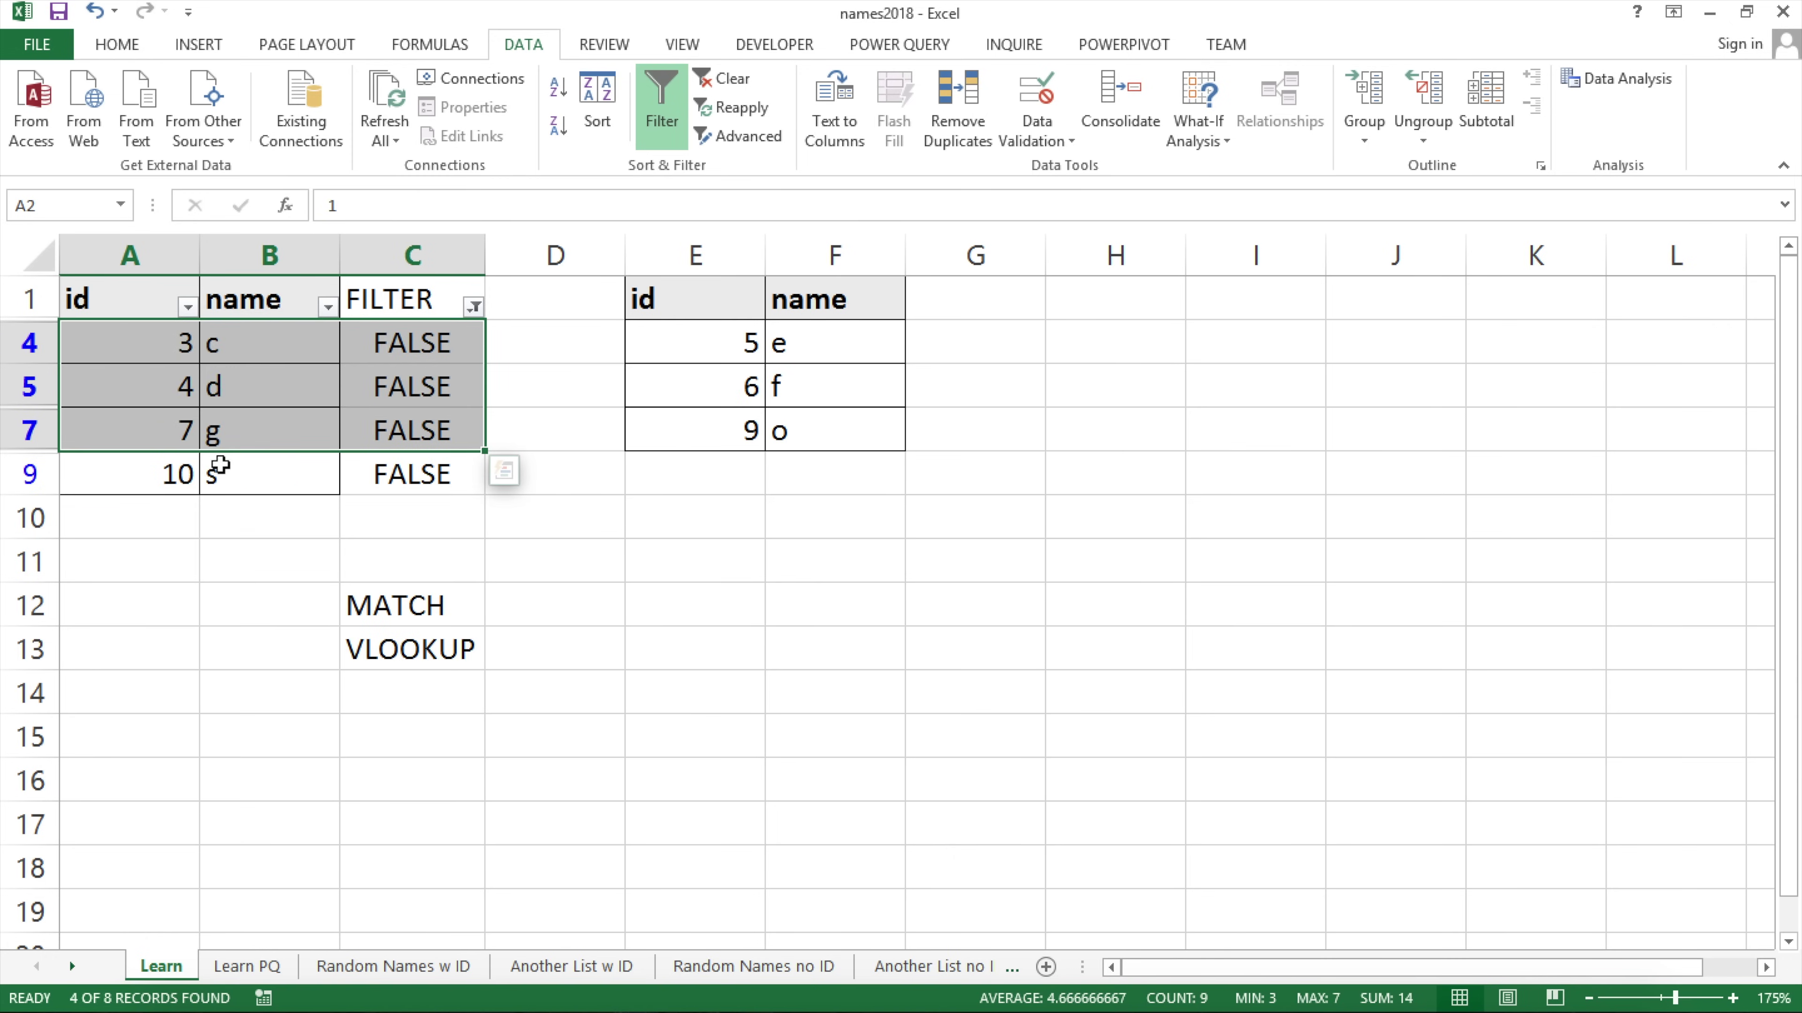
left_click(156, 479)
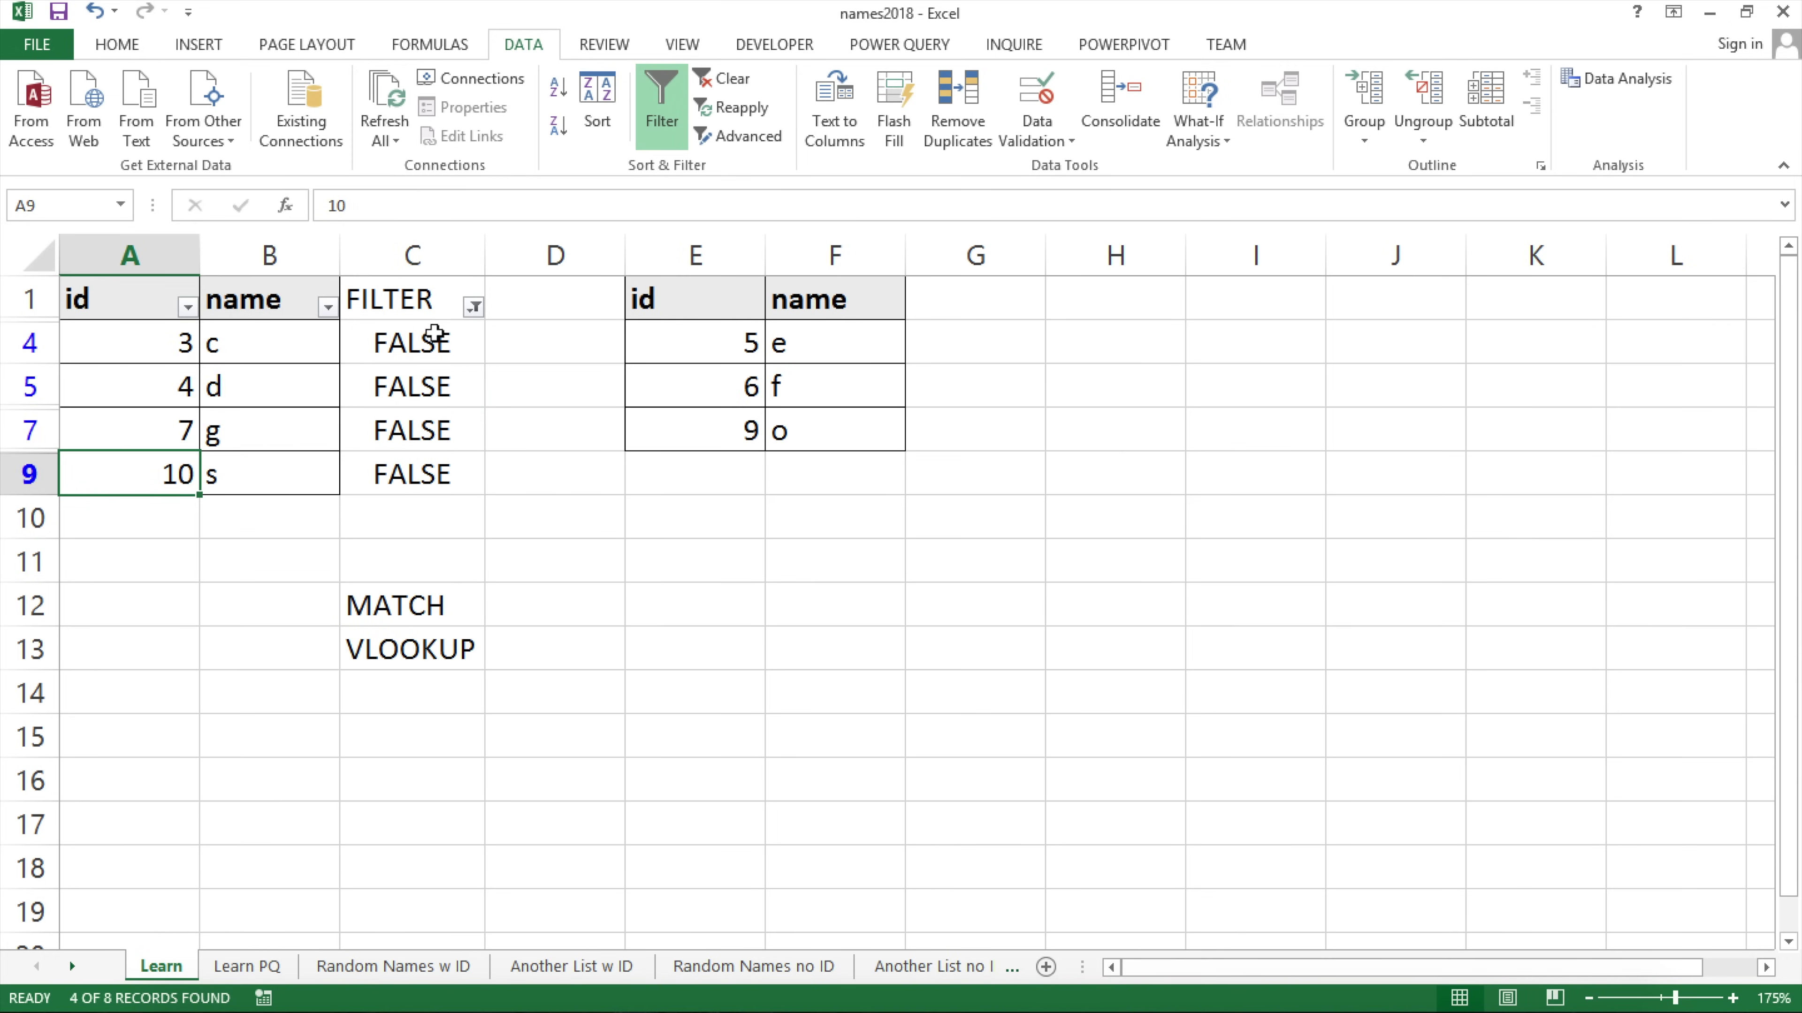
left_click(661, 106)
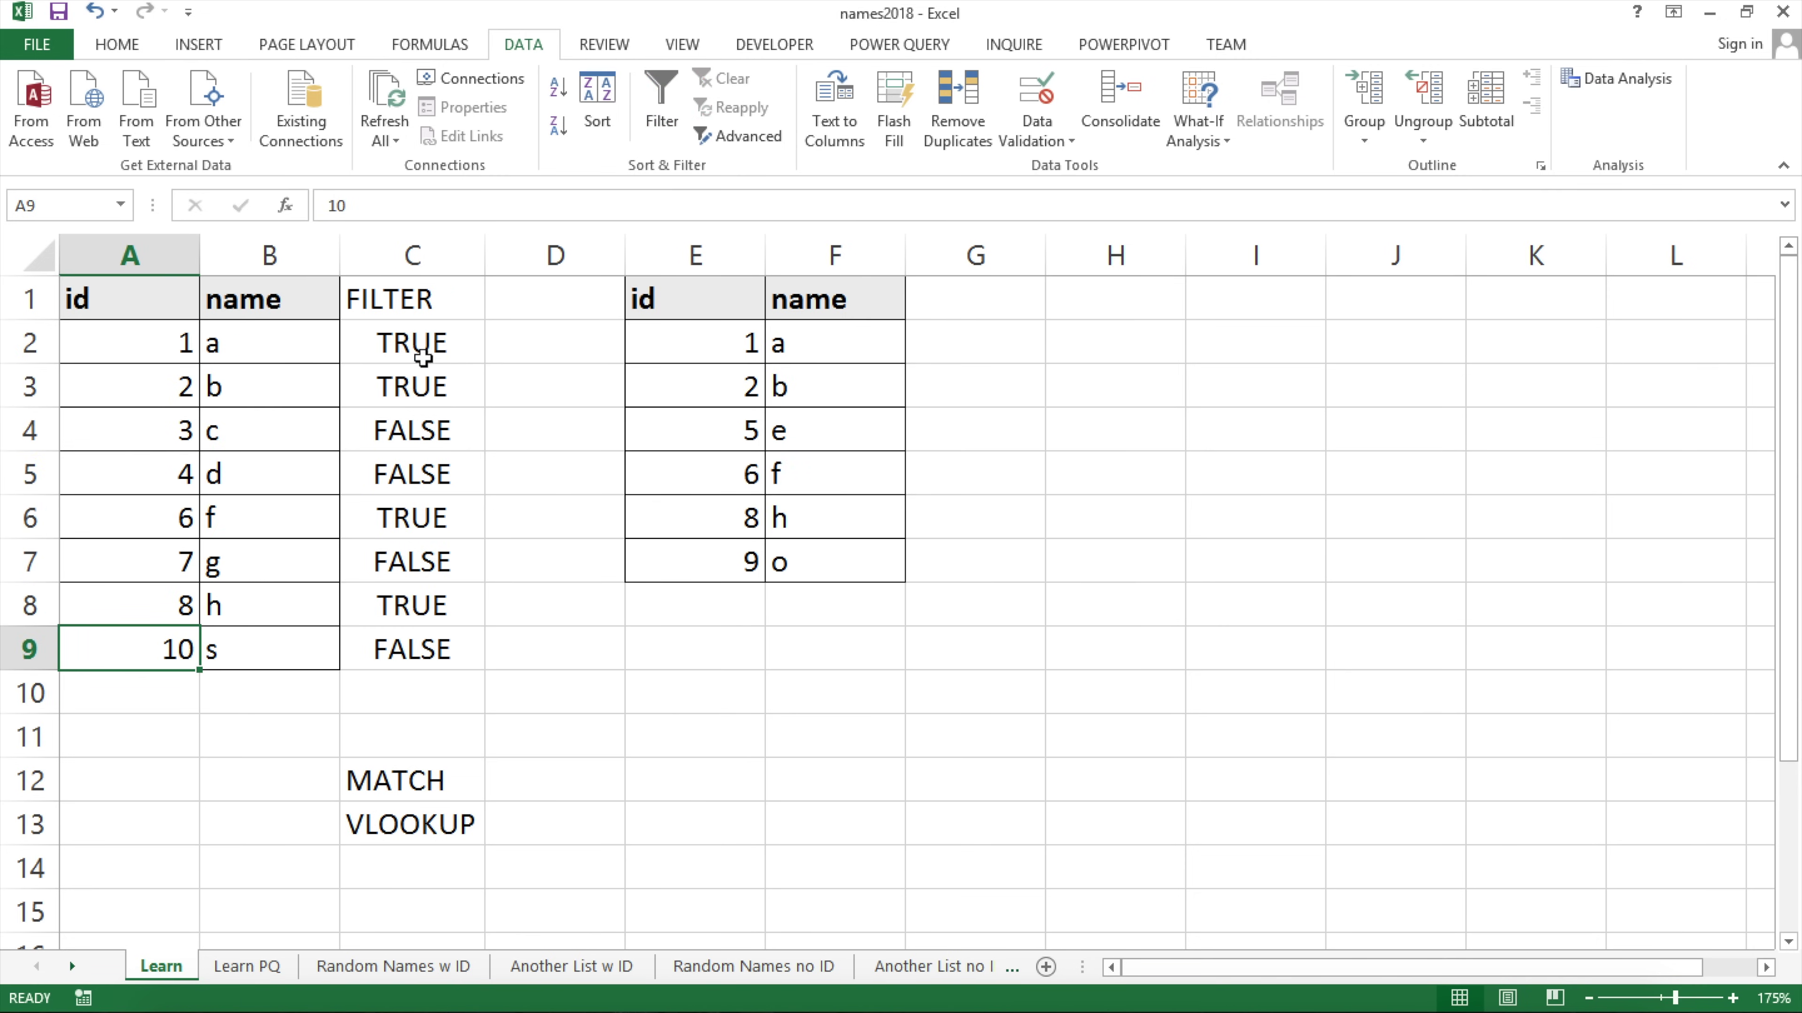
Remove the ISNUMBER wrapper in C2 to leave =MATCH(A2,$E$2:$E$7,0), and fill it down to C9.
left_click(439, 343)
double_click(440, 344)
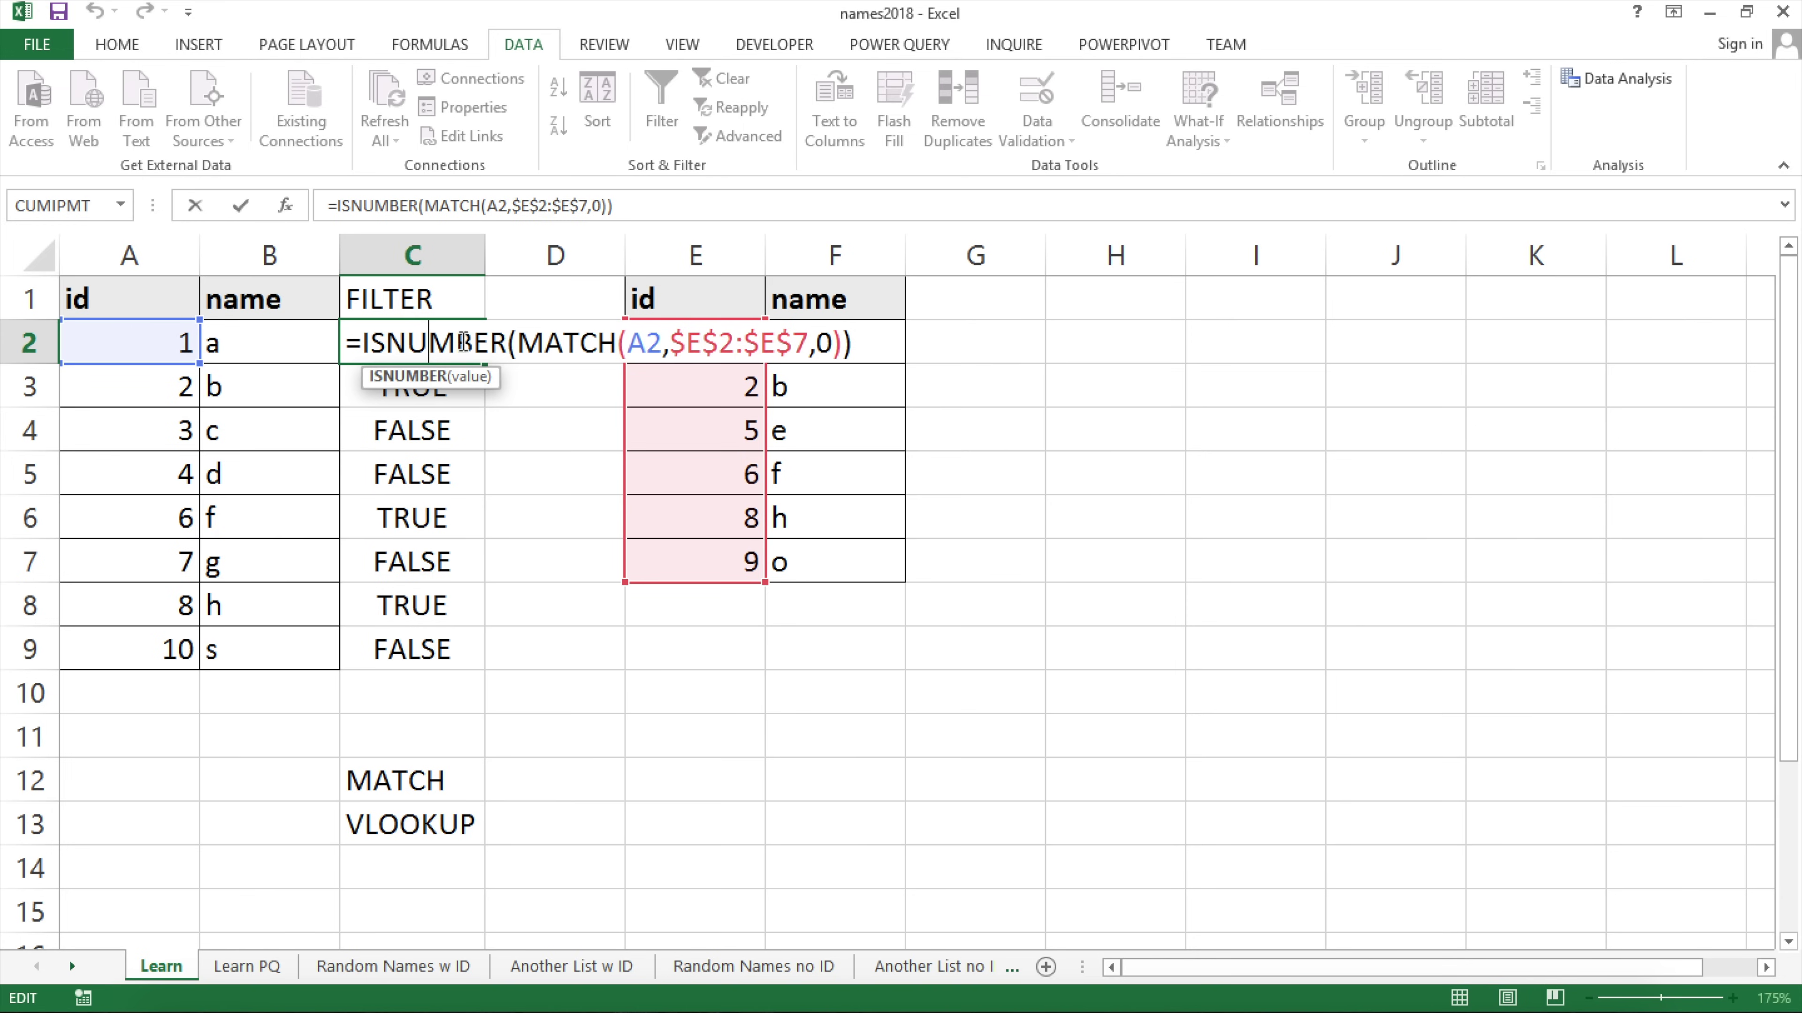
left_click_drag(522, 343, 363, 343)
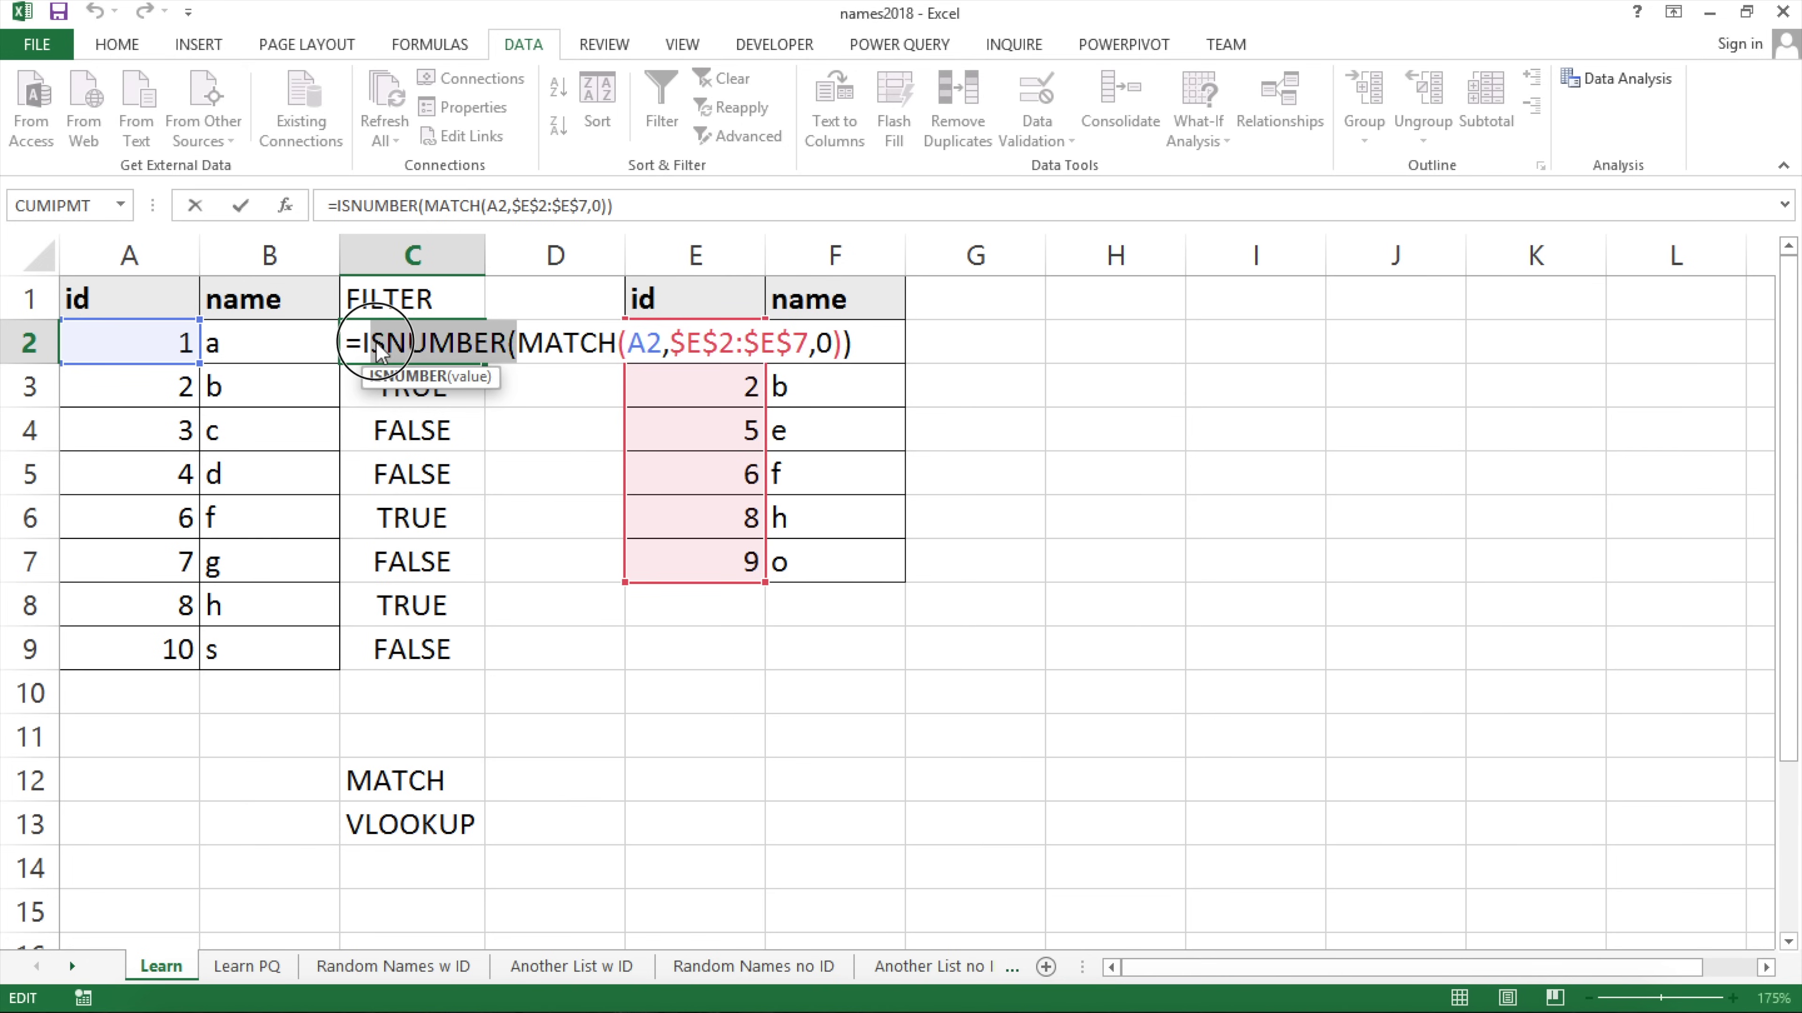
key("Delete")
left_click(694, 343)
key("BackSpace")
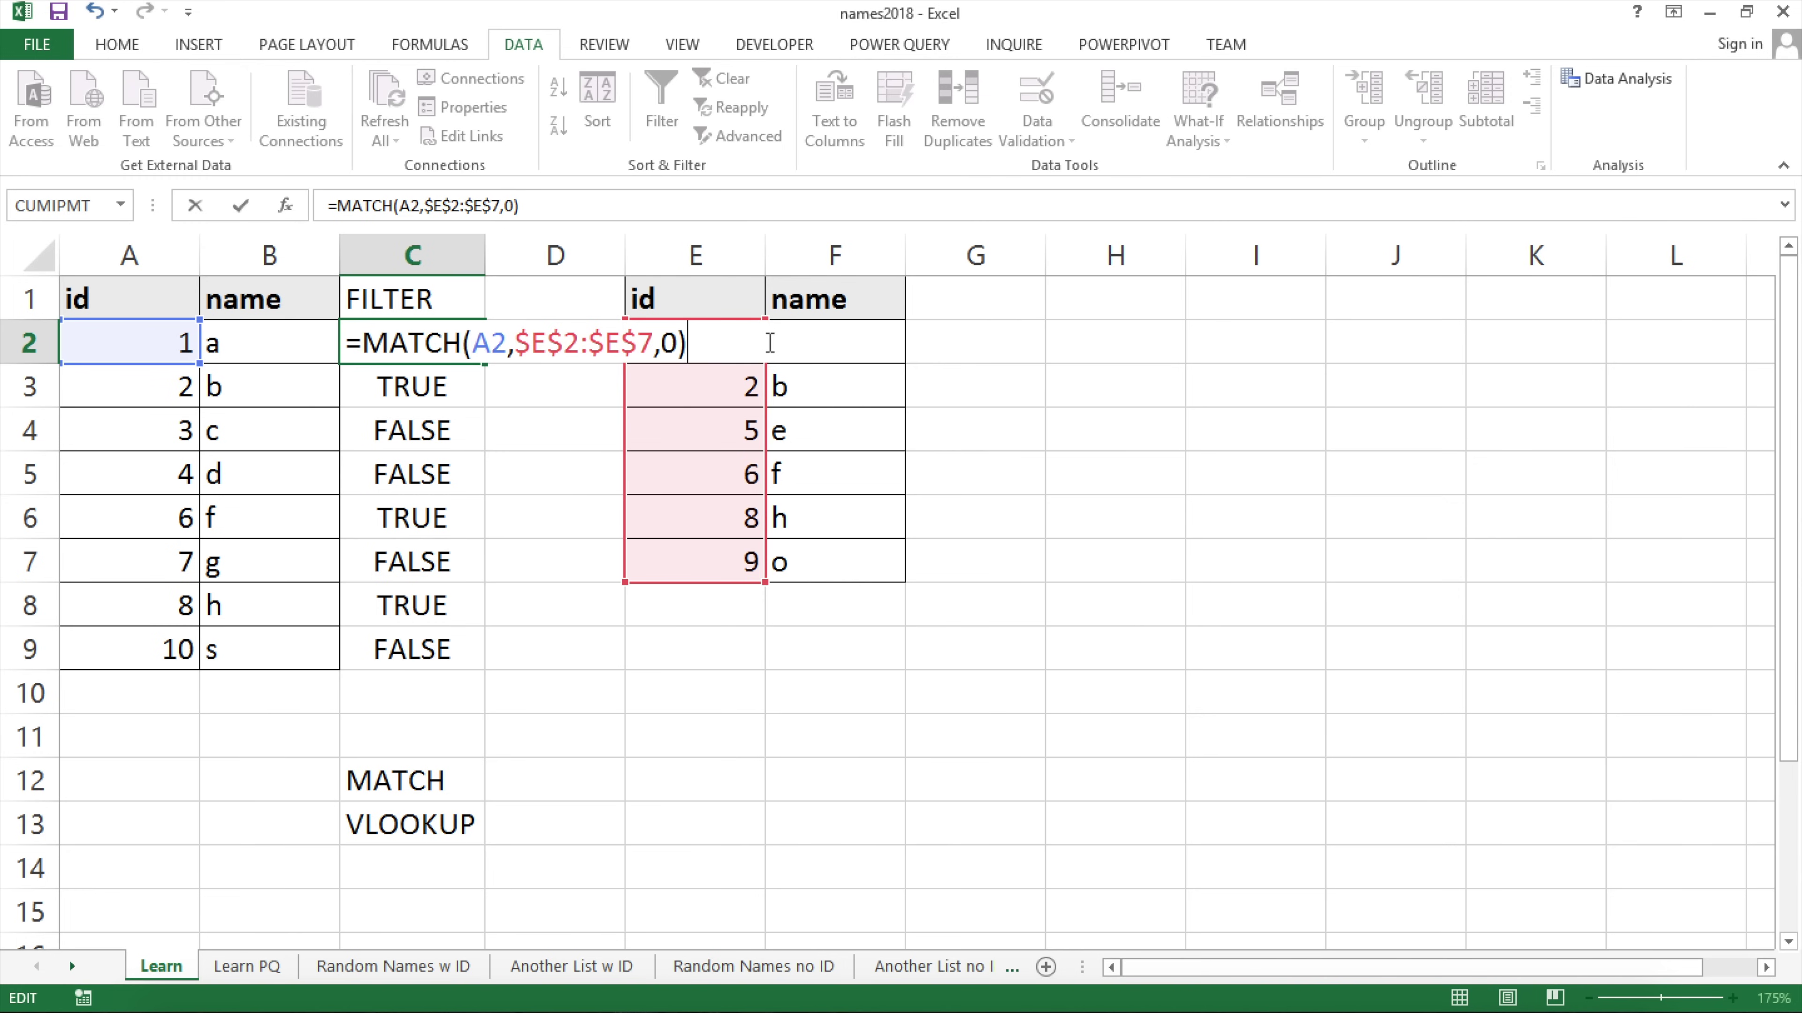
key("Return")
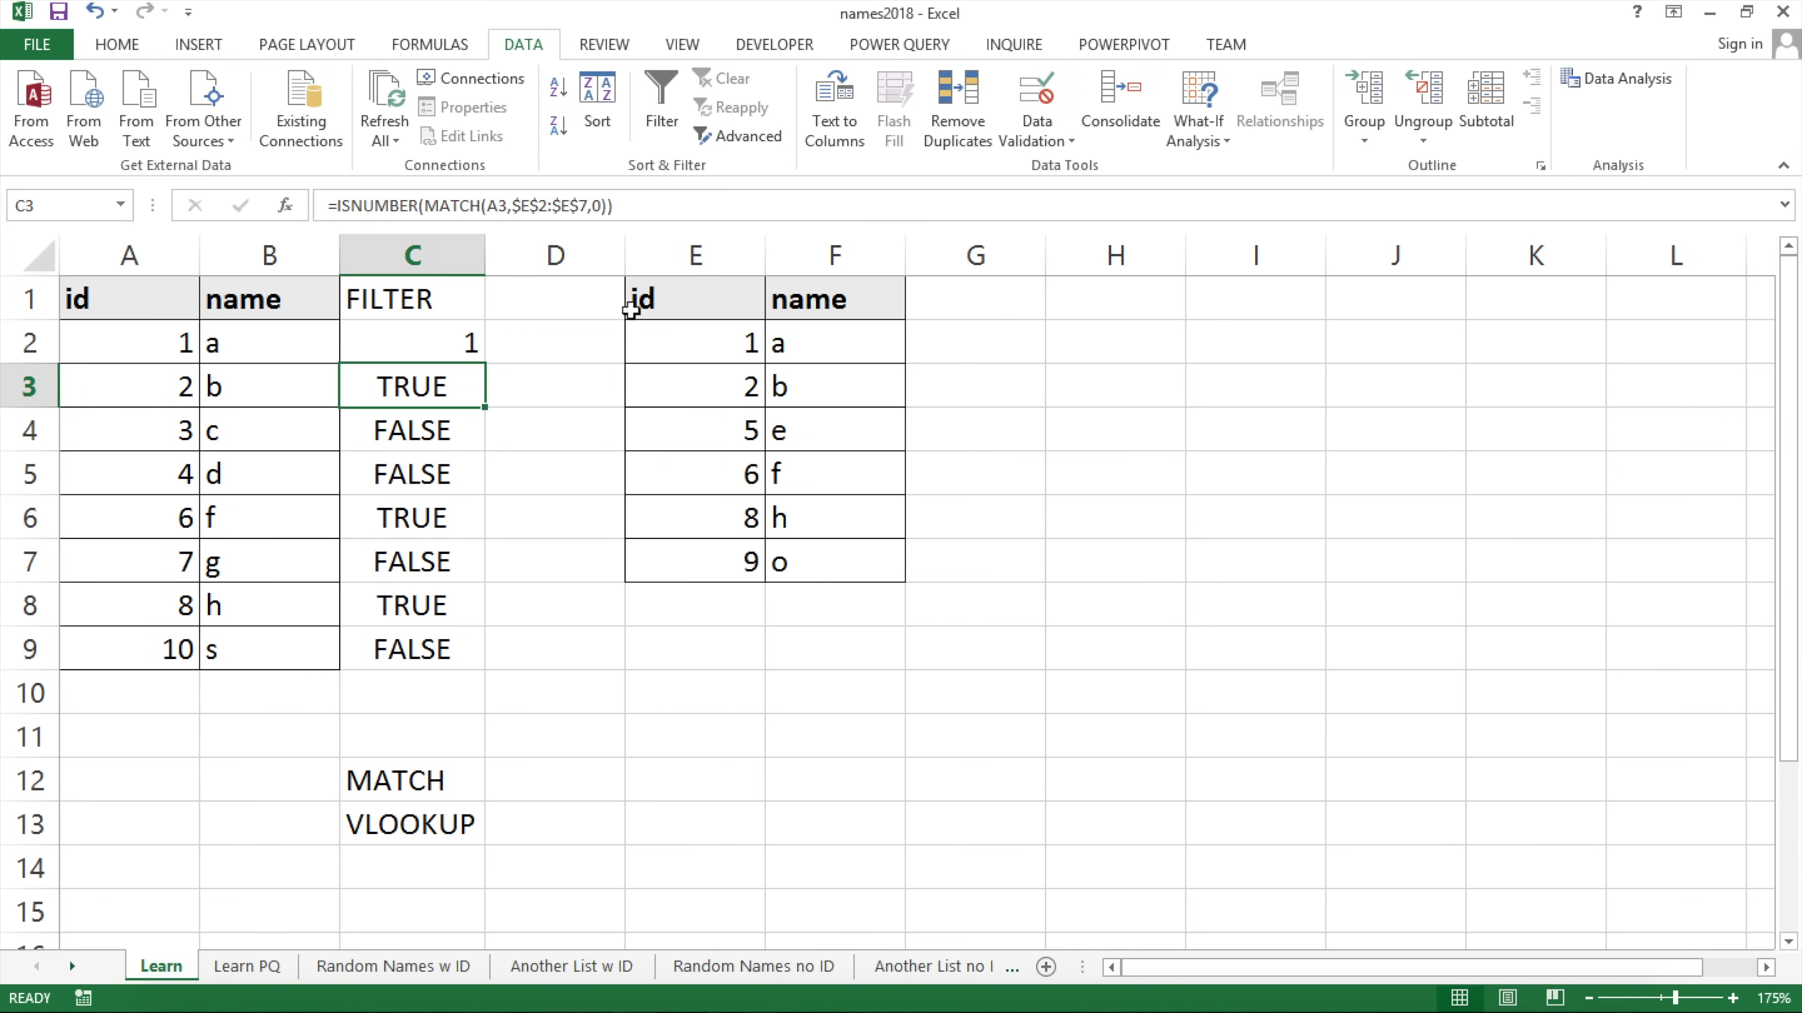
left_click(470, 353)
double_click(485, 363)
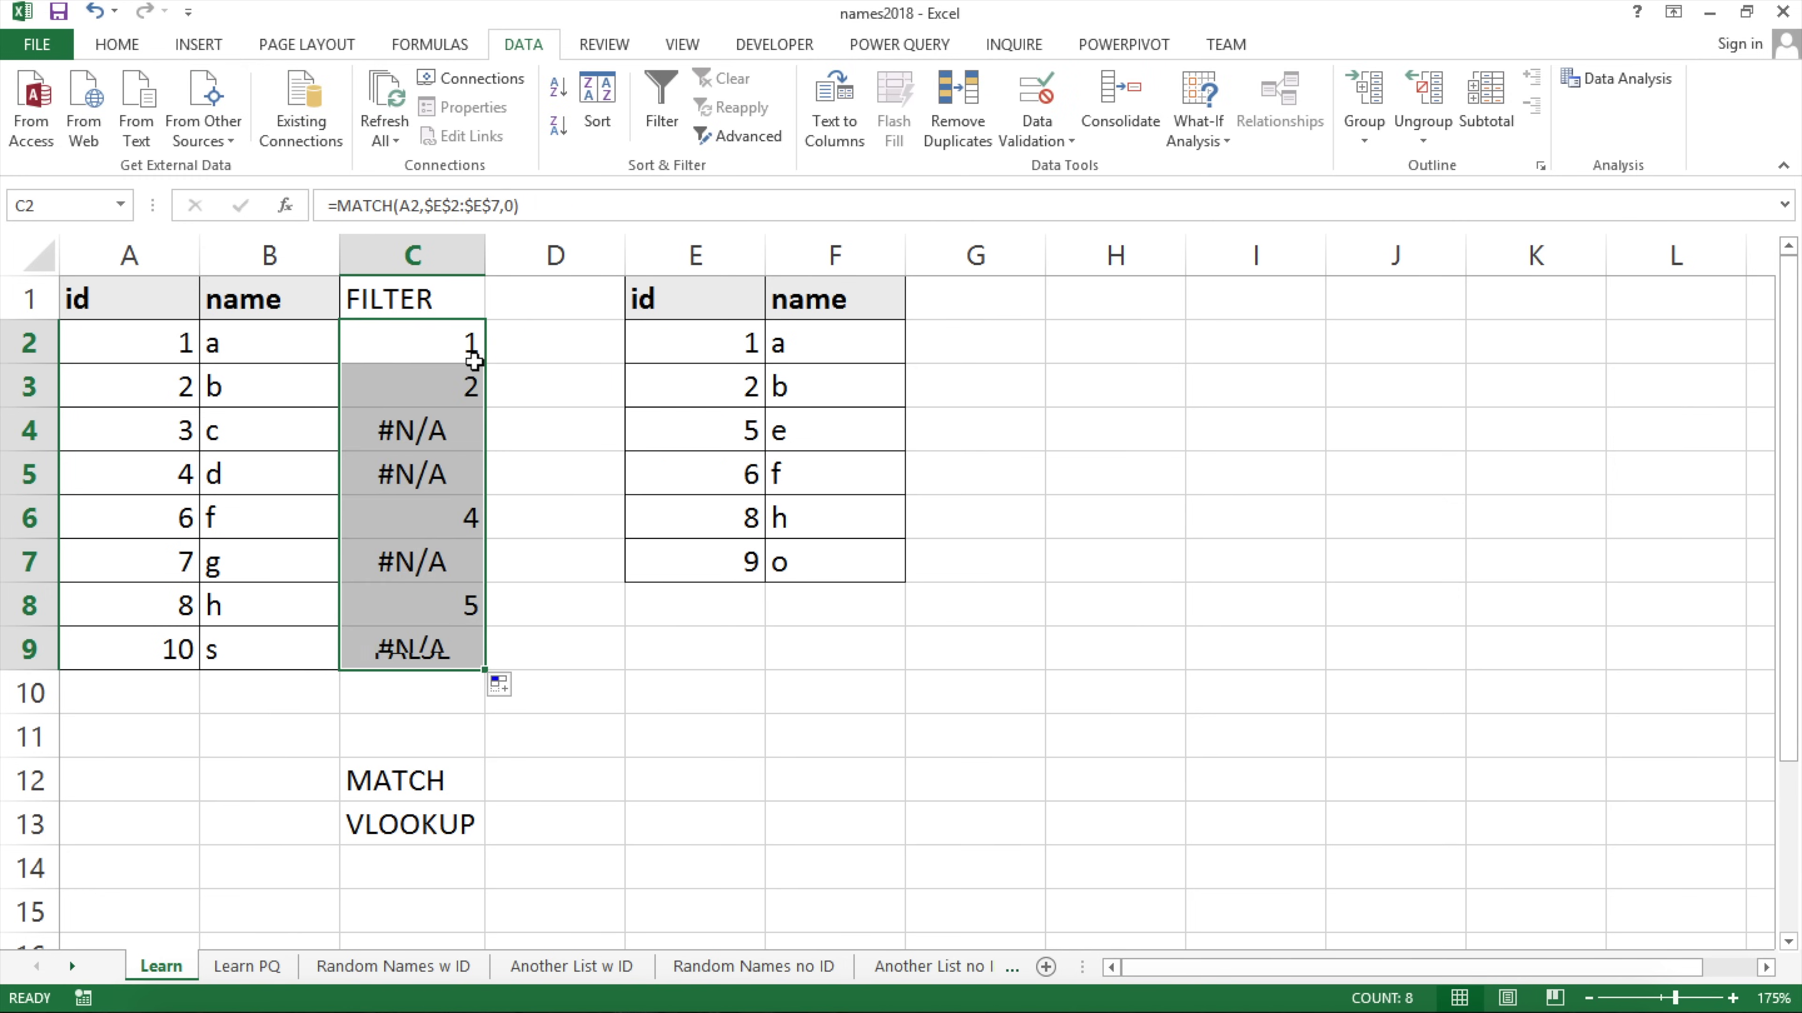
Cycle the lookup range in C2's MATCH formula through its absolute, mixed and relative reference forms, returning it to $E$2:$E$7.
double_click(454, 355)
left_click_drag(516, 346, 654, 344)
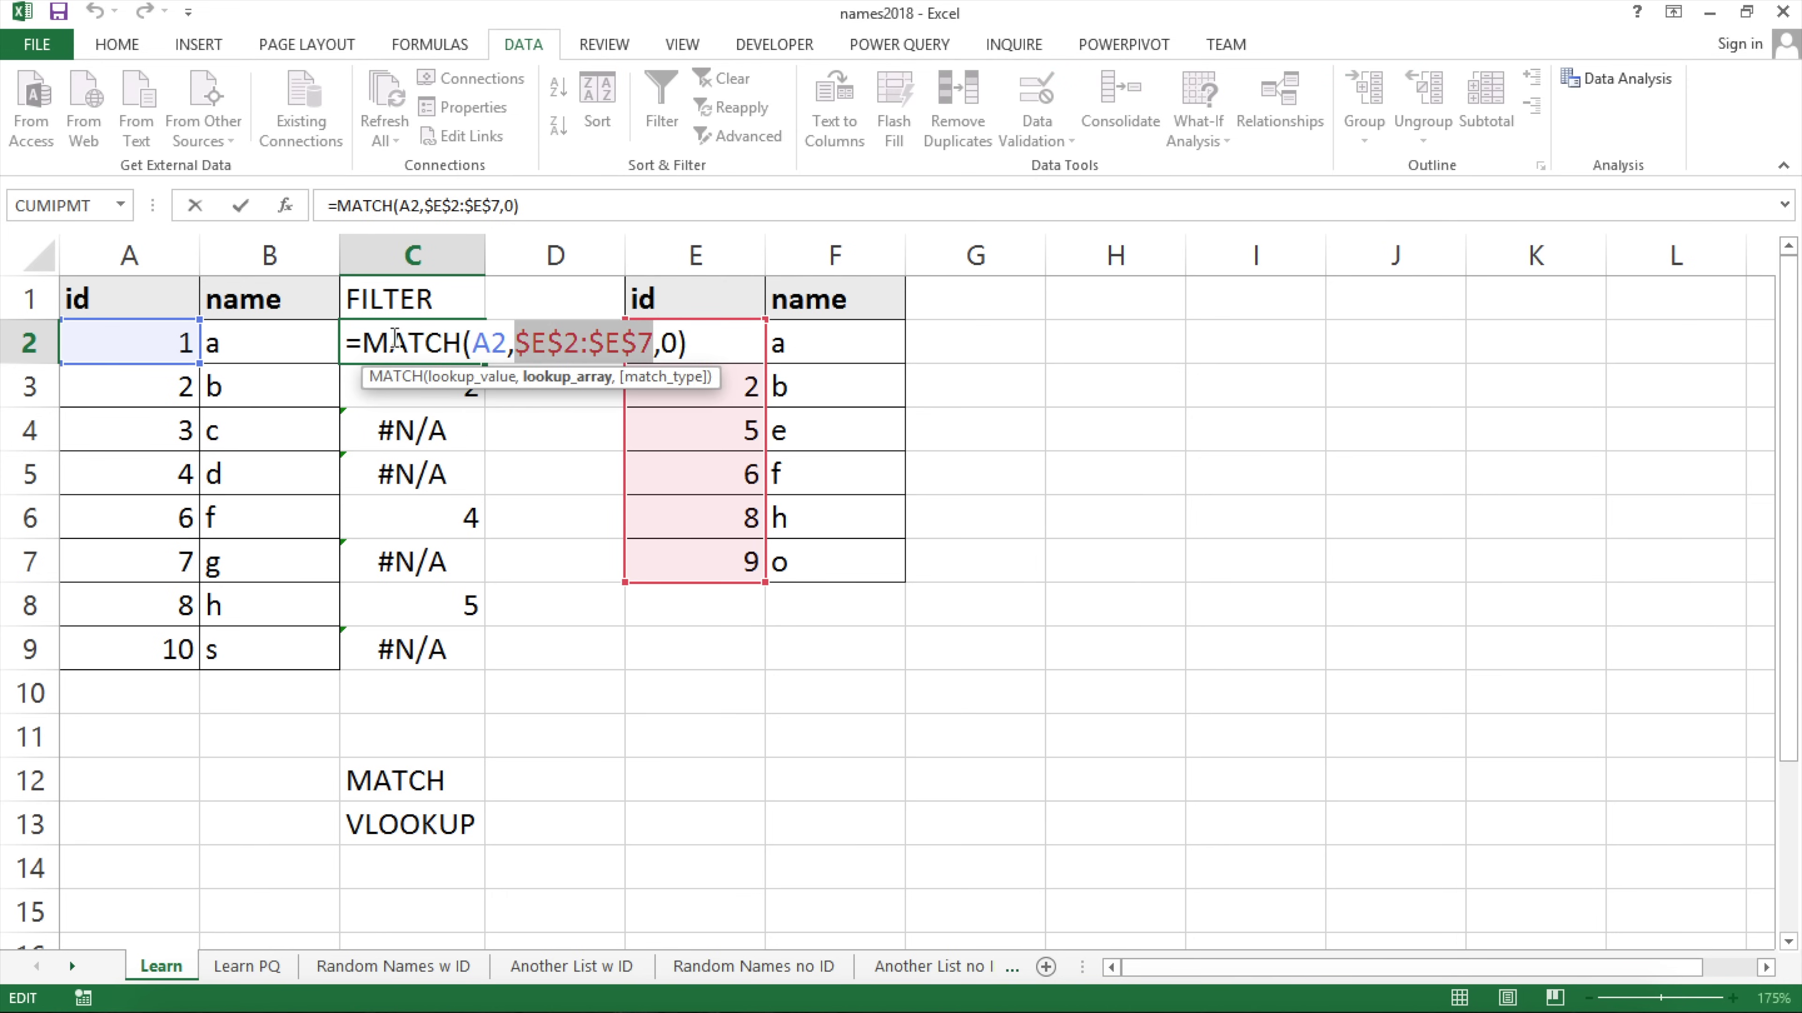
key("F4")
key("F4")
key("F4")
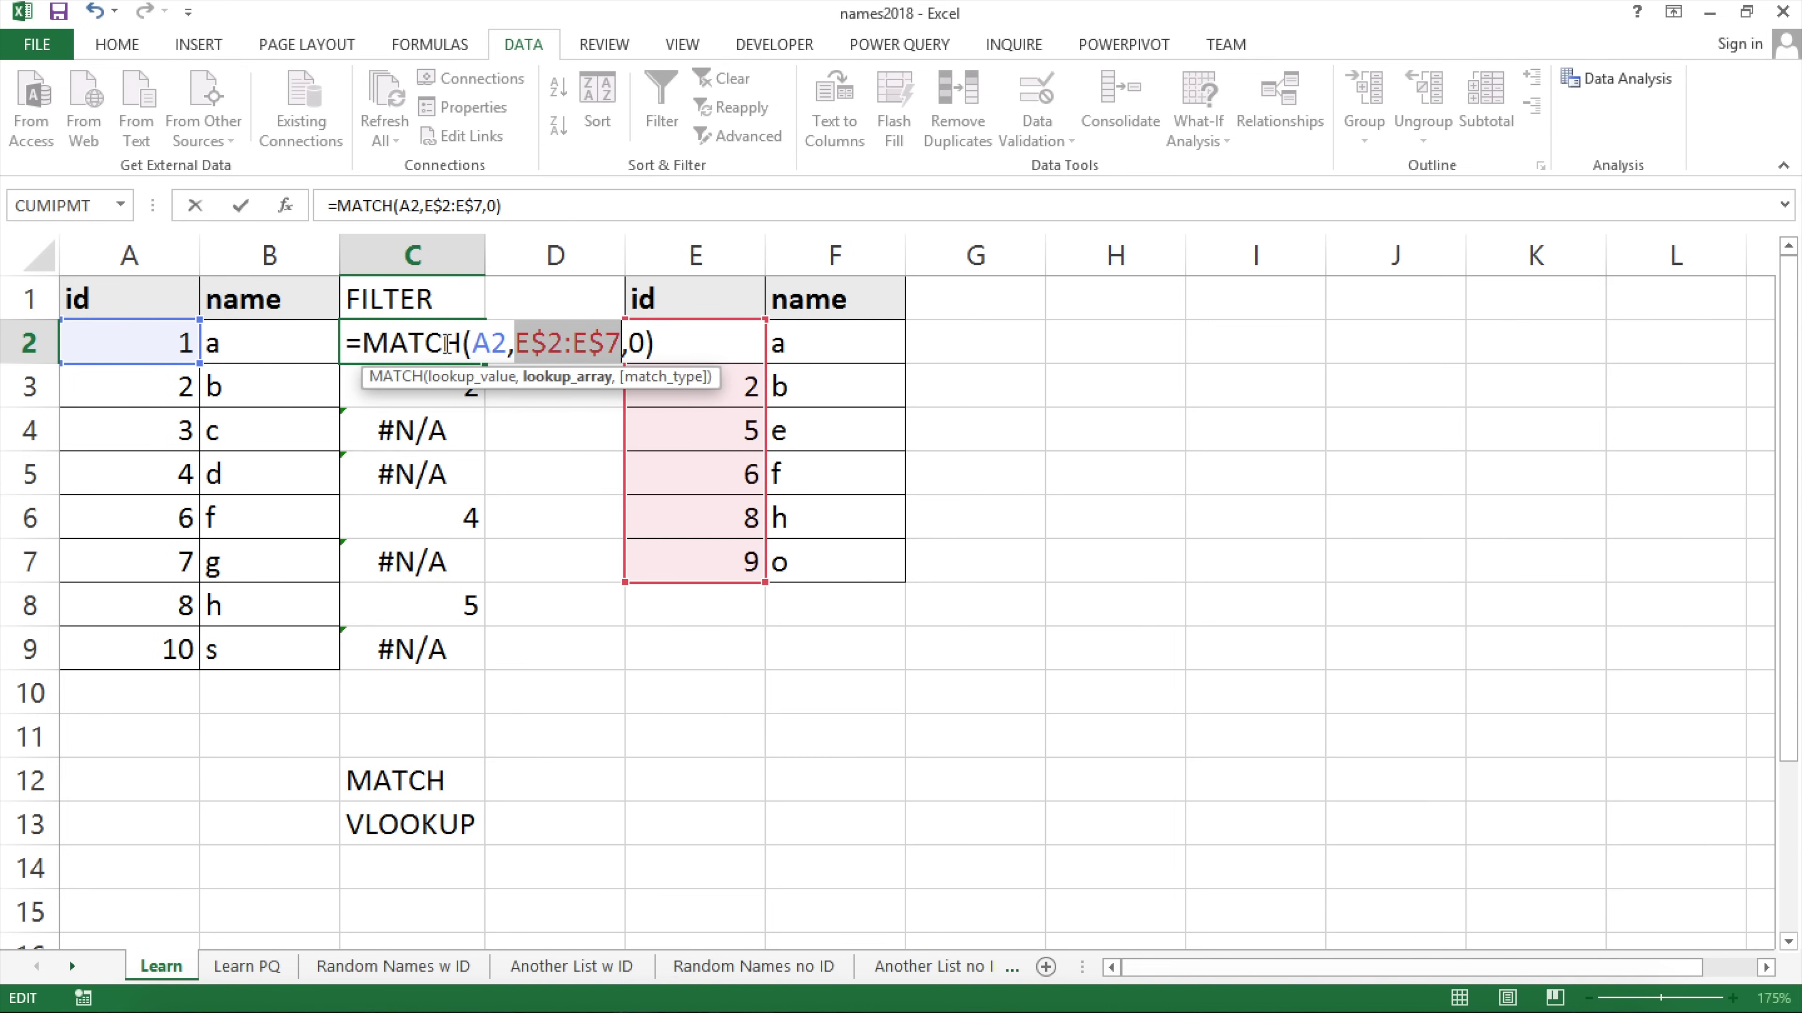
key("F4")
key("F4")
key("F4")
key("F4")
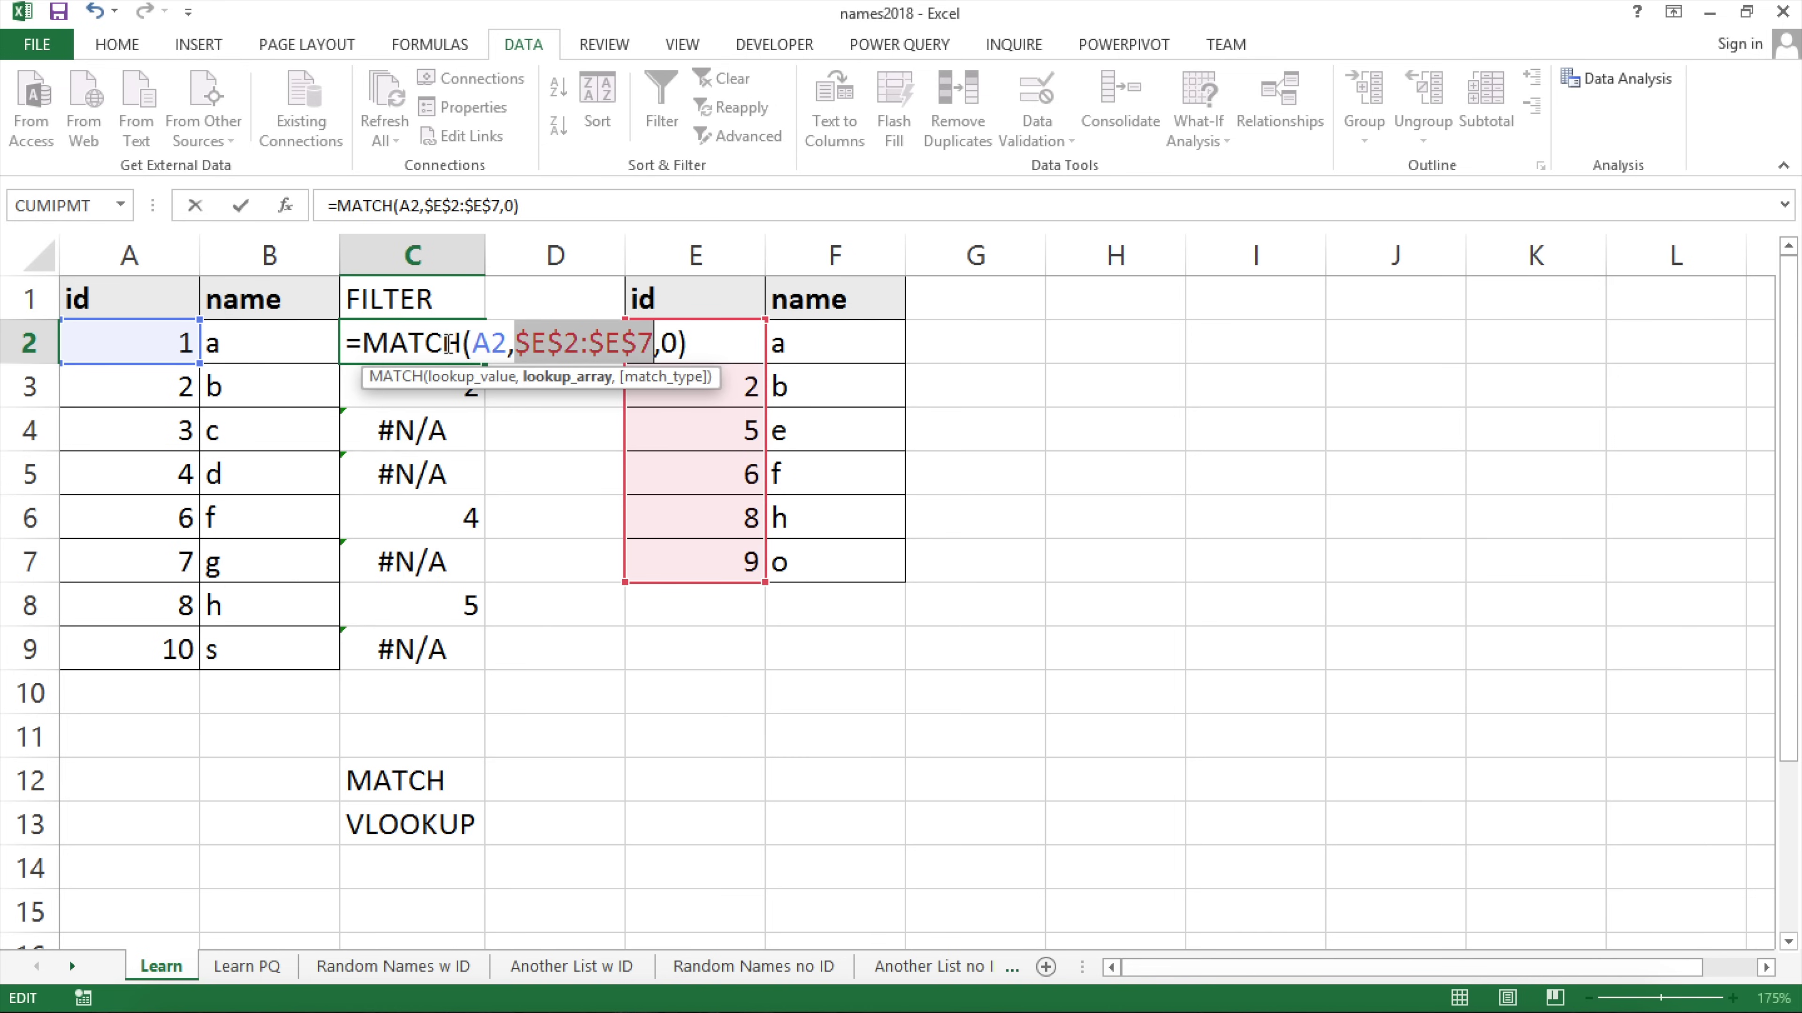
Change the lookup range in C2 to relative references, giving =MATCH(A2,E2:E7,0), and fill the formula down to C9.
left_click(517, 339)
left_click(535, 342)
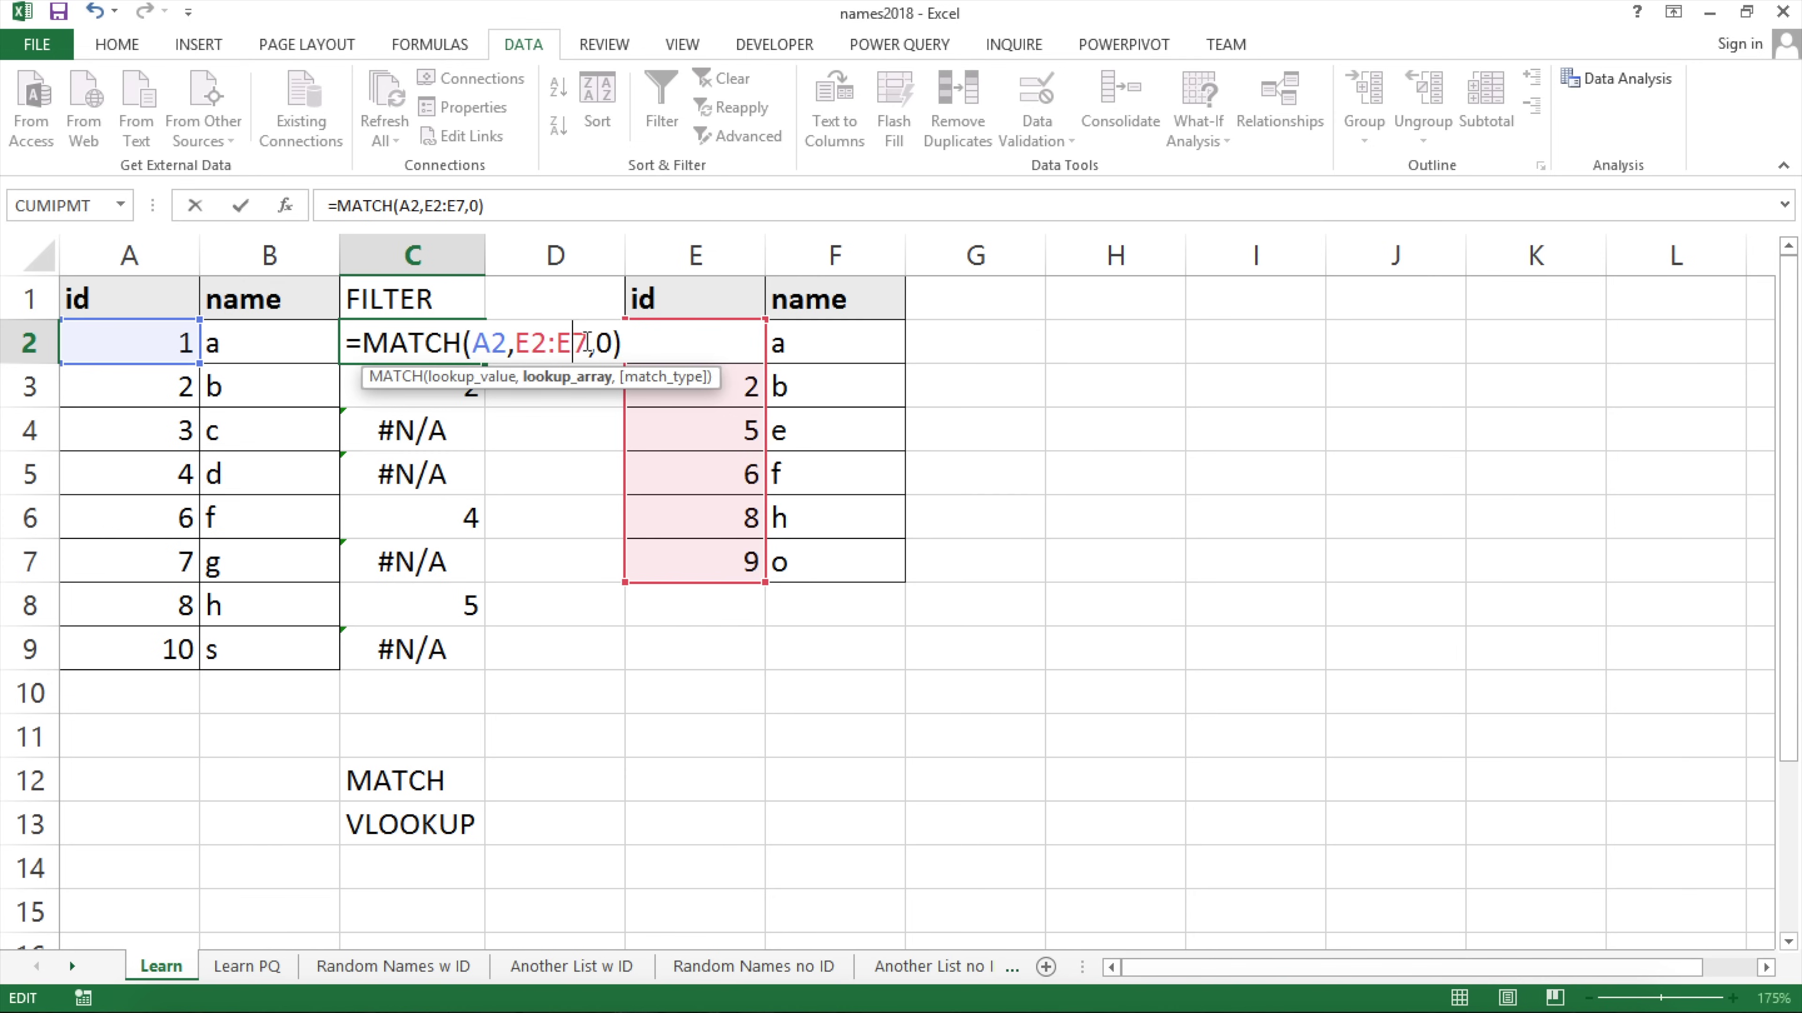
key("F4")
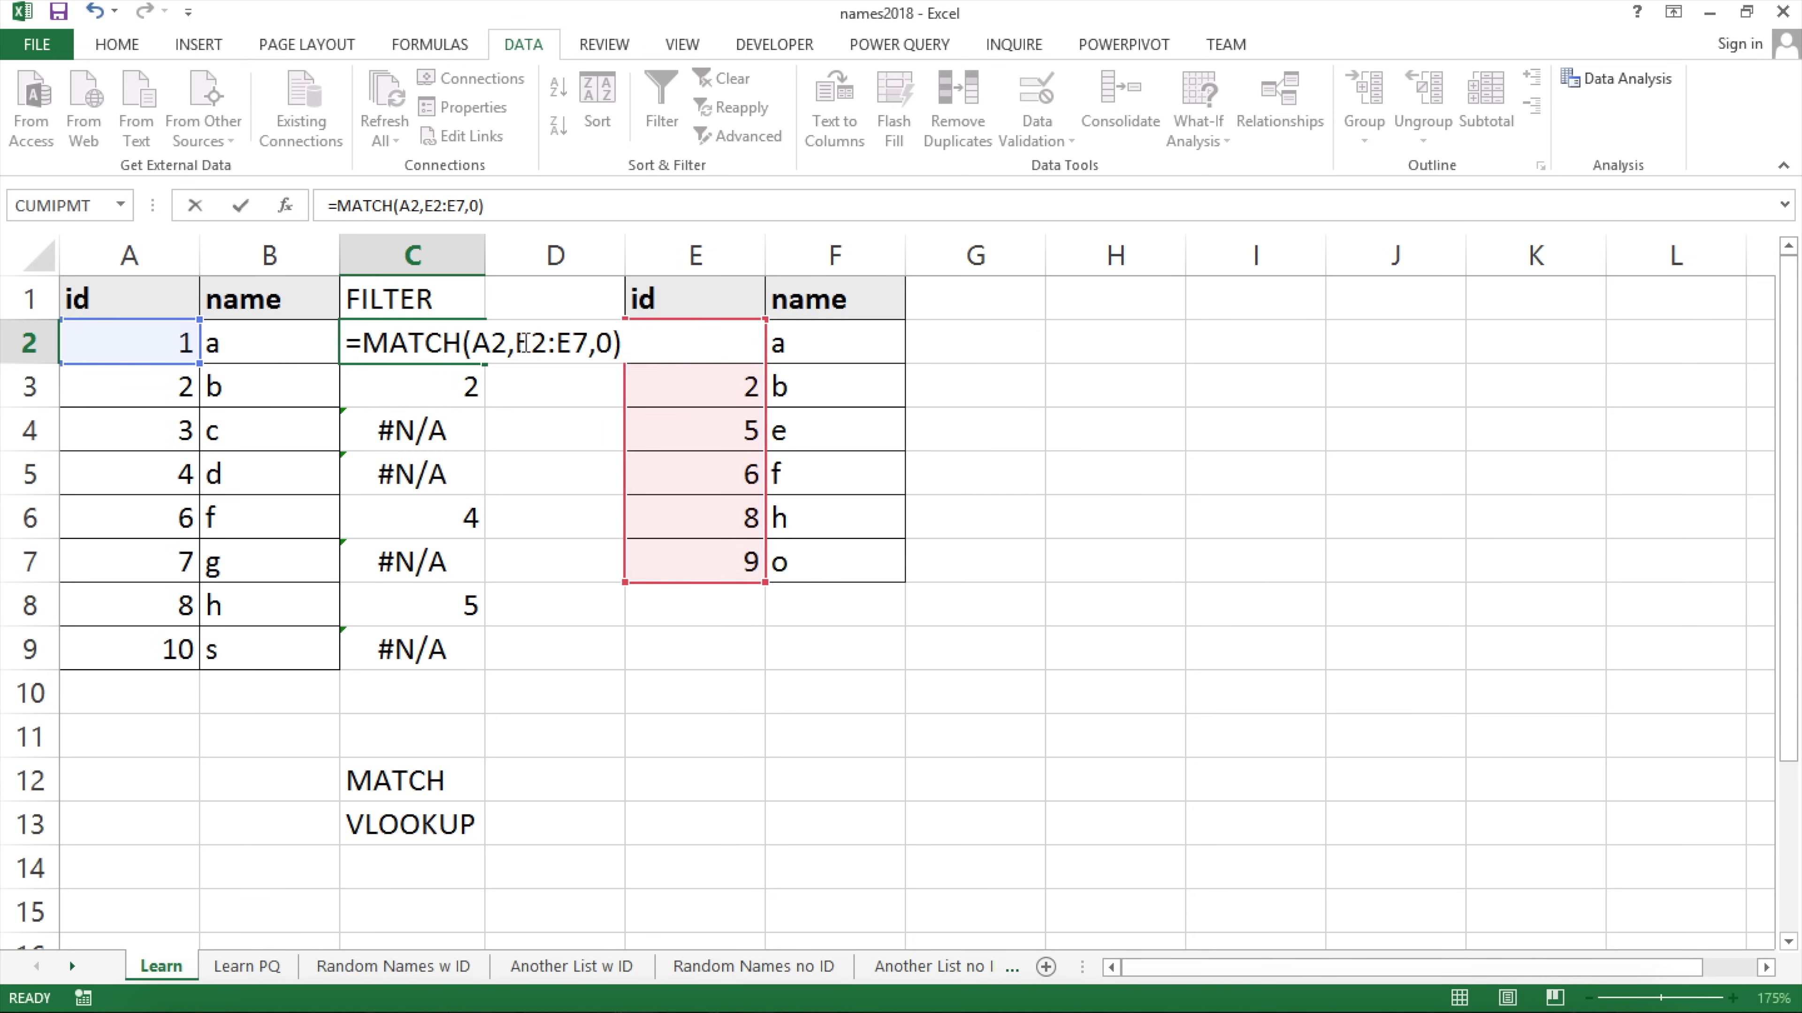
key("Return")
left_click(425, 348)
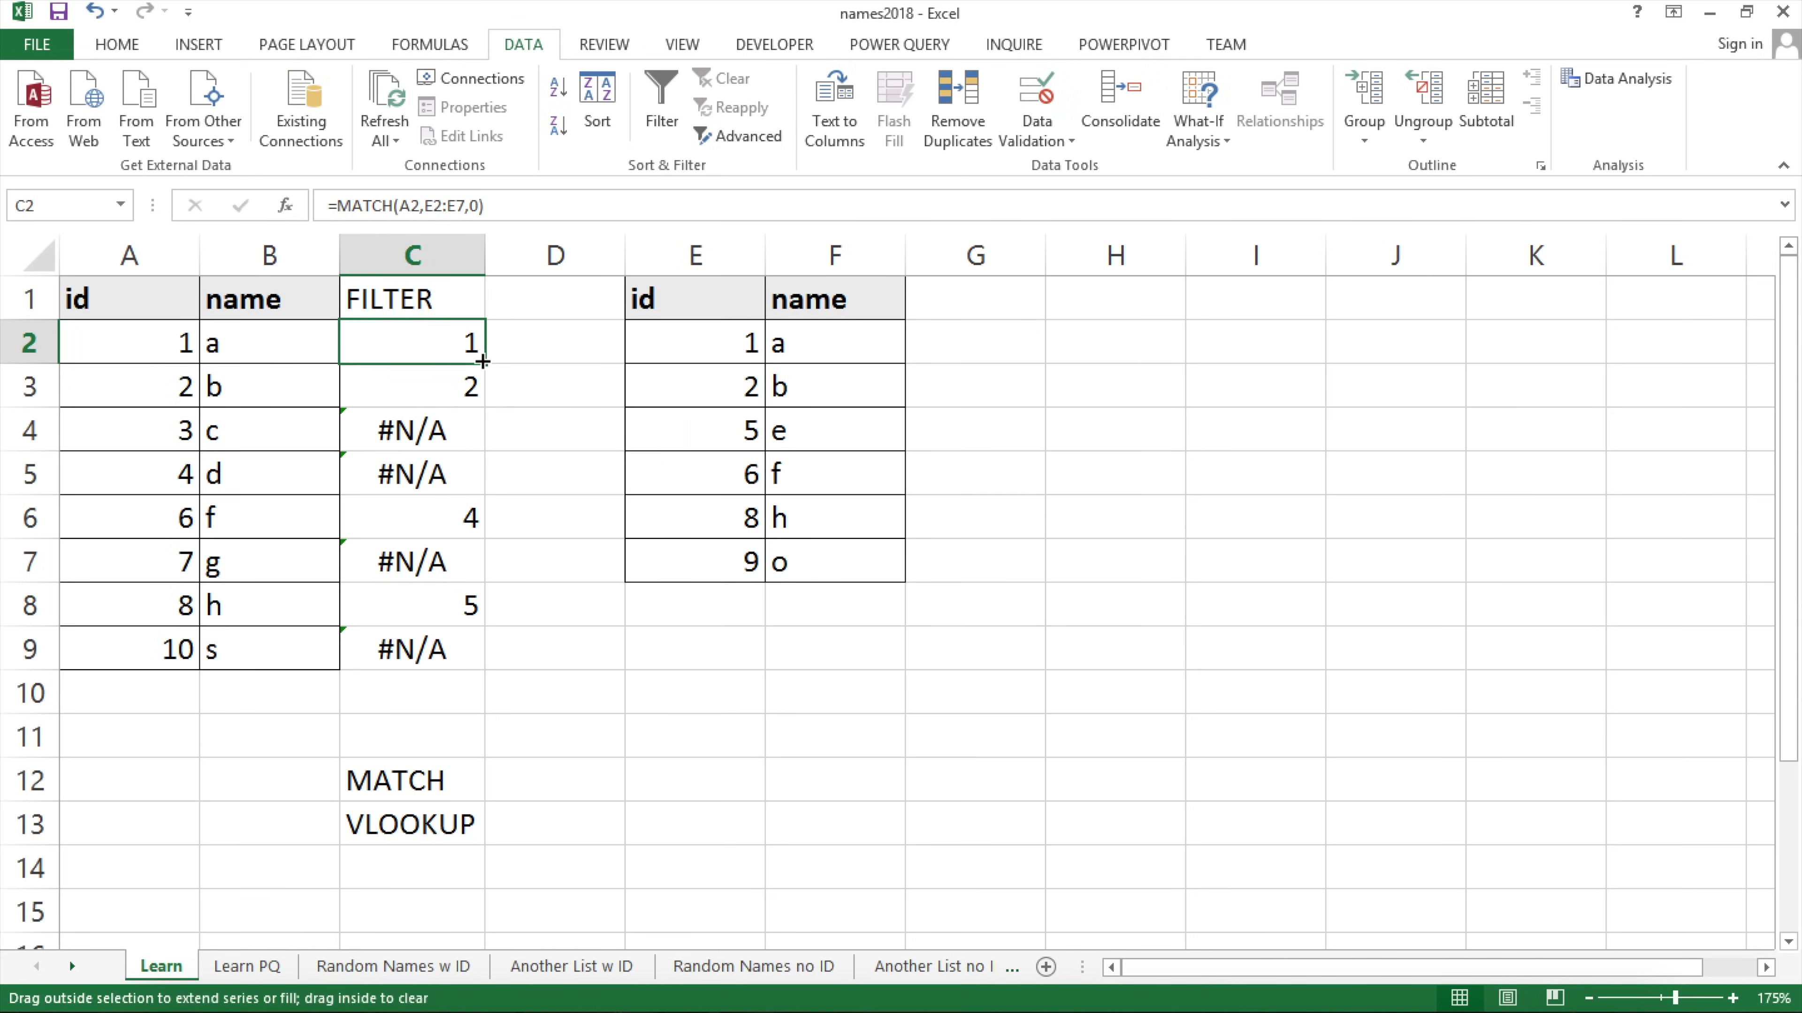
double_click(485, 363)
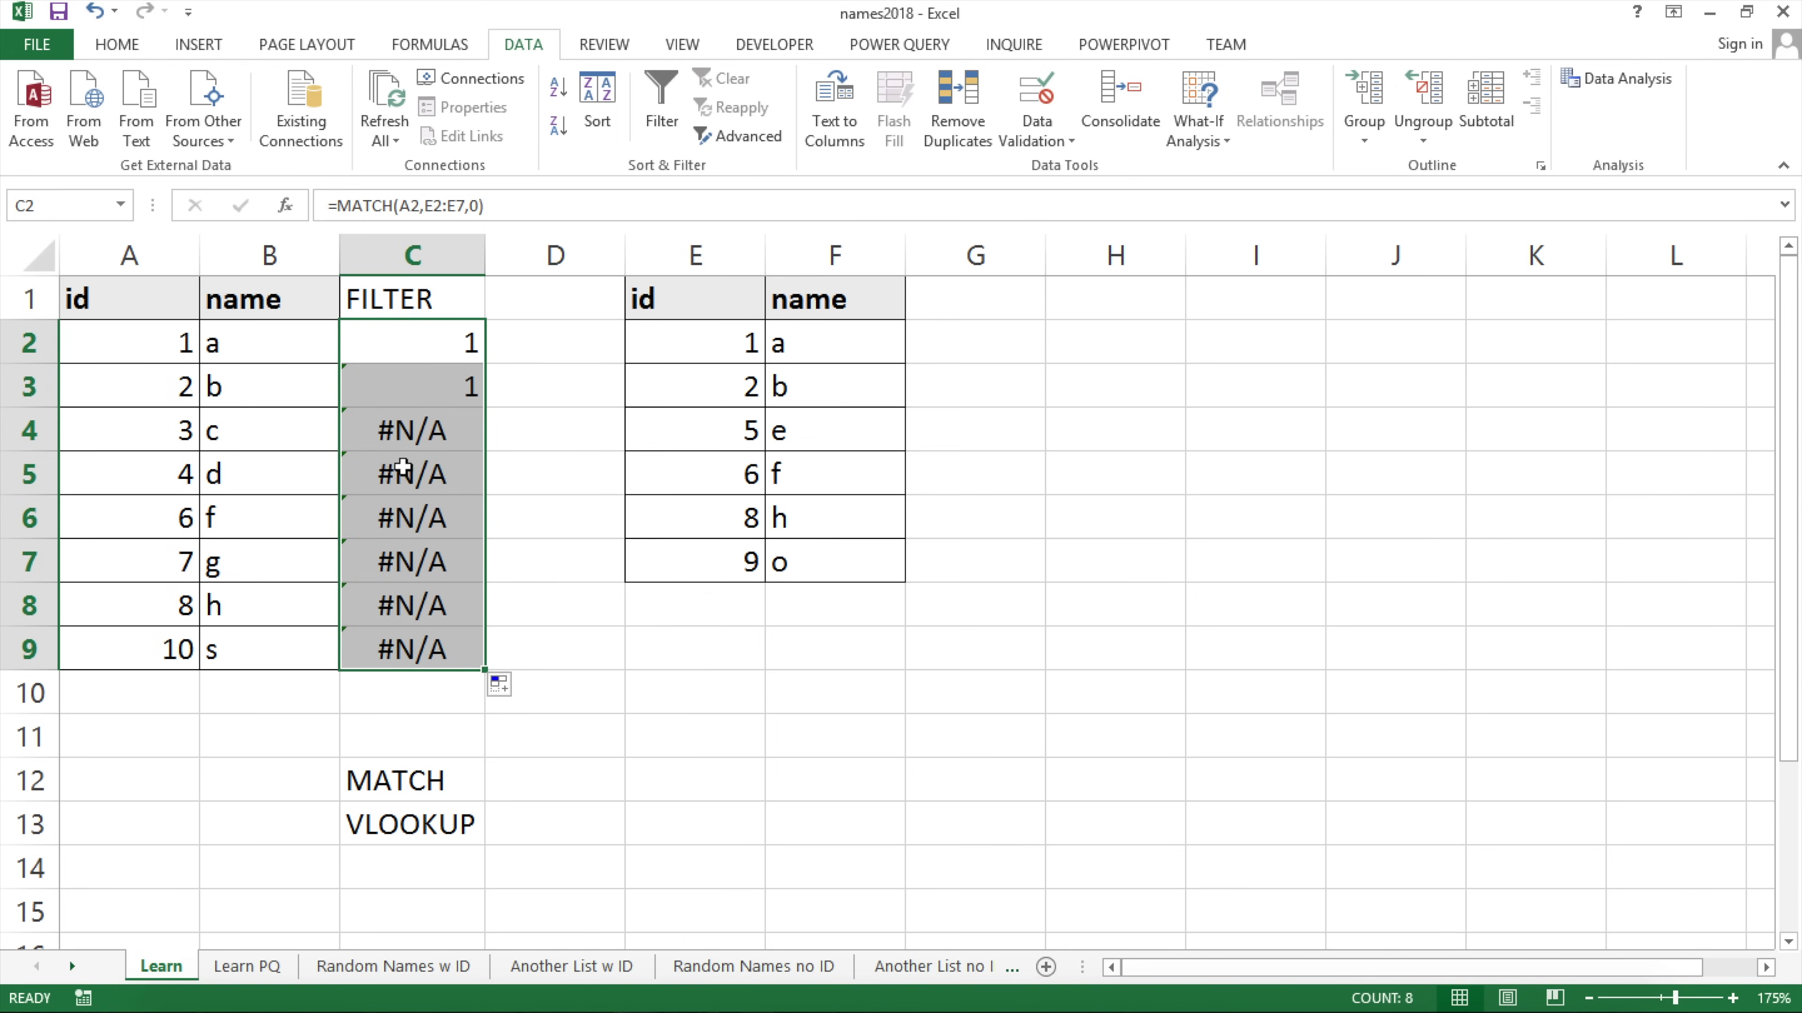
Examine the MATCH formulas in C2 and C5 to compare which lookup ranges they reference.
double_click(439, 348)
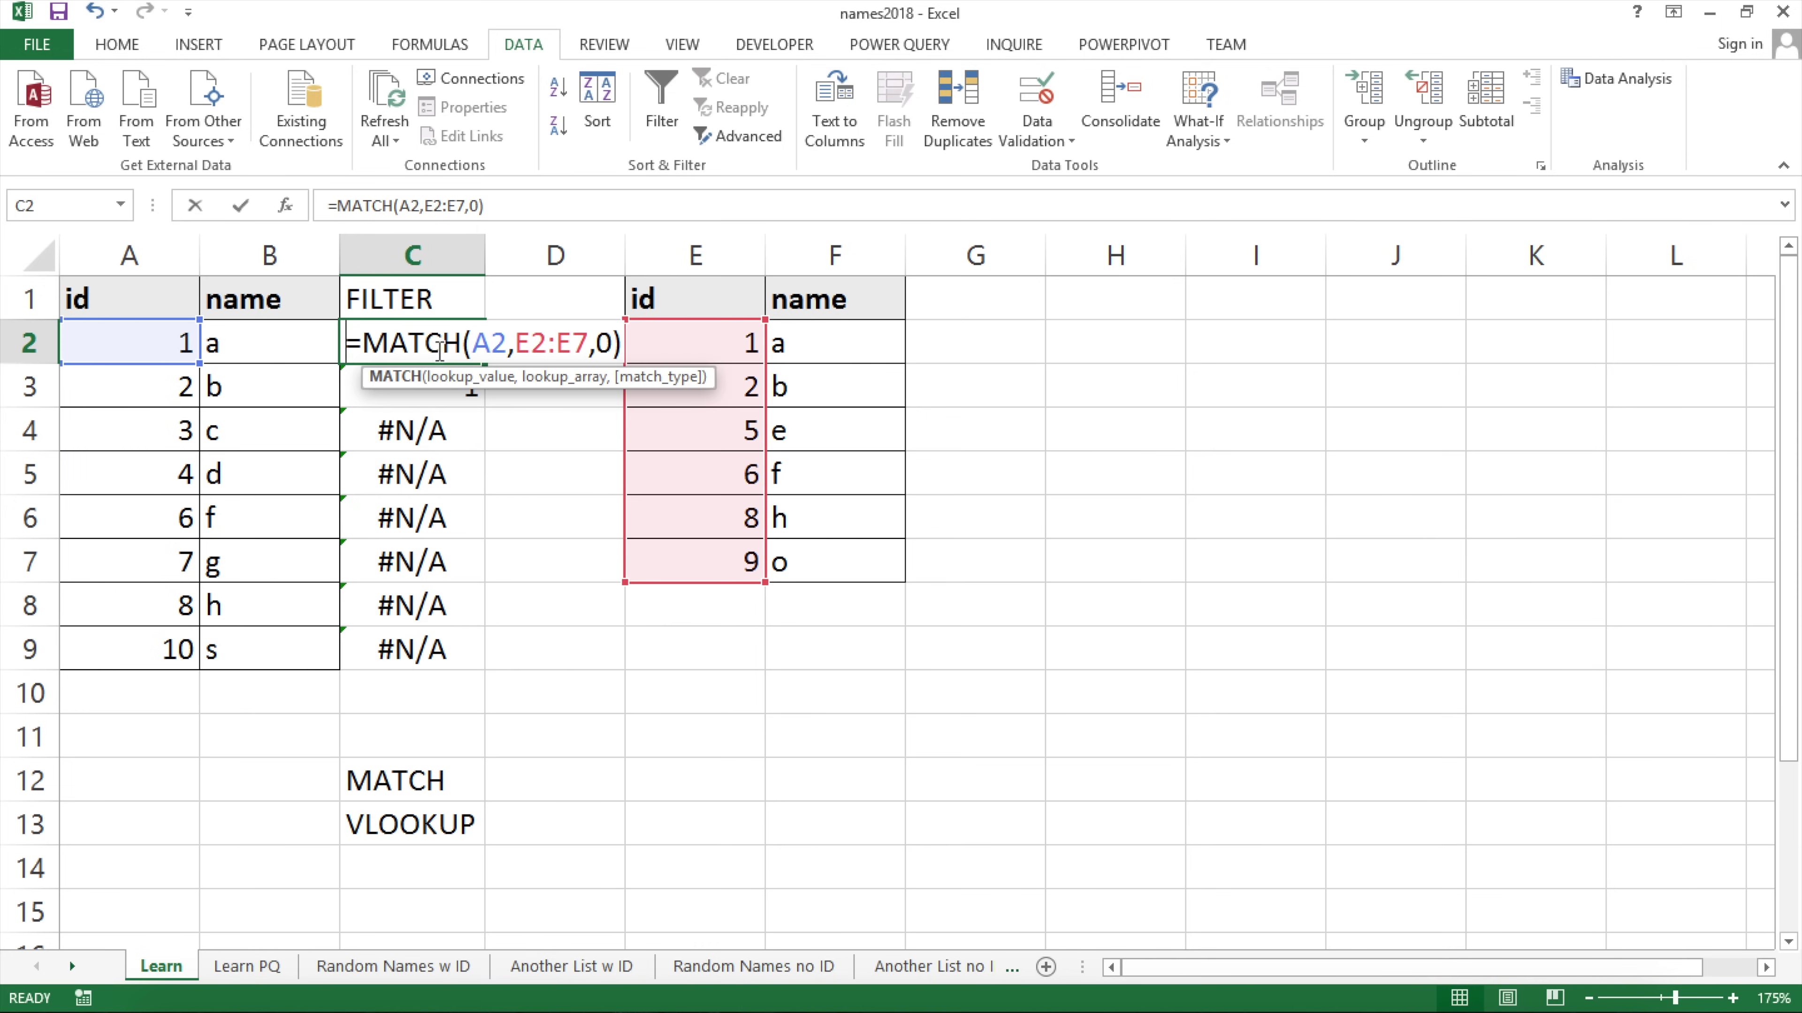
key("Escape")
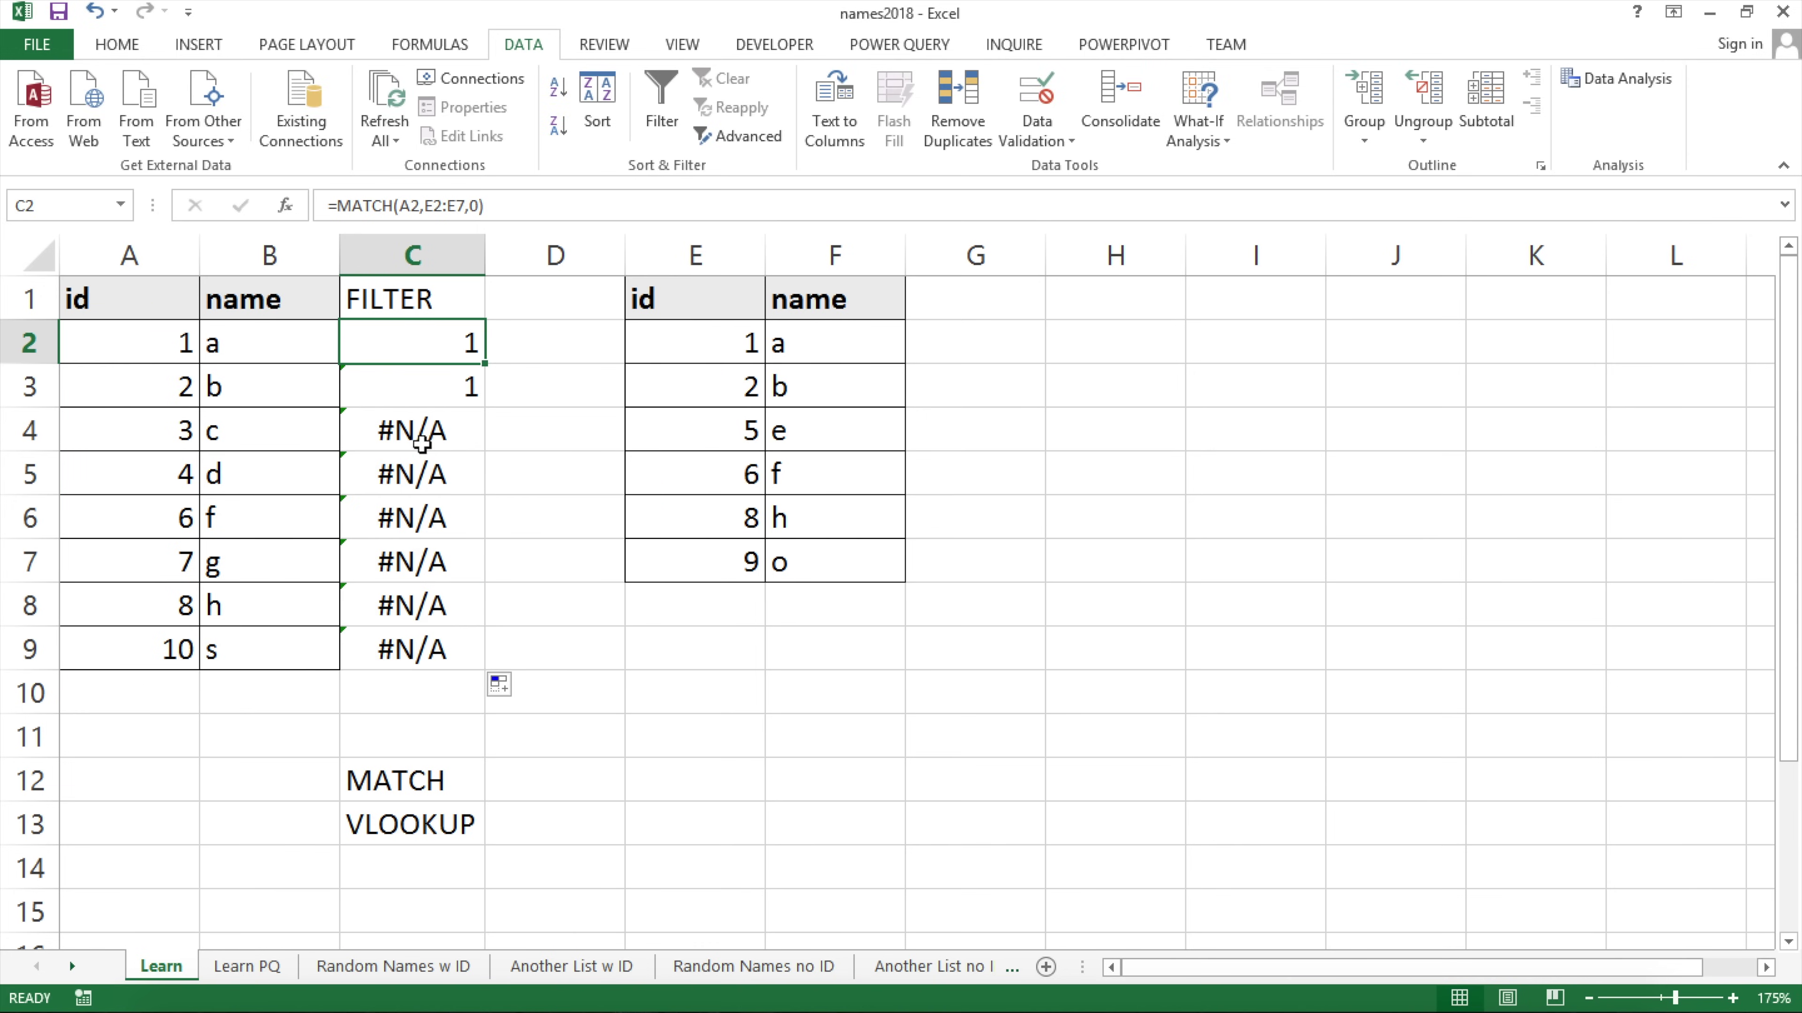
double_click(429, 474)
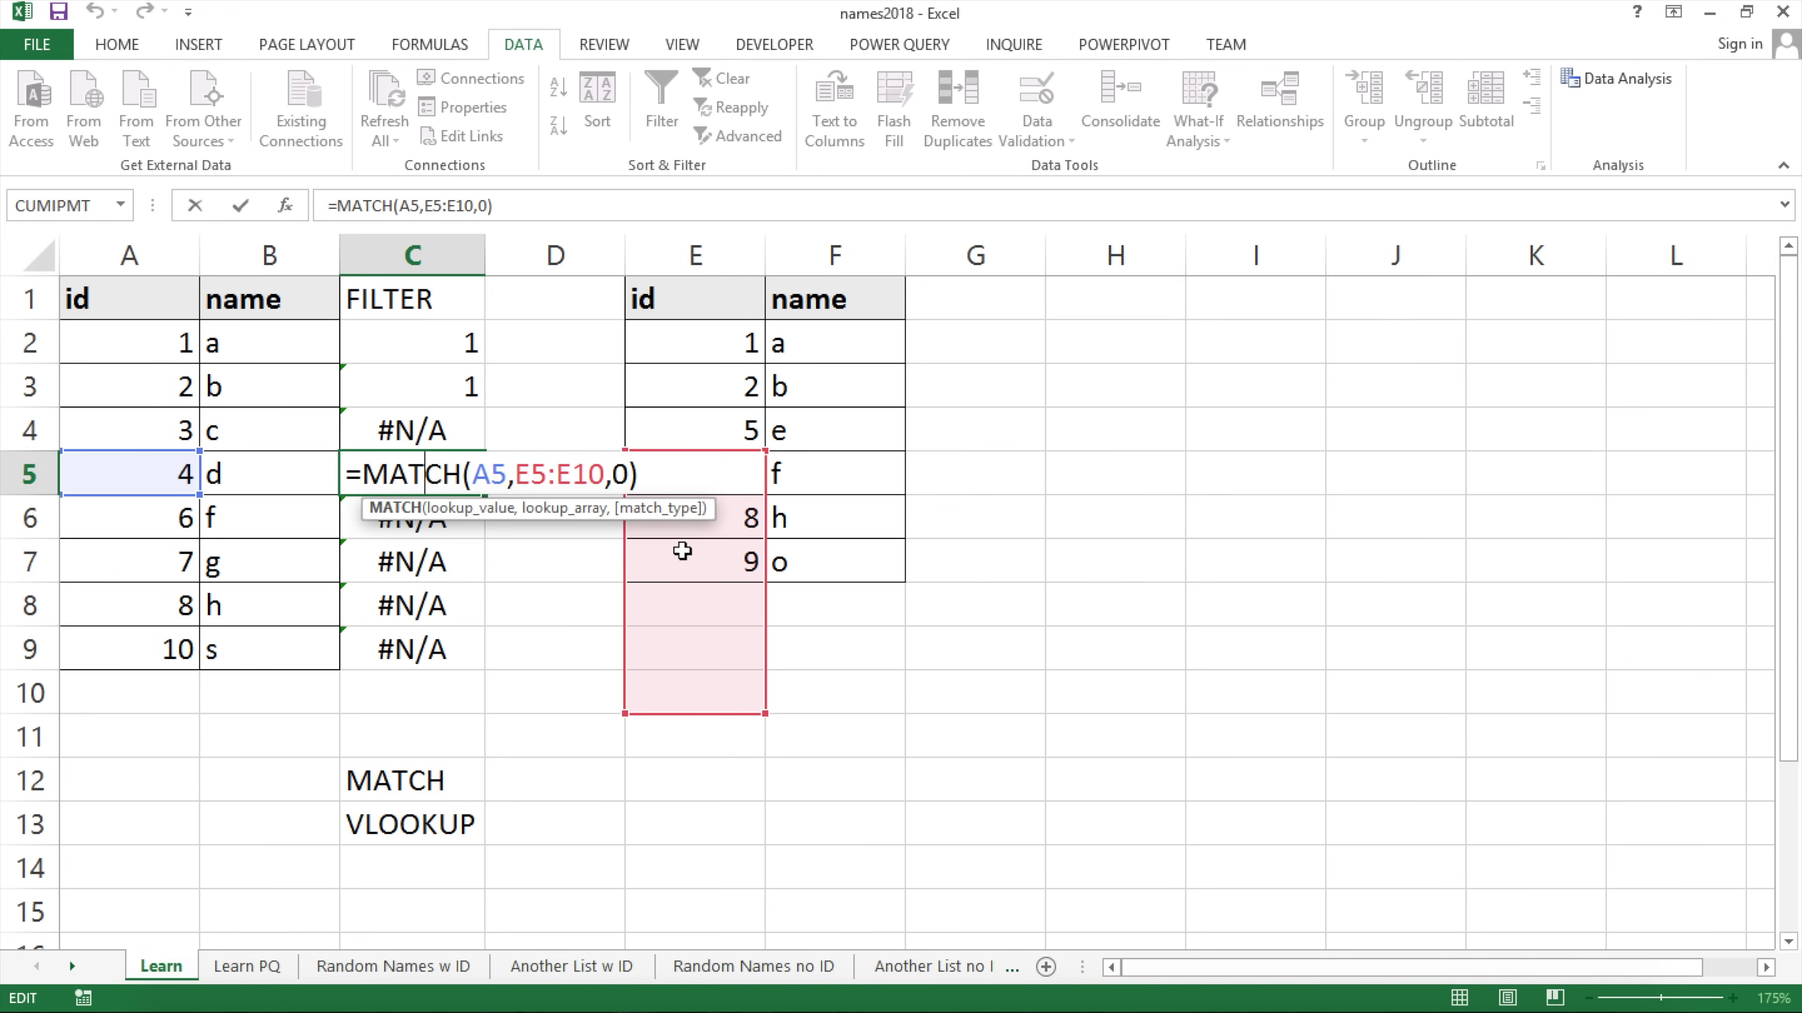
key("ctrl+Return")
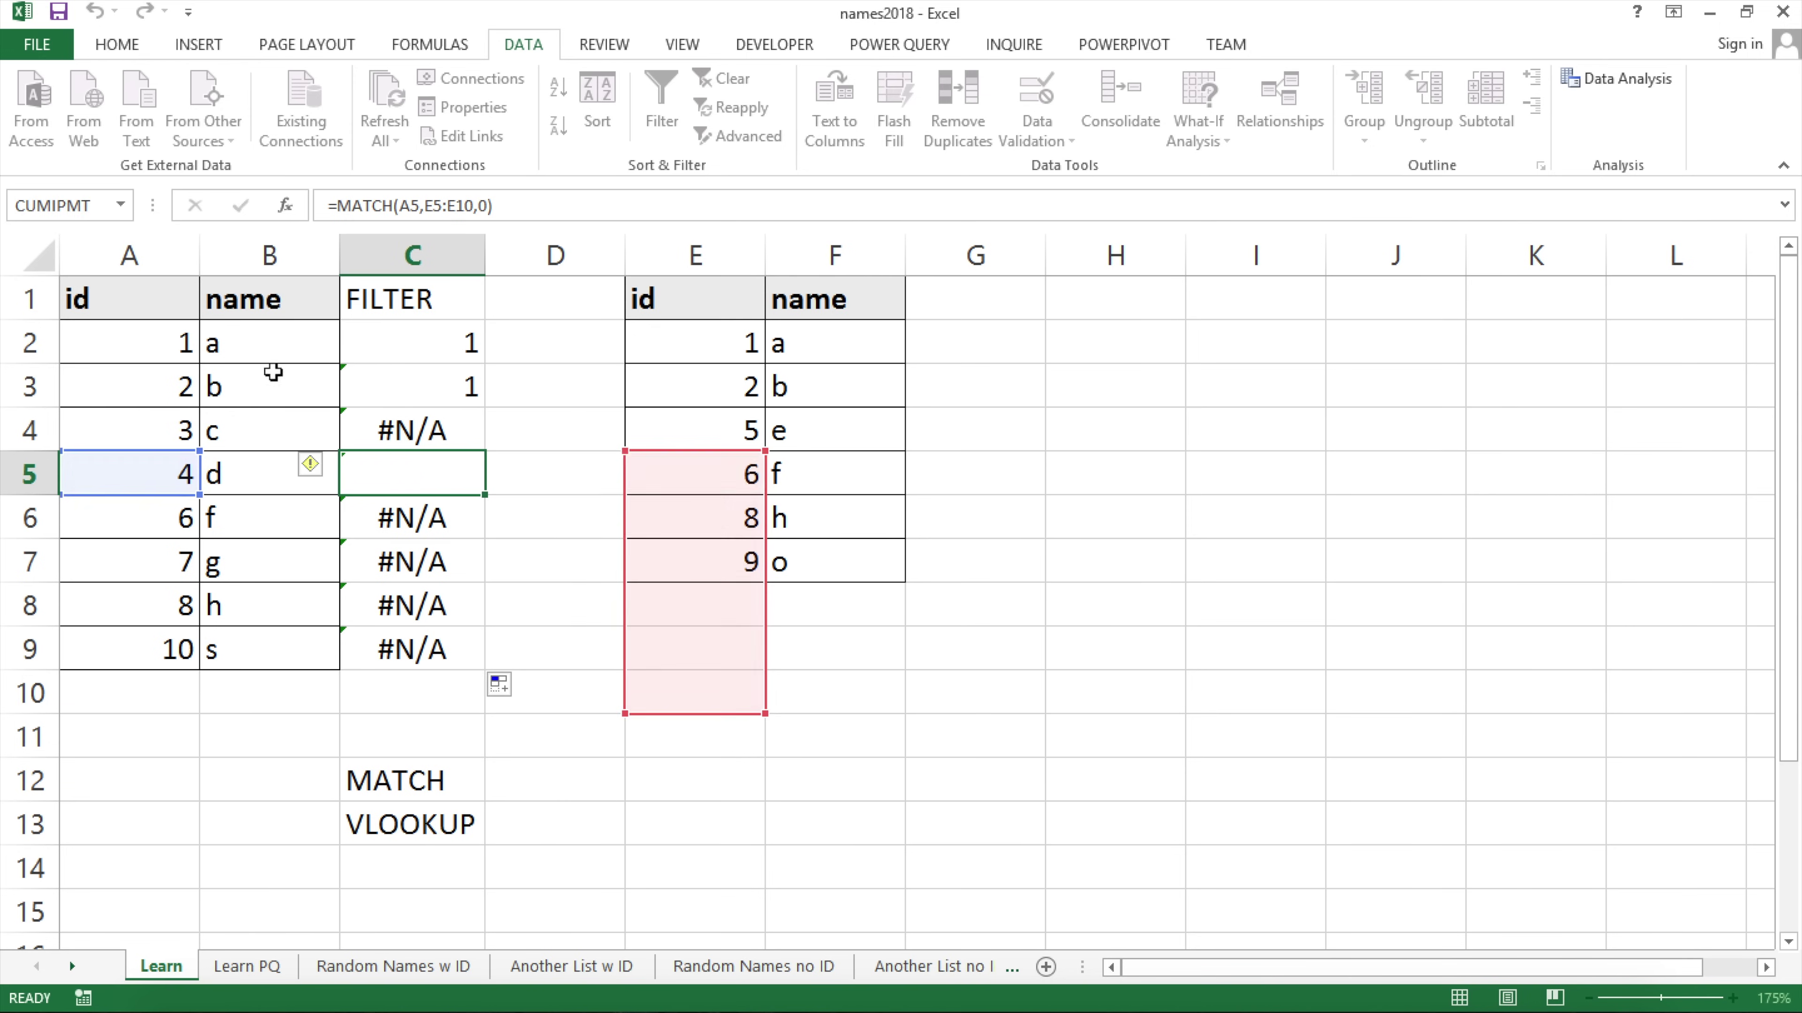
Make the lookup range in C2 absolute, giving =MATCH(A2,$E$2:$E$7,0), and fill the formula down to C9.
double_click(376, 344)
left_click_drag(512, 350, 587, 343)
key("F4")
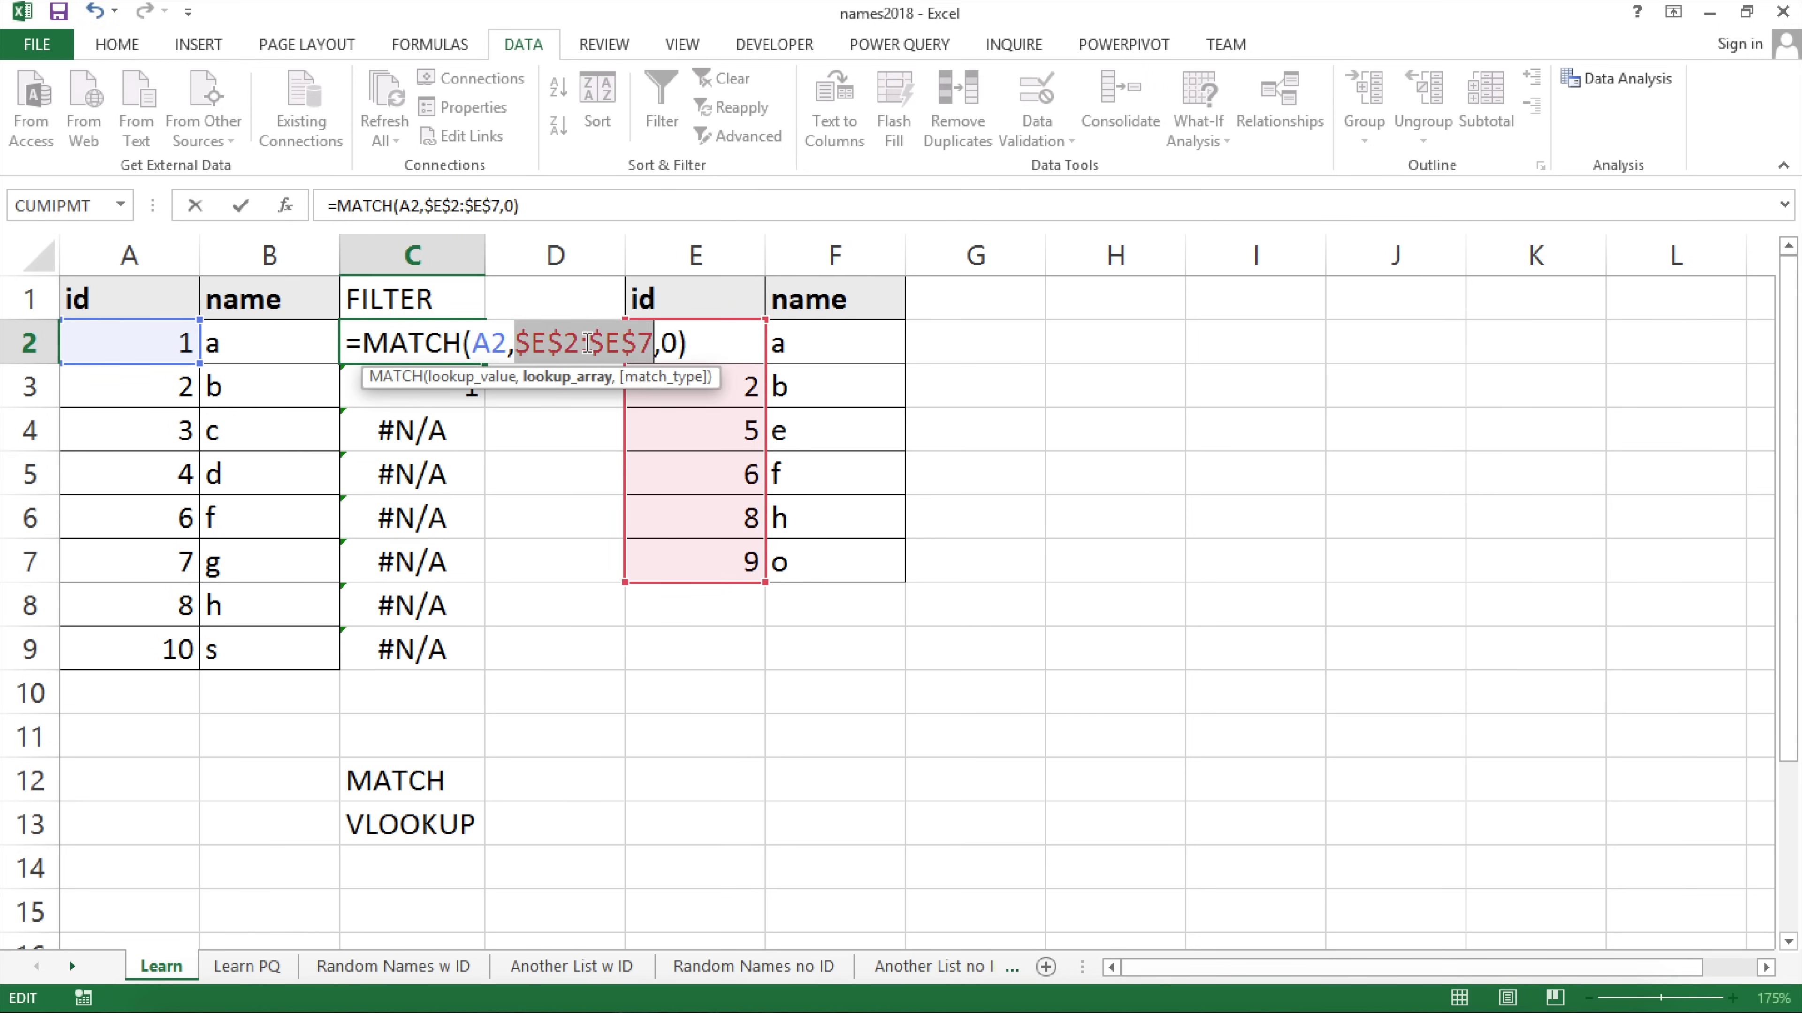
key("Return")
left_click(402, 342)
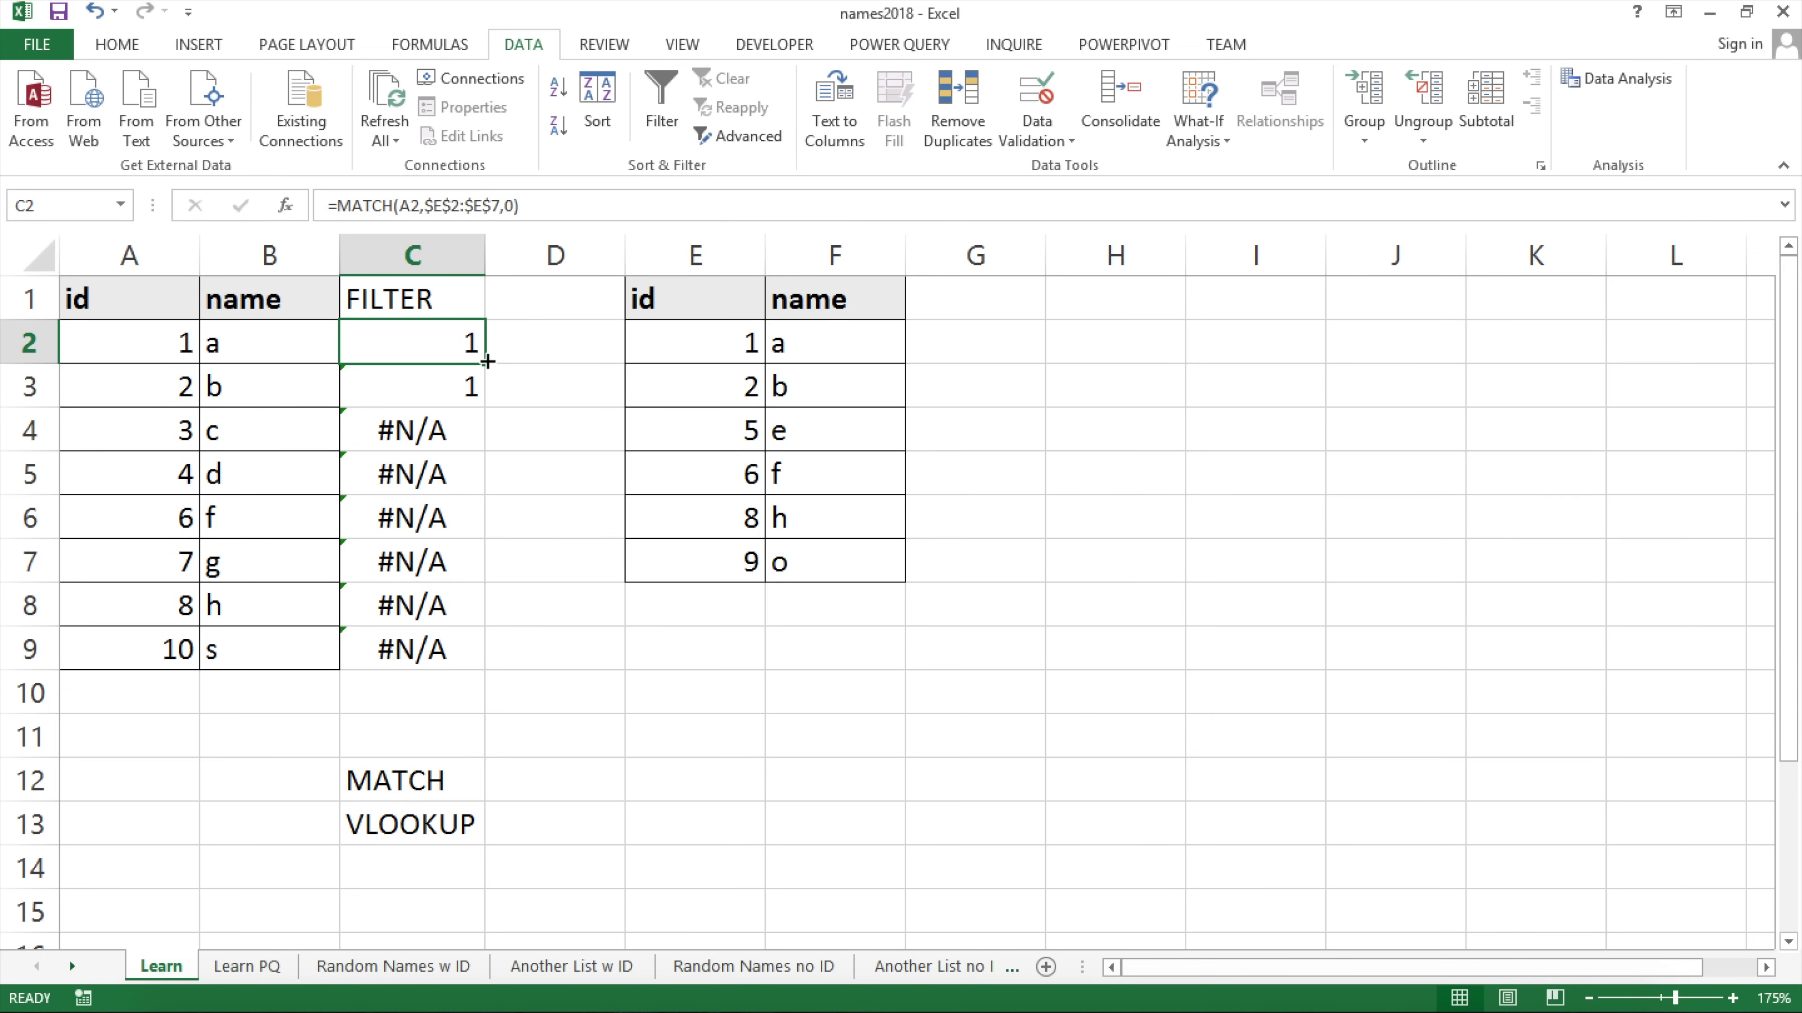
double_click(486, 361)
Wrap the formula in C2 in ISNUMBER so it reads =ISNUMBER(MATCH(A2,$E$2:$E$7,0)).
double_click(468, 343)
type("ISNUMBER")
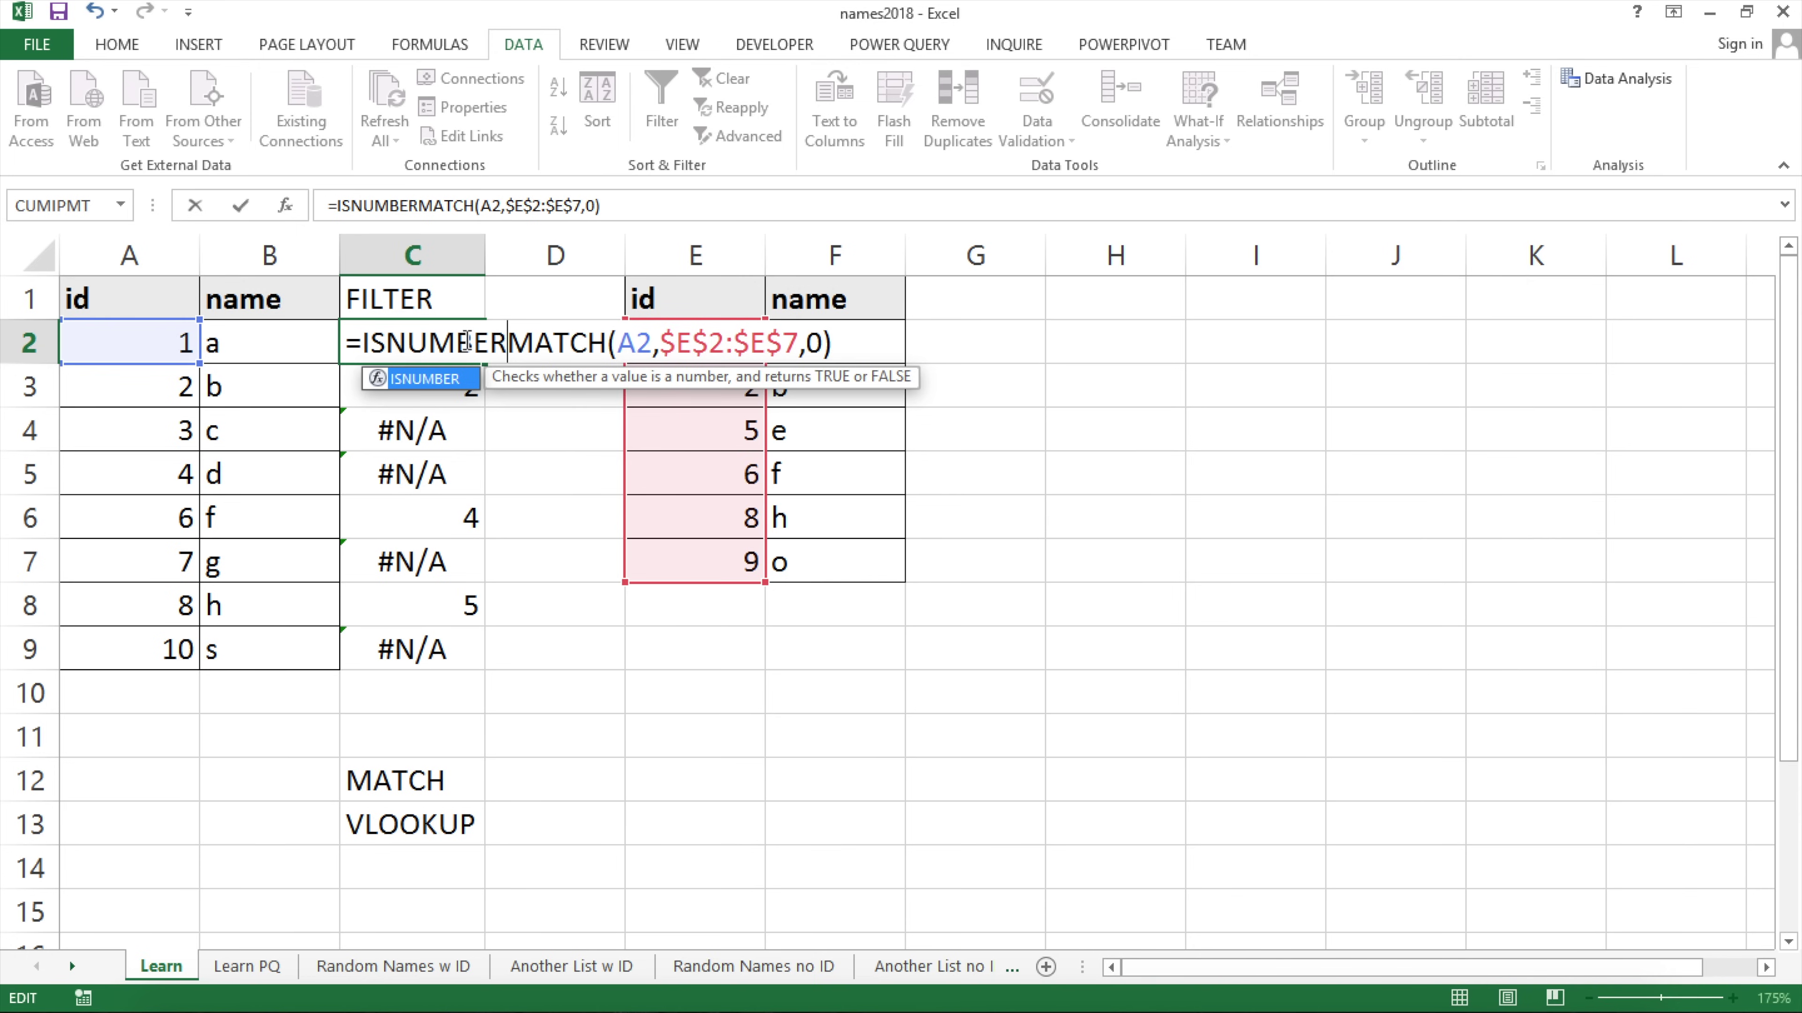
type("(")
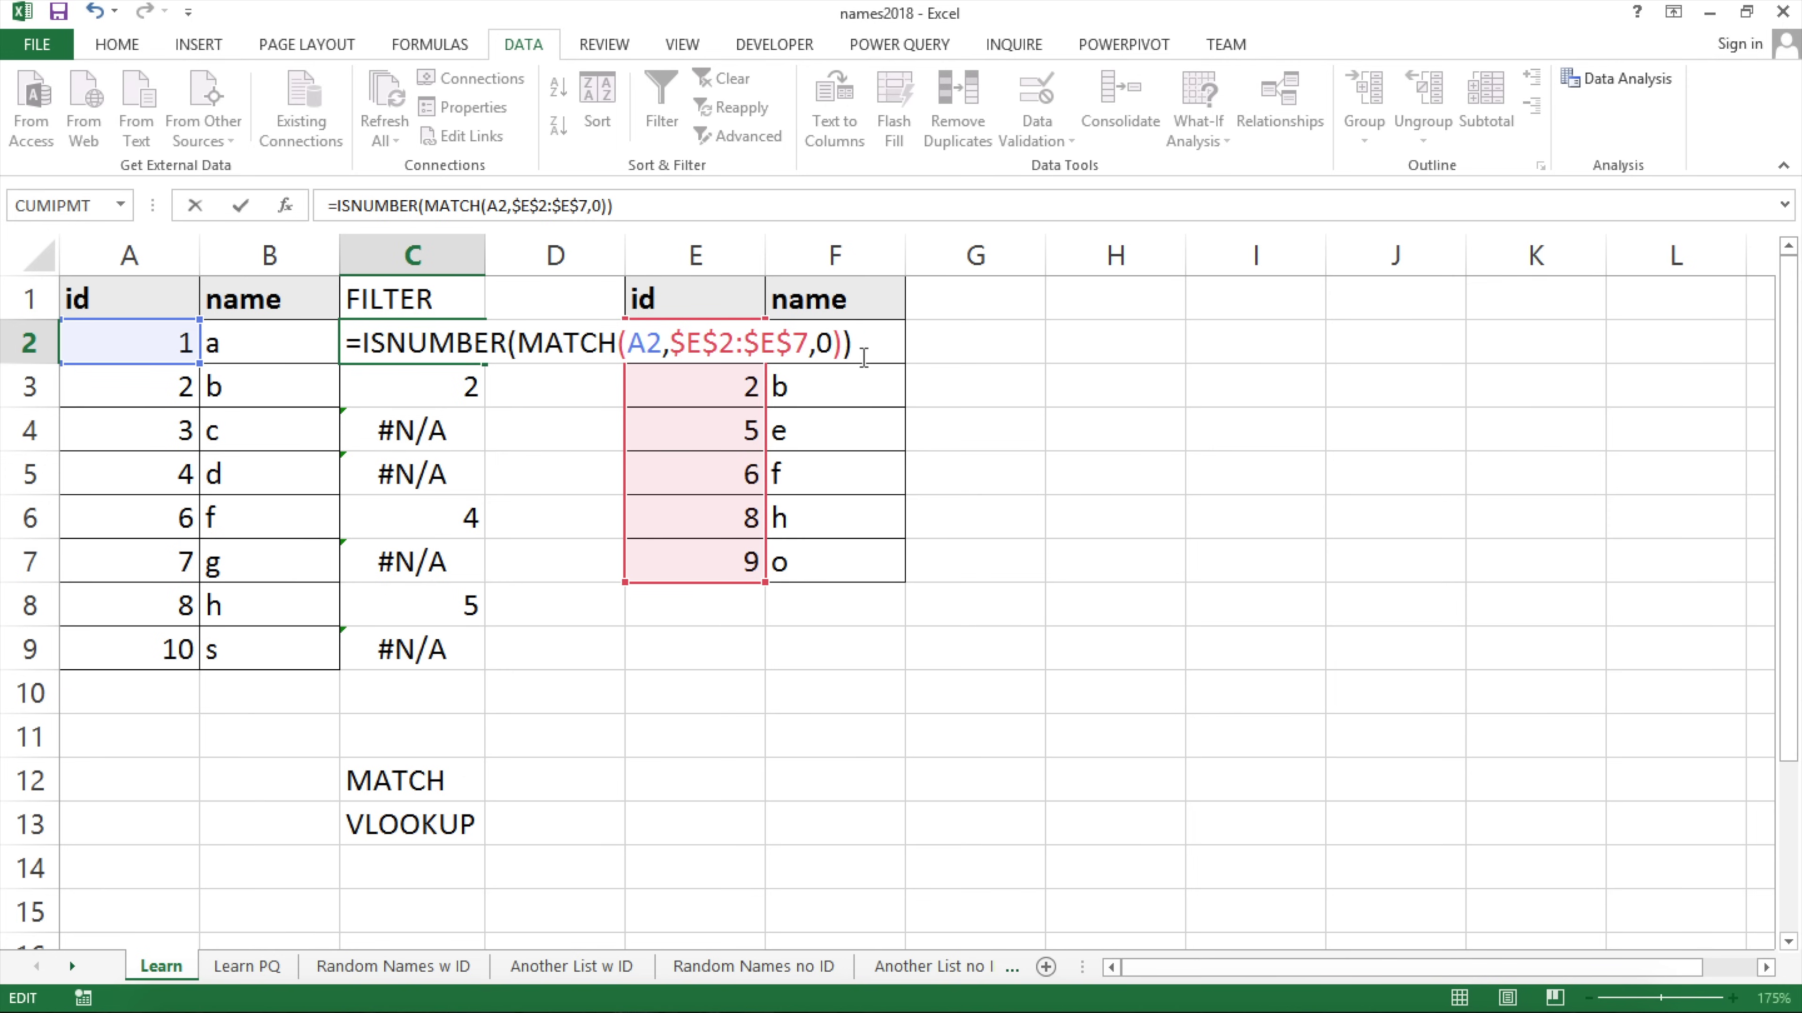
Clear the formulas from C2:C9, keeping the FILTER header.
left_click_drag(867, 351, 382, 366)
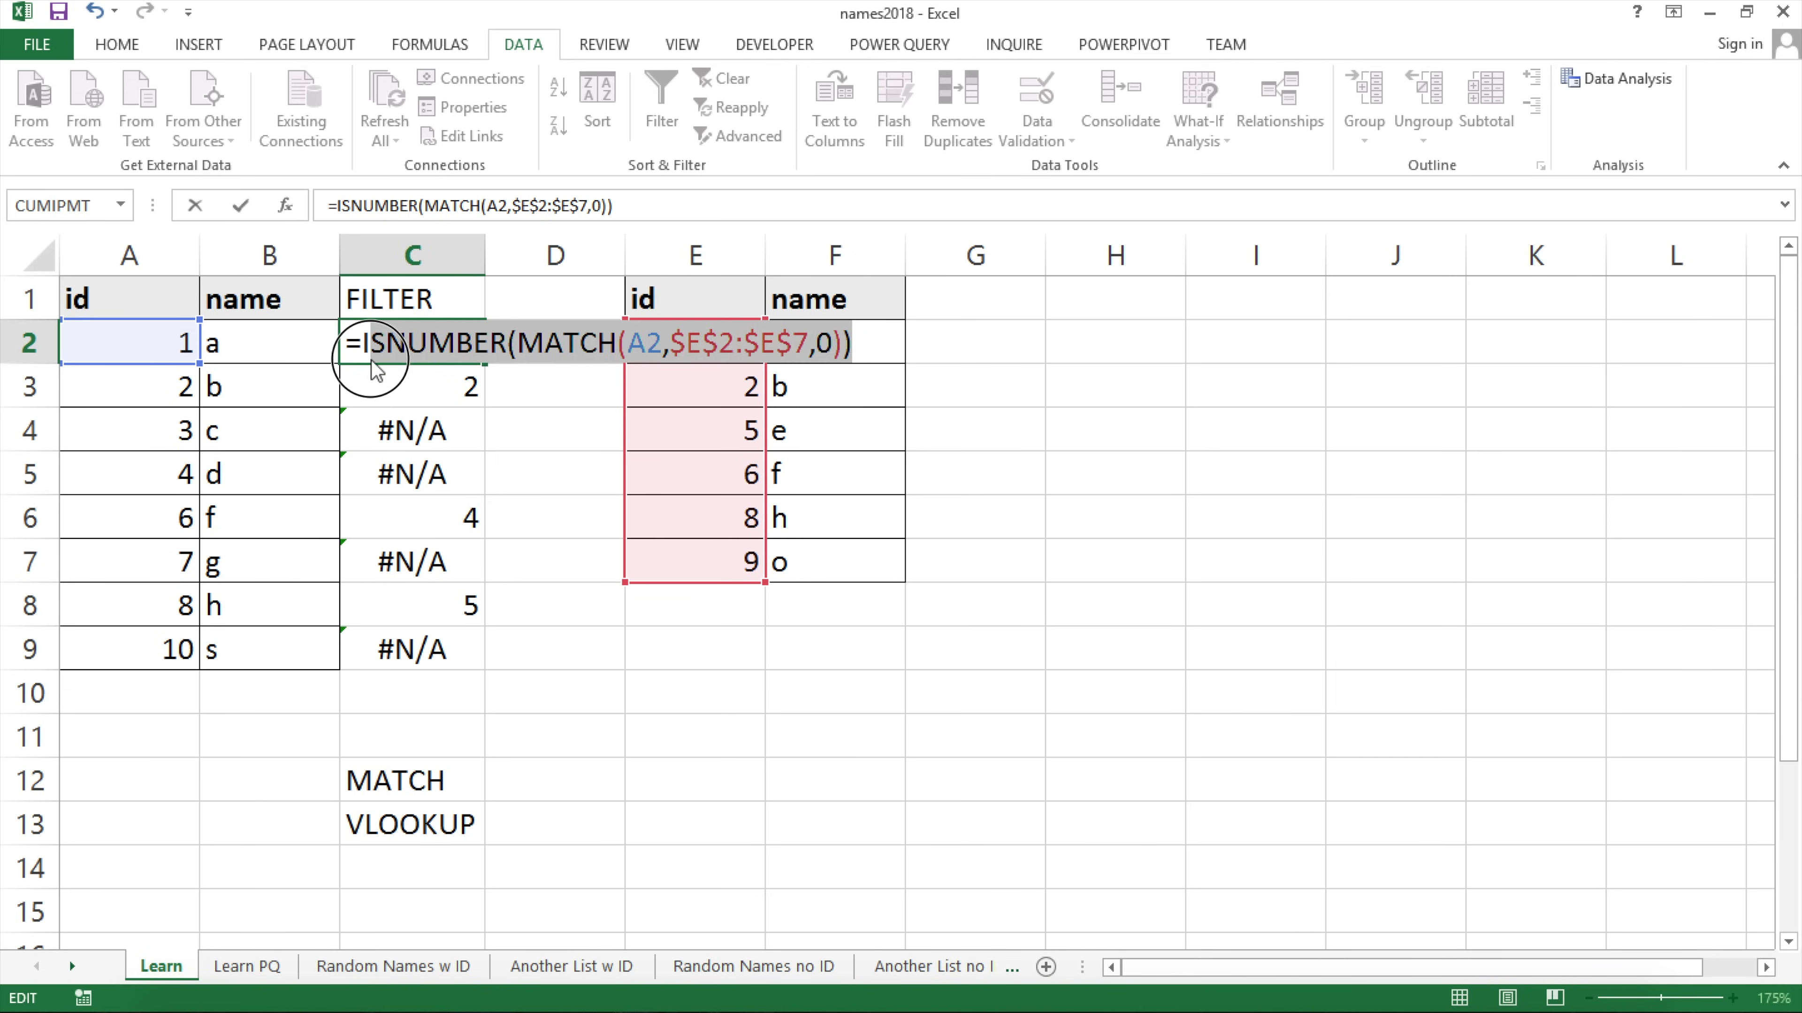
key("Escape")
left_click_drag(359, 365, 439, 660)
key("Delete")
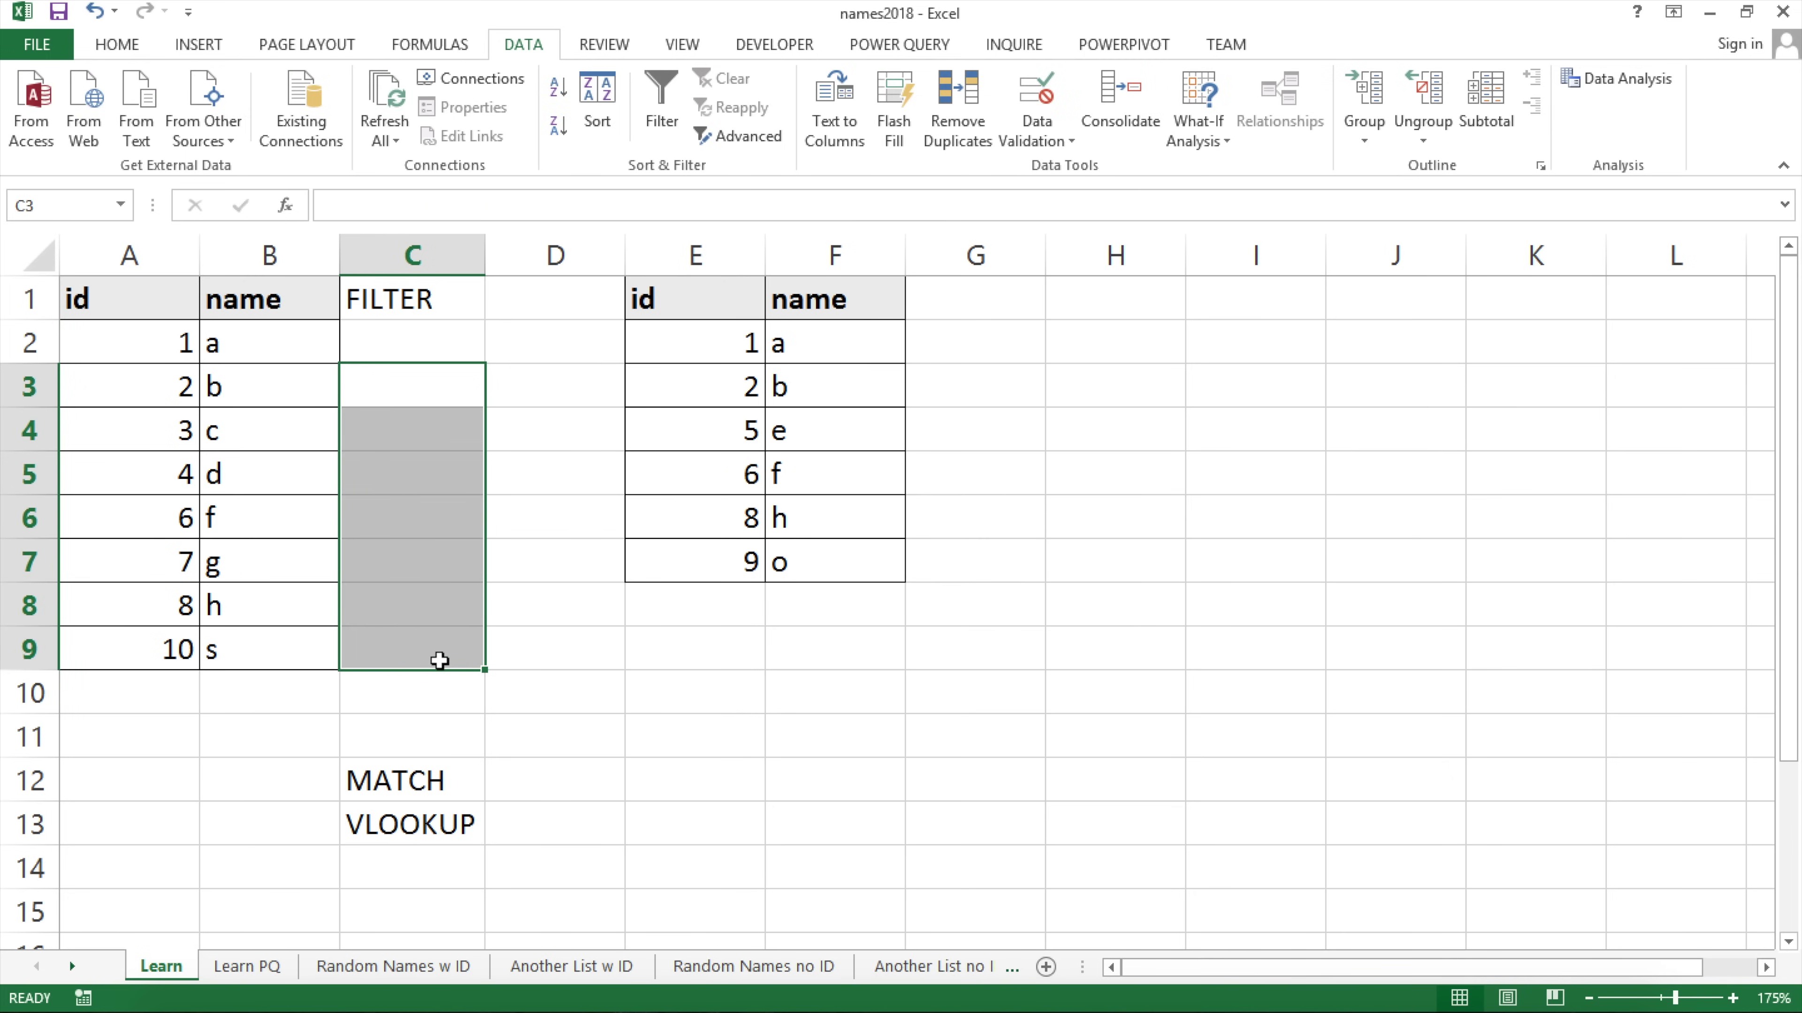
Begin a VLOOKUP formula in C2 with A2 as lookup value and the absolute range $E$2:$E$7 as table array.
left_click(448, 346)
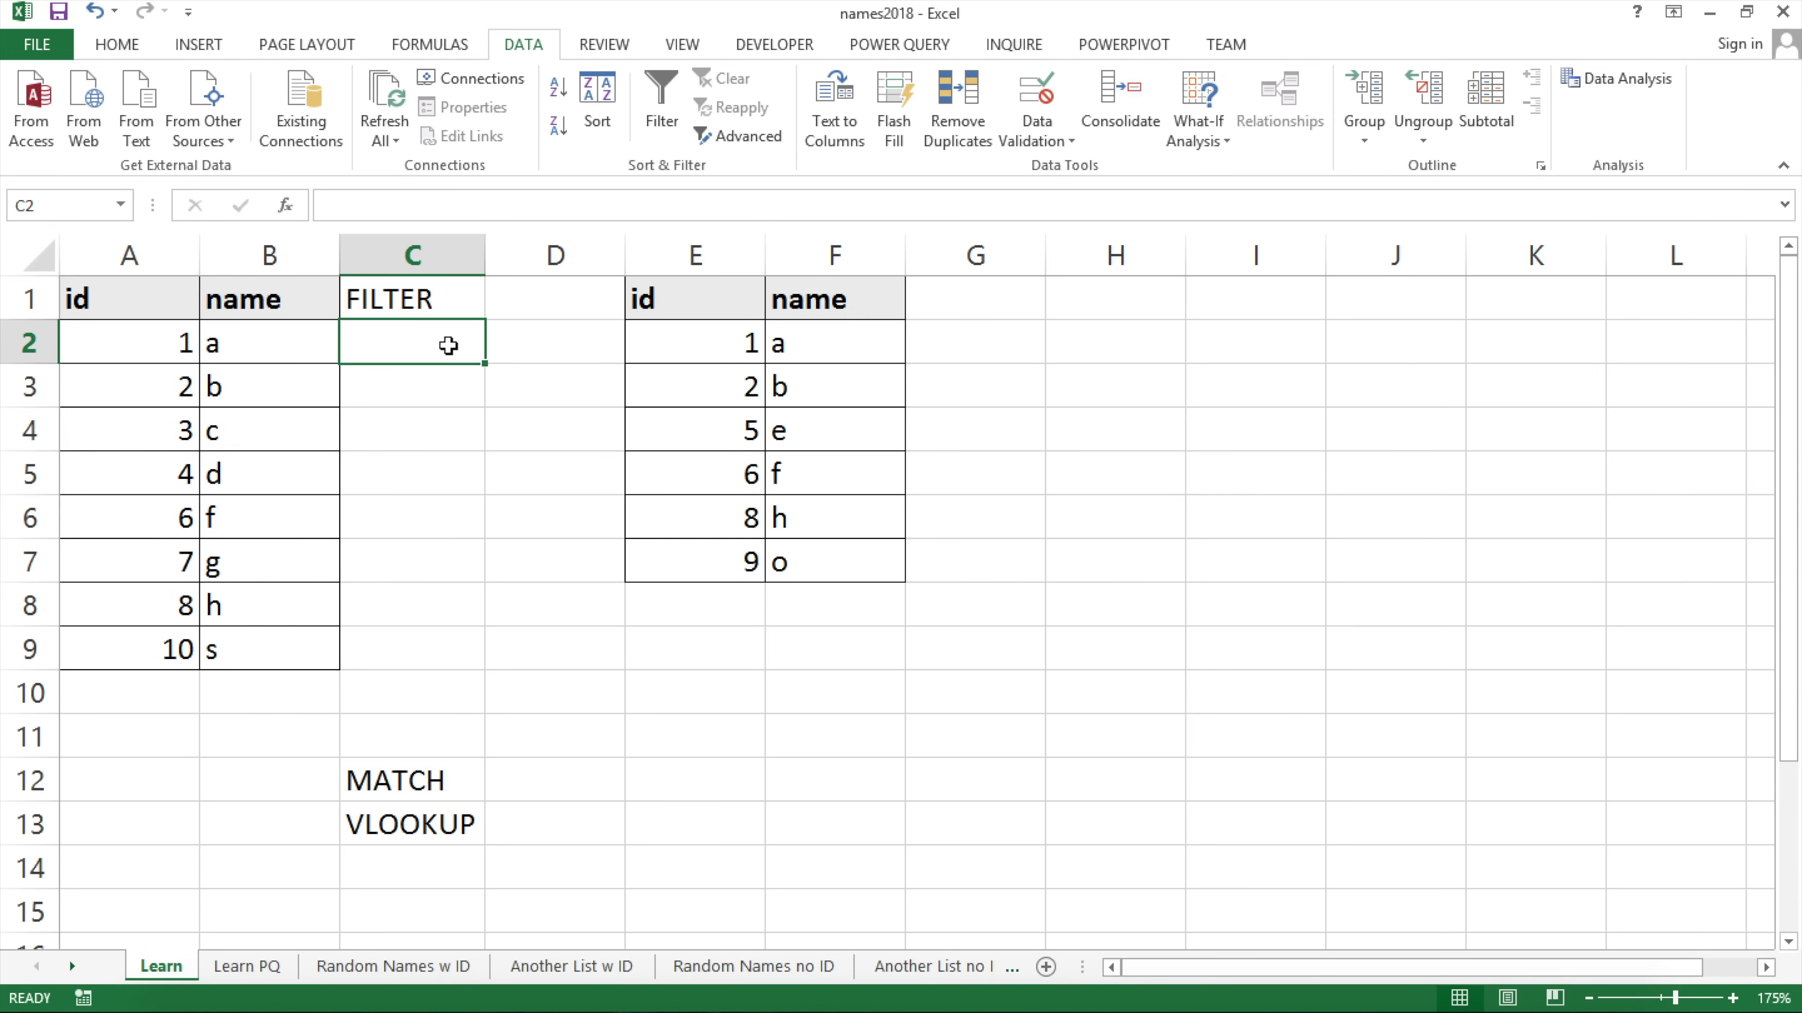
type("=vl")
key("Tab")
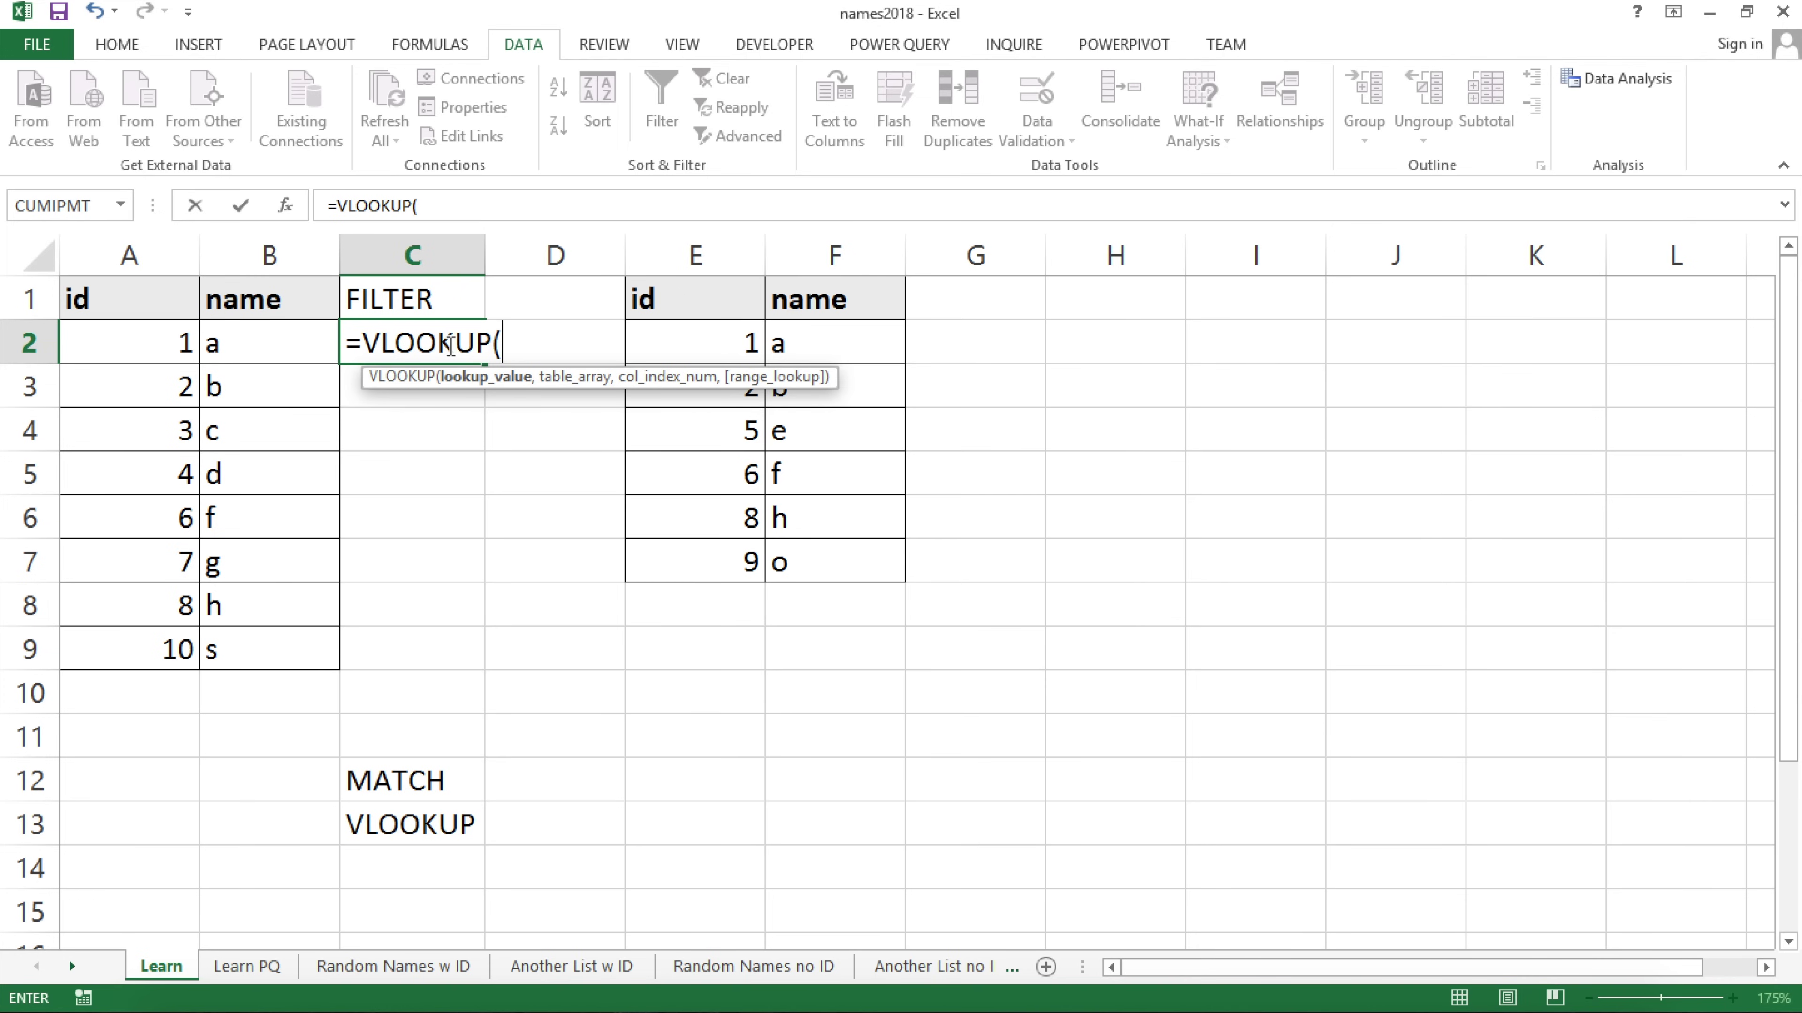
left_click(145, 353)
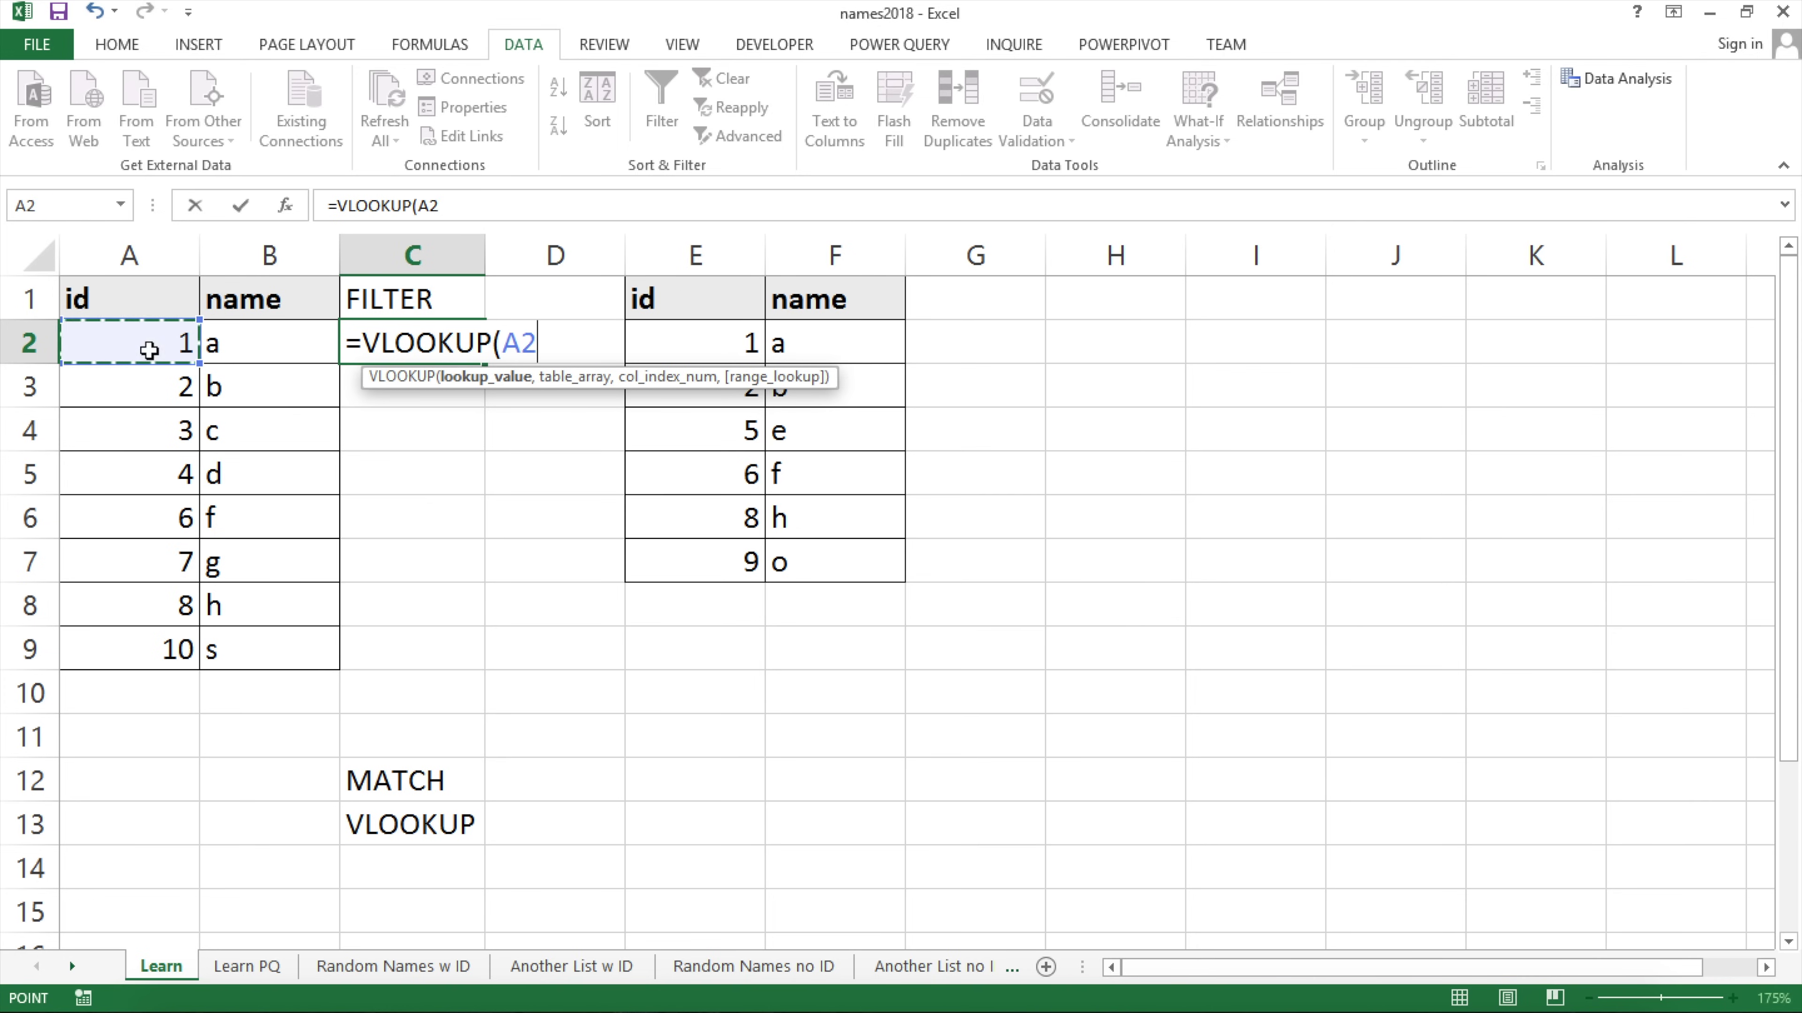
type(",")
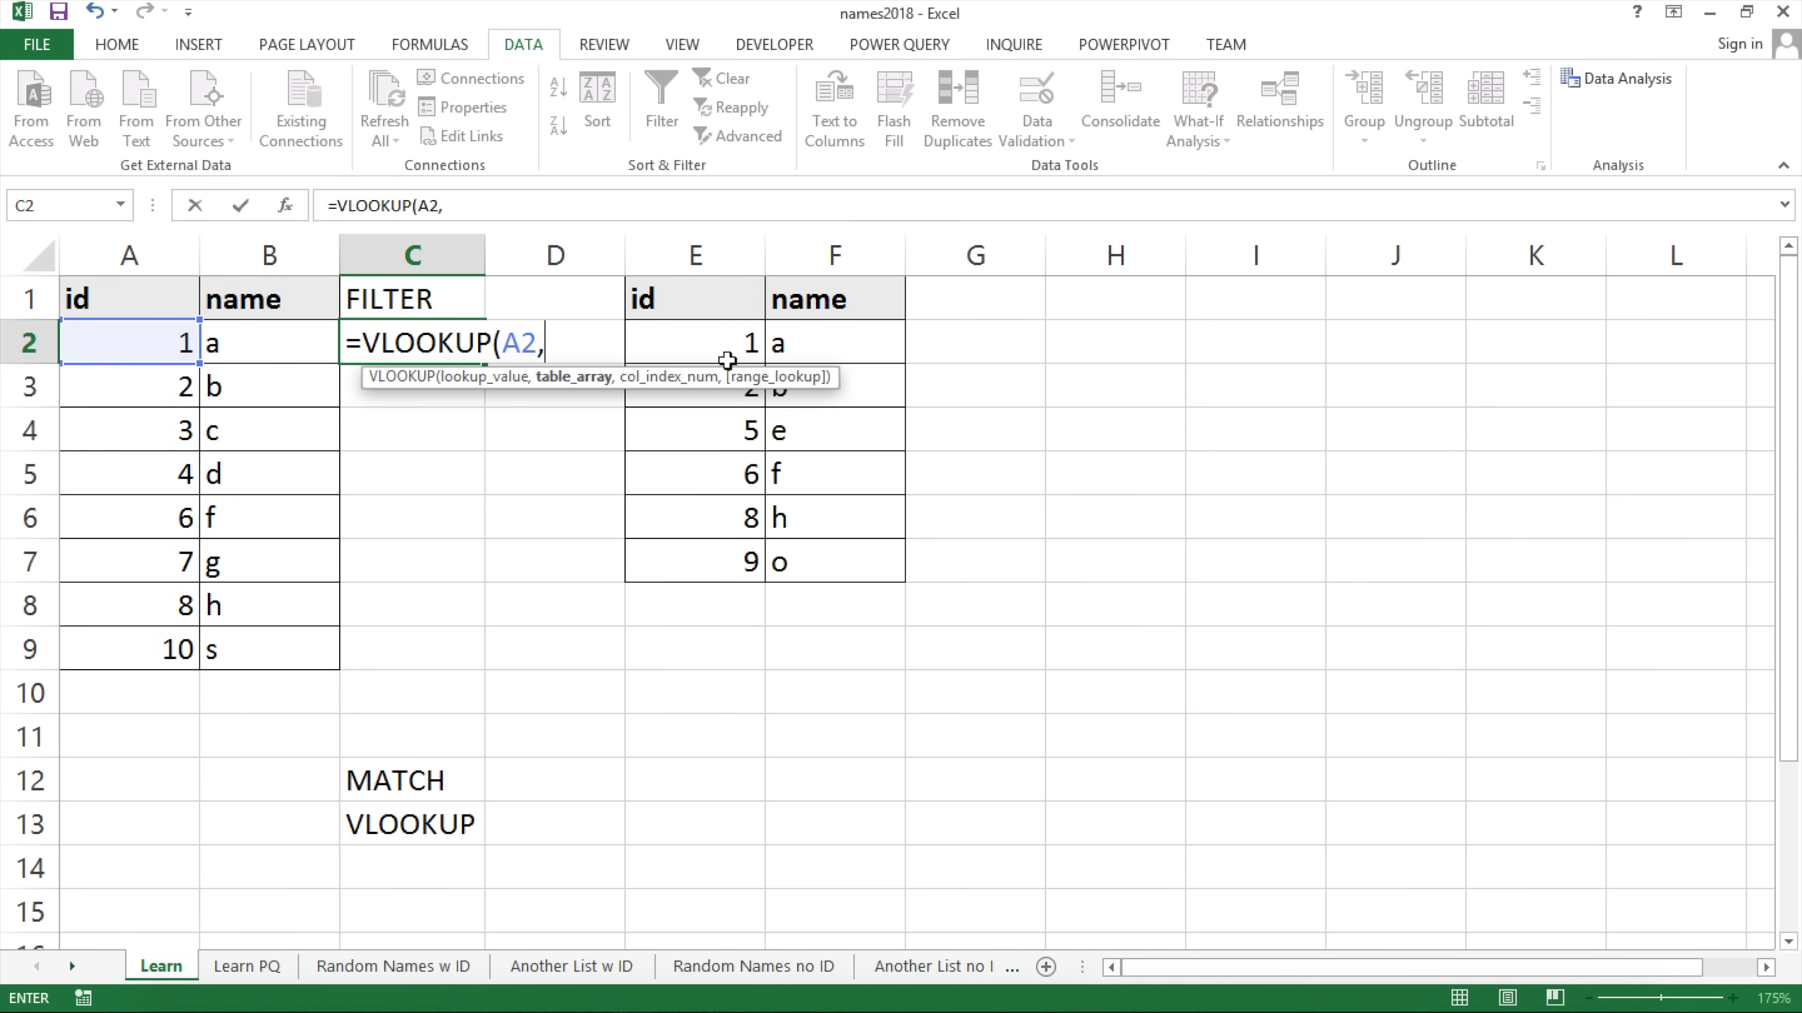
left_click_drag(692, 345, 691, 560)
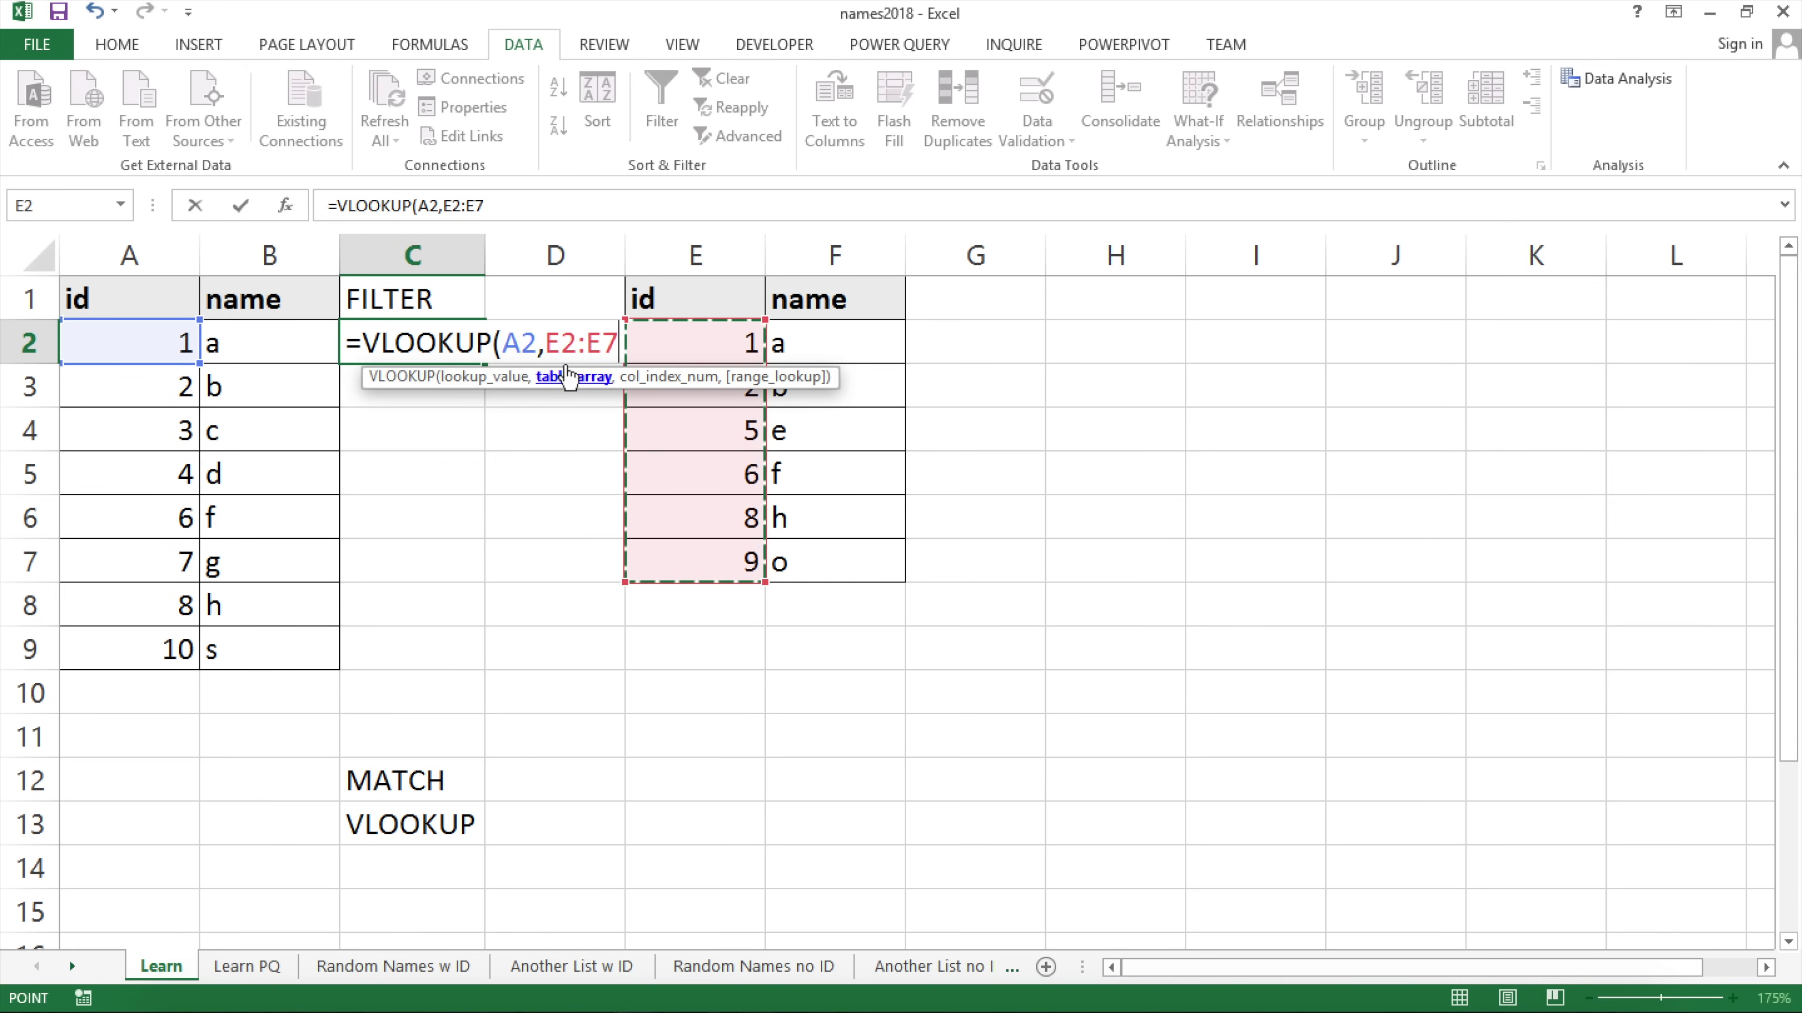
key("F4")
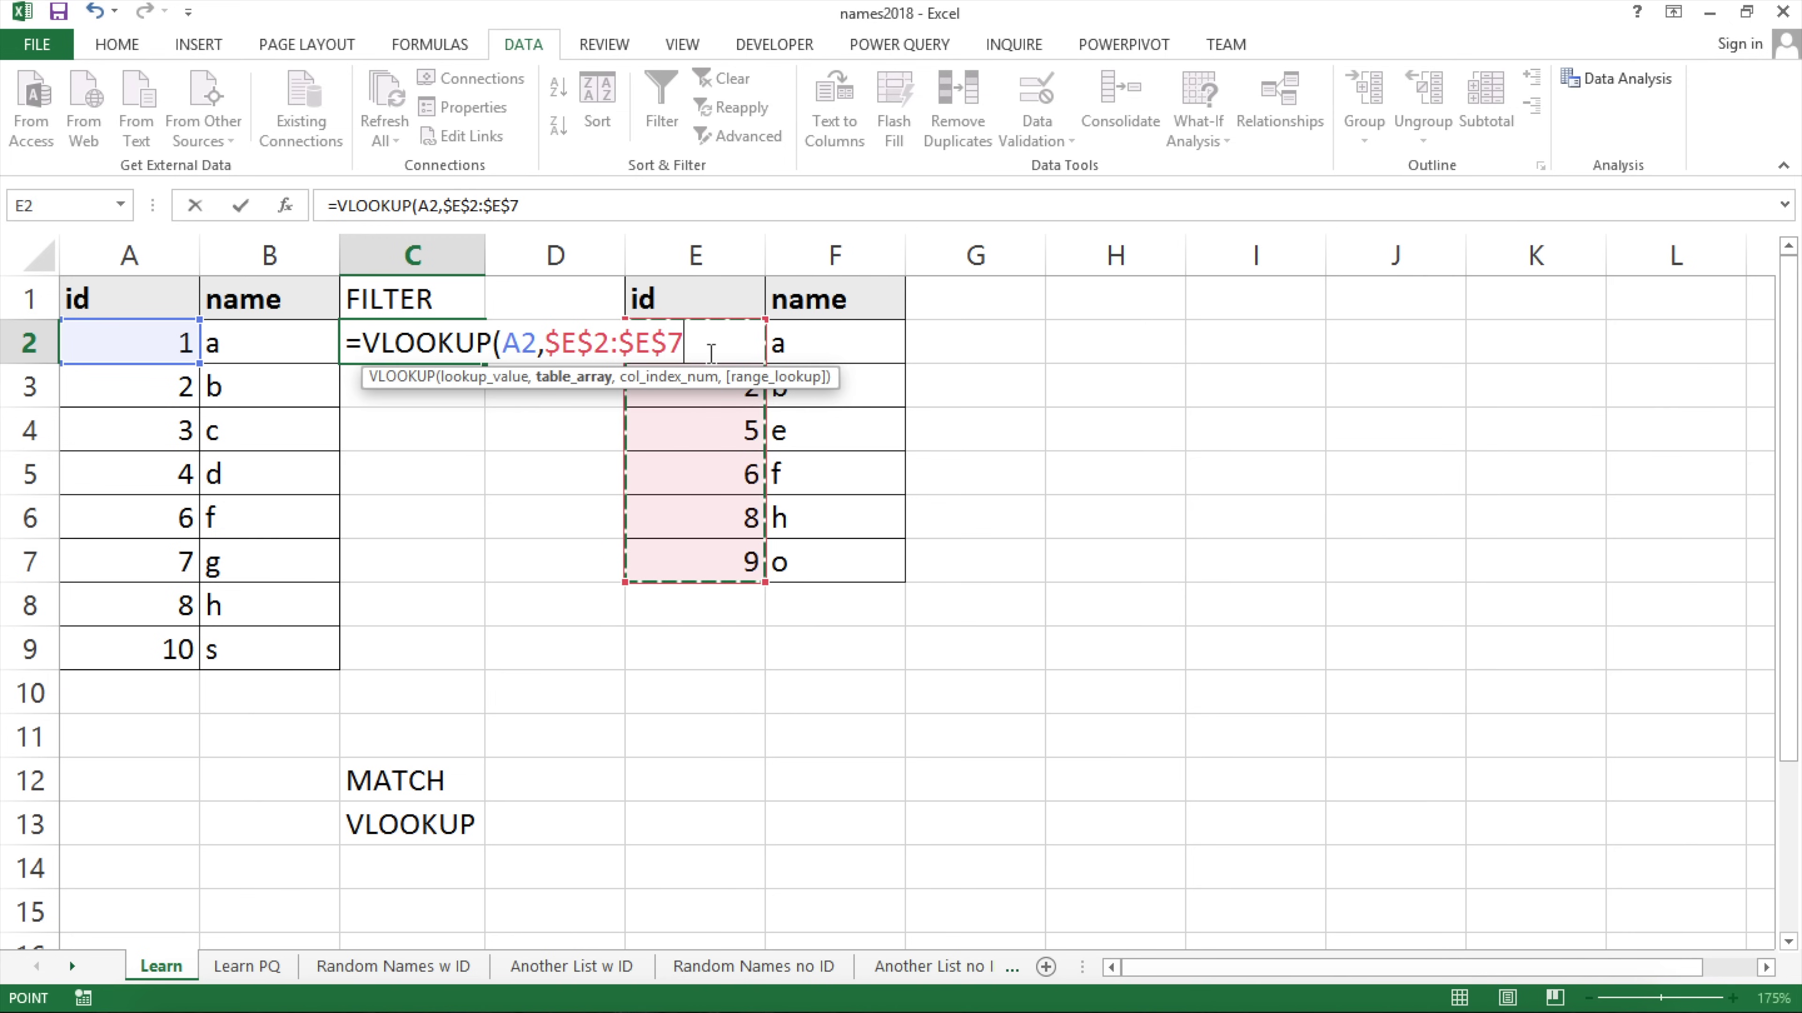
Complete the VLOOKUP in C2 with column index 1 and 0 for exact match, and fill it down to C9.
type(",1")
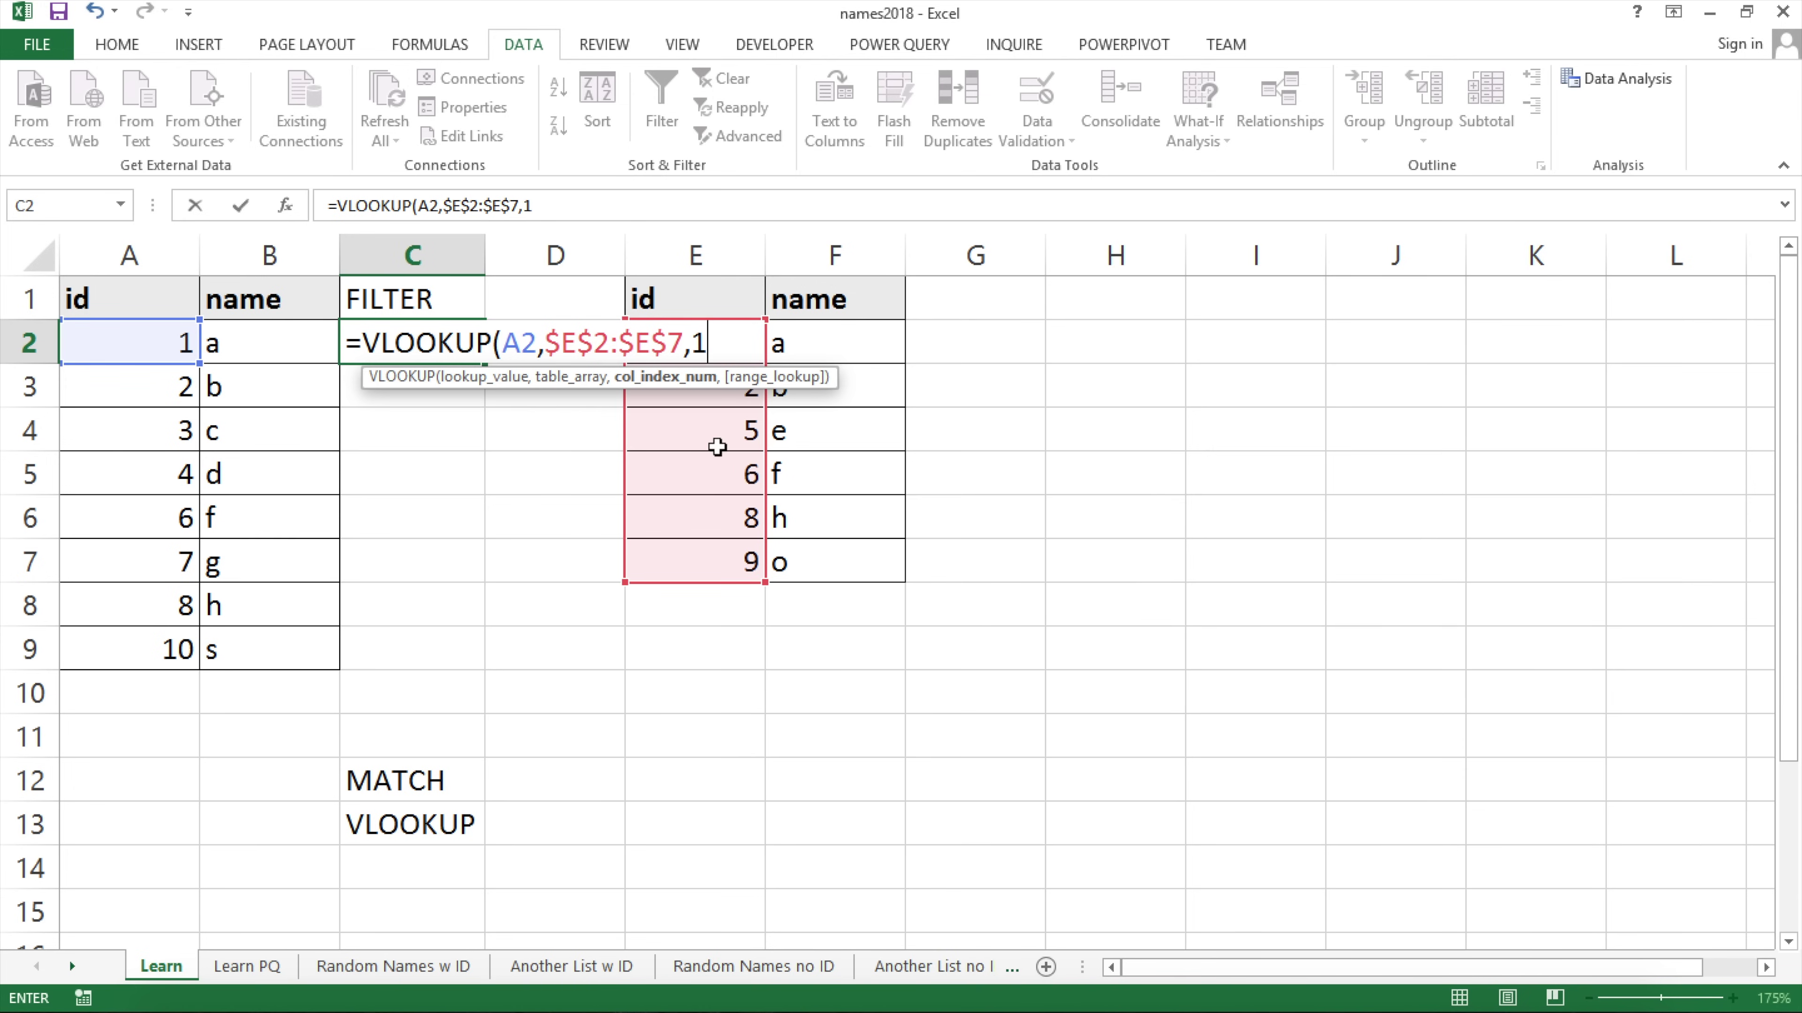
type(",")
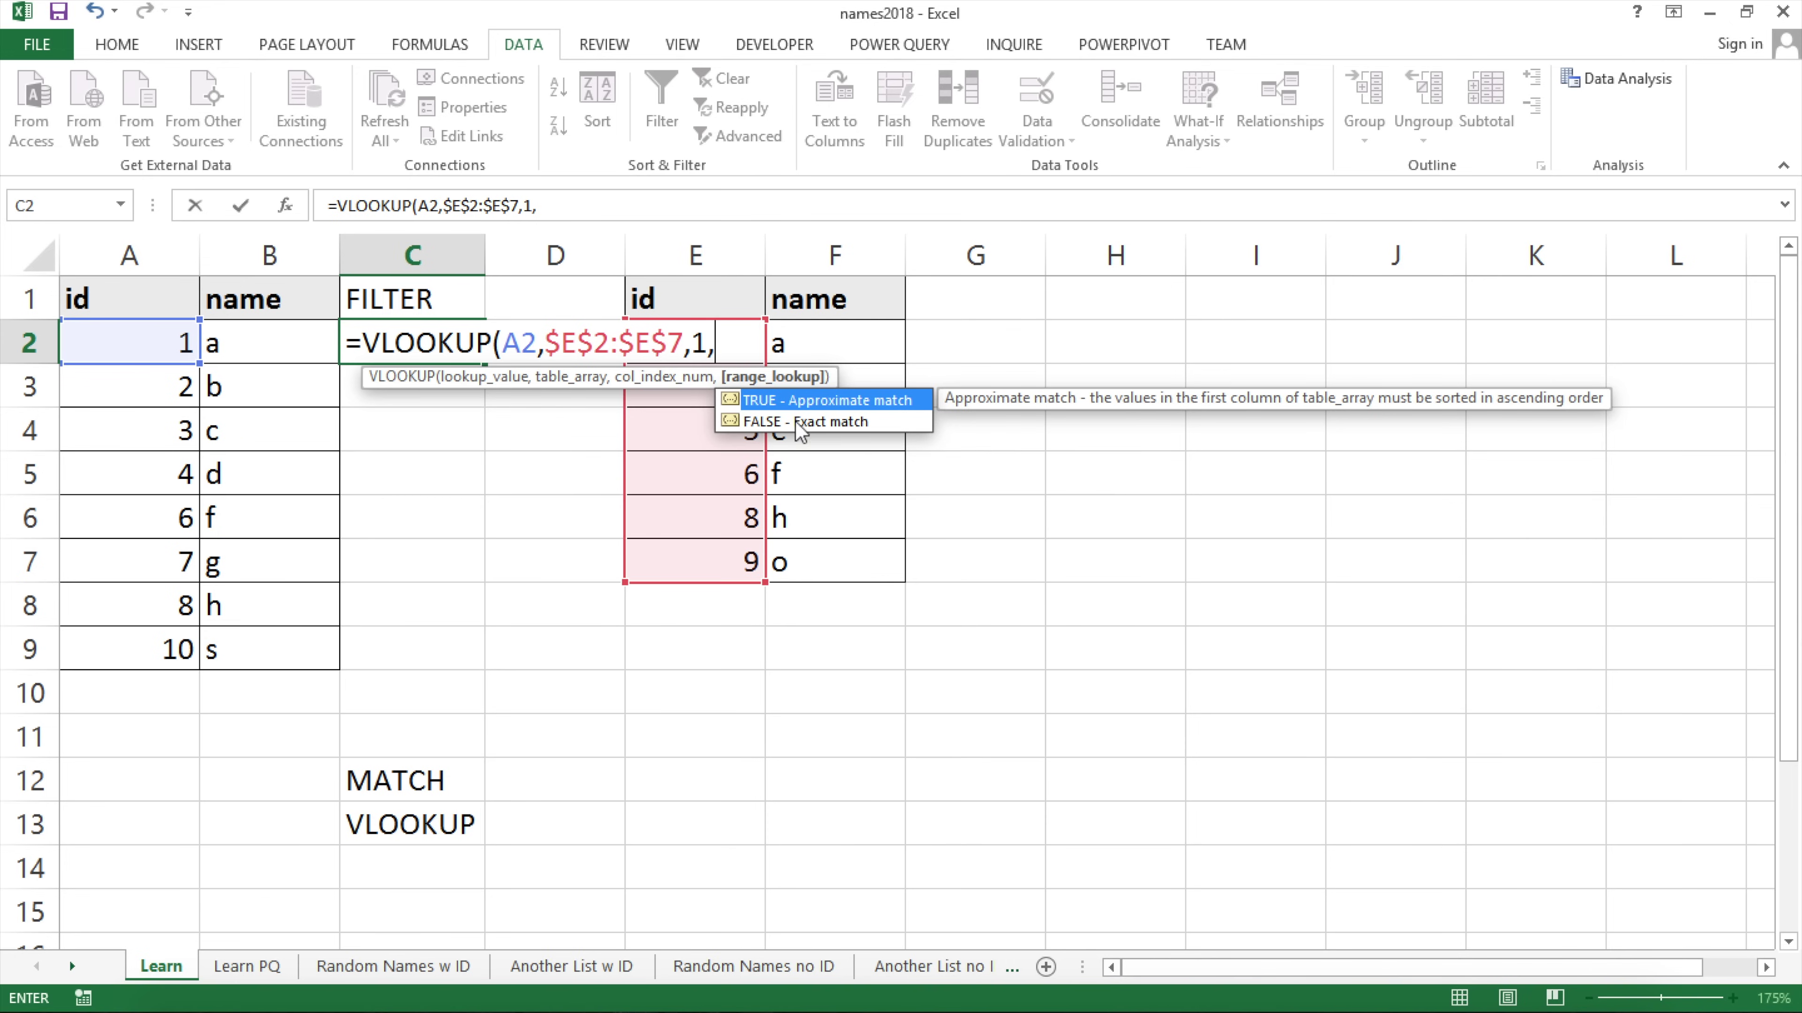
left_click(814, 423)
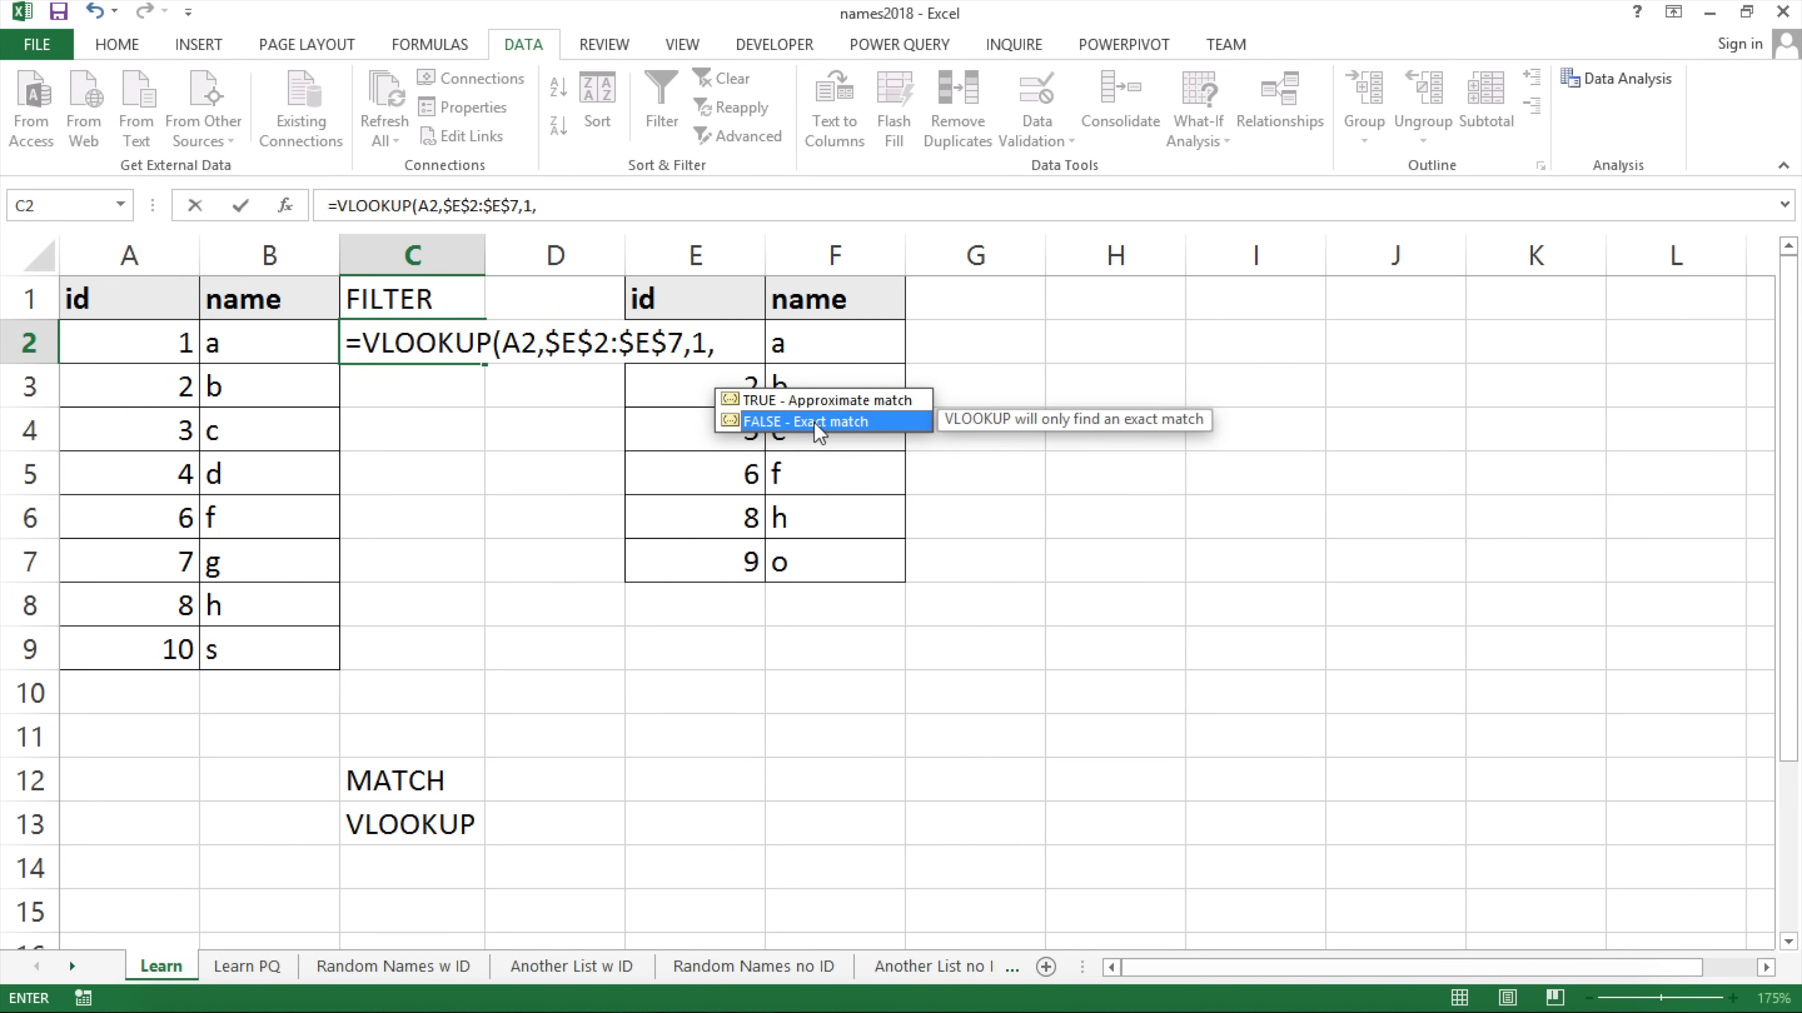
left_click(742, 352)
type("0")
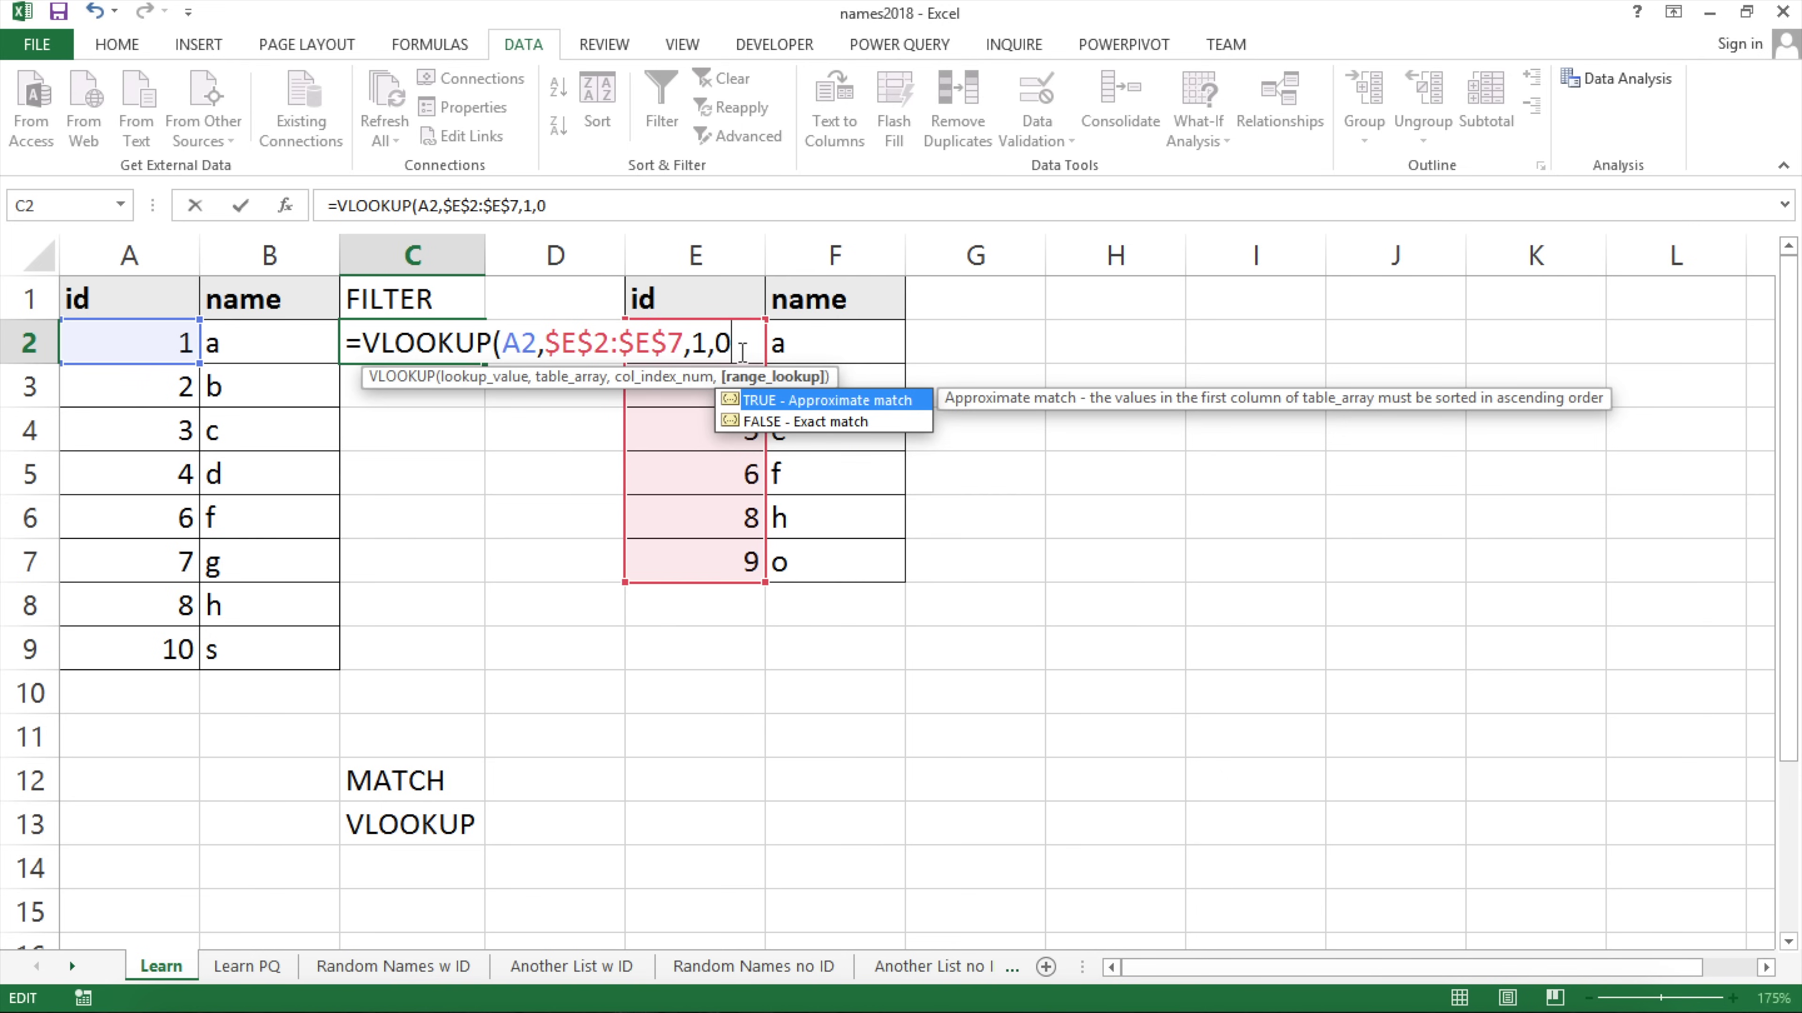
type(")")
key("Return")
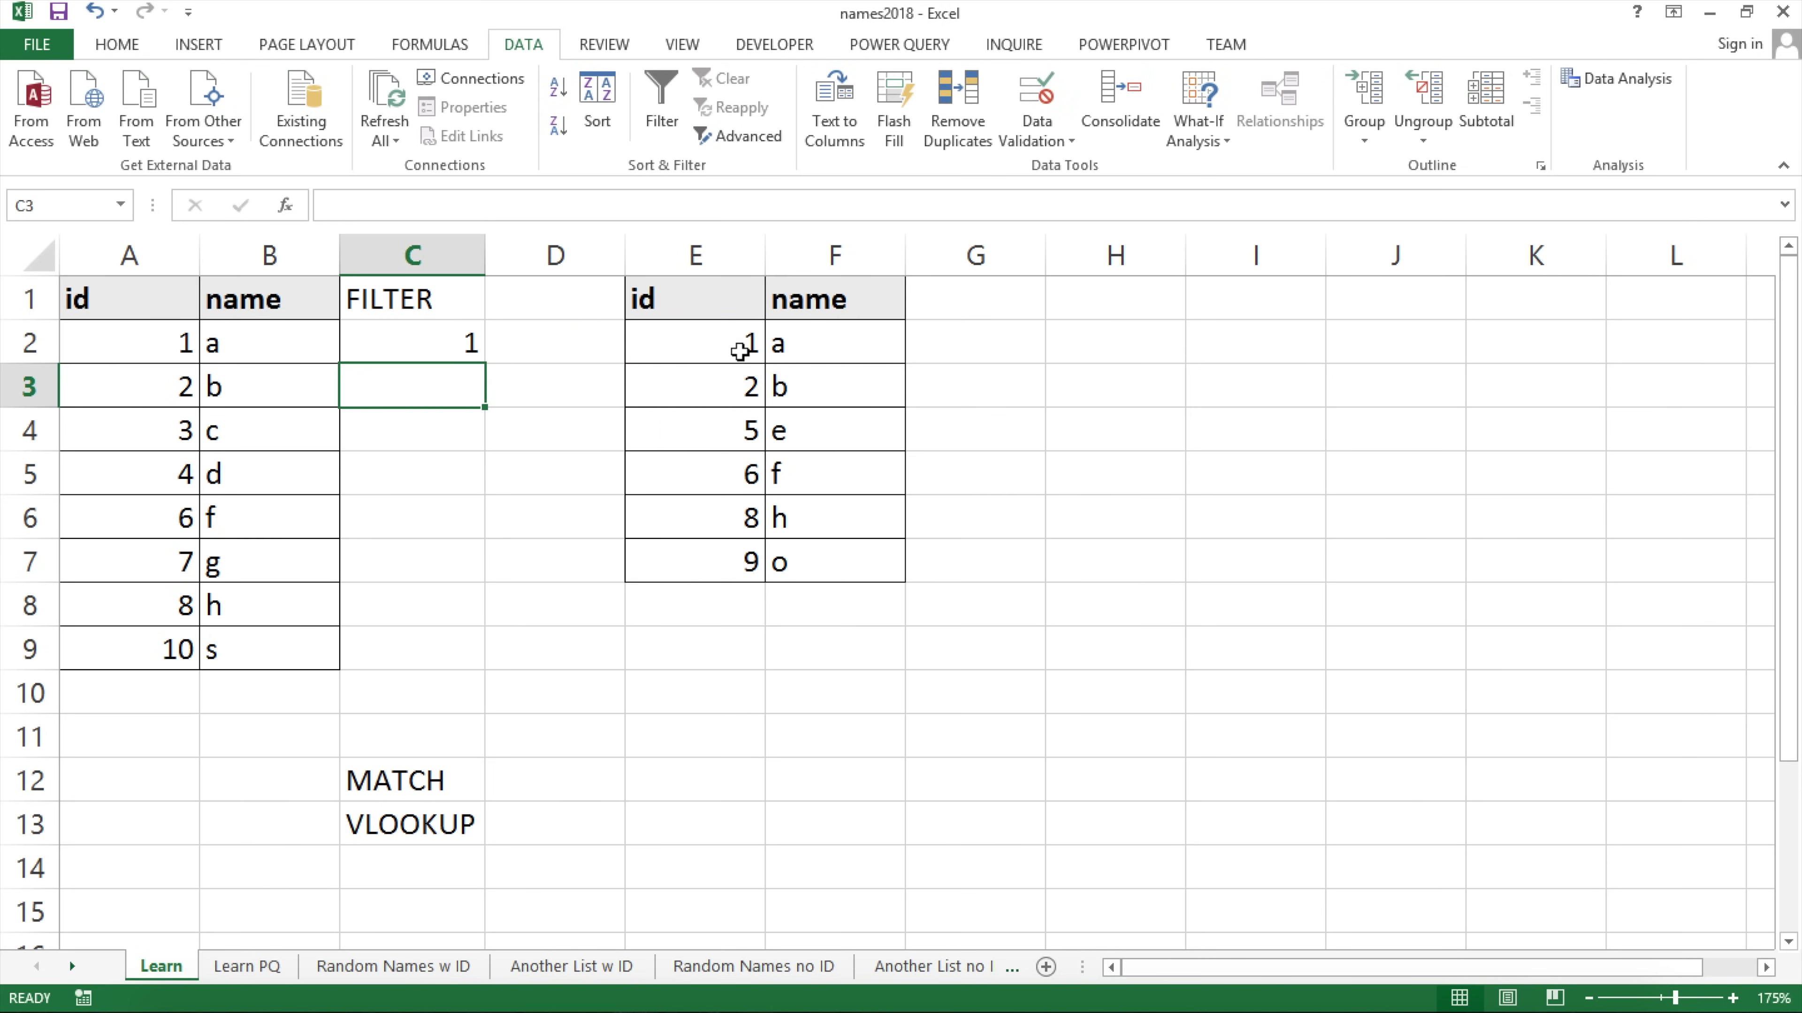
left_click(464, 369)
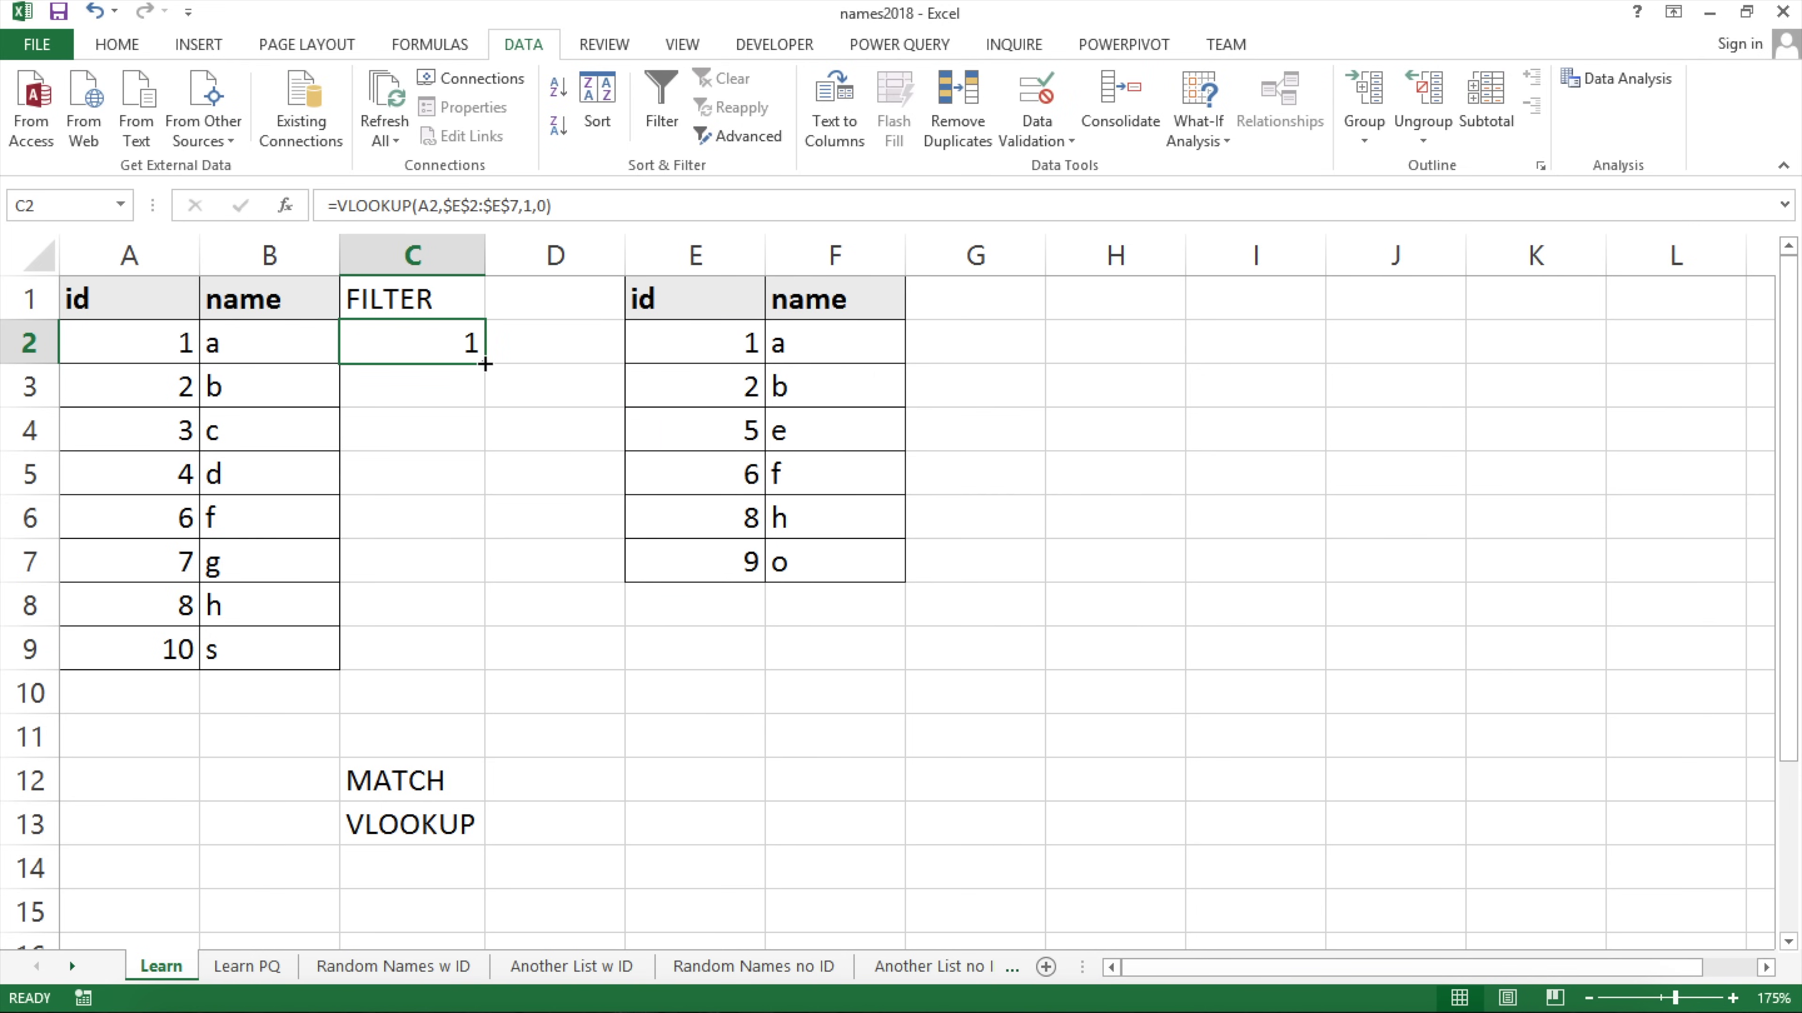
double_click(485, 365)
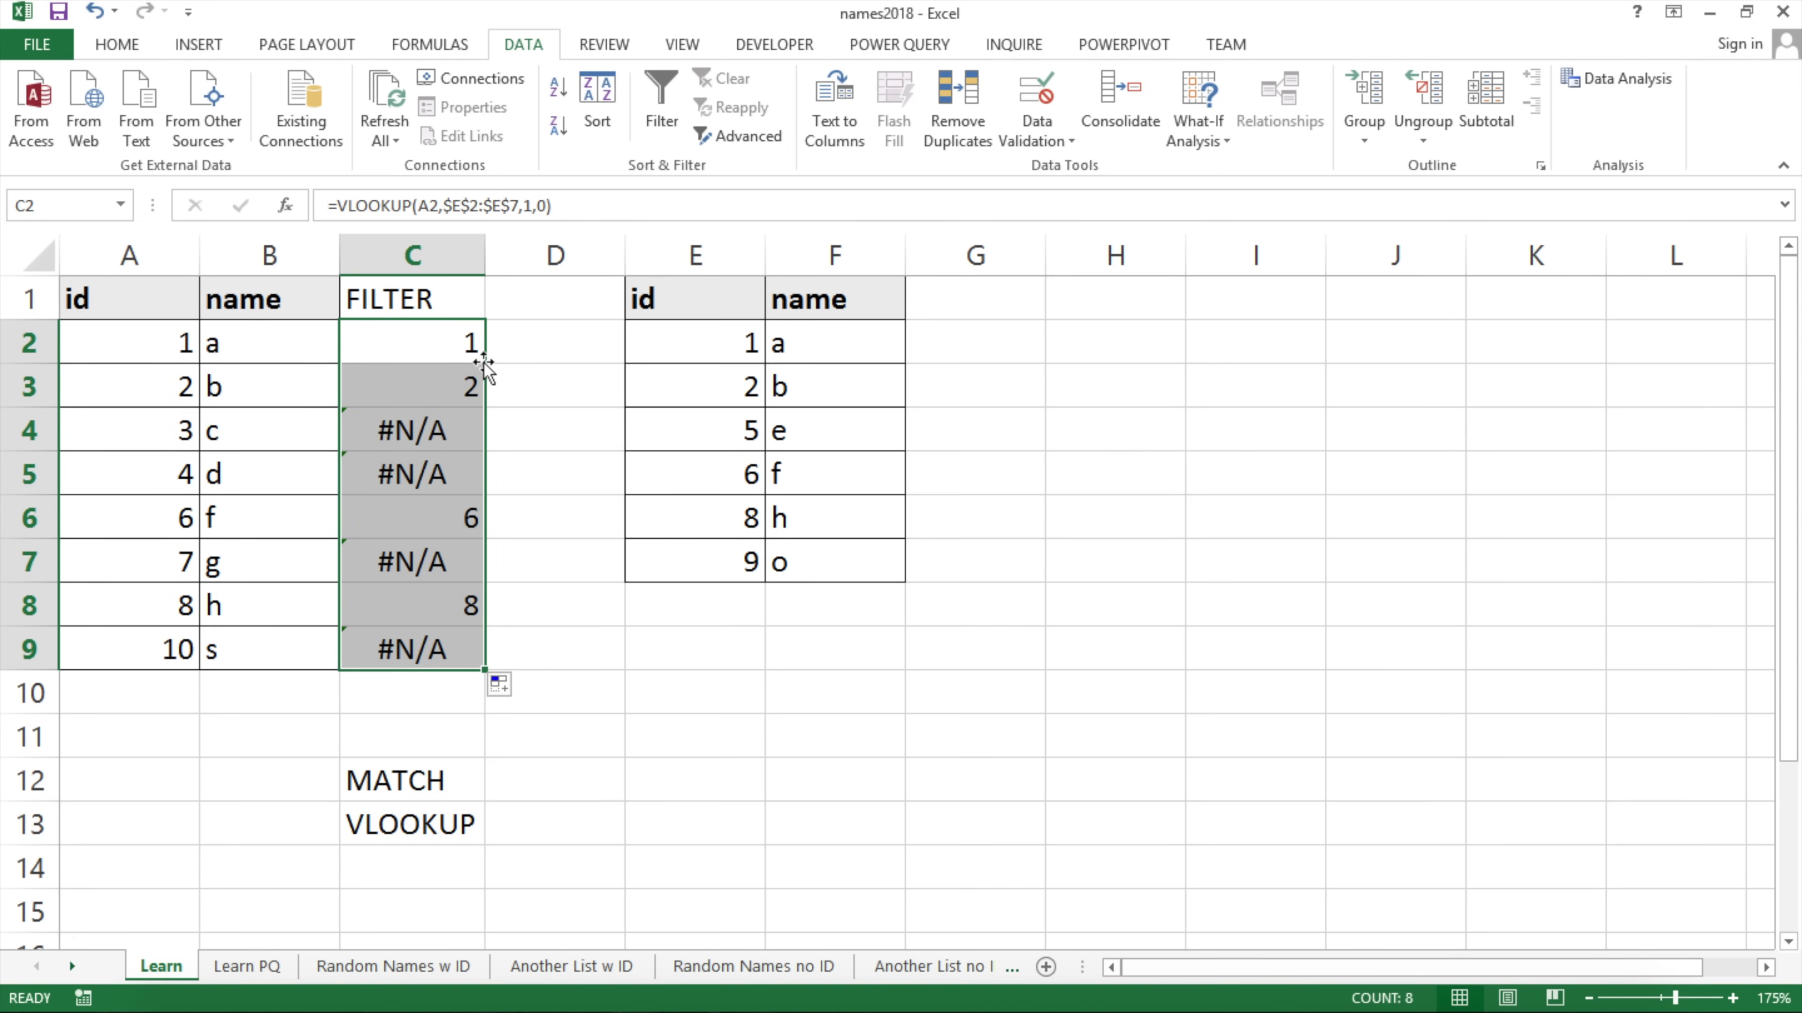
Examine the VLOOKUP formula in C2 and compare the FILTER column results with the ids in both lists.
double_click(431, 353)
key("Escape")
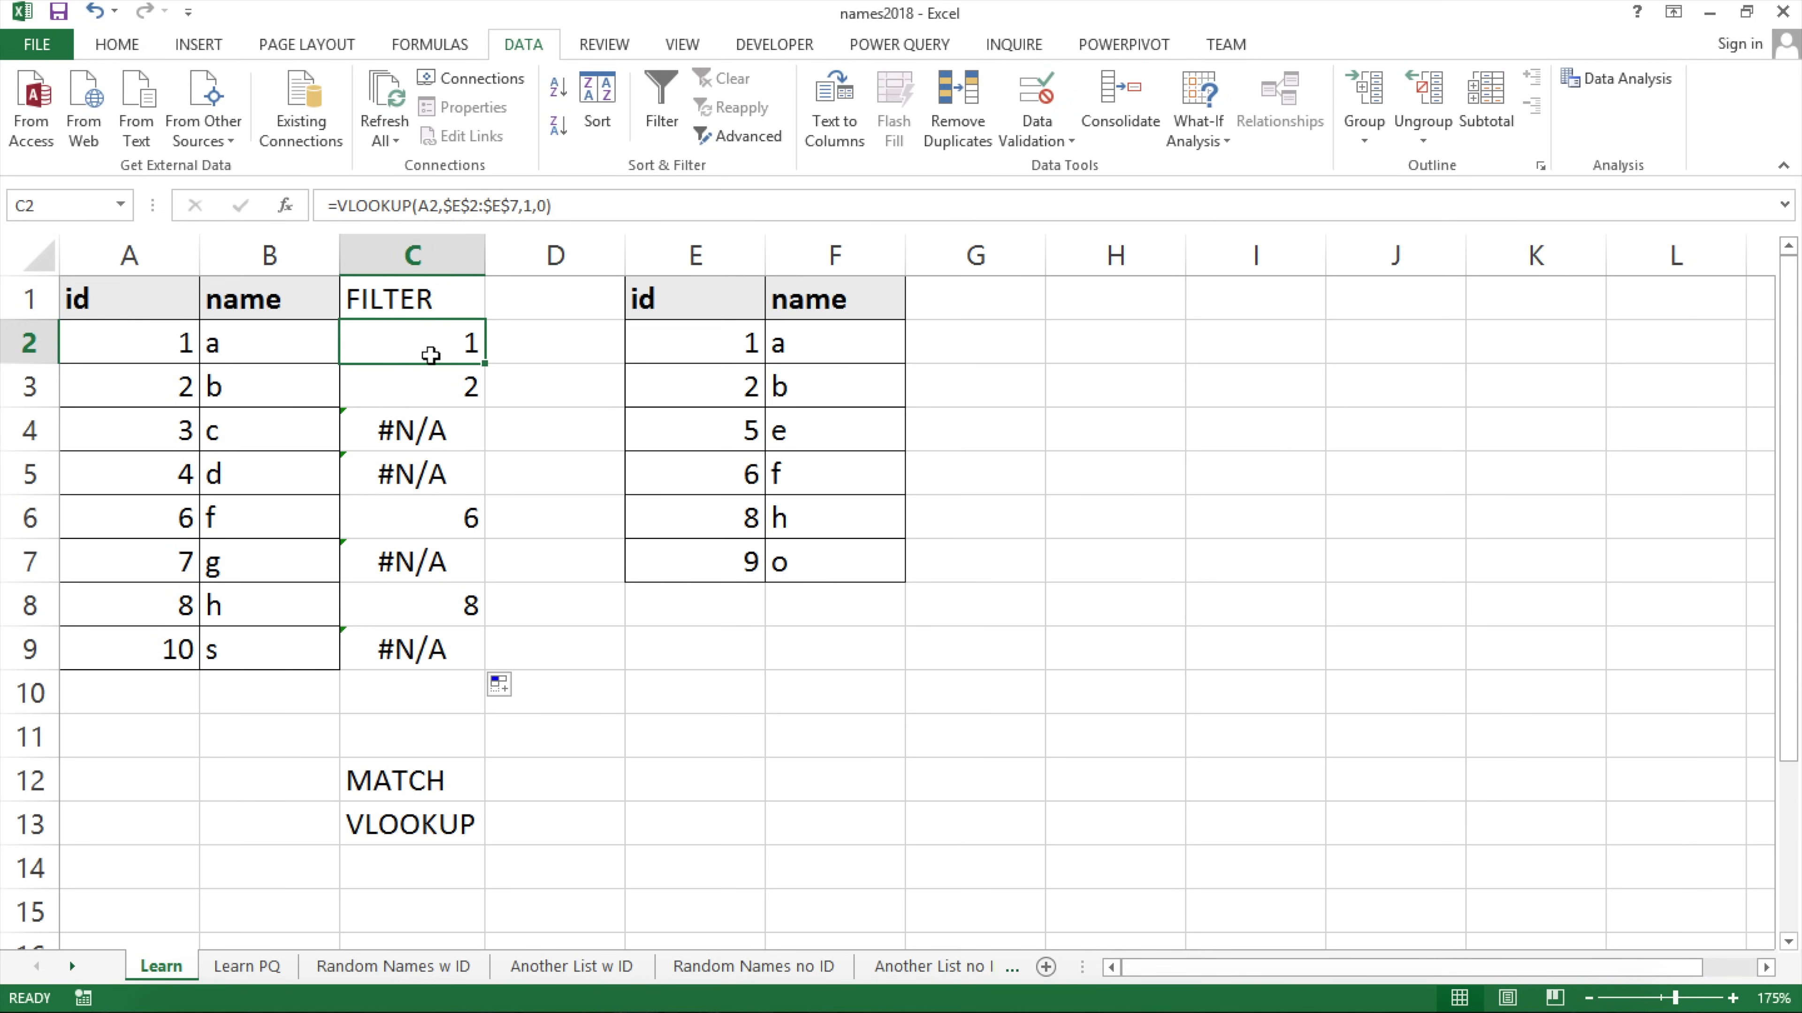
left_click_drag(711, 346, 681, 583)
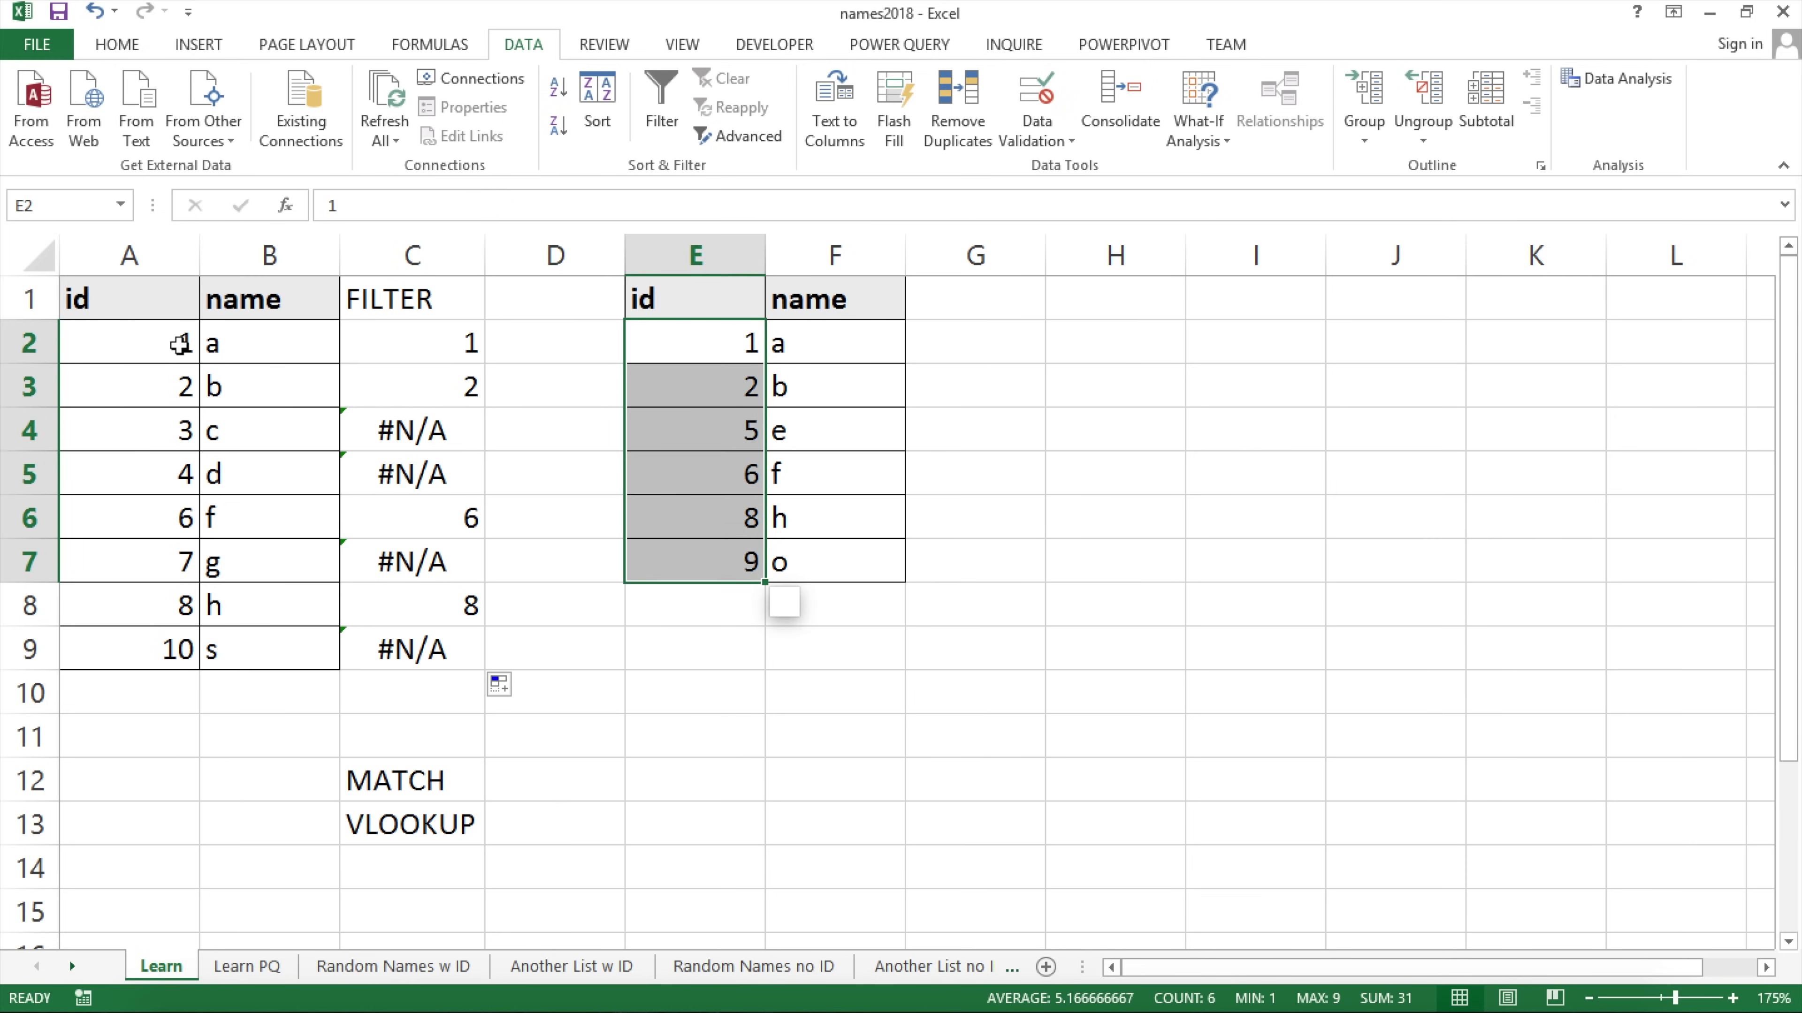
left_click(385, 346)
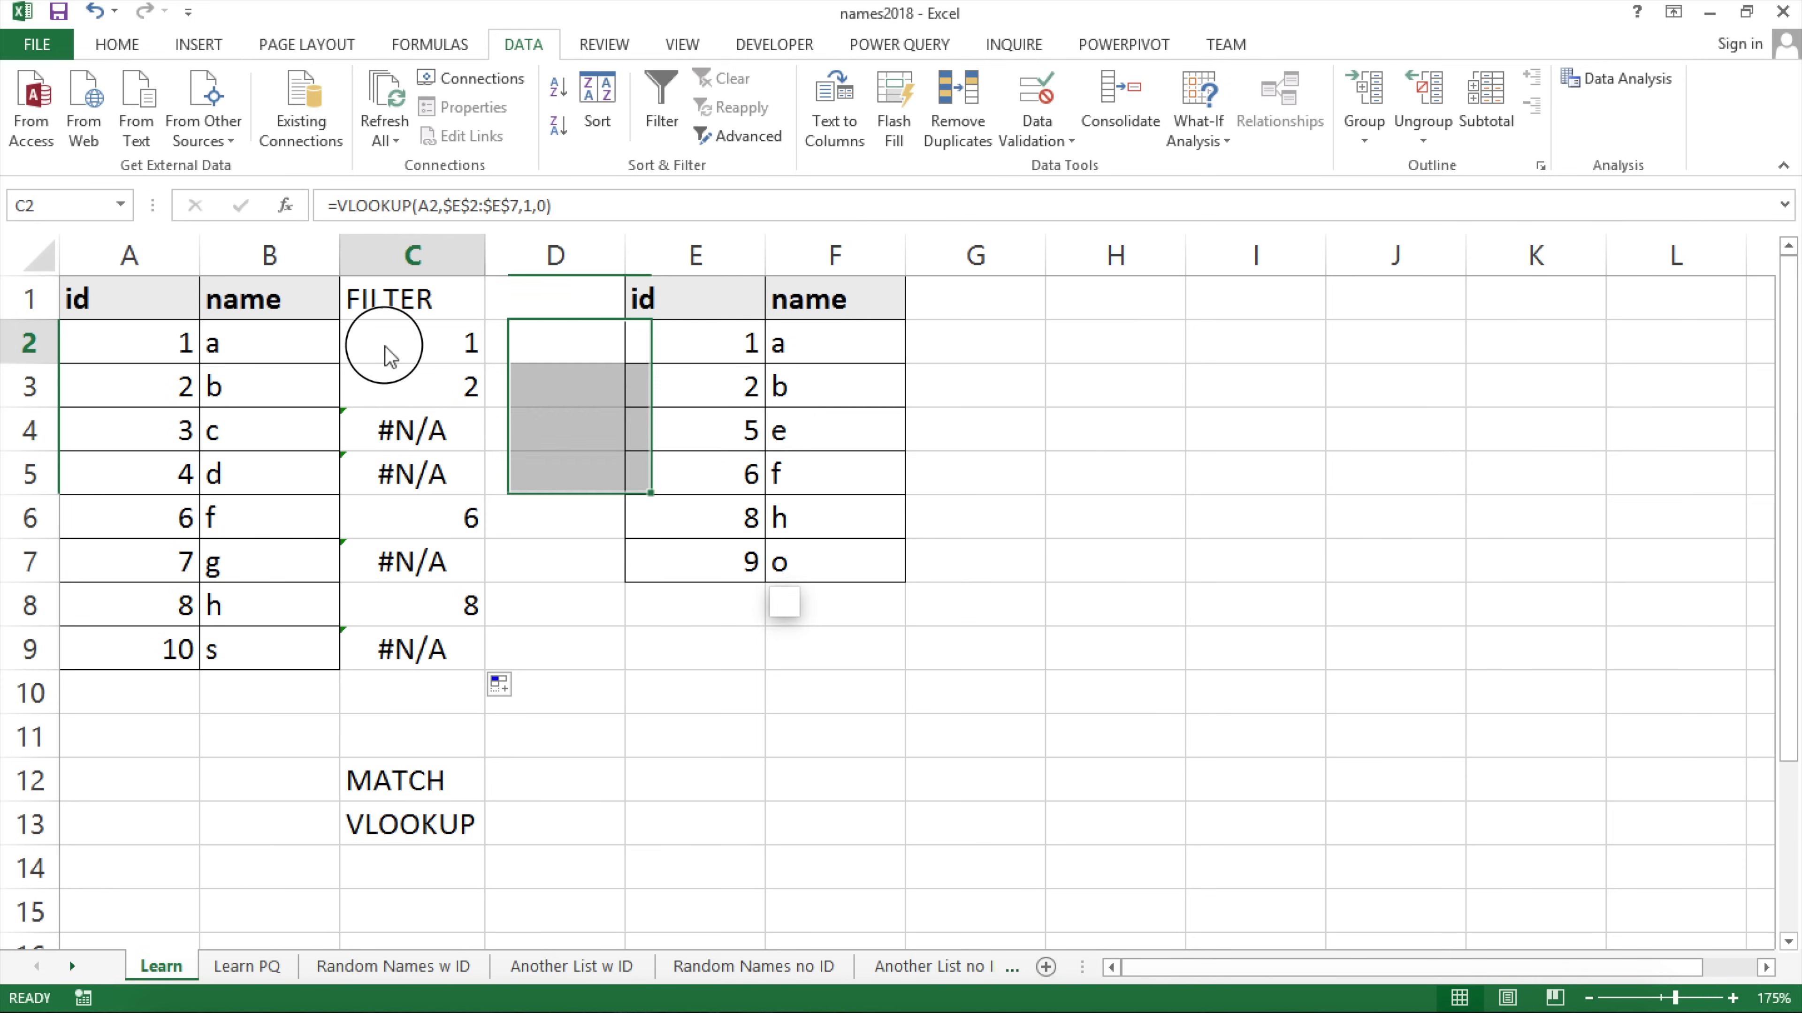
left_click(734, 347)
left_click(470, 386)
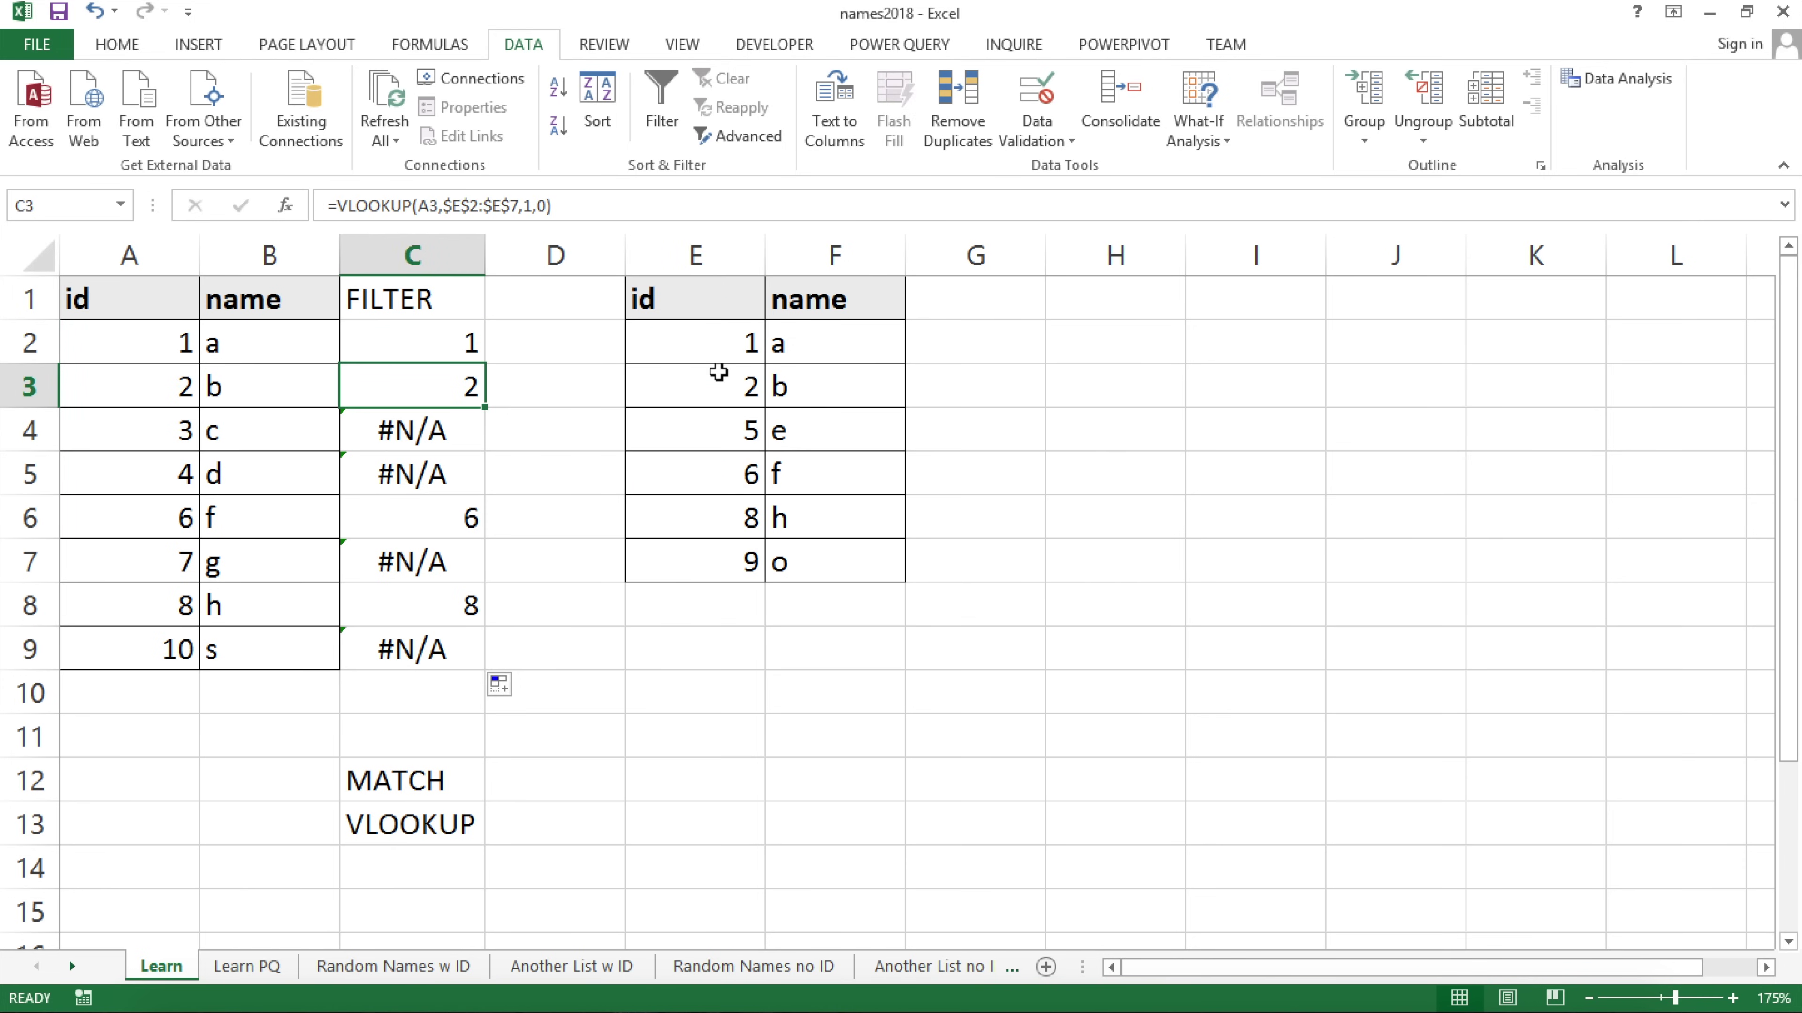
left_click(723, 386)
left_click(133, 520)
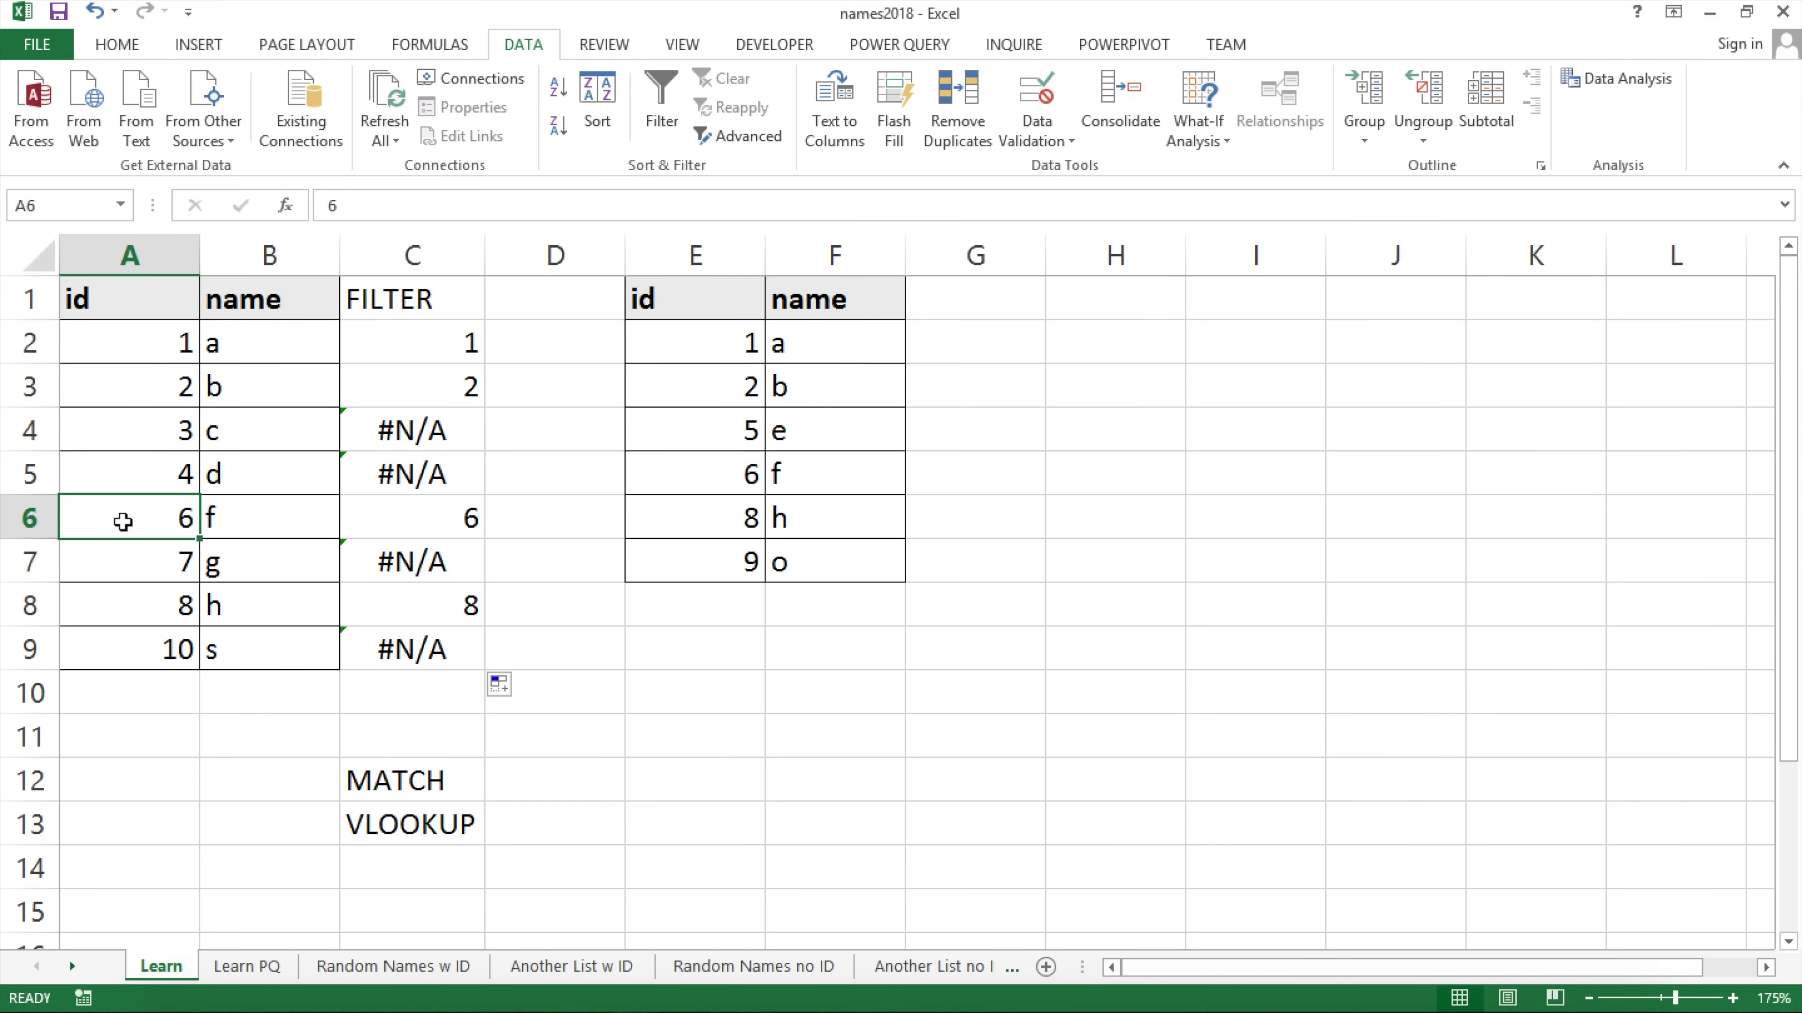
Check the VLOOKUP results for id 6 and the unmatched ids 3 and 4, and review the full FILTER and id columns.
left_click(461, 524)
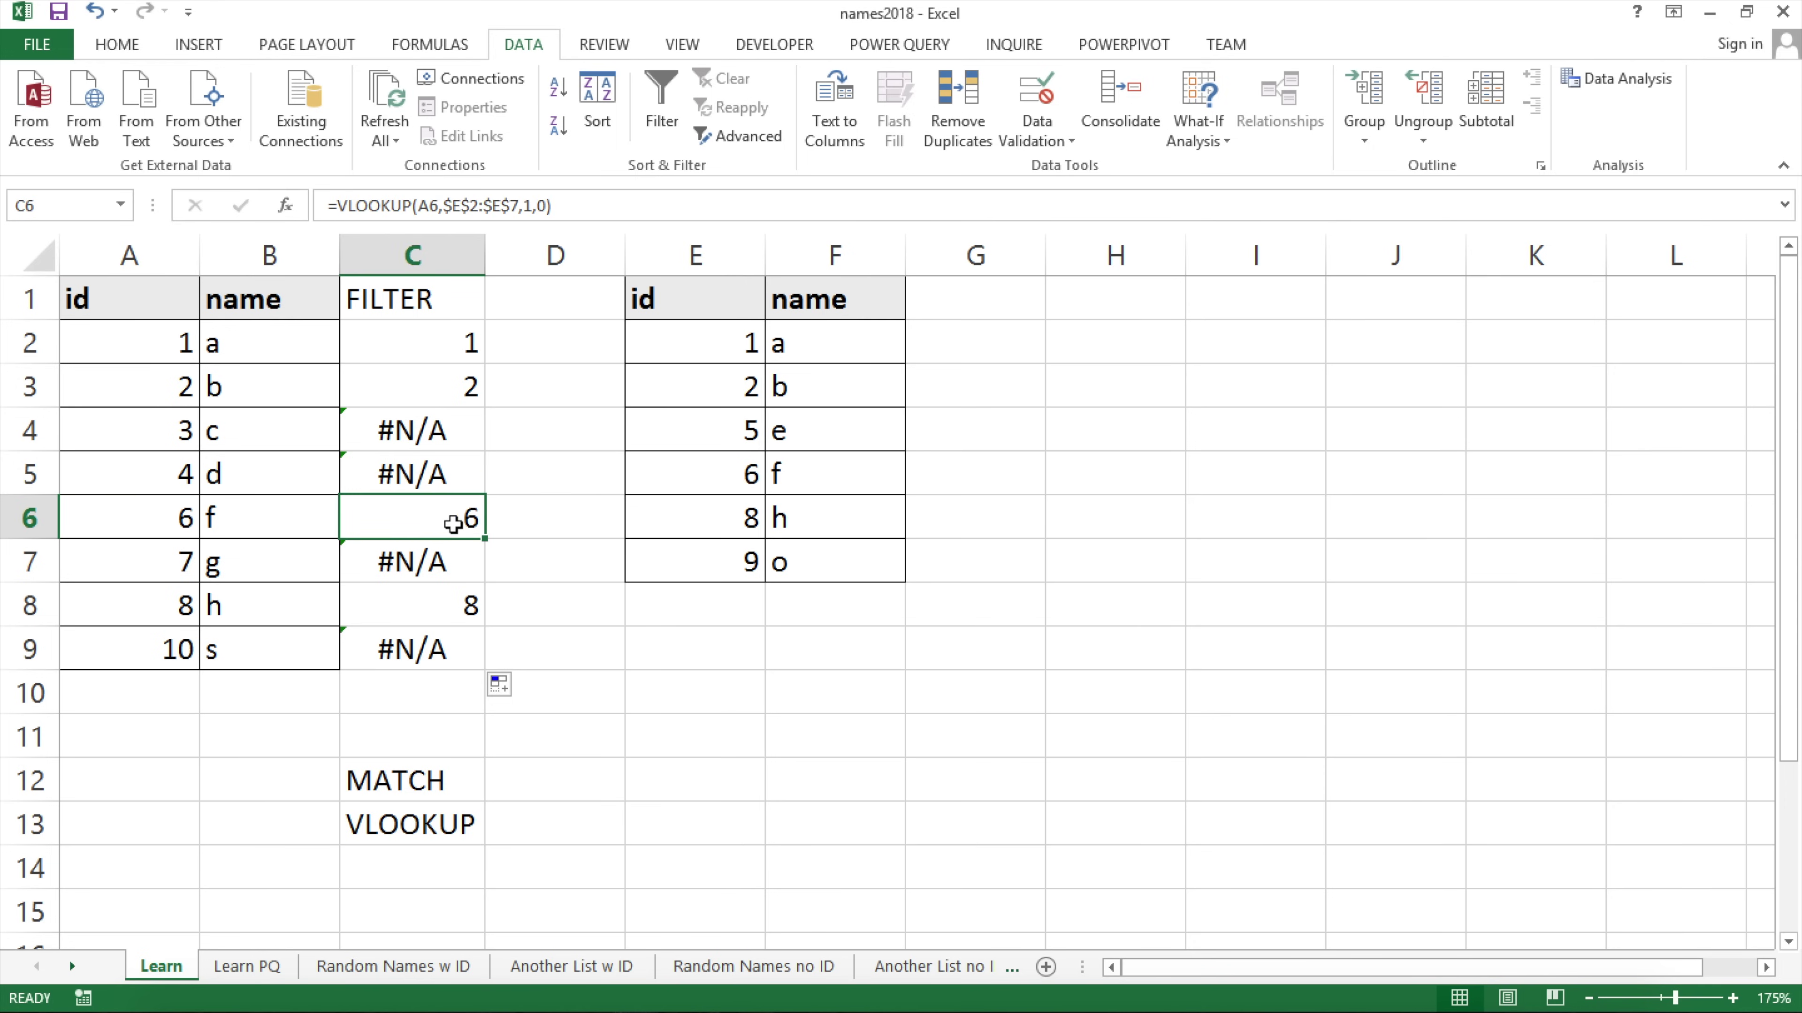
left_click_drag(176, 435, 174, 479)
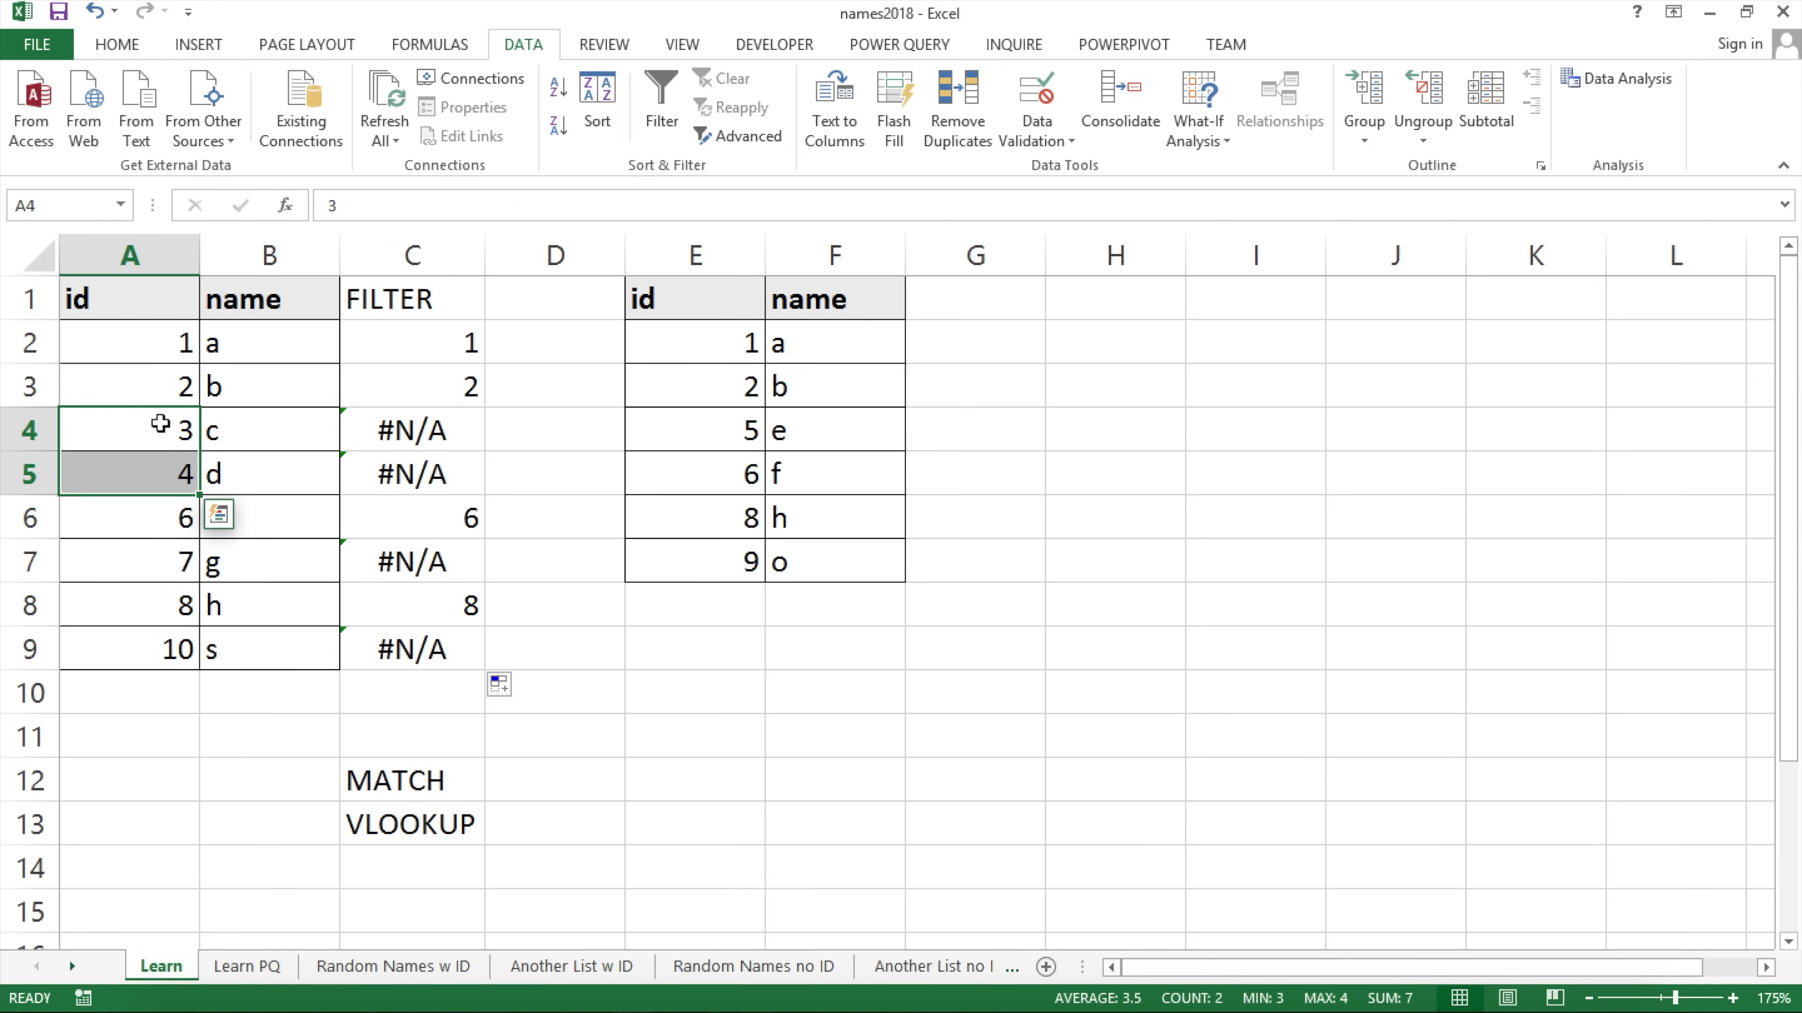
left_click_drag(415, 434, 414, 472)
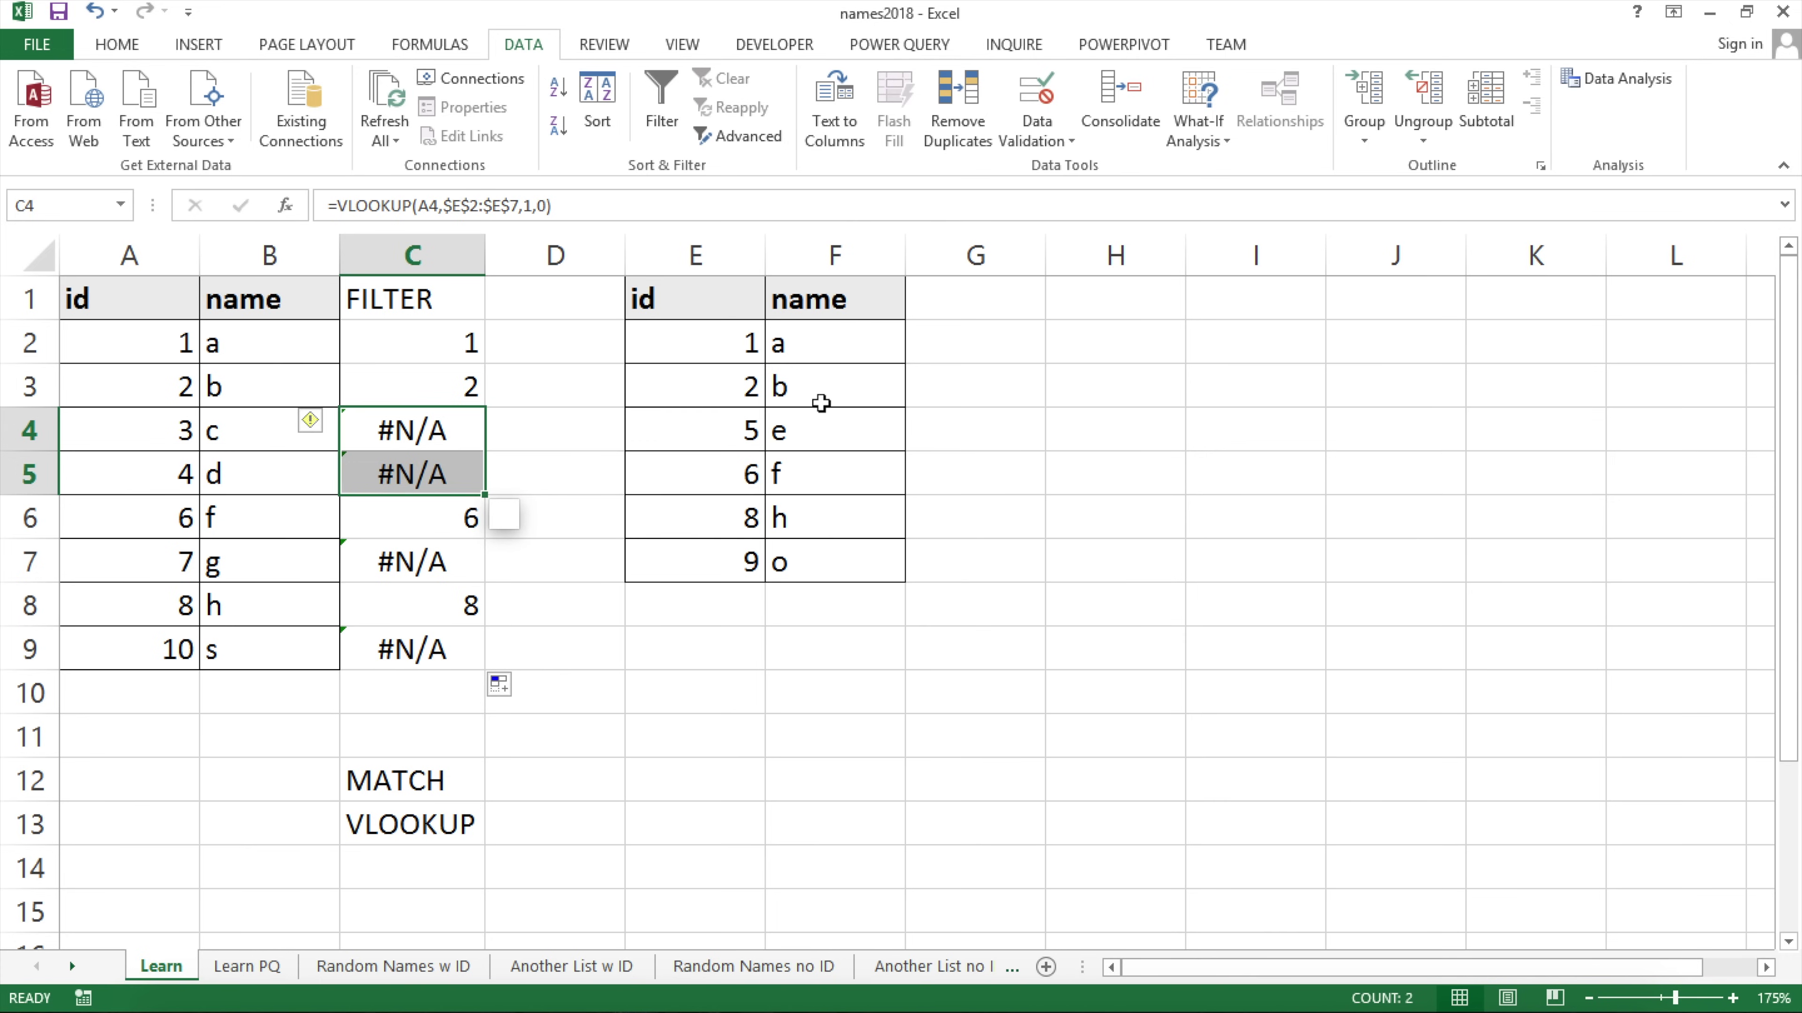
left_click_drag(443, 343, 394, 642)
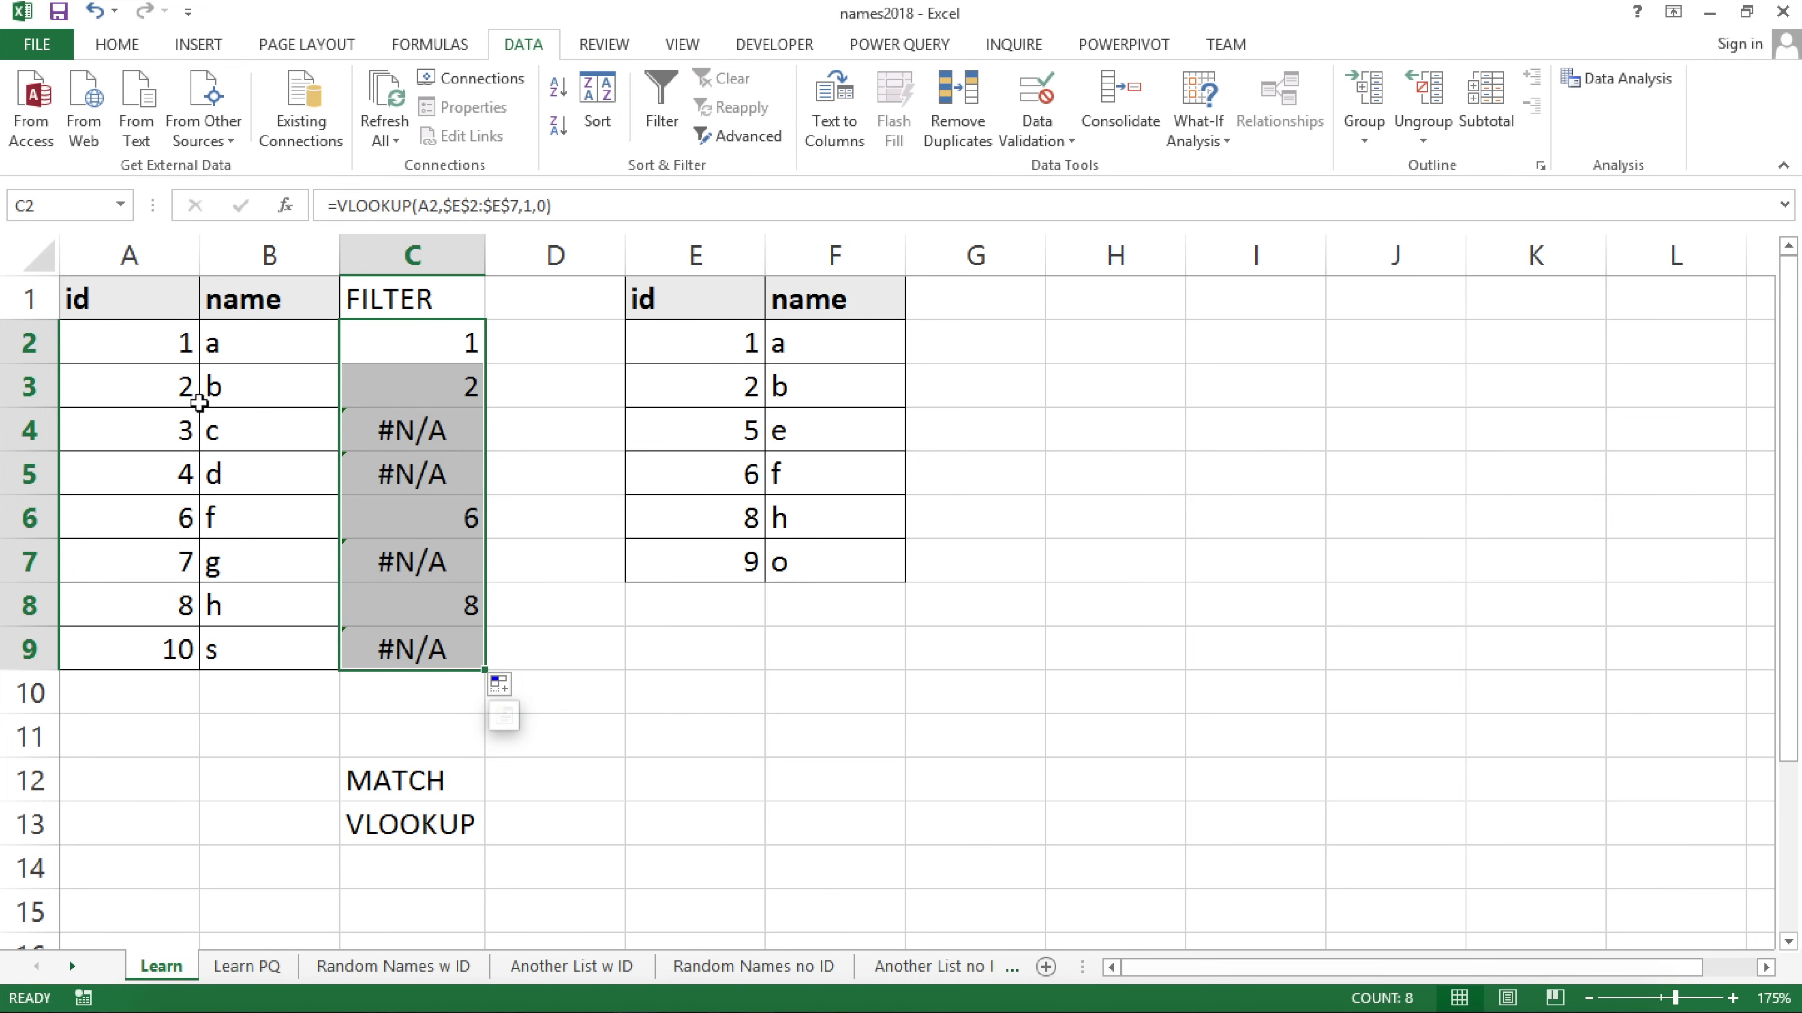
left_click(181, 351)
key("ctrl+shift+Down")
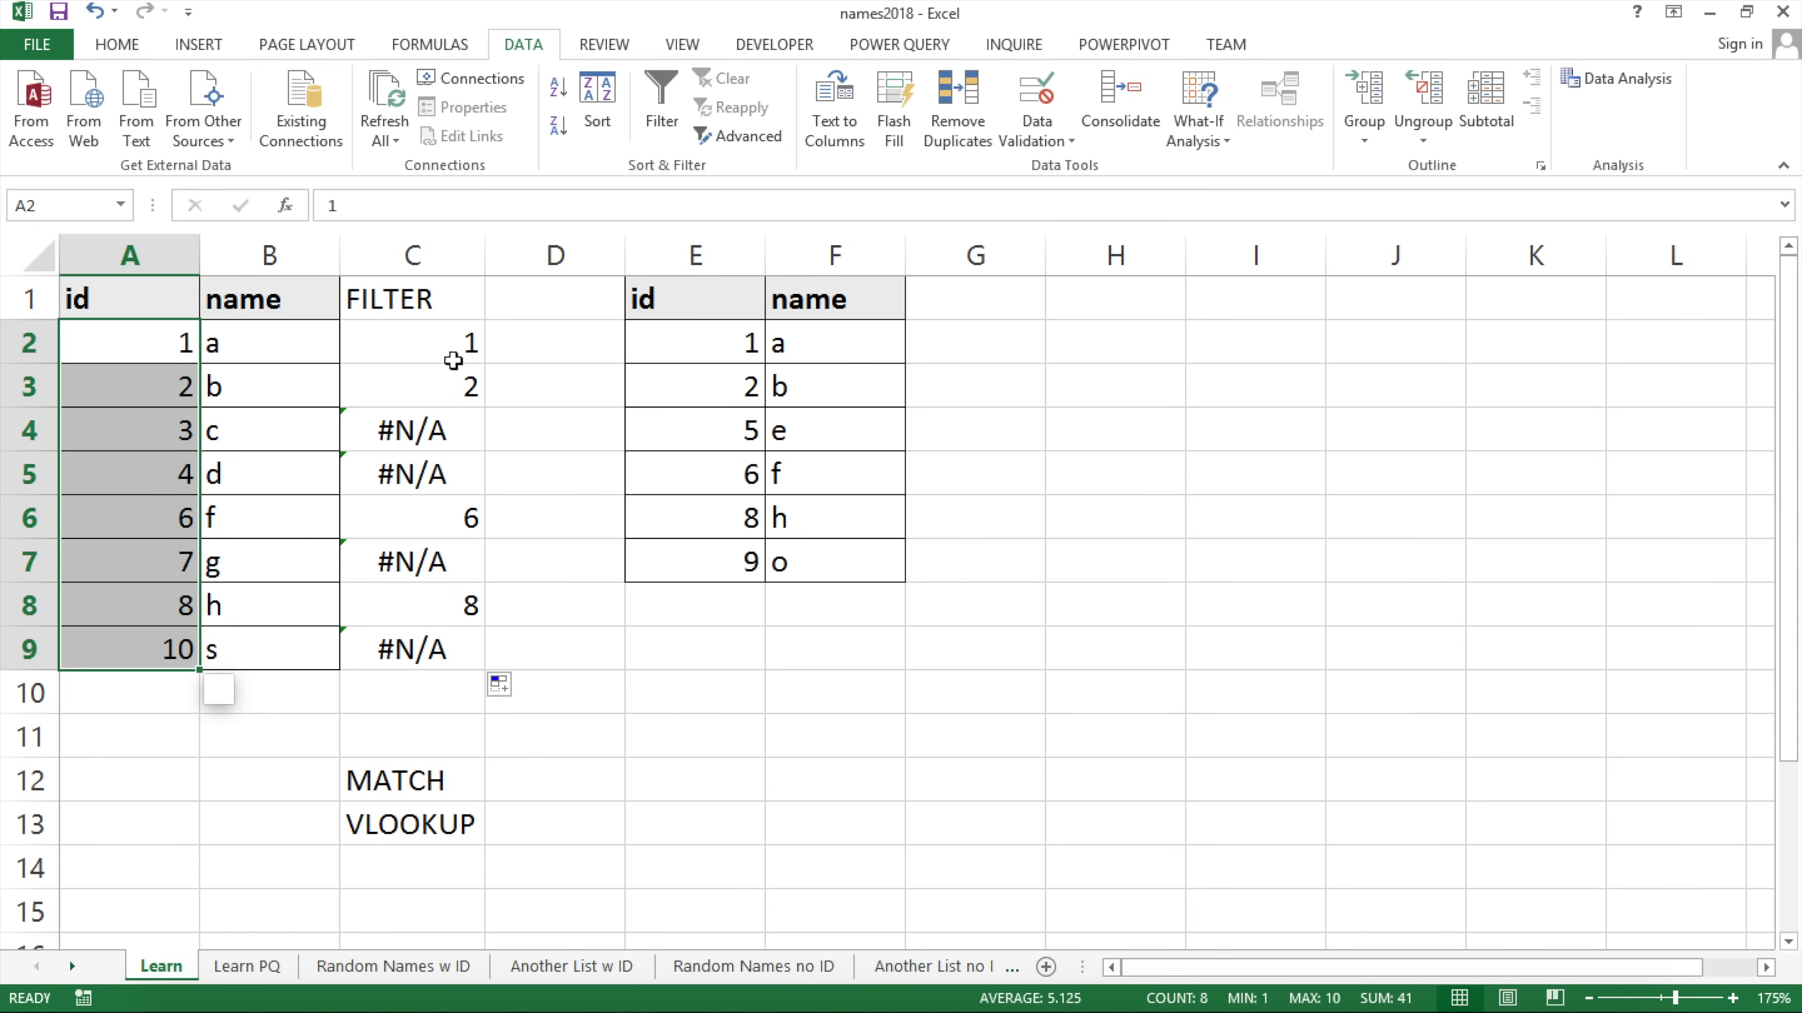
Wrap the VLOOKUP in C2 in ISERROR, fill it down to C9, and review the results in C2:C5.
double_click(395, 346)
left_click(369, 346)
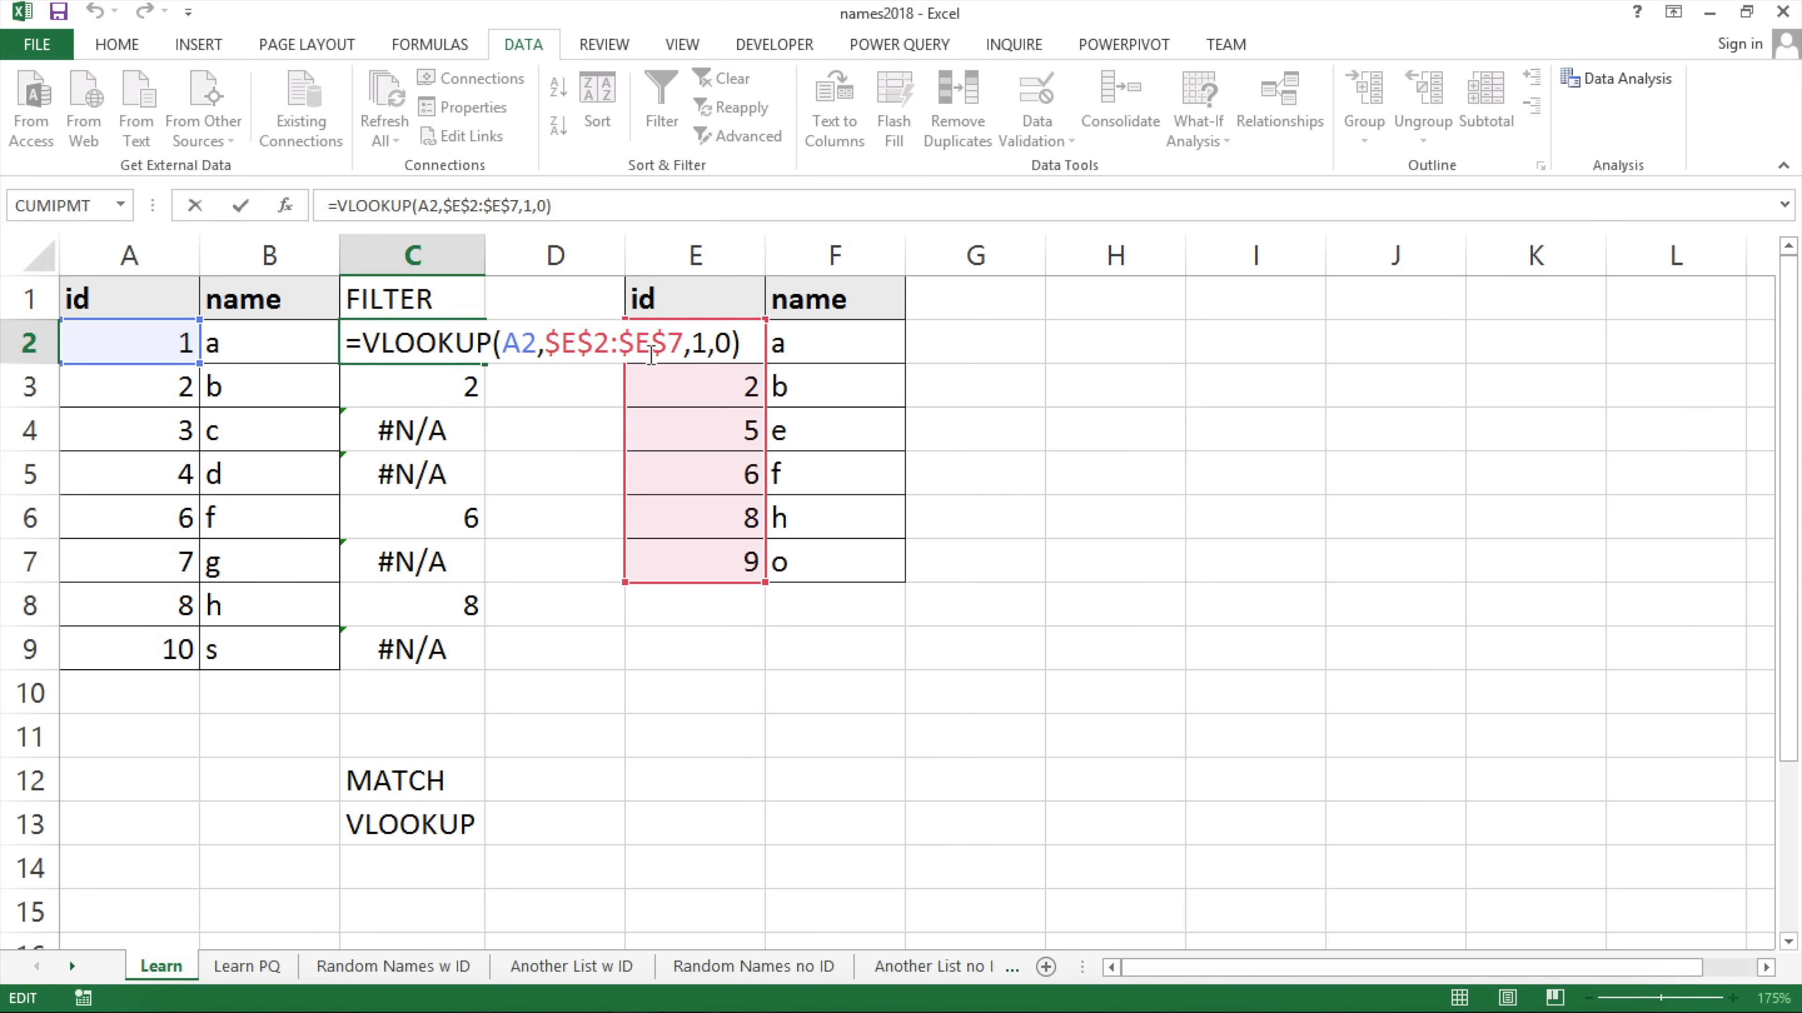
type("iser")
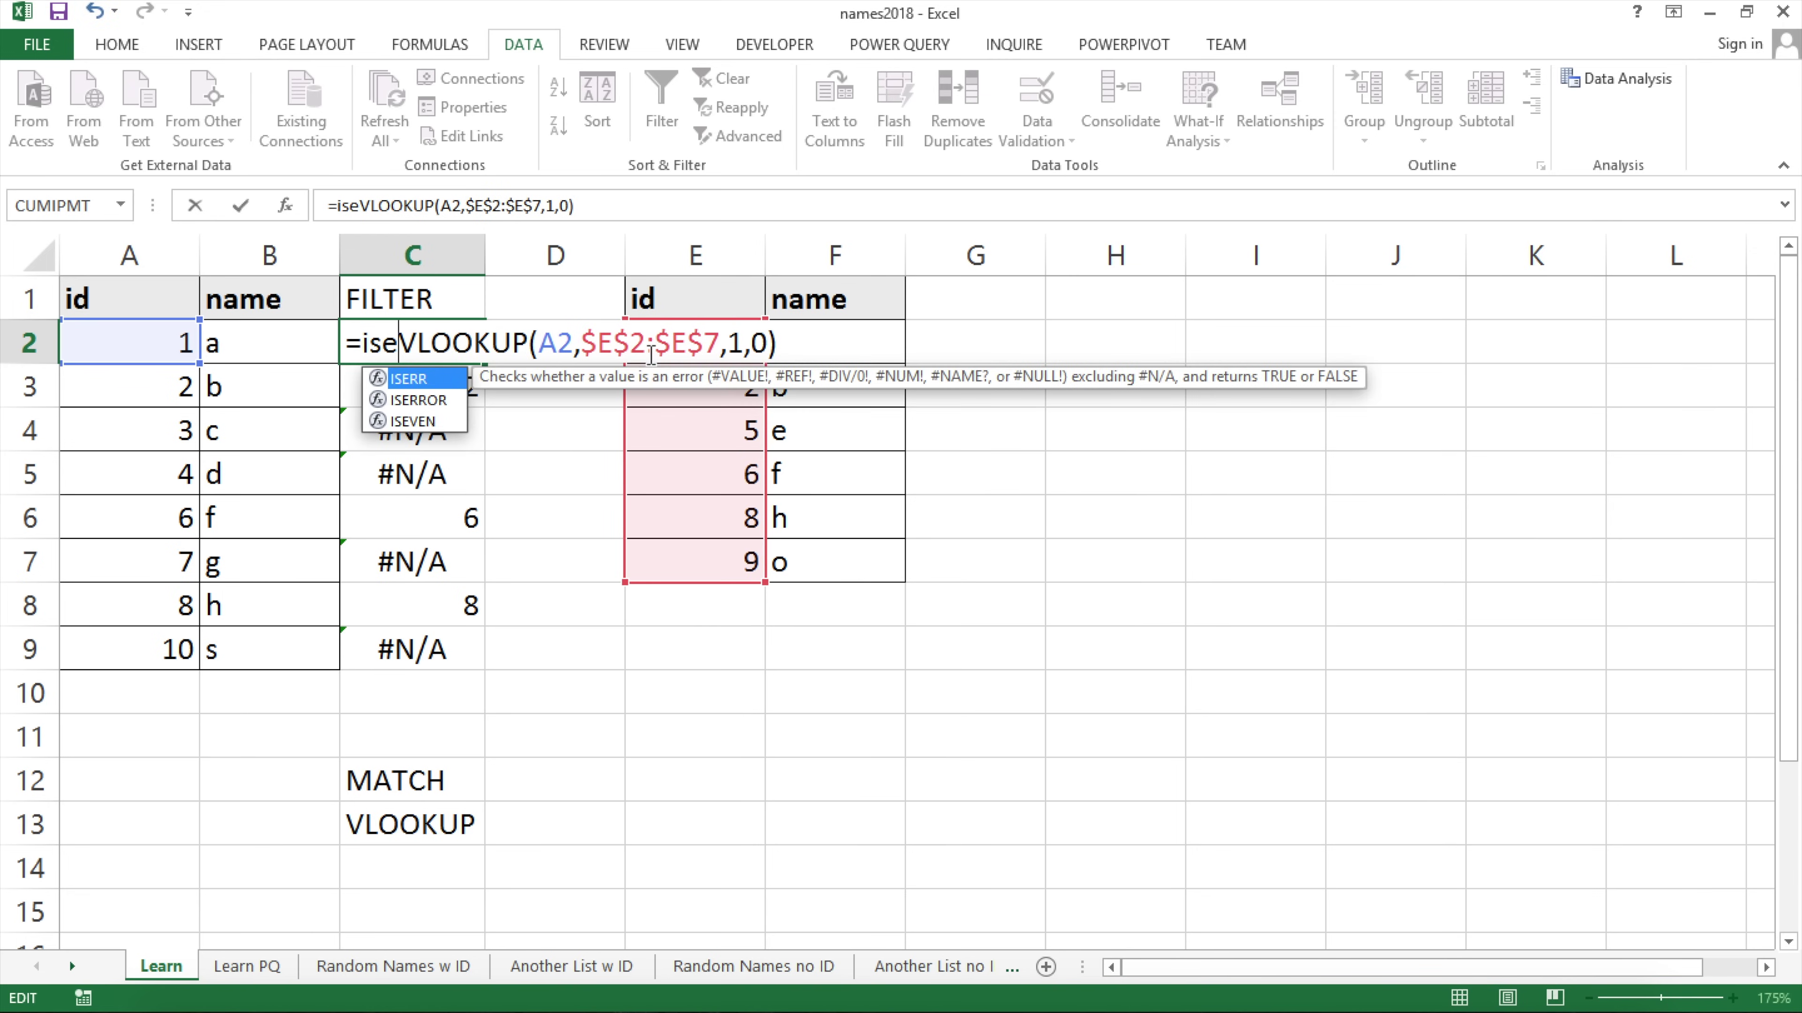
key("Tab")
left_click(890, 335)
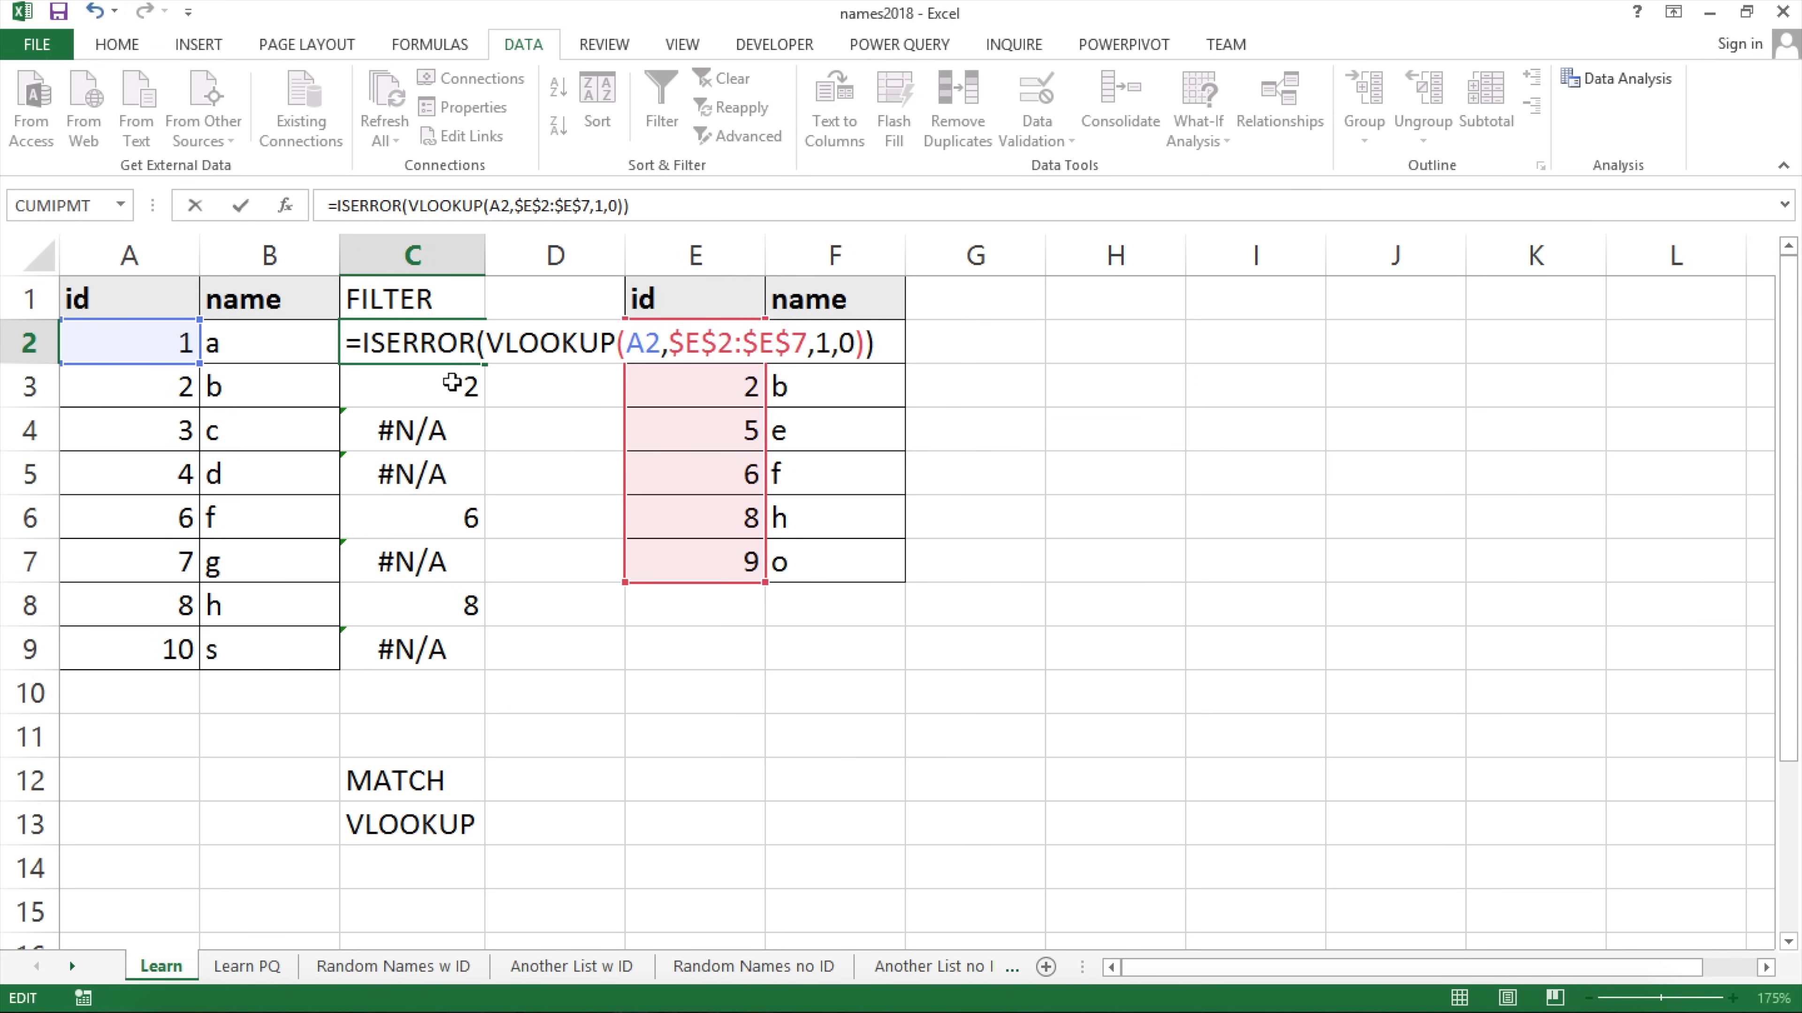
key("Return")
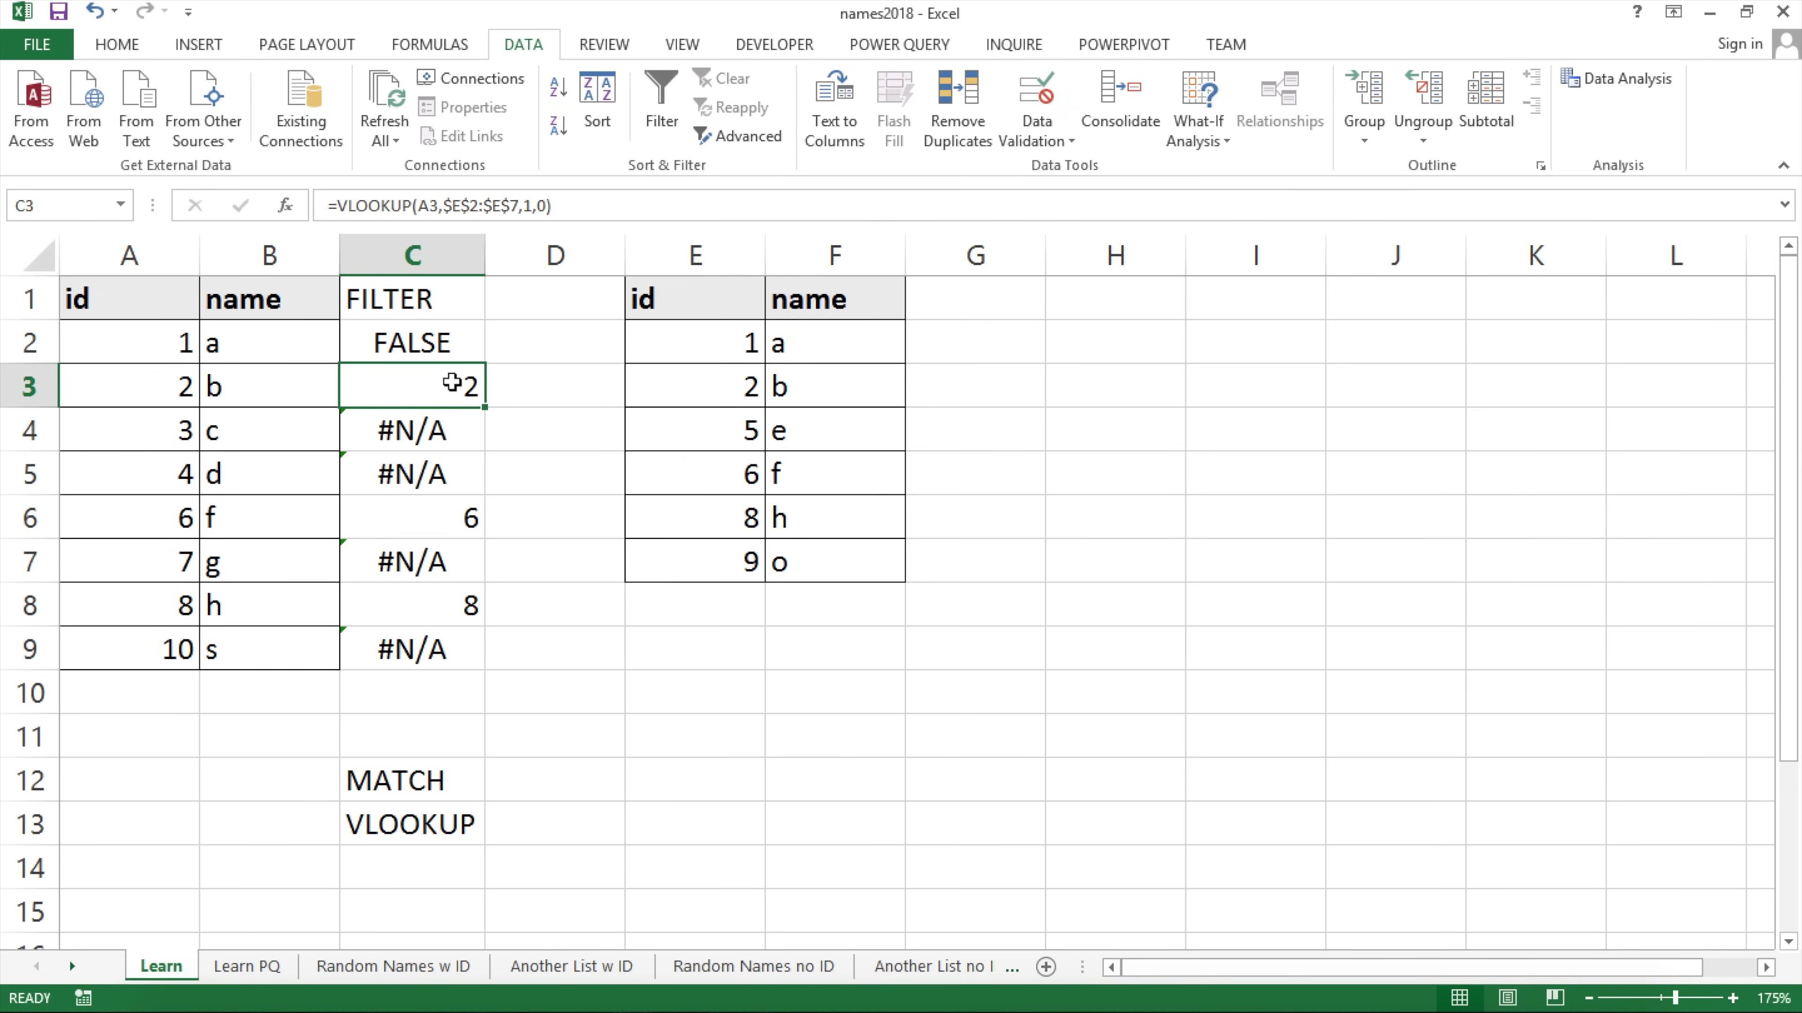
left_click(439, 351)
double_click(486, 364)
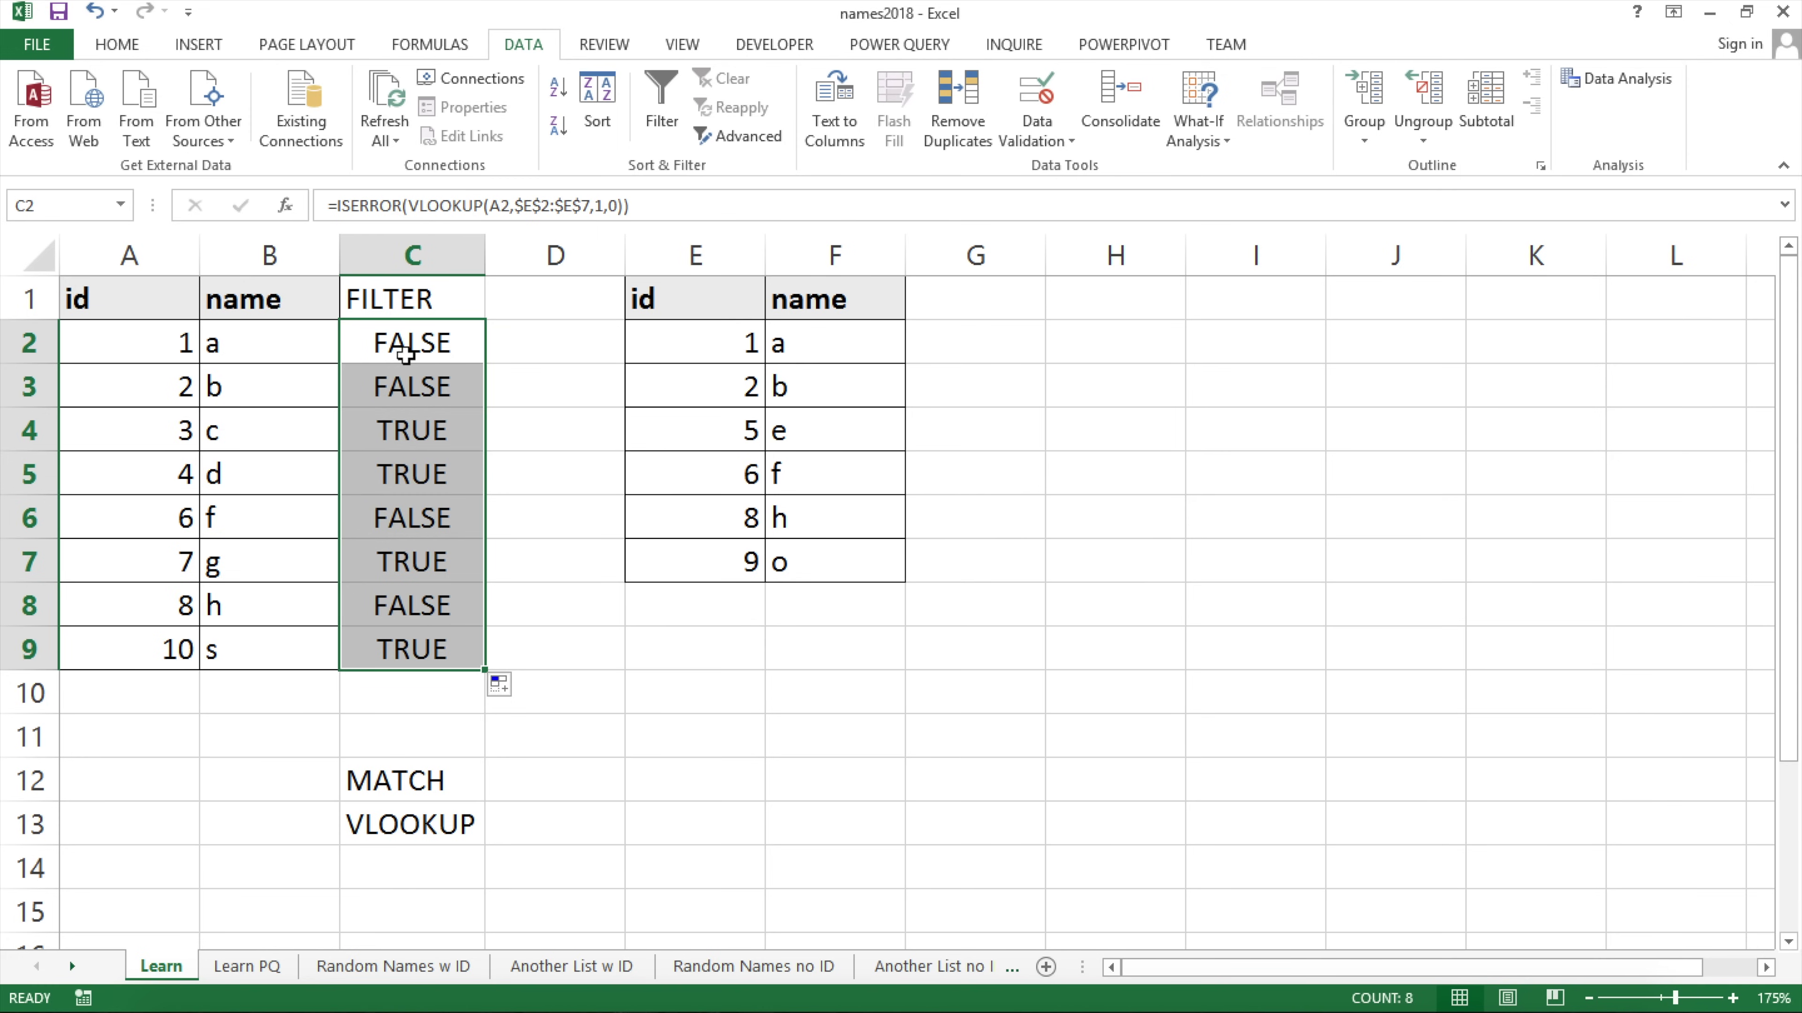
left_click_drag(433, 343, 426, 386)
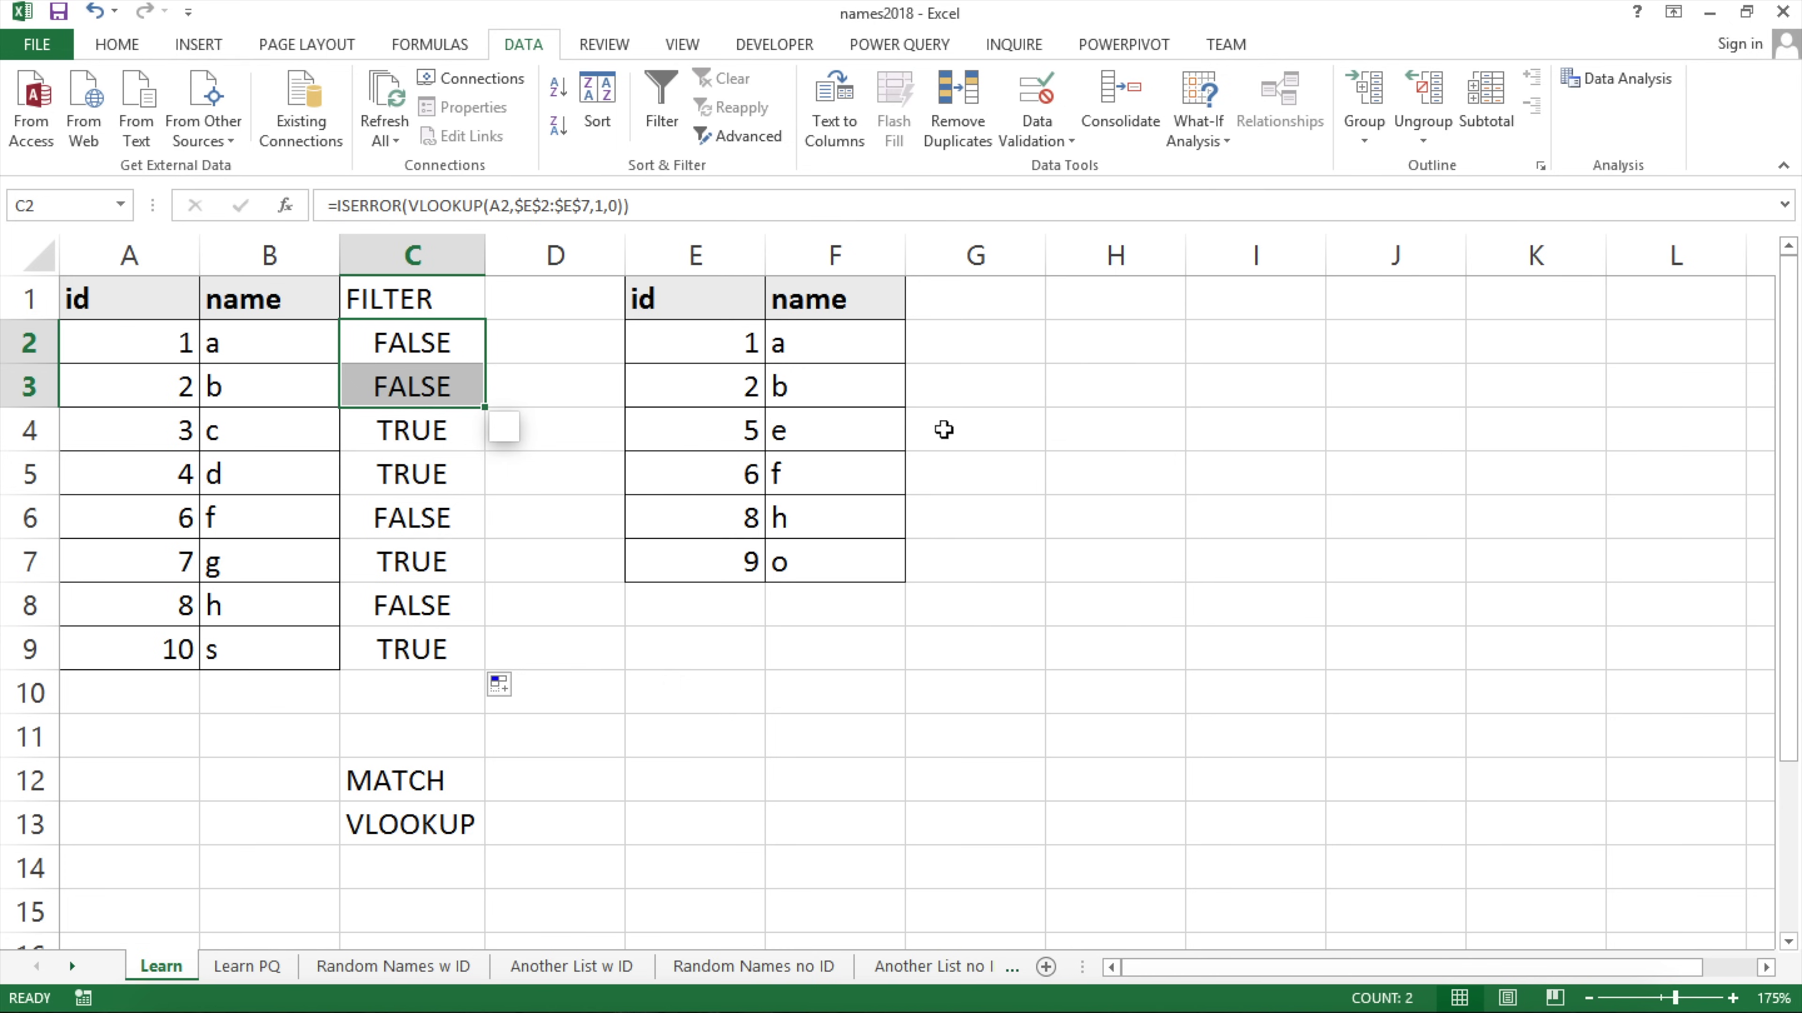
left_click_drag(393, 437, 386, 474)
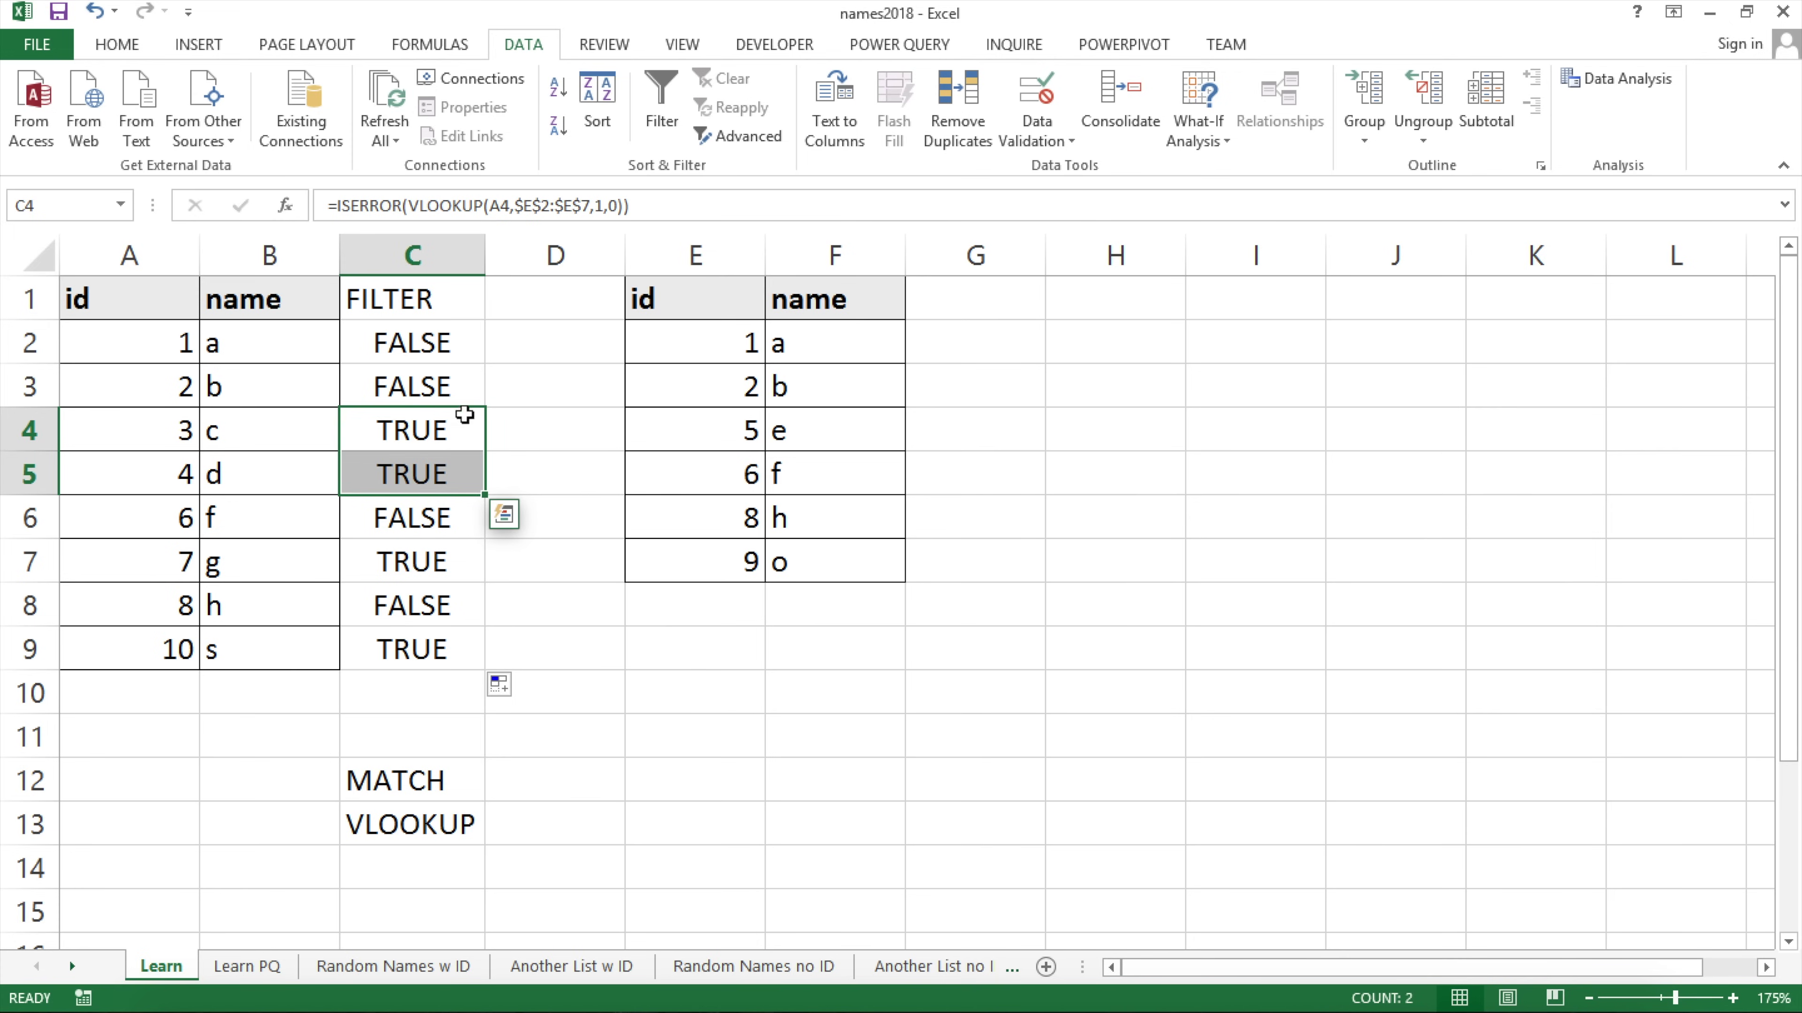
Wrap the ISERROR formula in C2 in NOT to invert its result and fill it down to C9.
double_click(441, 343)
left_click(361, 351)
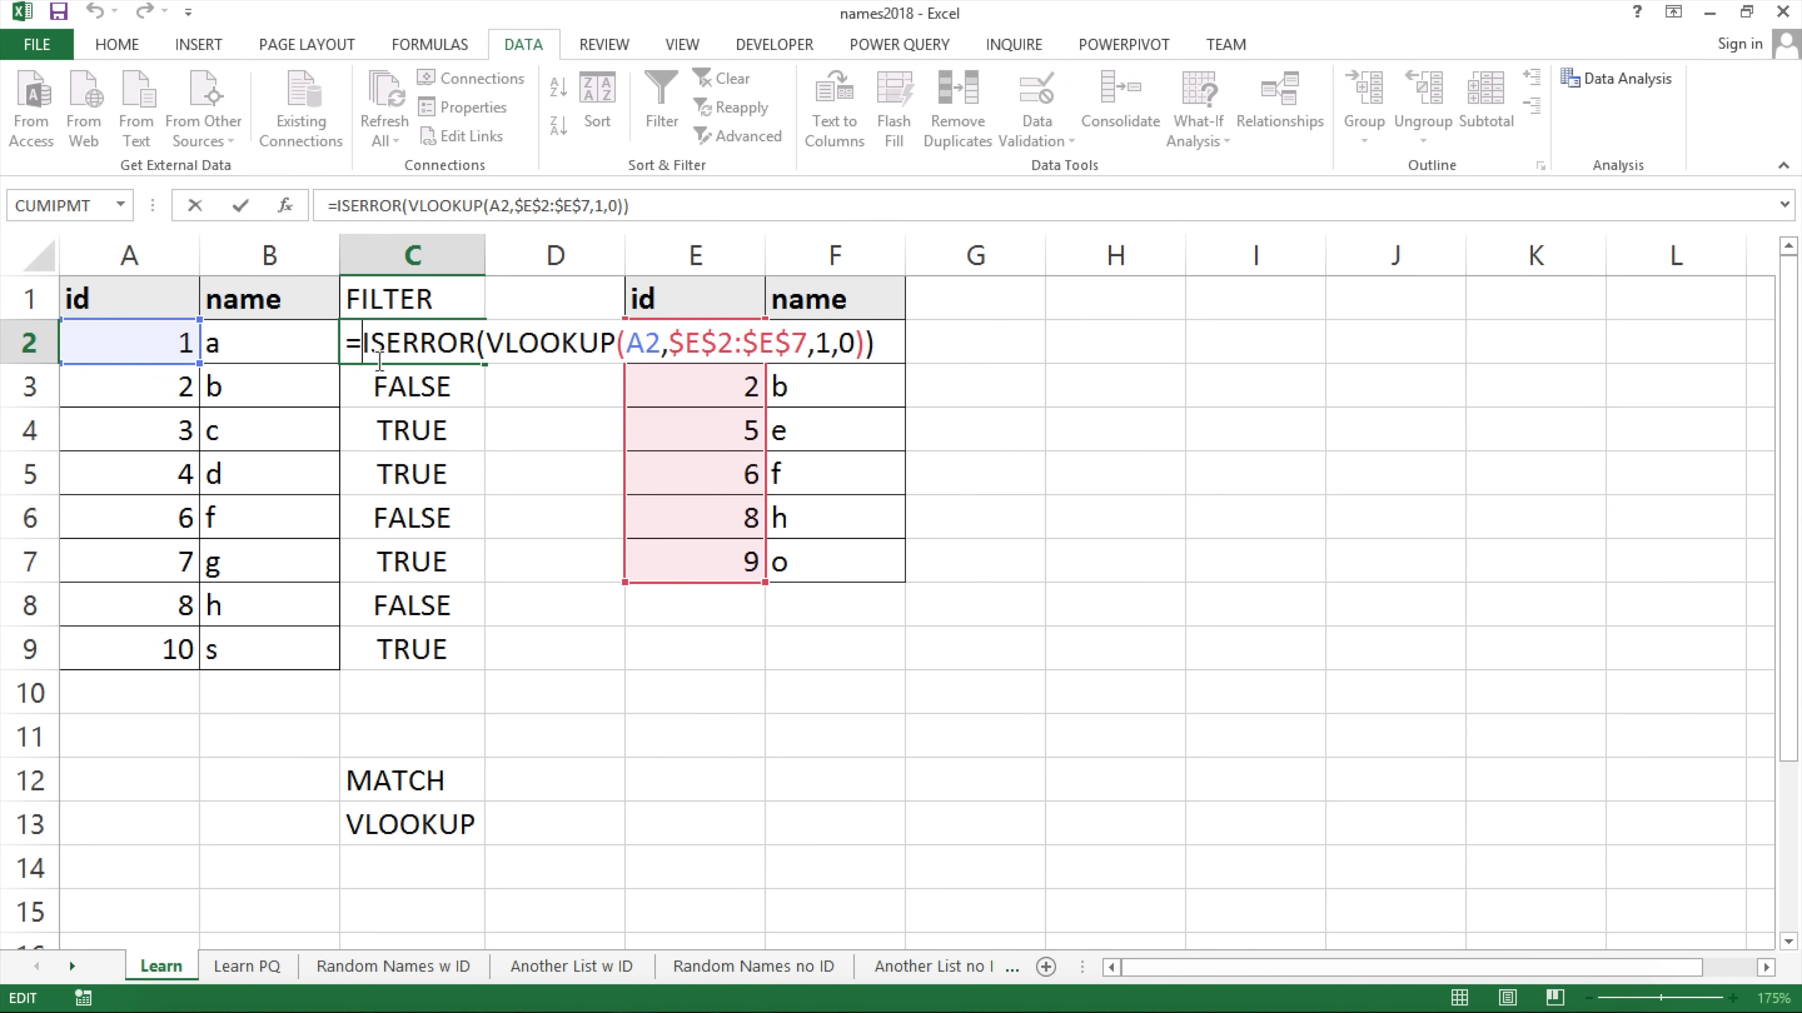
type("NOT(")
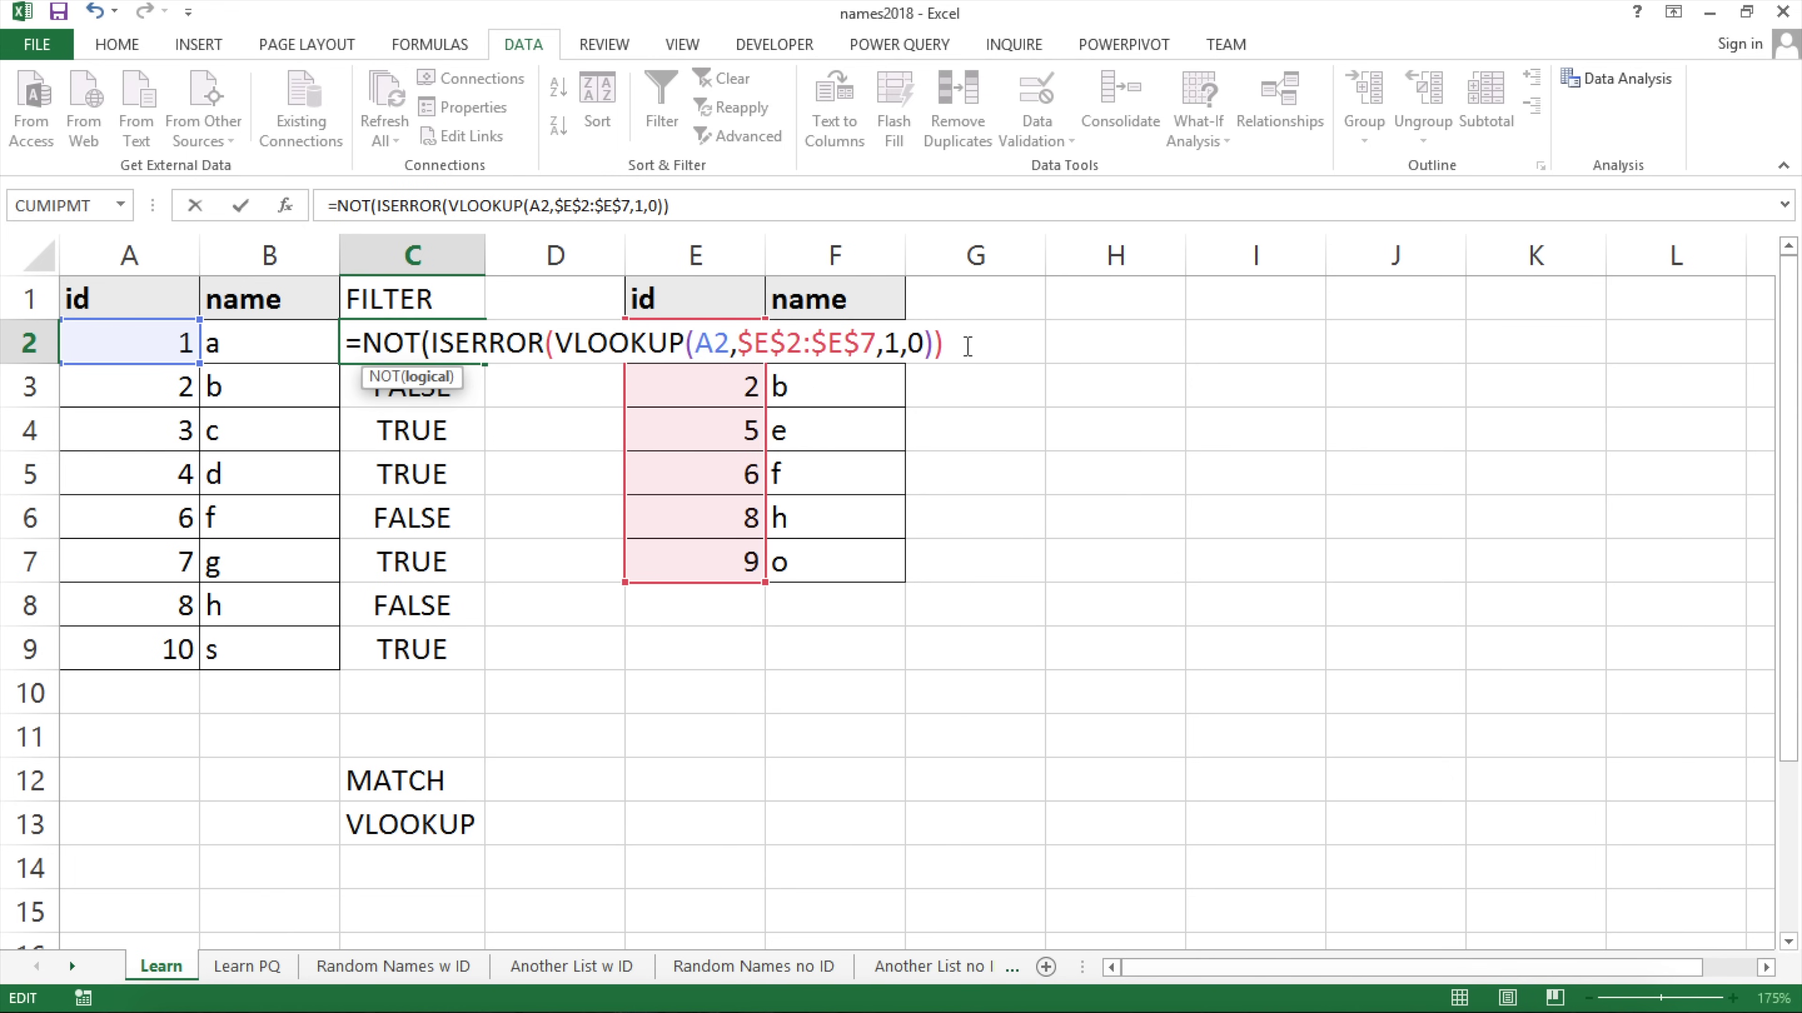
type(")")
key("Return")
left_click(476, 346)
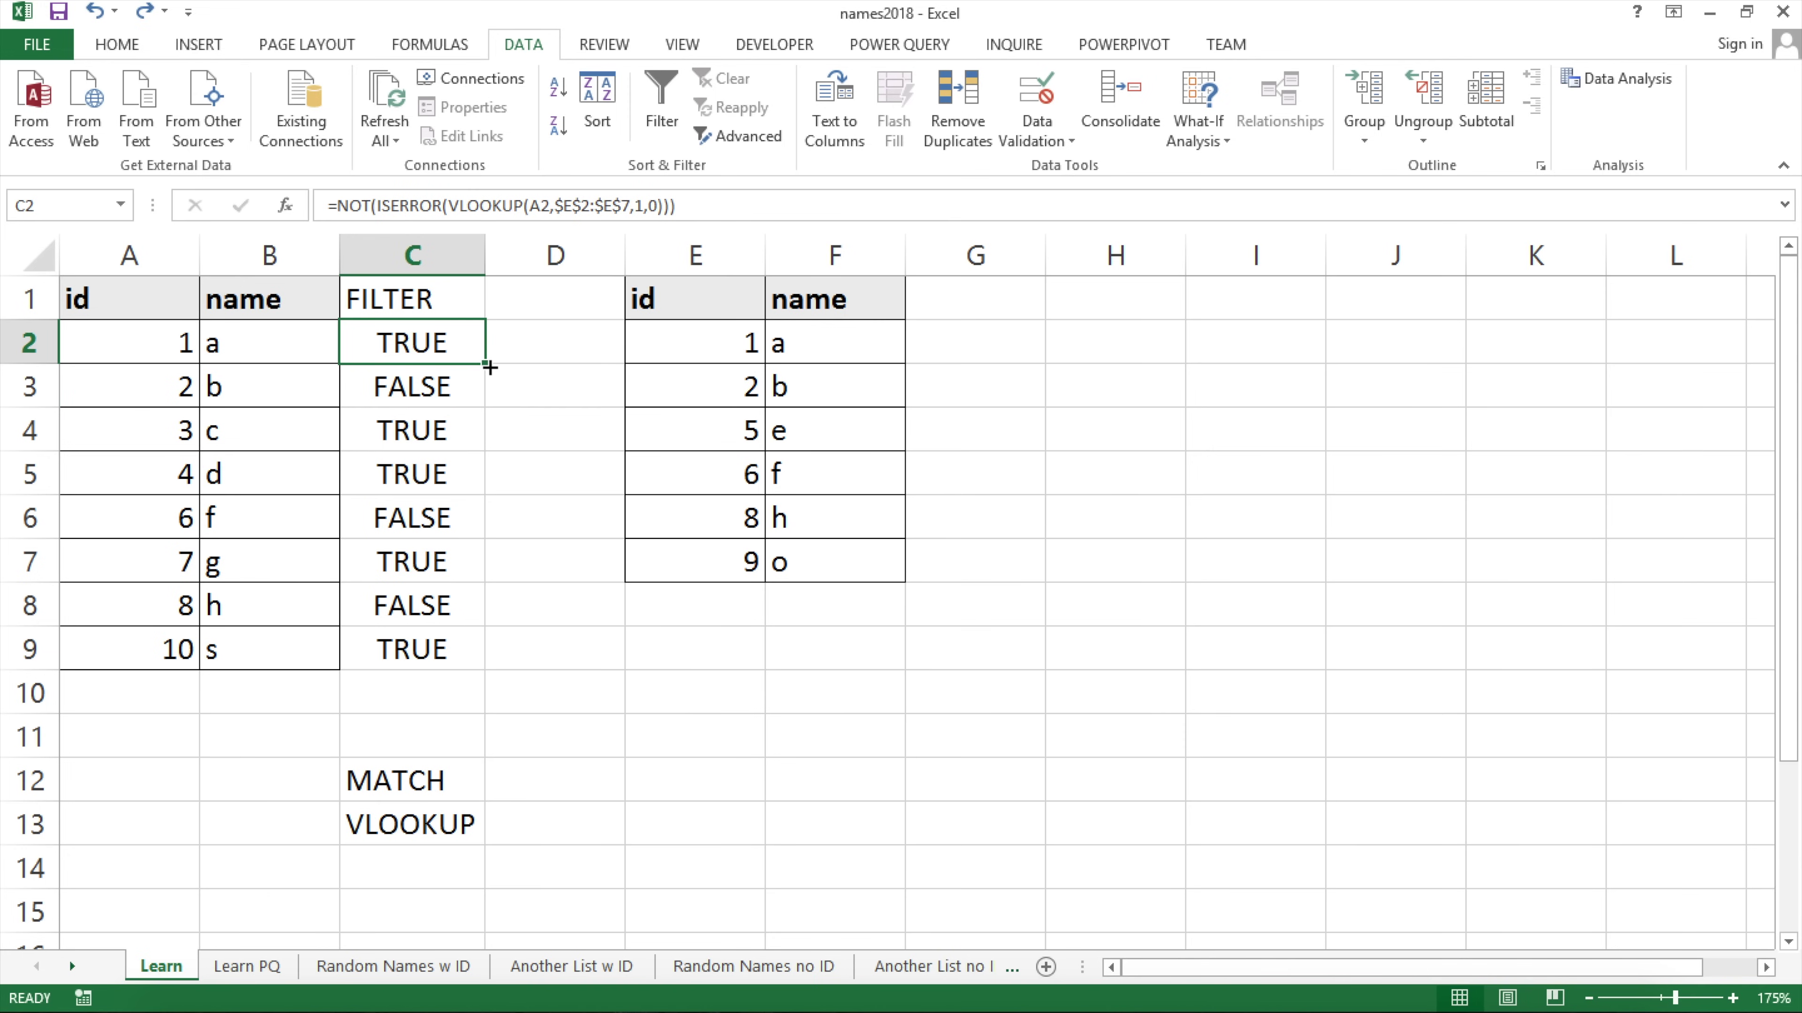
double_click(490, 366)
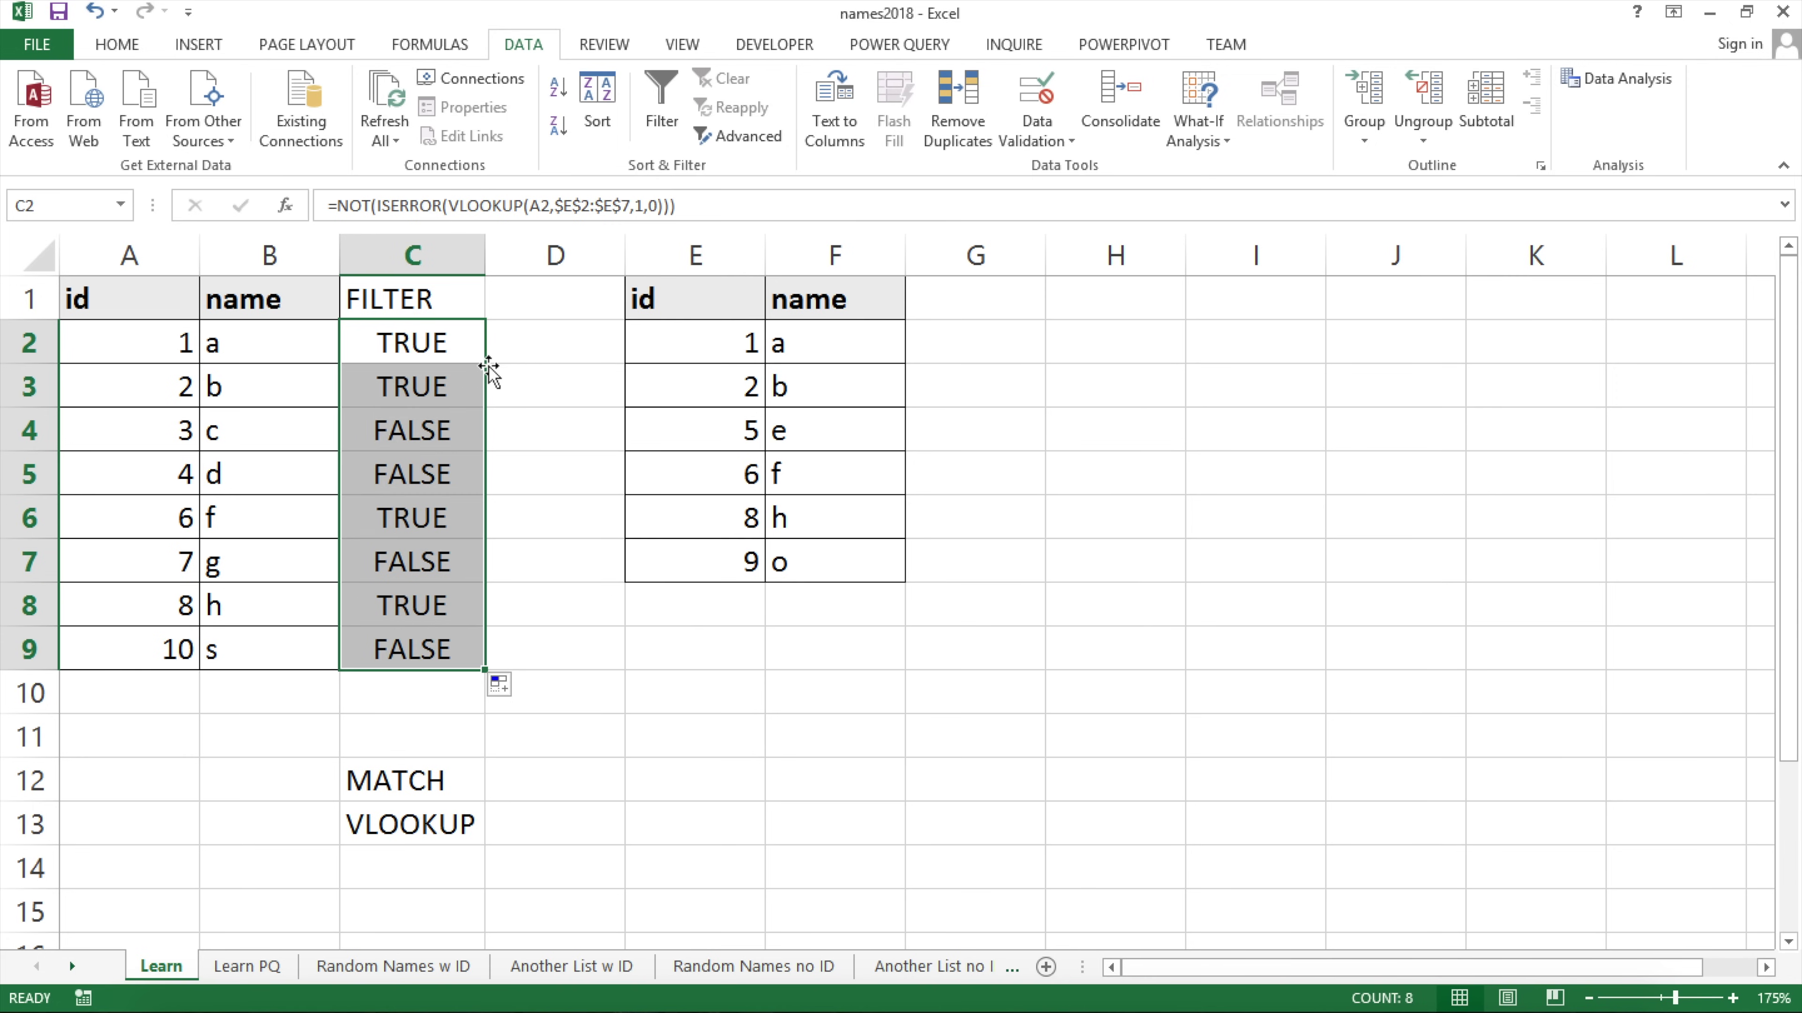
Examine the inverted FILTER results in column C against the first list and the second list in E2:F7.
left_click(439, 342)
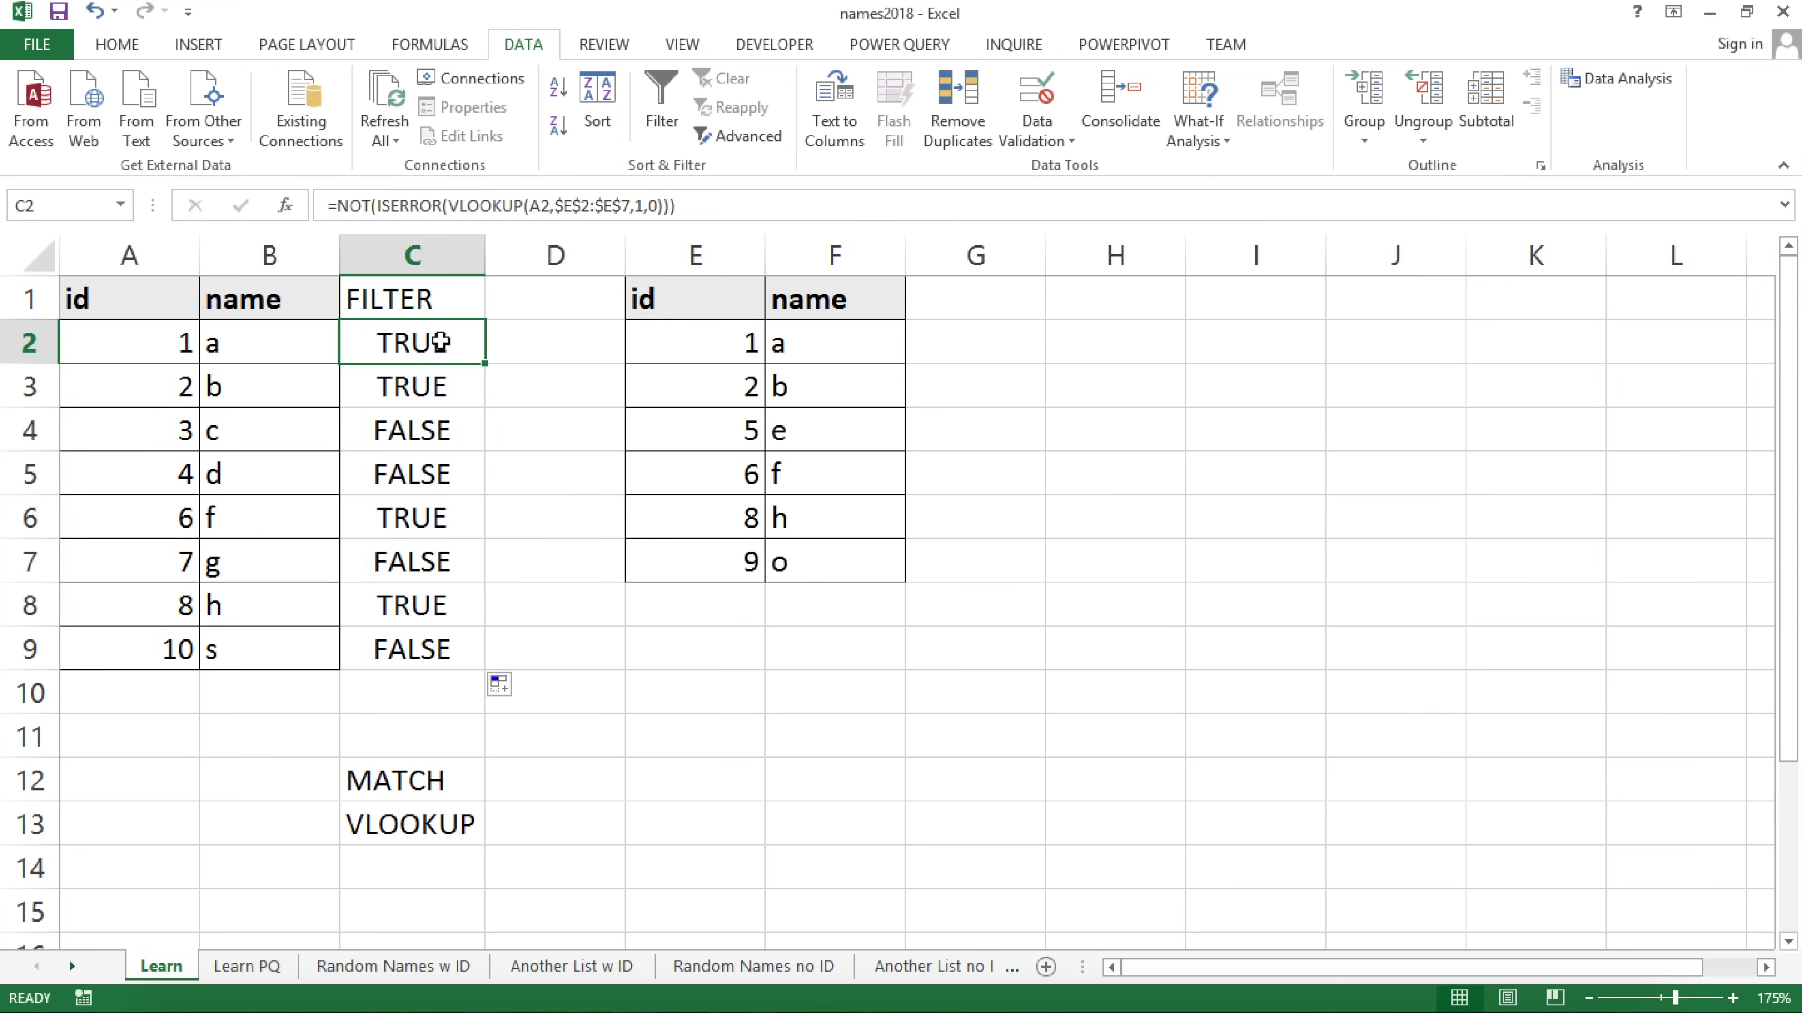
left_click_drag(728, 346, 857, 545)
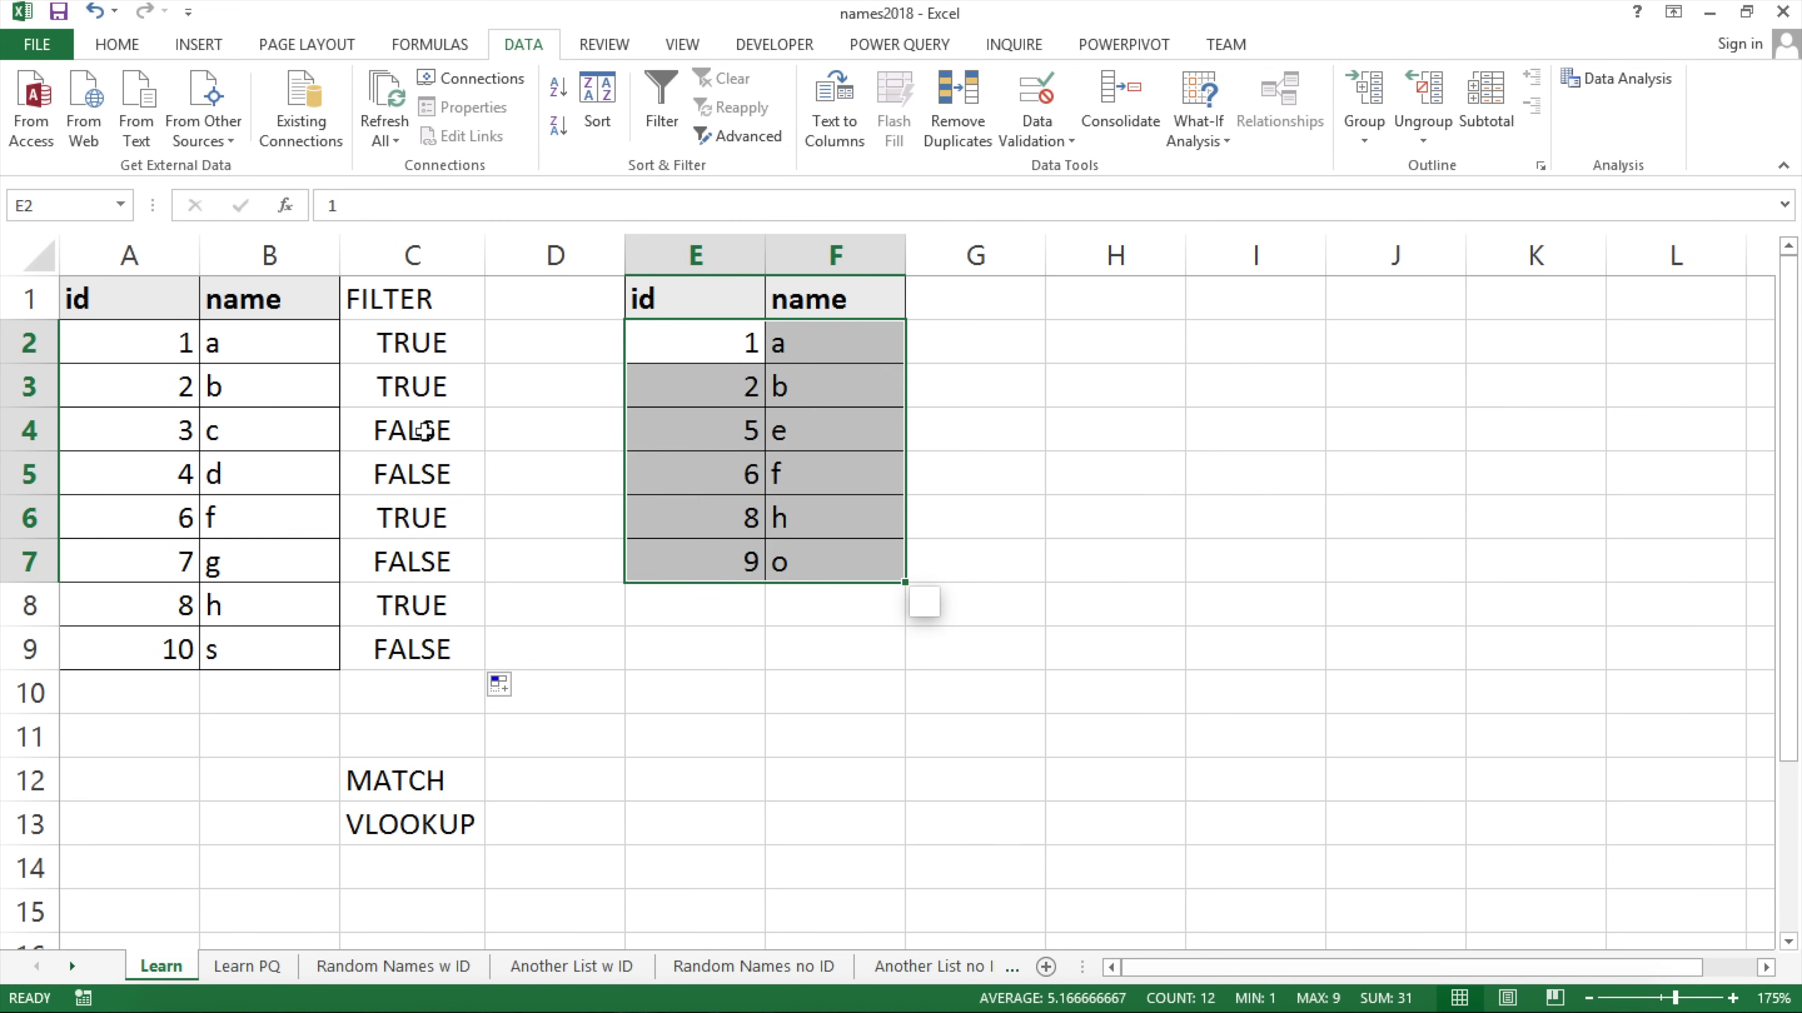
left_click(414, 294)
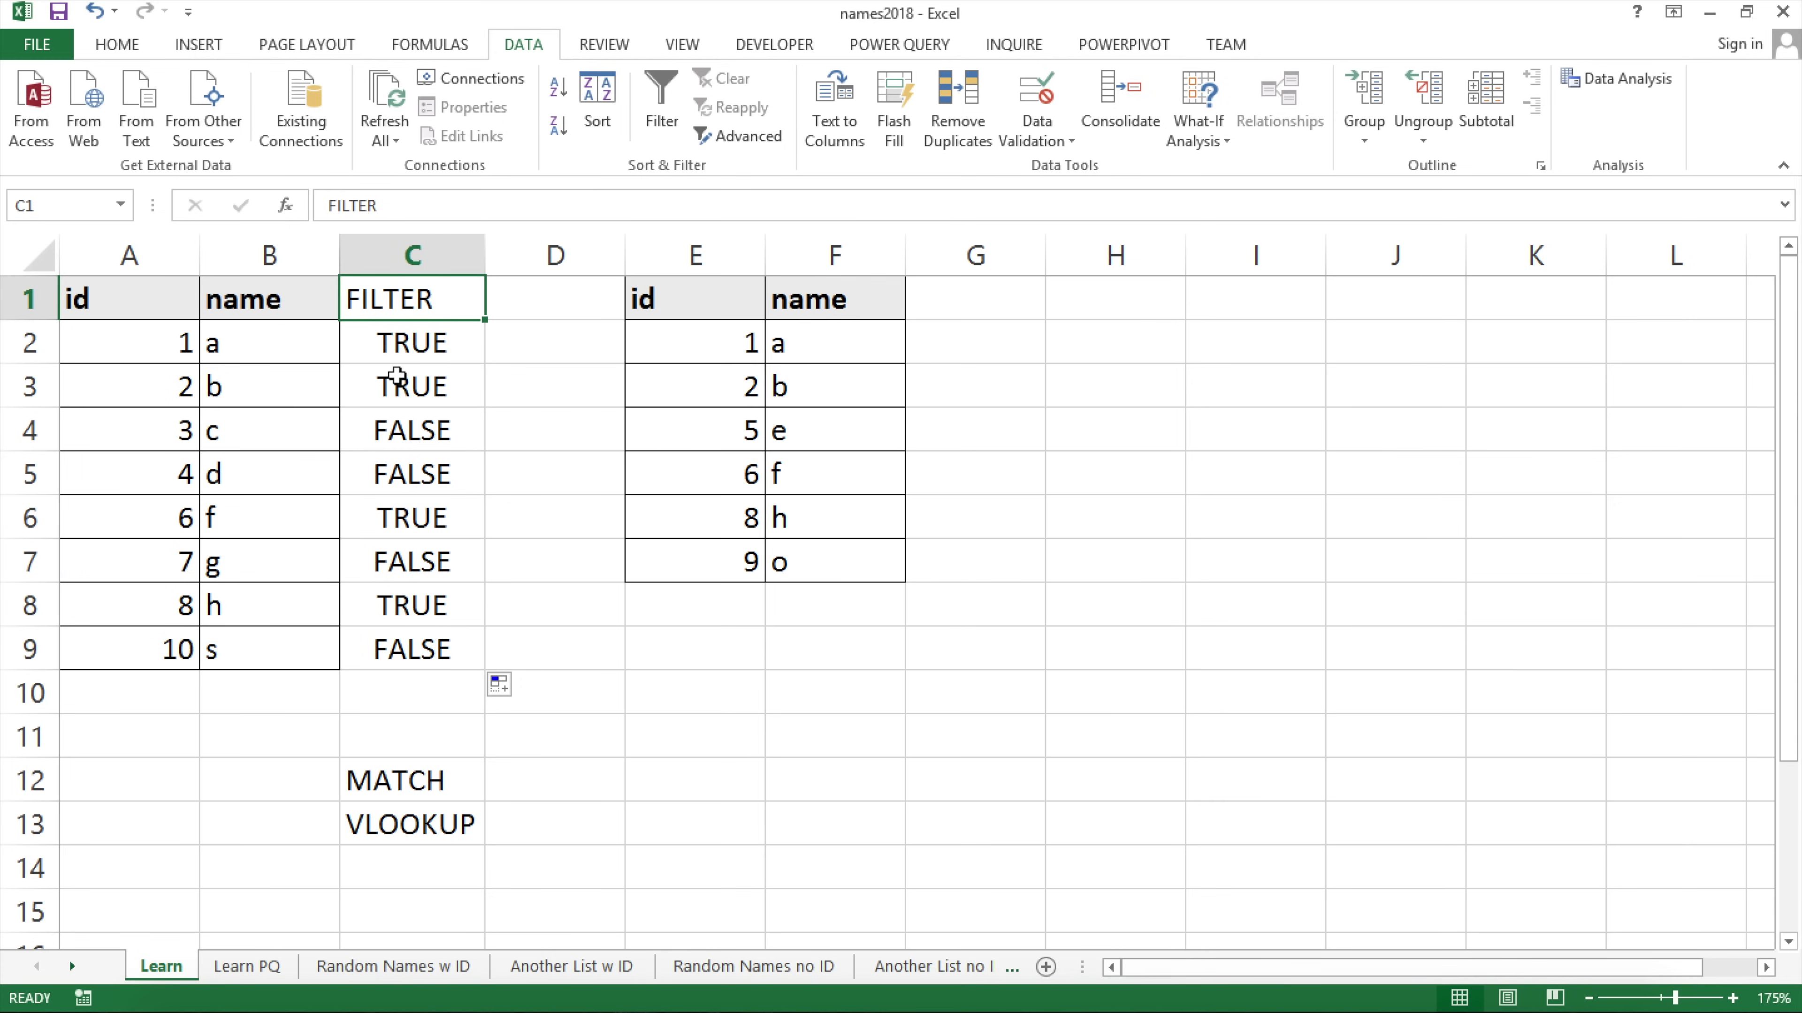
left_click_drag(422, 643, 422, 295)
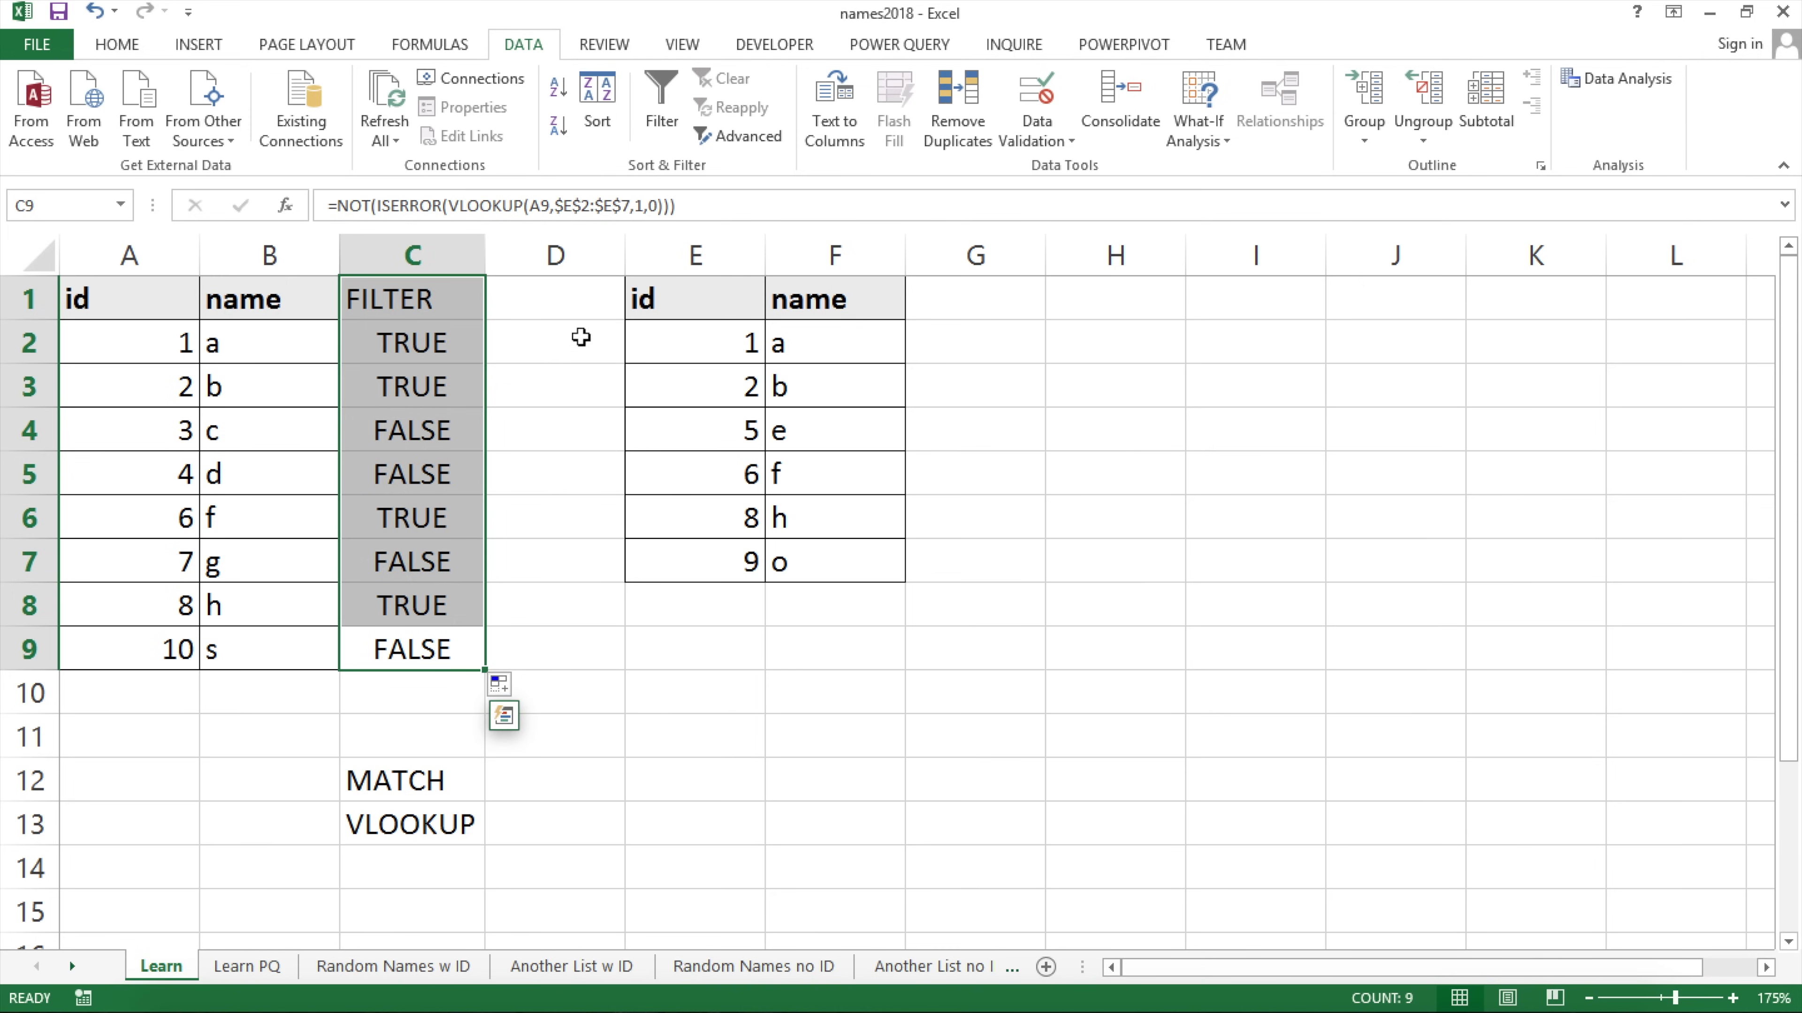
left_click_drag(719, 342, 802, 602)
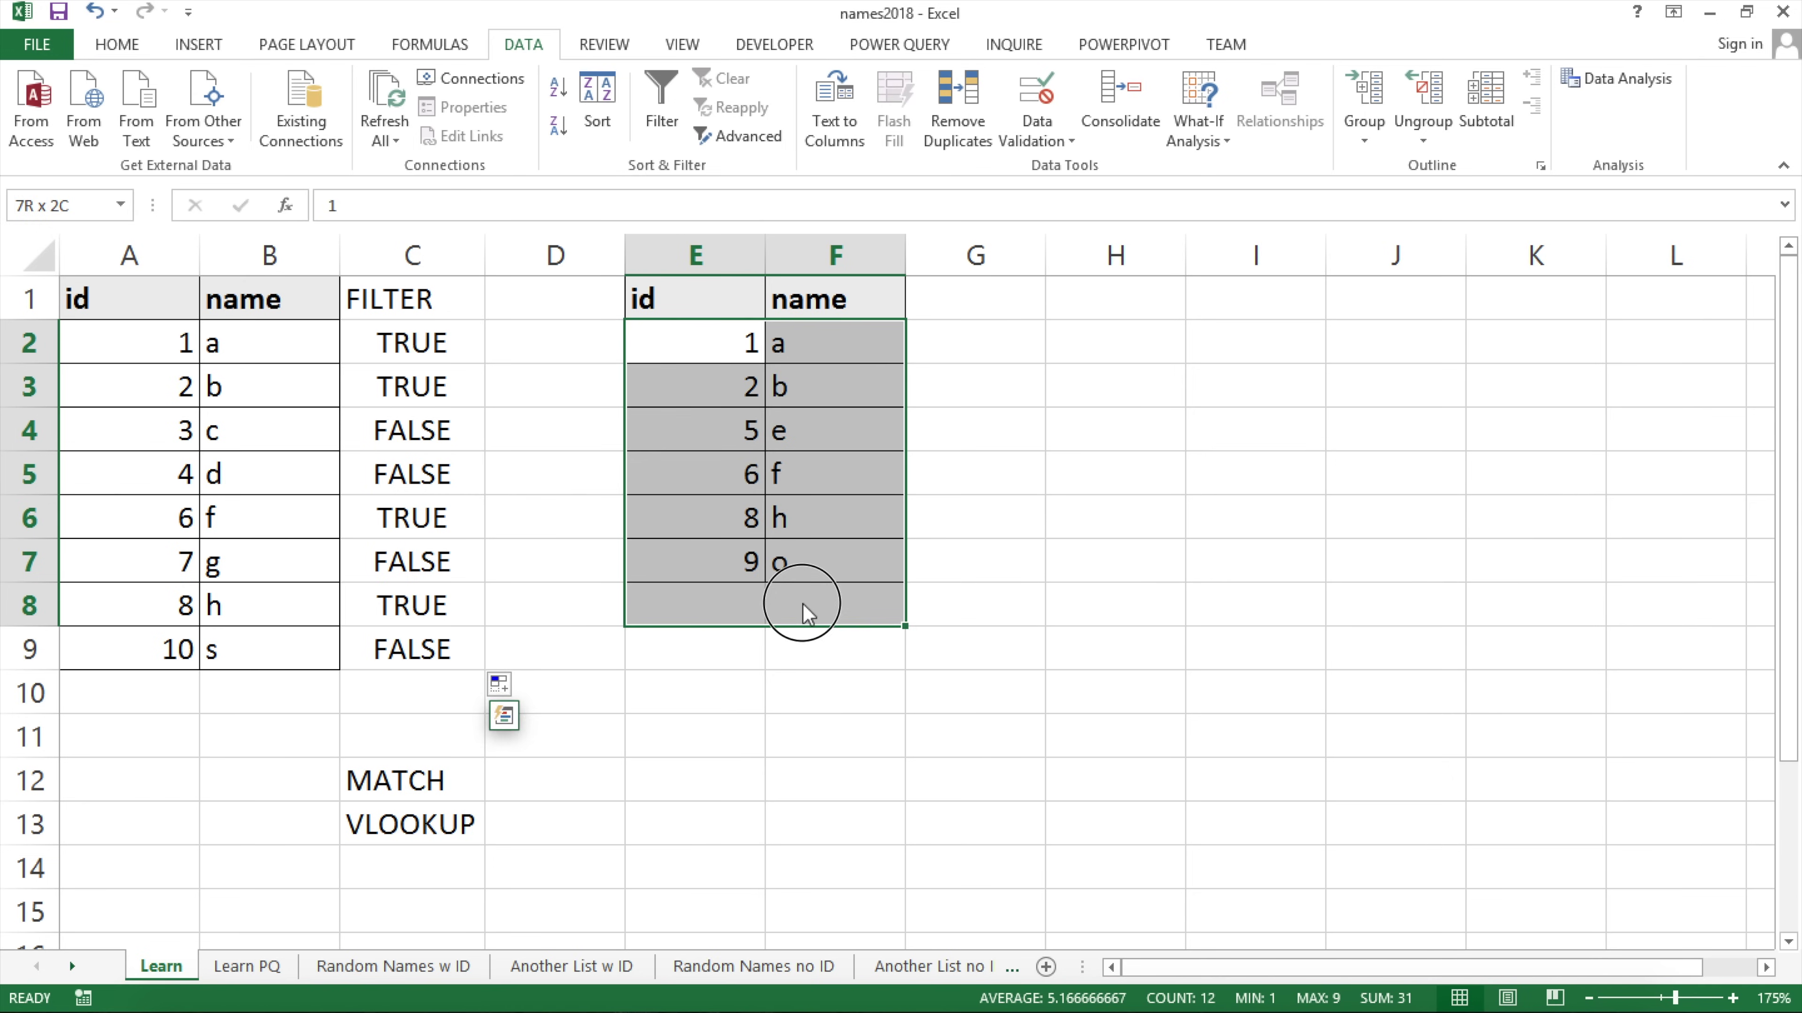
left_click_drag(177, 358, 250, 649)
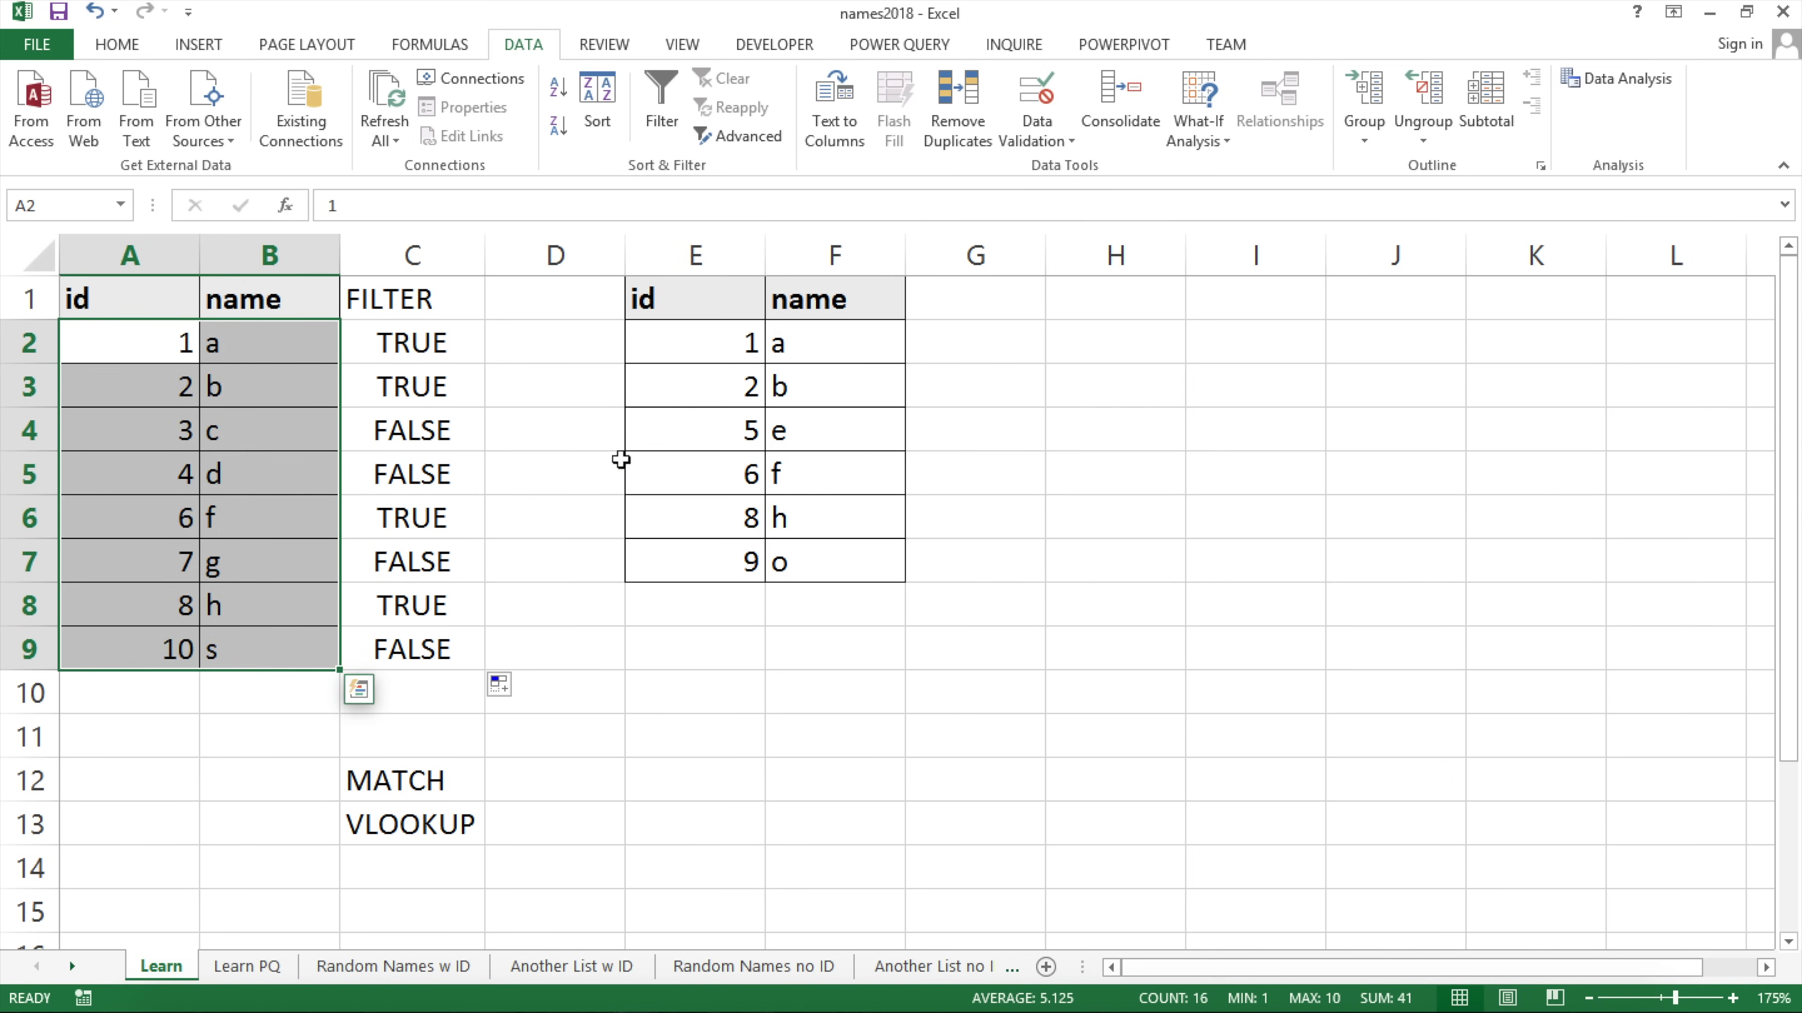
left_click_drag(423, 342, 398, 663)
Add the header FILTER in G1 beside the second list.
left_click(1017, 316)
type("FILTER")
key("Return")
Enter a MATCH formula in G2 that looks up E2 in the absolute range $A$2:$A$9 with match type 0.
type("=mact")
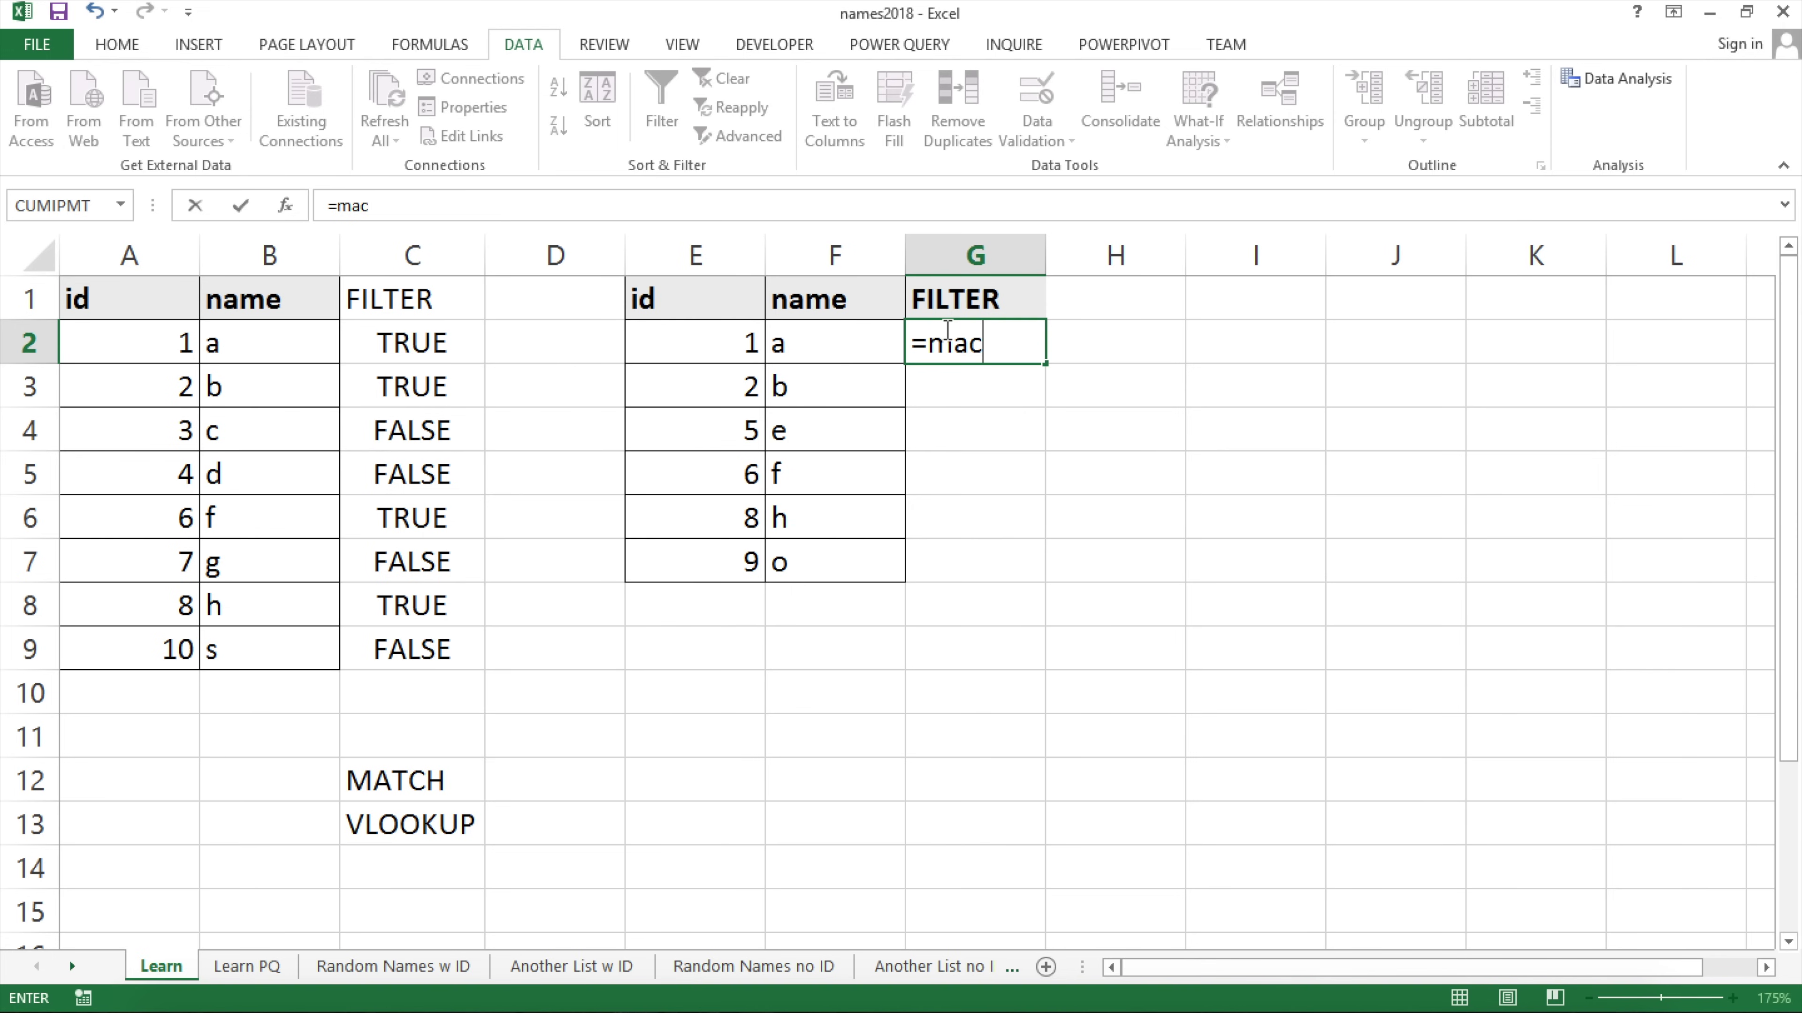
key("BackSpace")
key("Tab")
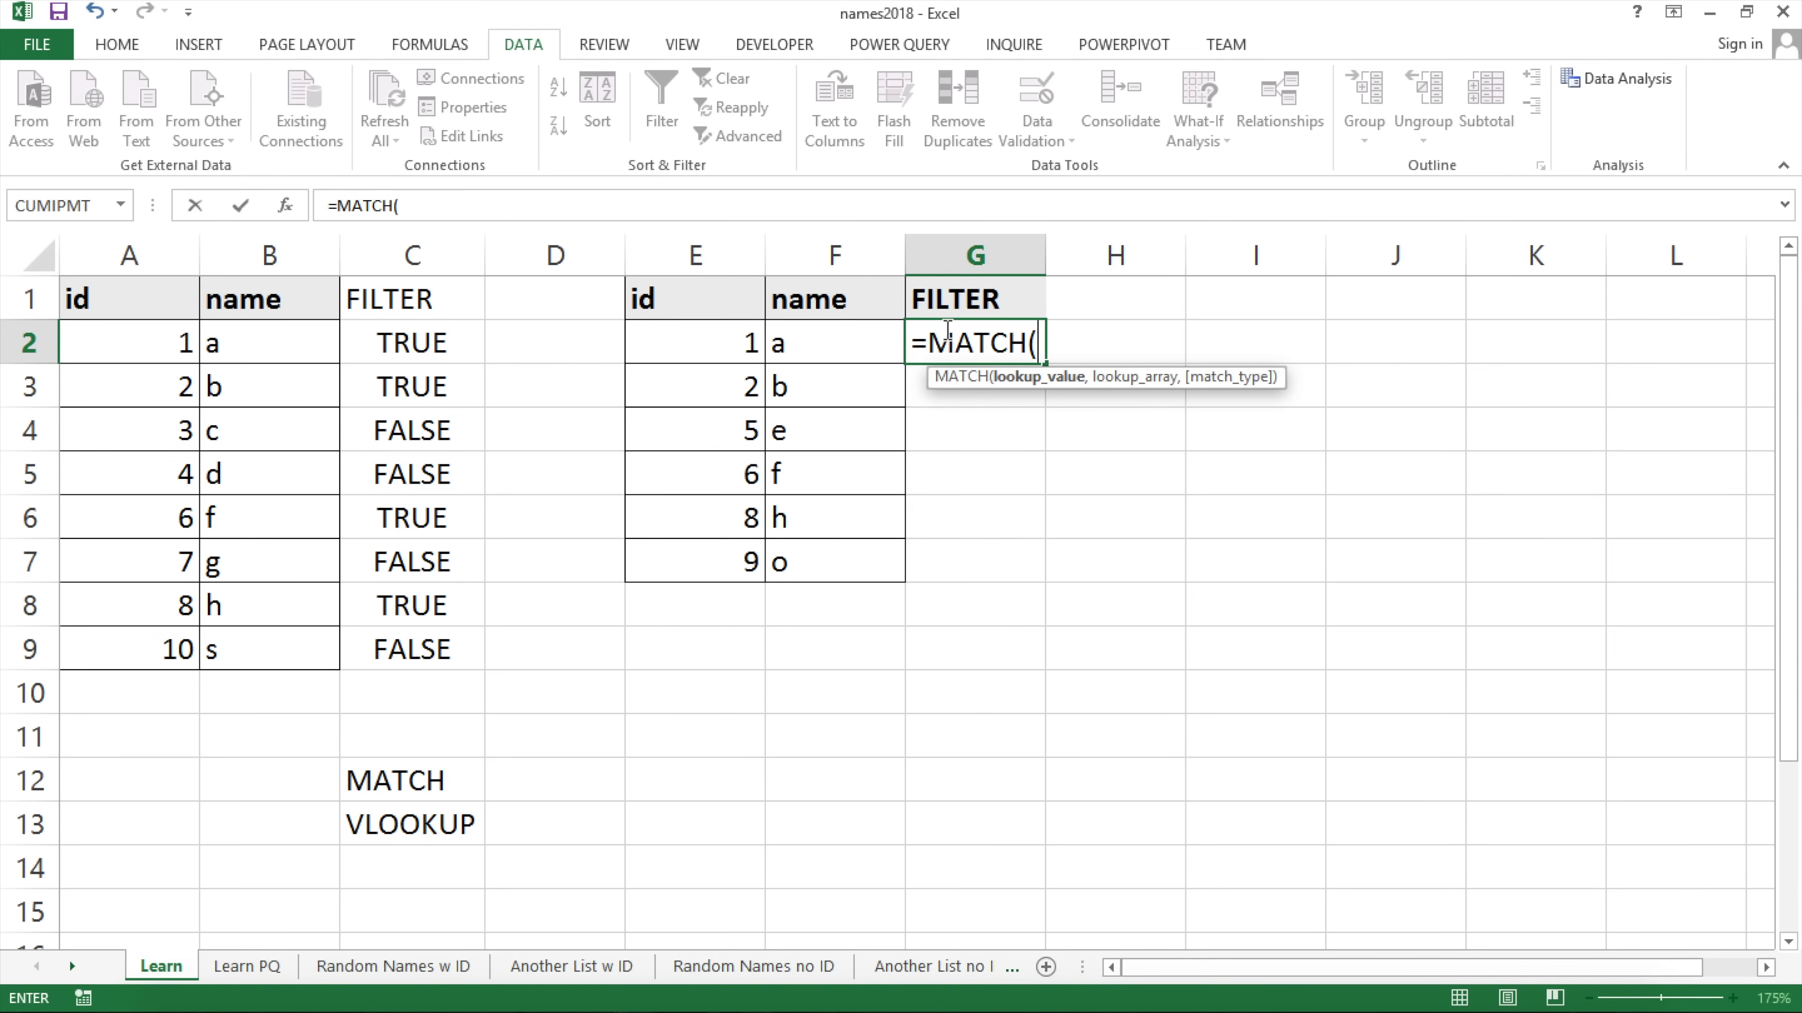
left_click(723, 350)
type(",")
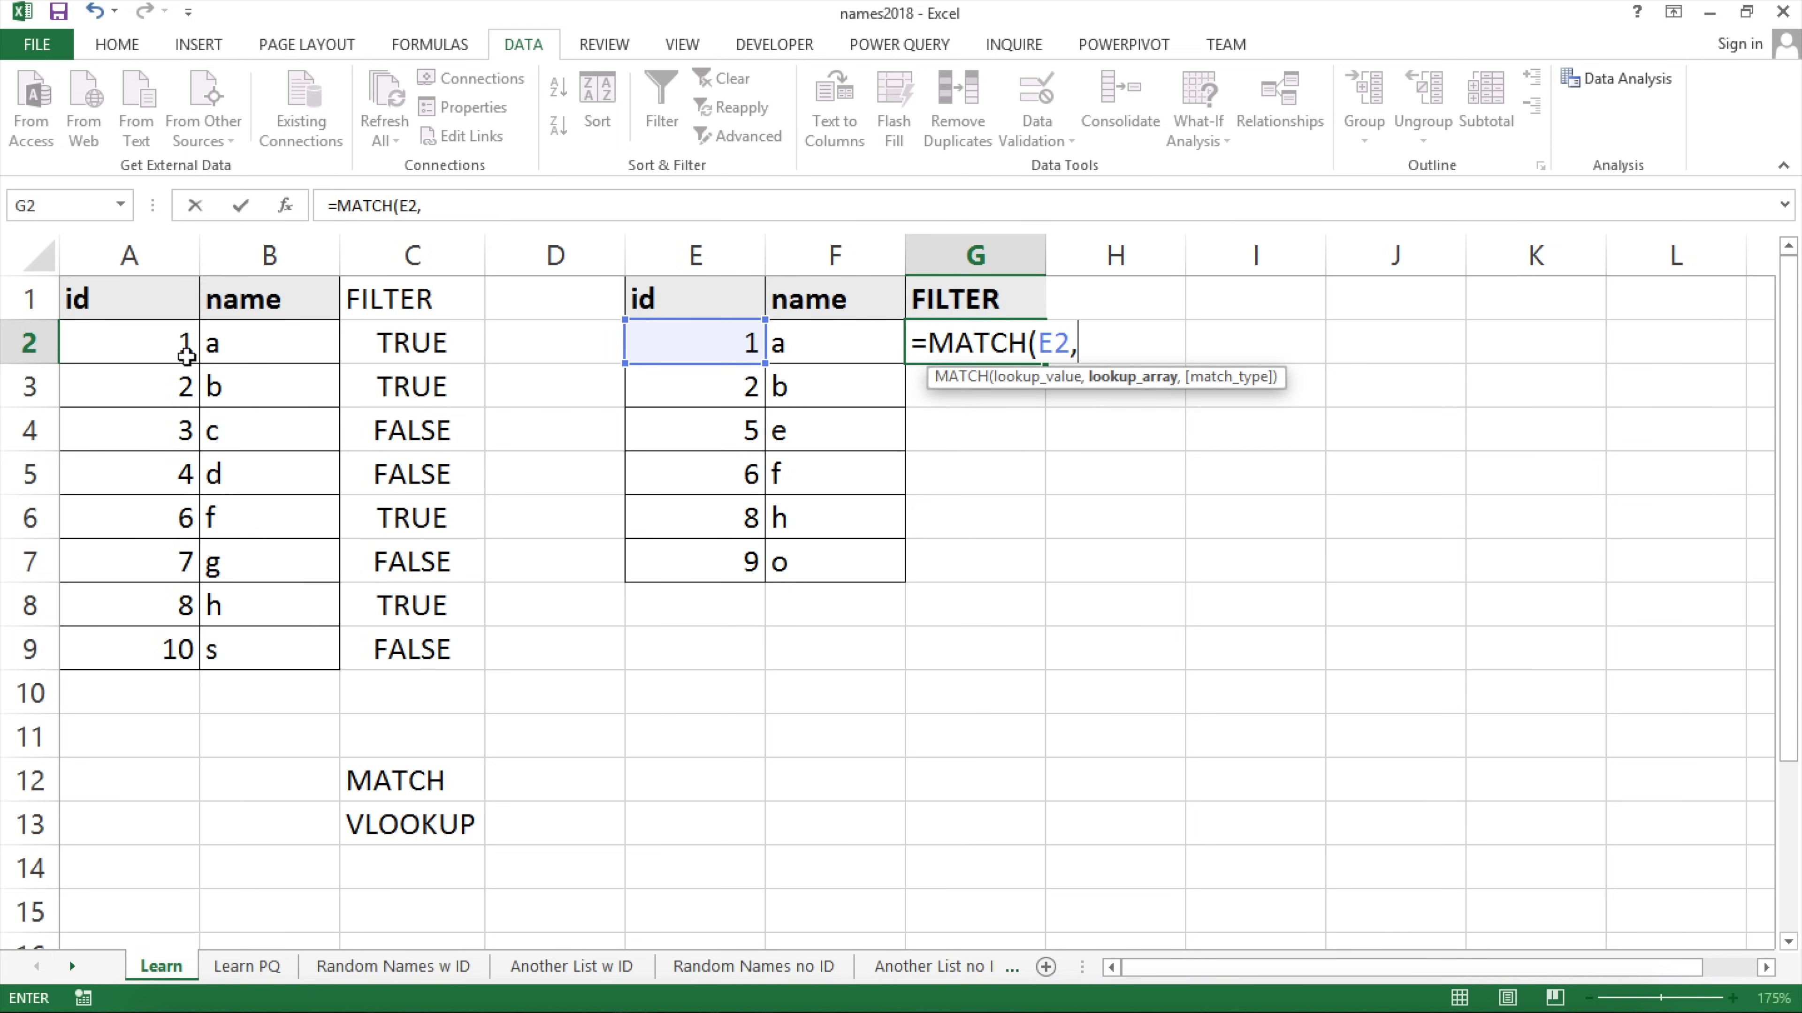
left_click_drag(121, 350, 120, 645)
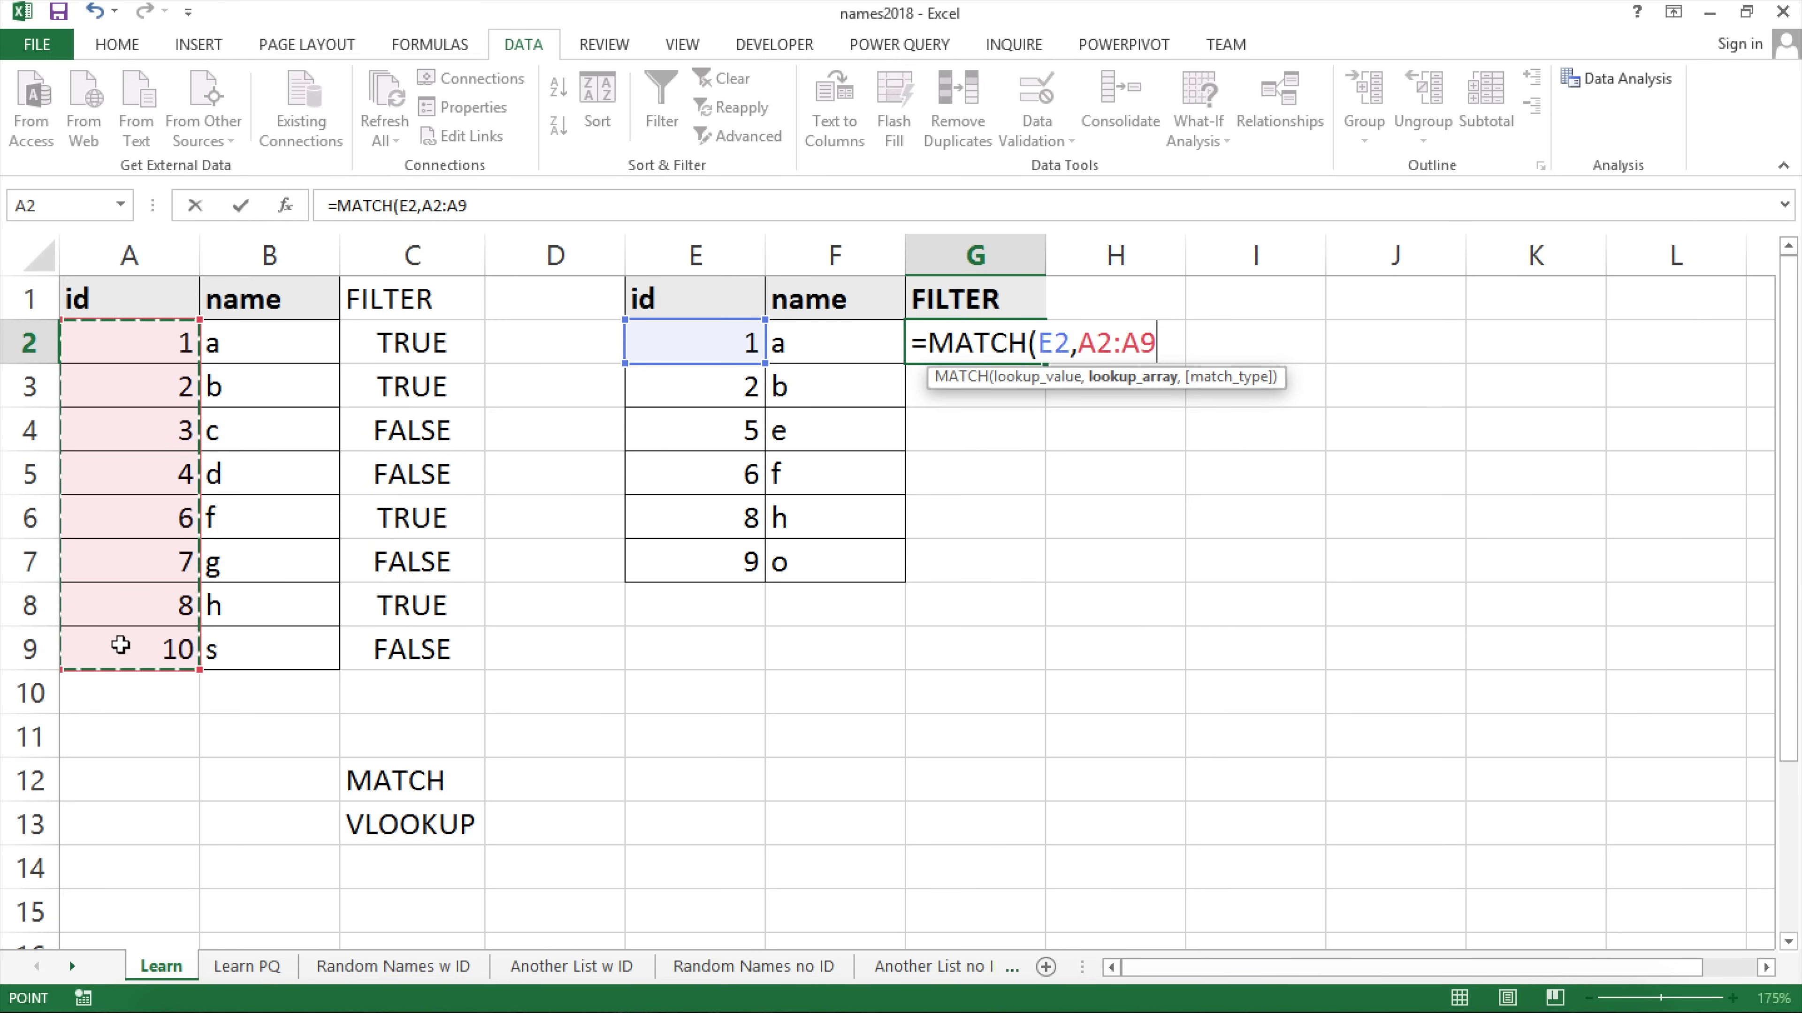
key("F4")
type(",")
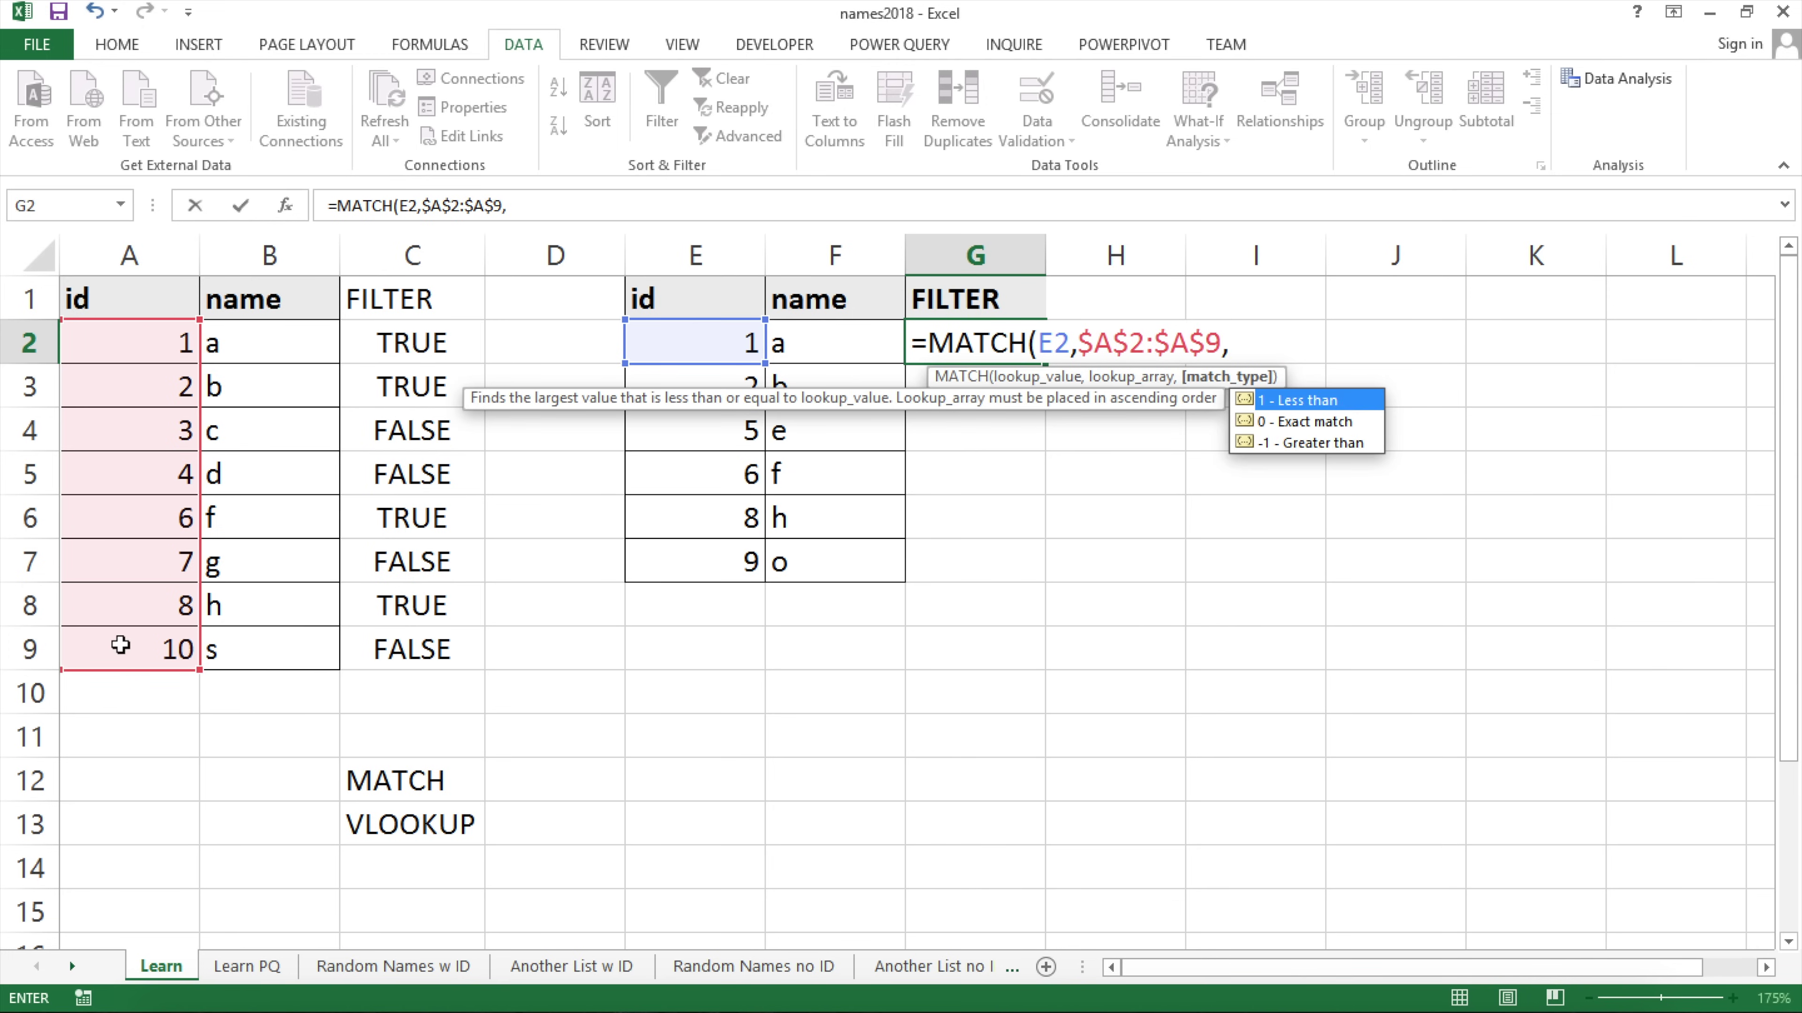
type("0)")
key("Return")
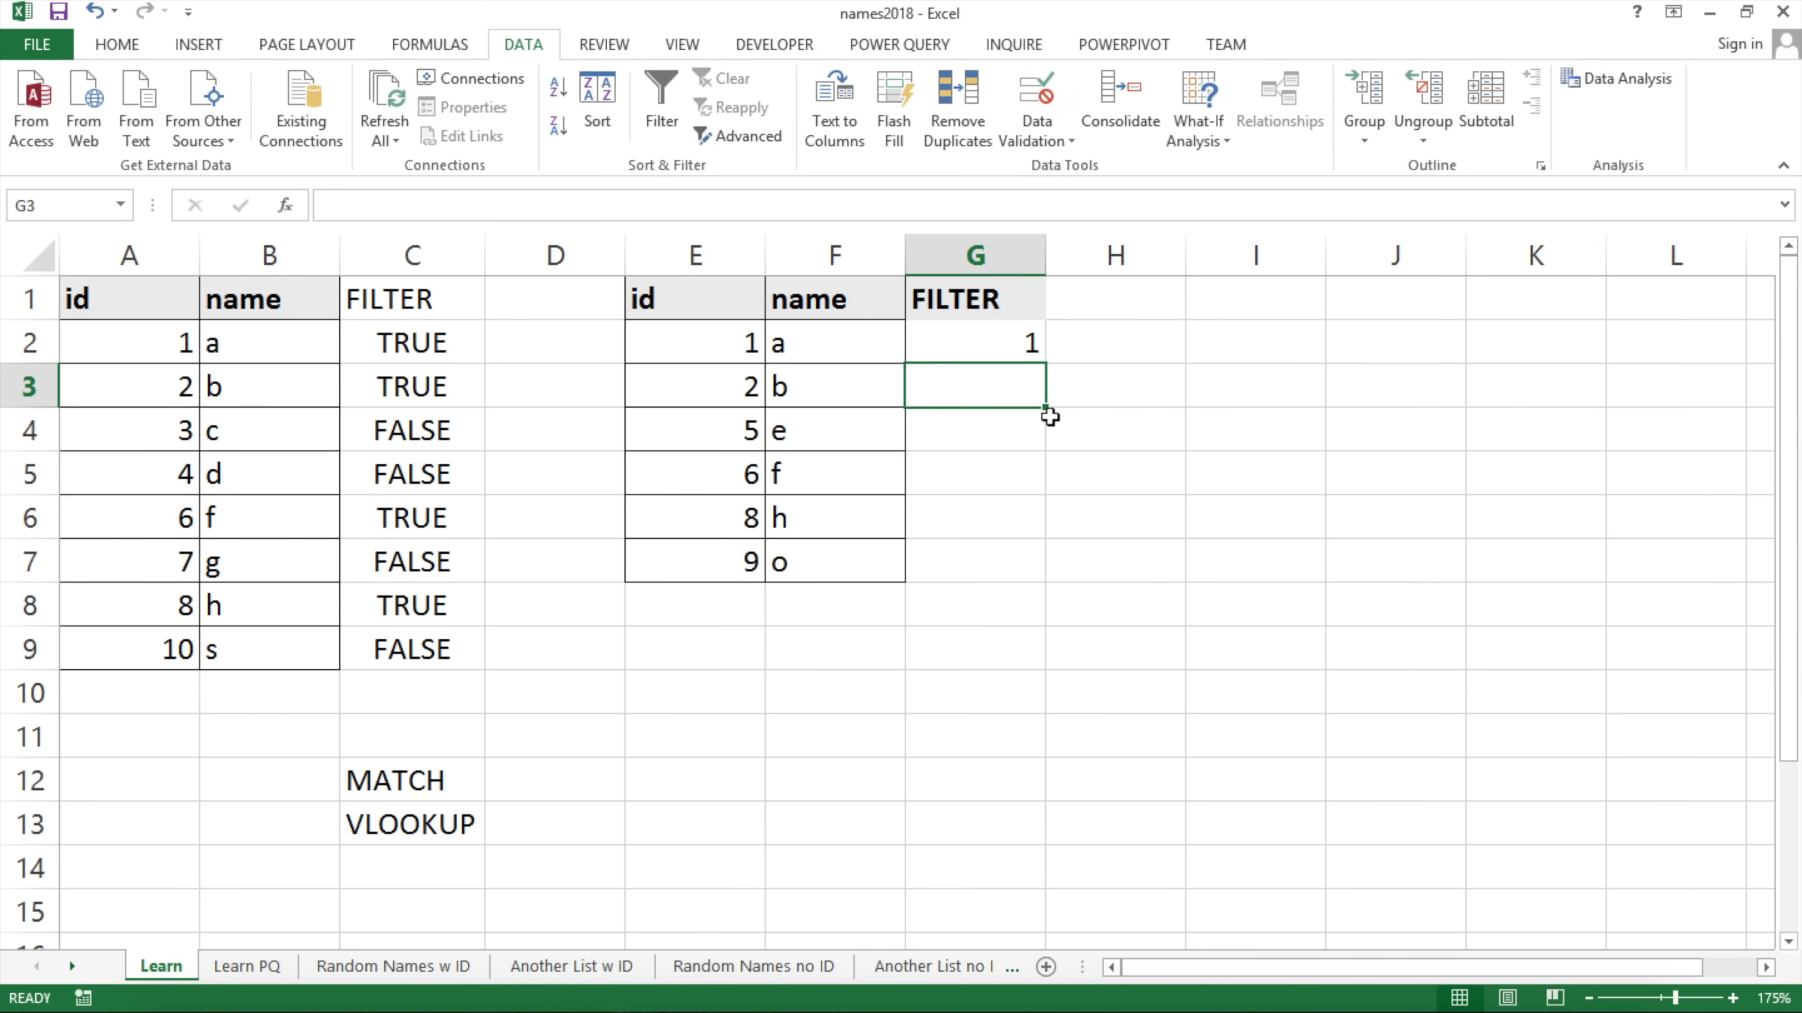
Wrap the MATCH formula in G2 in ISNUMBER and fill it down to G7.
left_click(969, 346)
double_click(945, 346)
left_click(934, 345)
type("isnumbMATCH(E2,$A$2:$A$9,0")
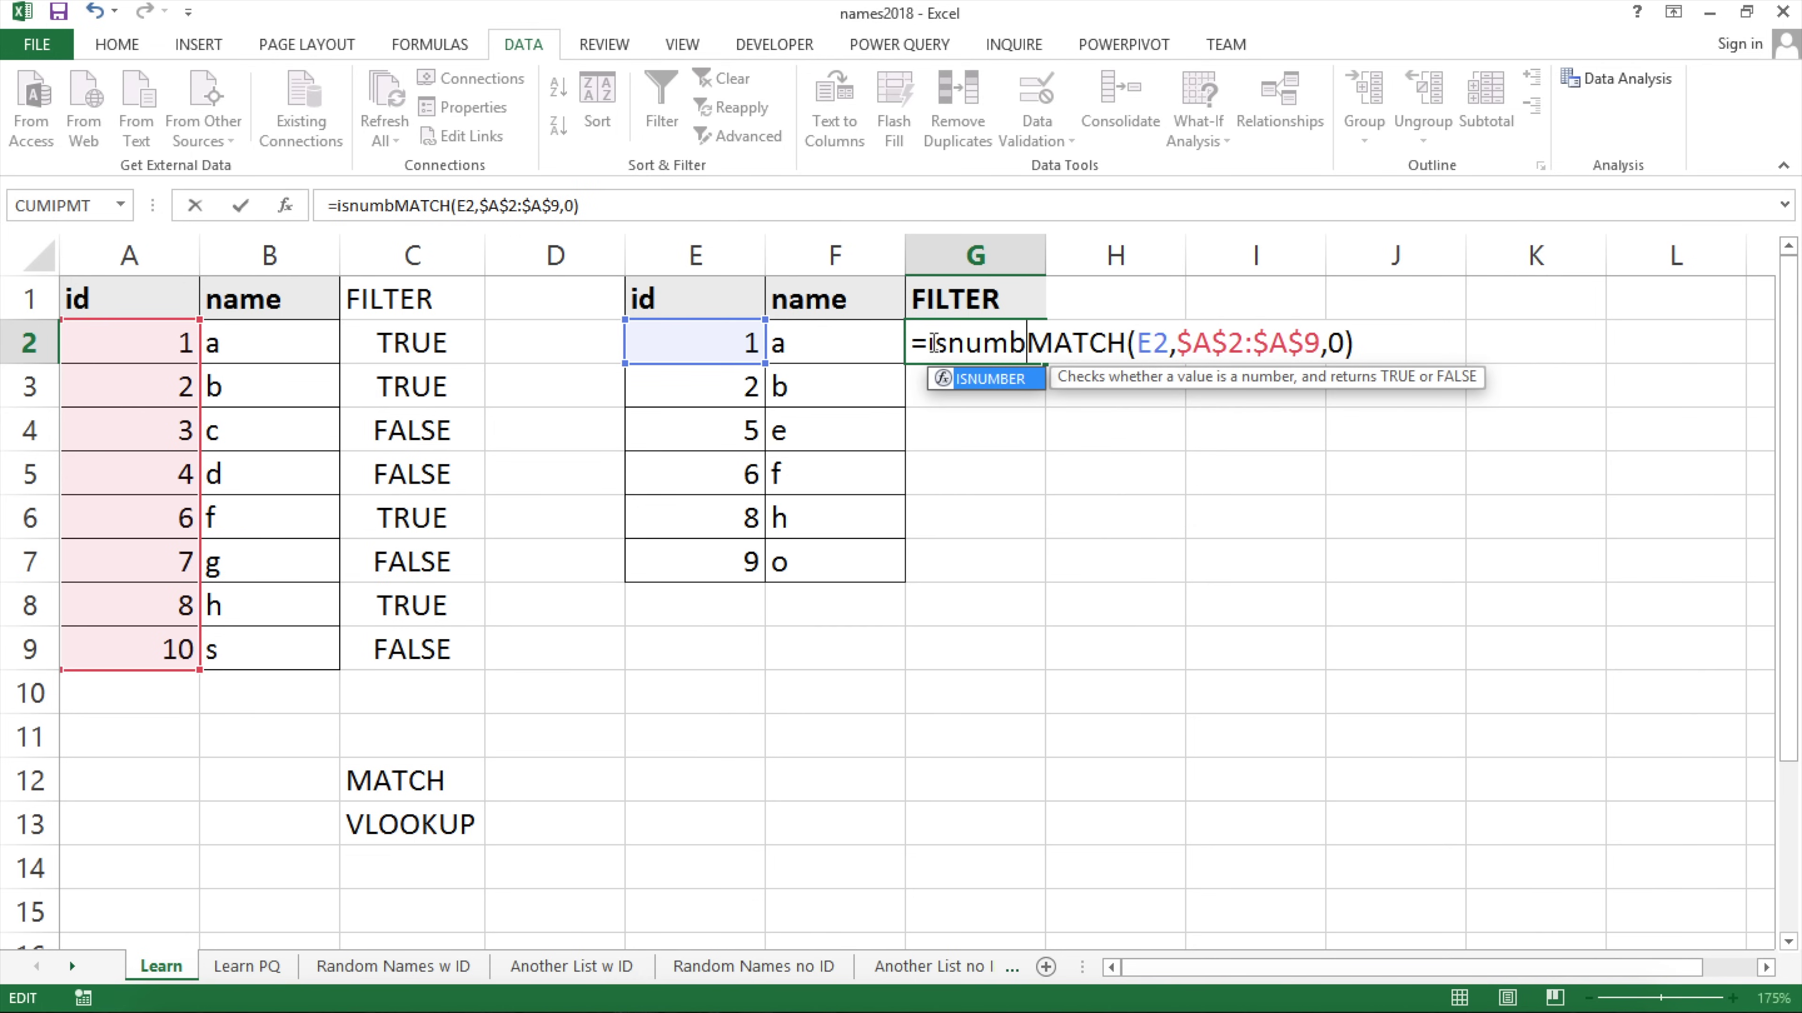
key("Tab")
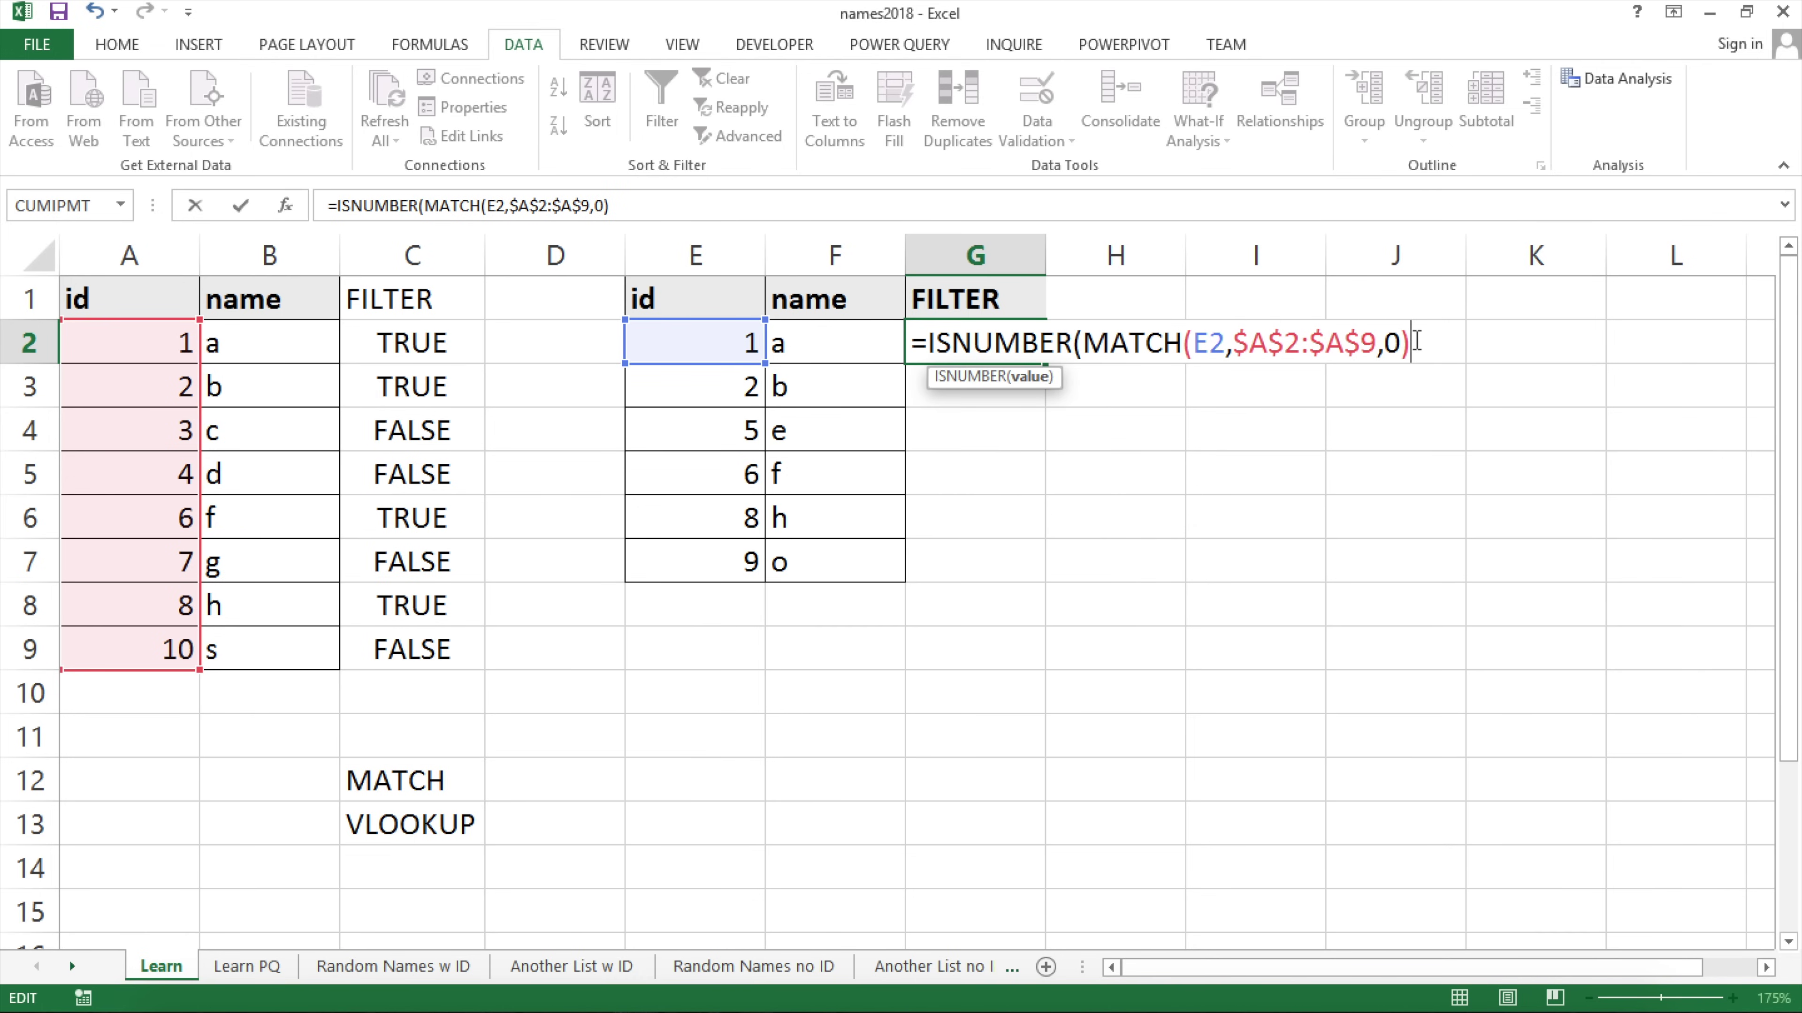
key("Return")
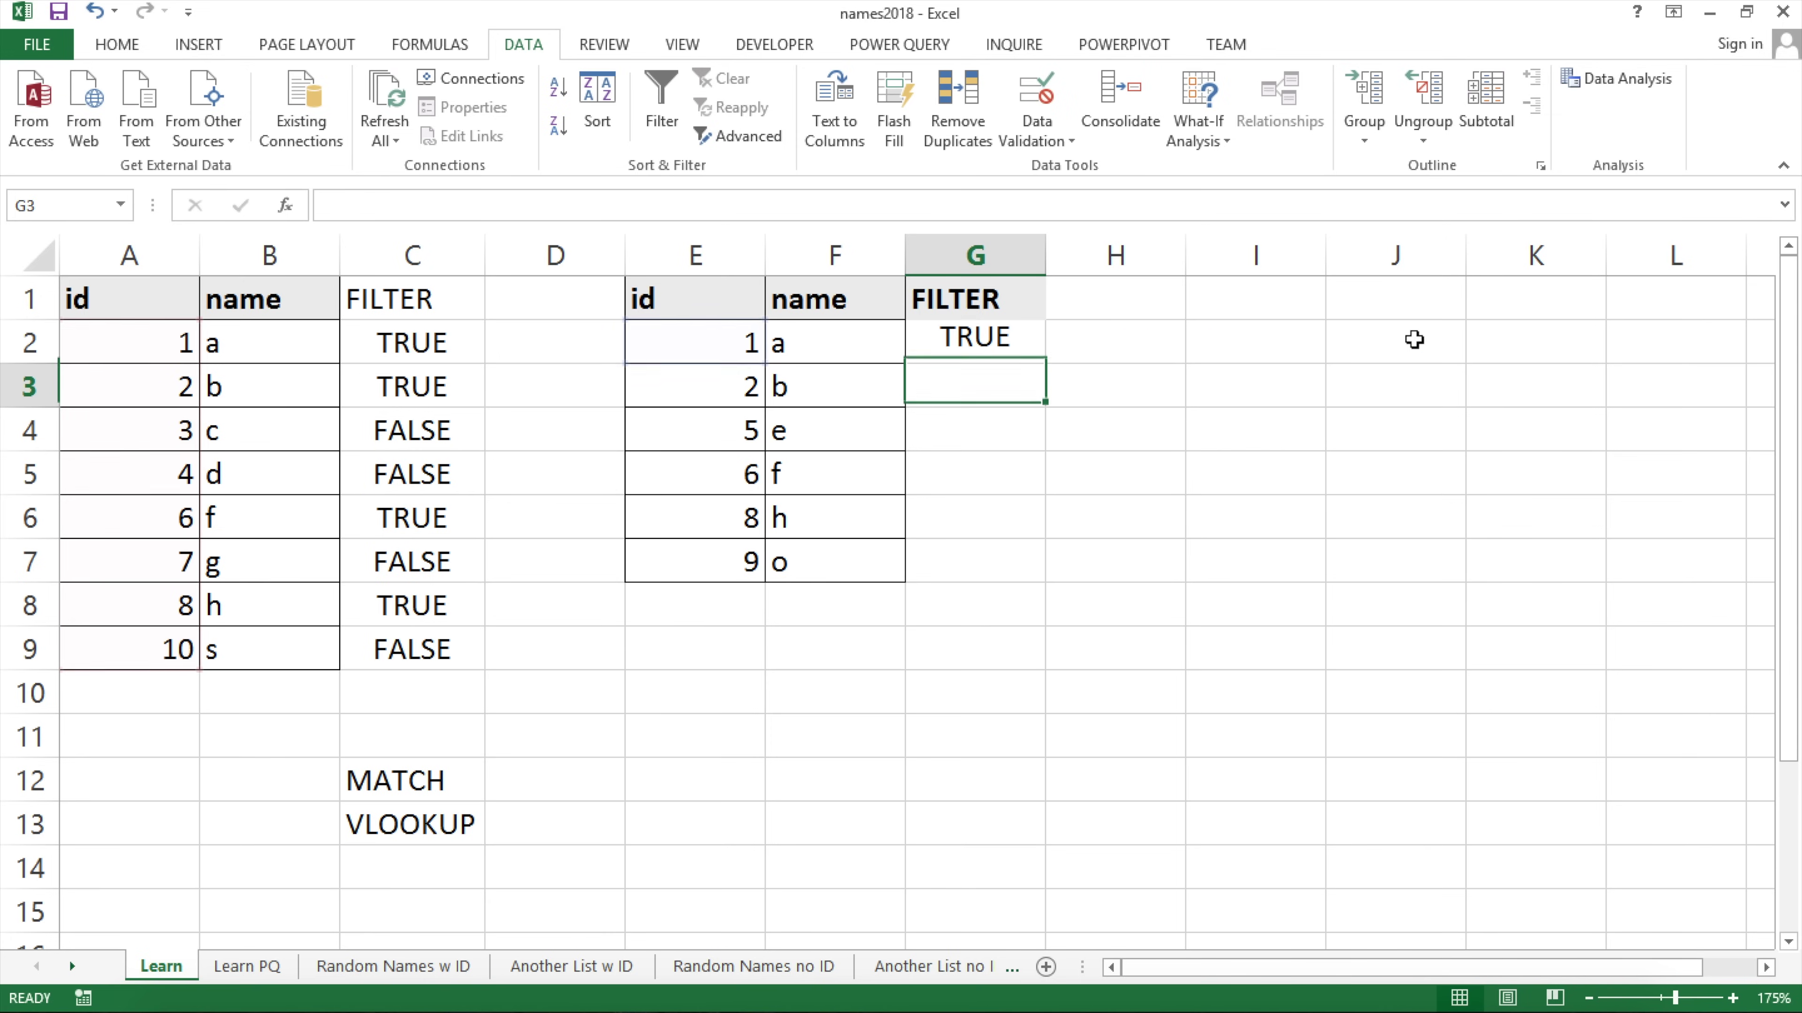
left_click(977, 355)
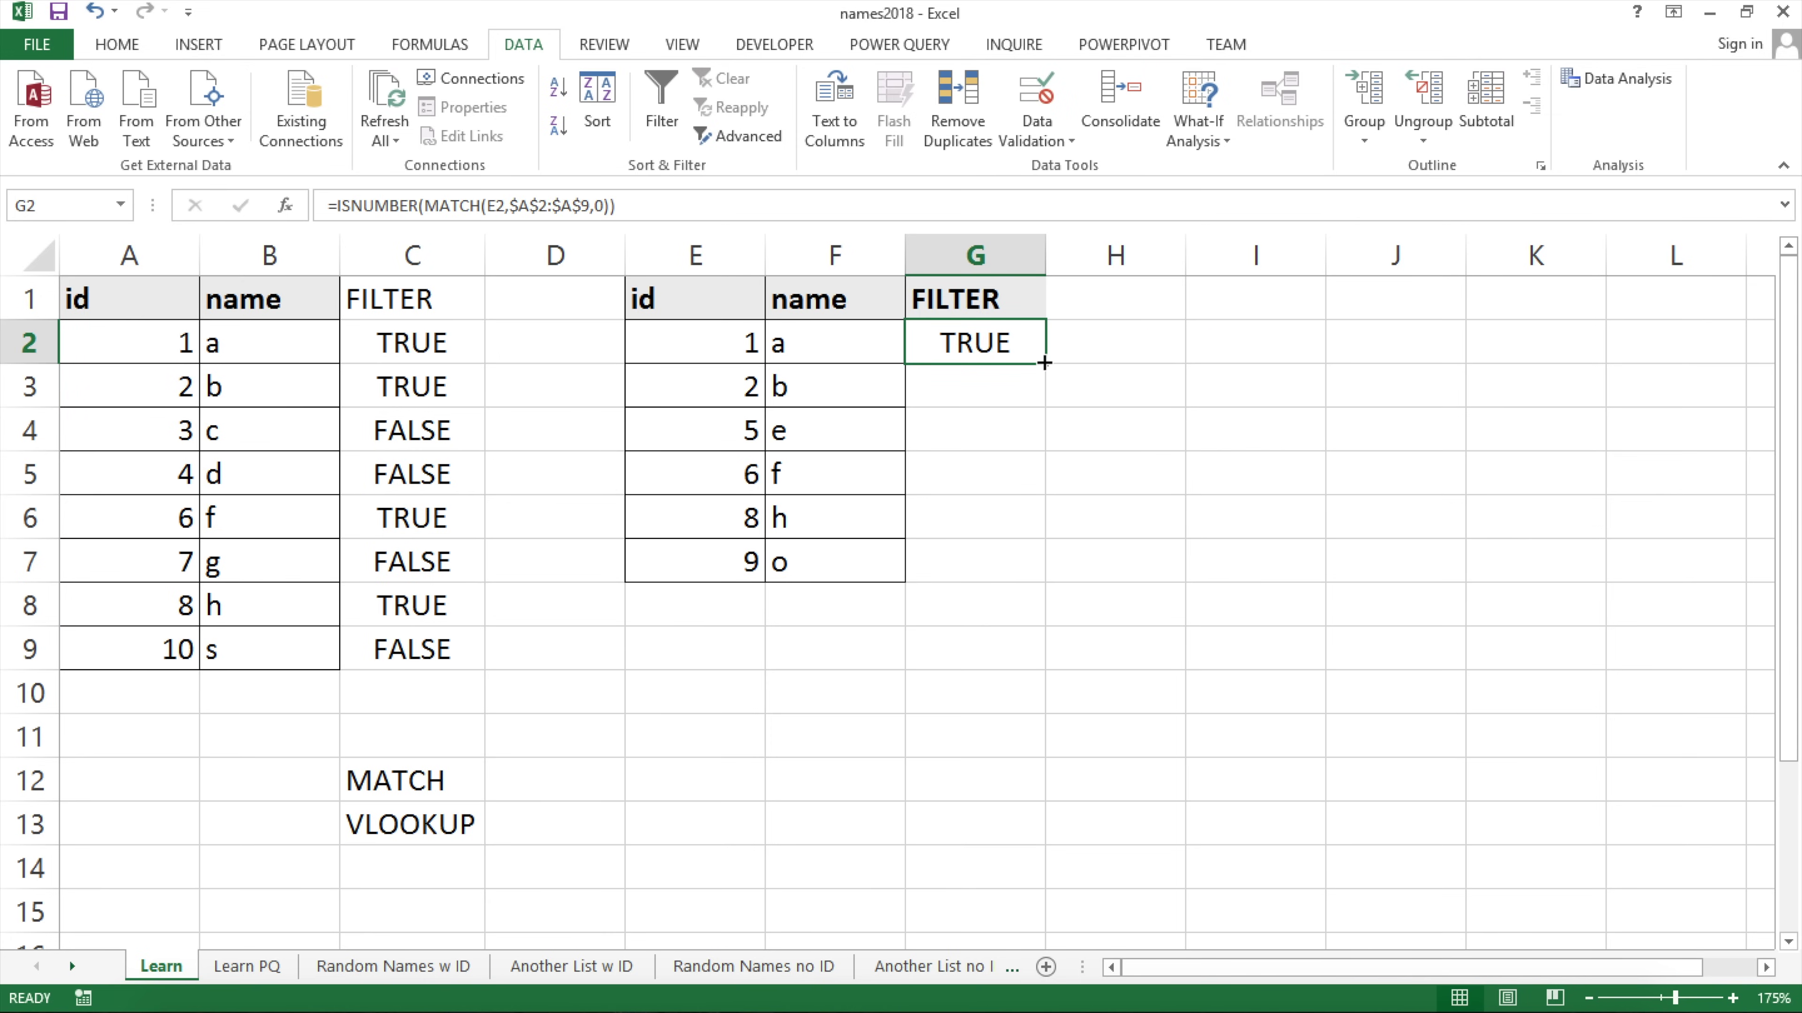
double_click(1044, 363)
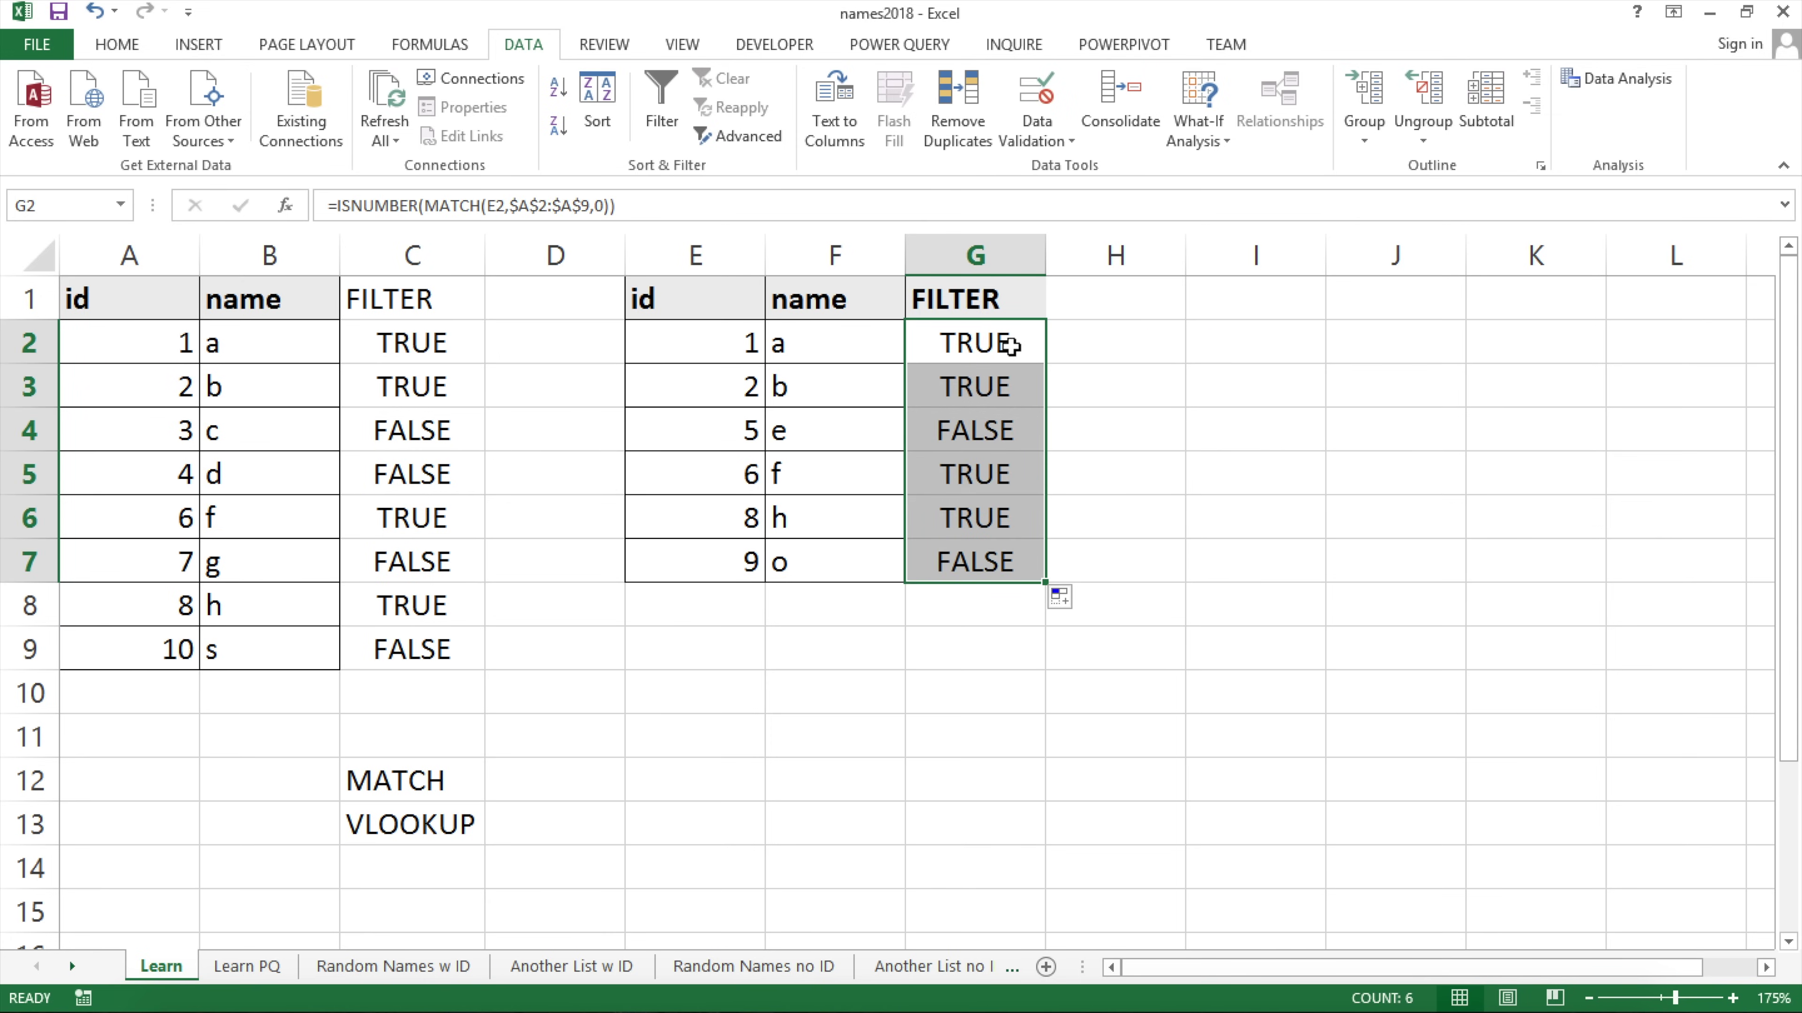
Check the second list's rows for ids 5 and 9 and their FILTER results against the ids in column A.
key("ctrl")
left_click(970, 441)
left_click(969, 562)
left_click_drag(746, 564, 947, 567)
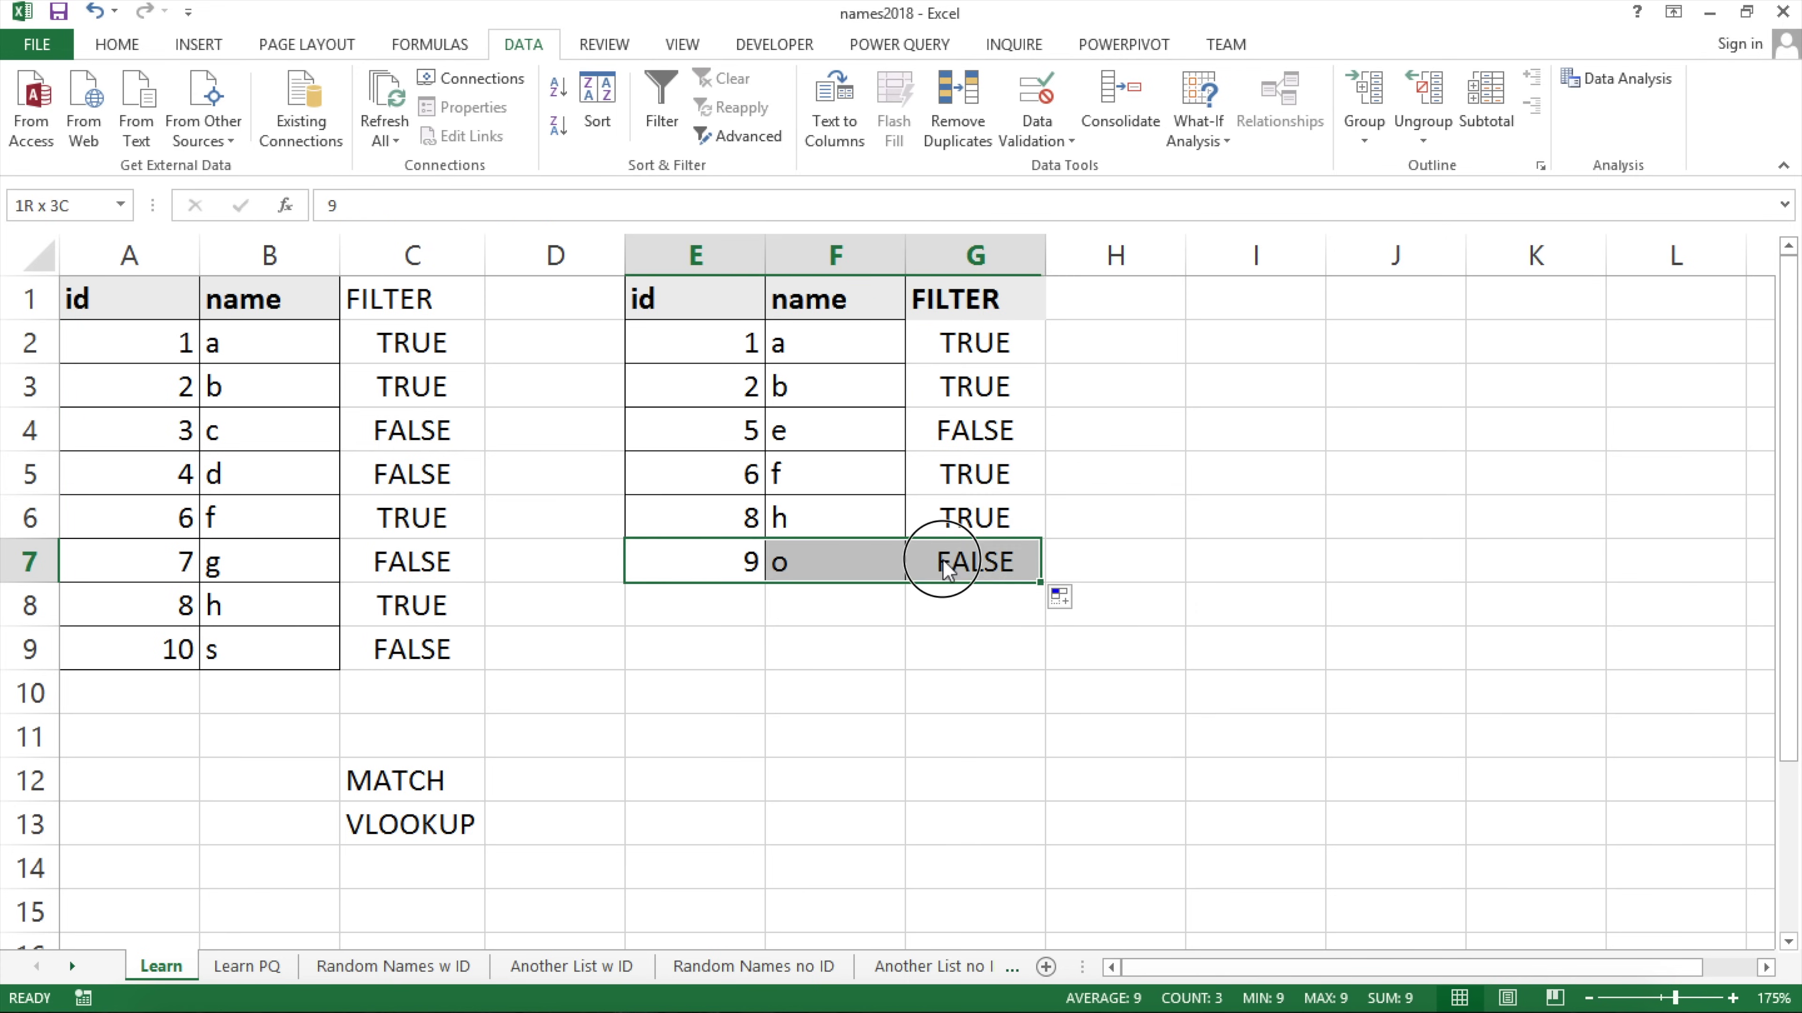
left_click_drag(752, 431, 950, 431)
left_click_drag(156, 339, 137, 615)
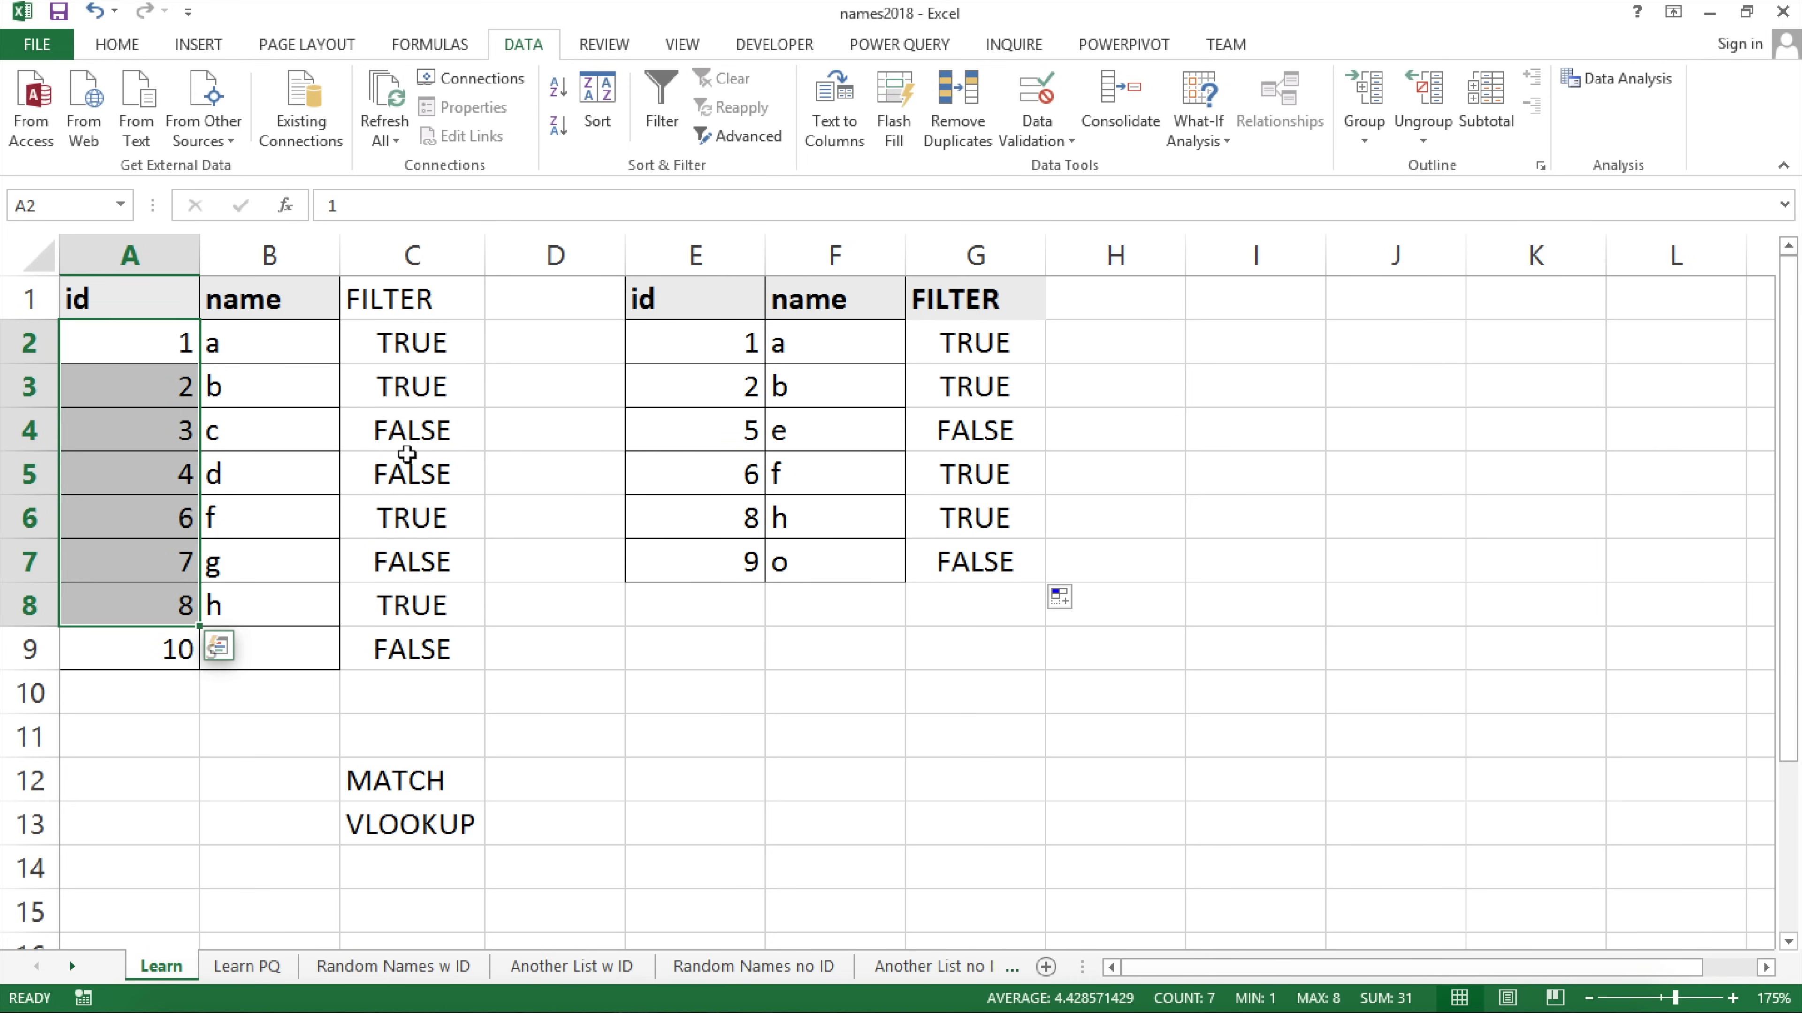
Clear both FILTER columns, C1:C9 and G1:G7, and the MATCH and VLOOKUP labels in C12:C13.
left_click_drag(393, 298, 404, 651)
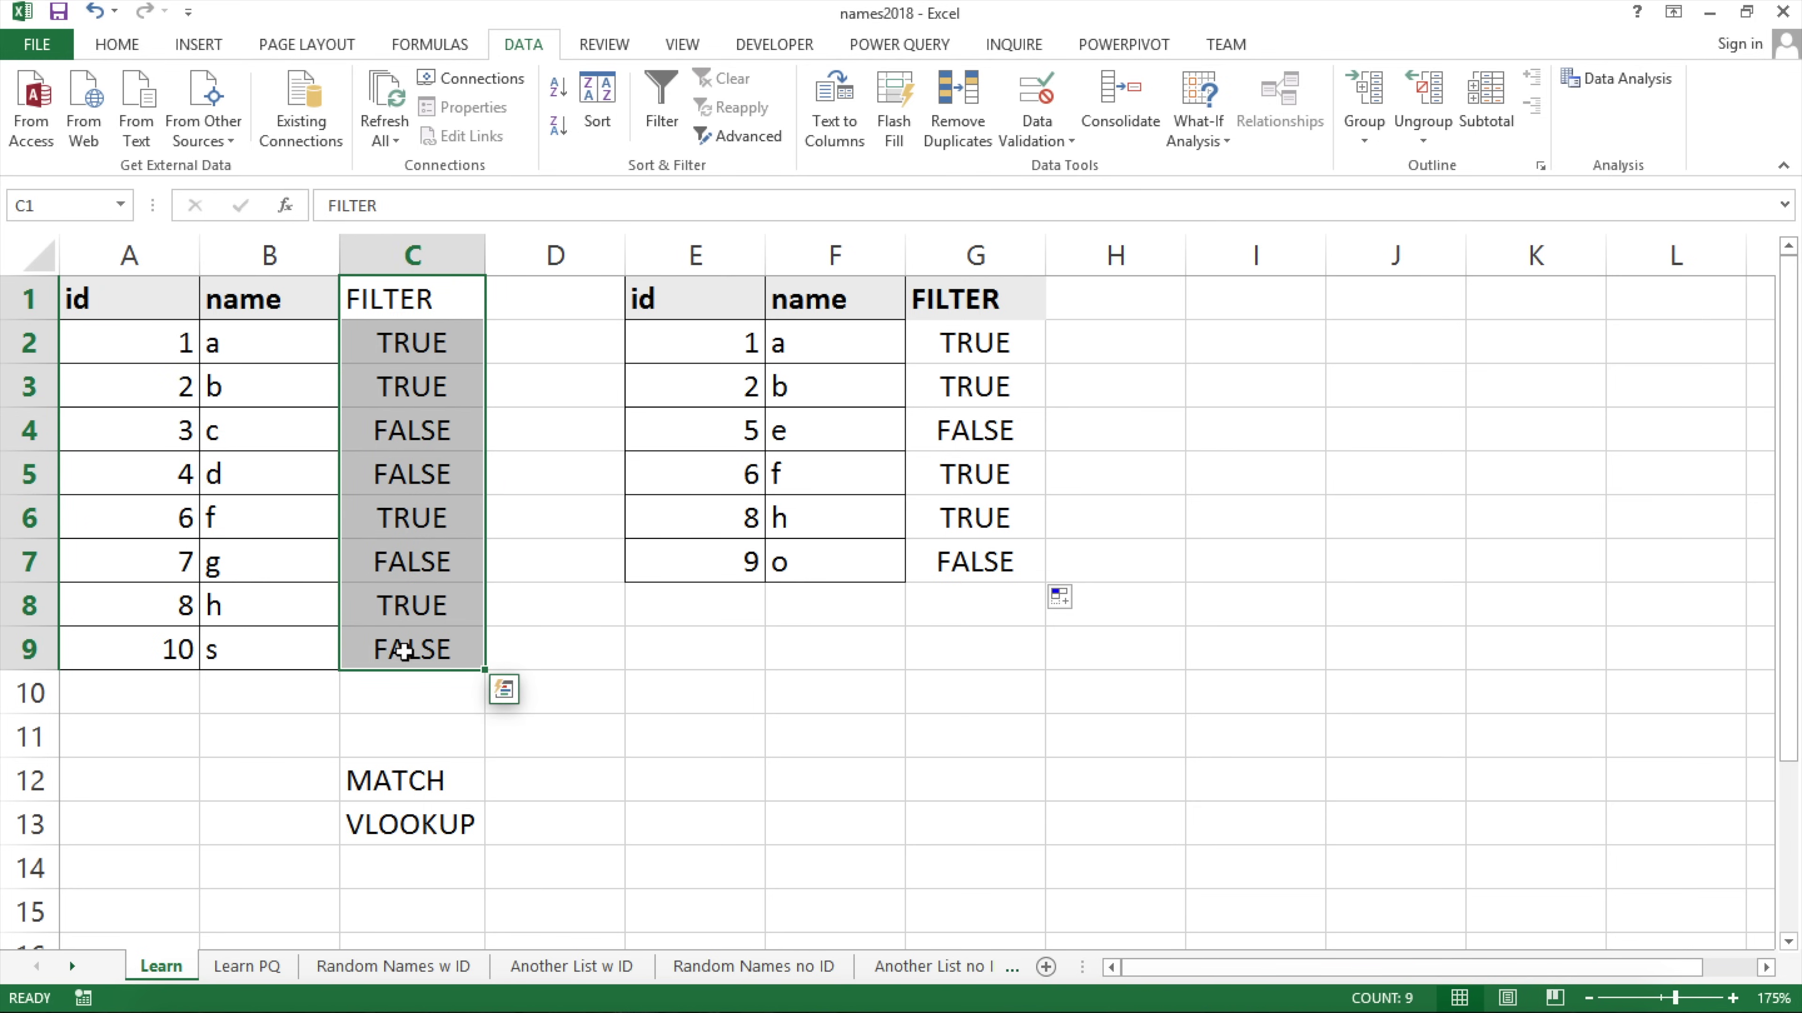
key("Delete")
left_click_drag(959, 307, 994, 555)
key("Delete")
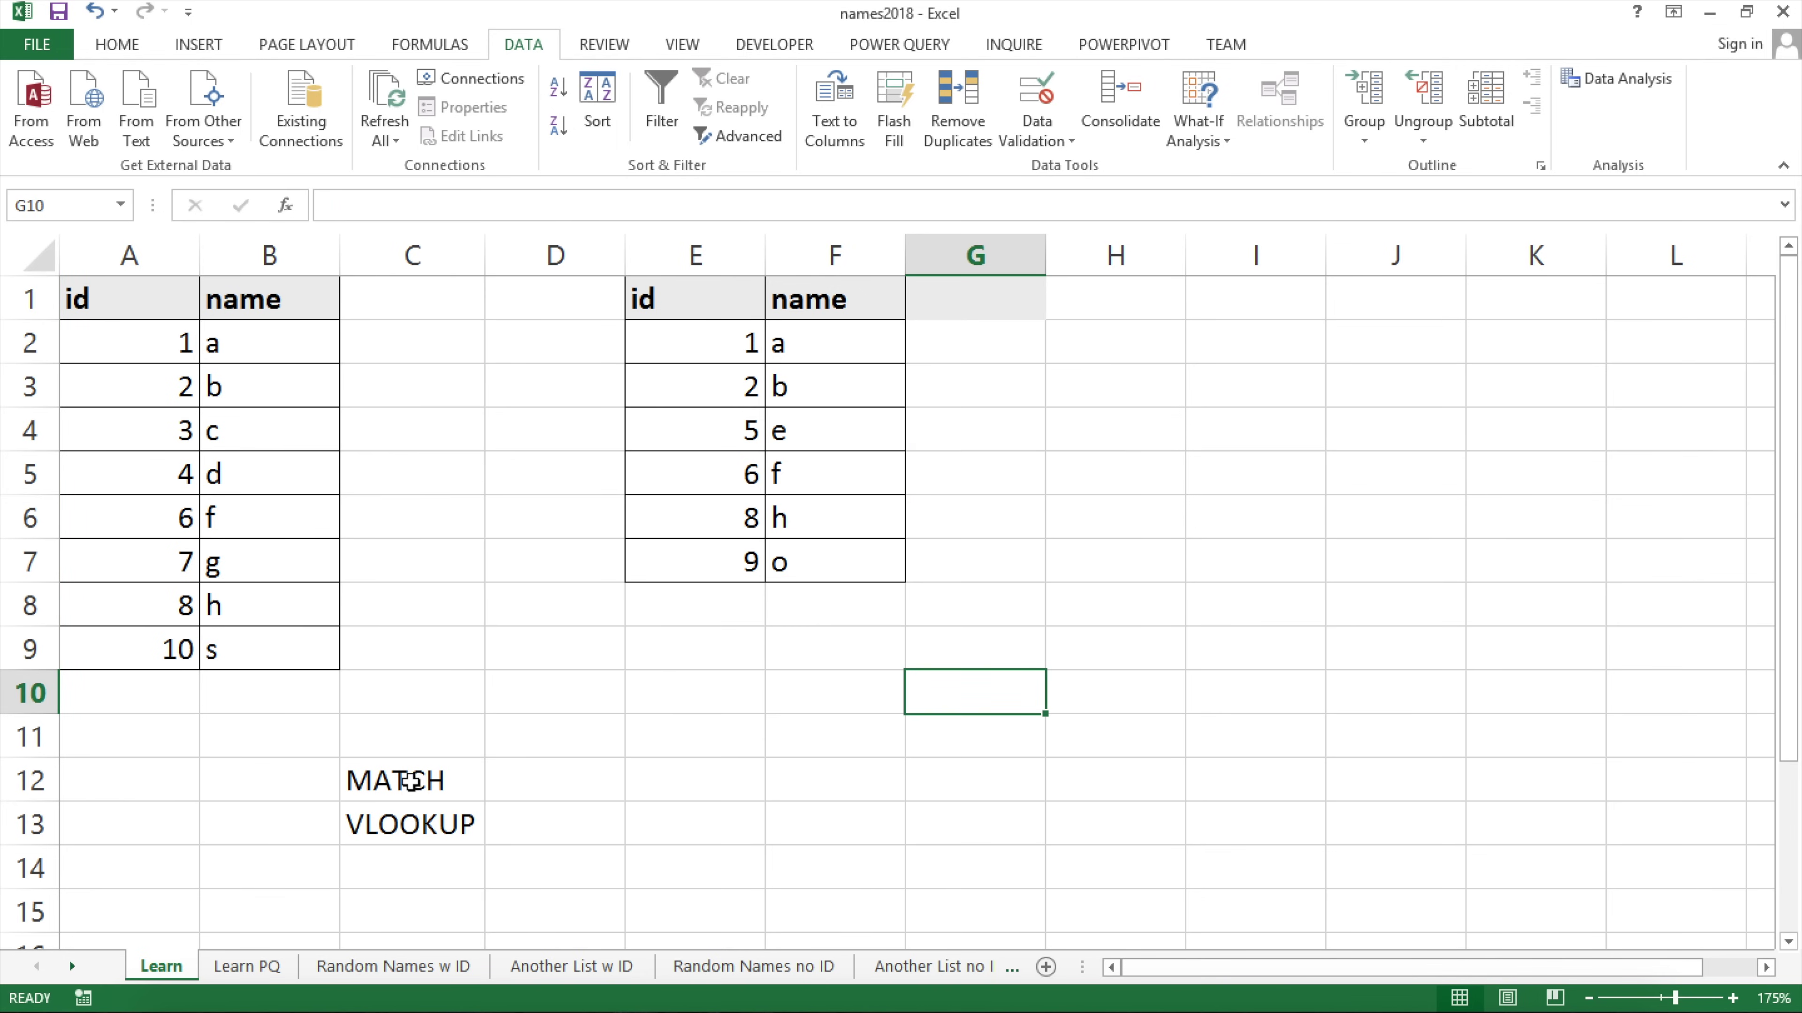
left_click_drag(410, 781, 416, 827)
key("Delete")
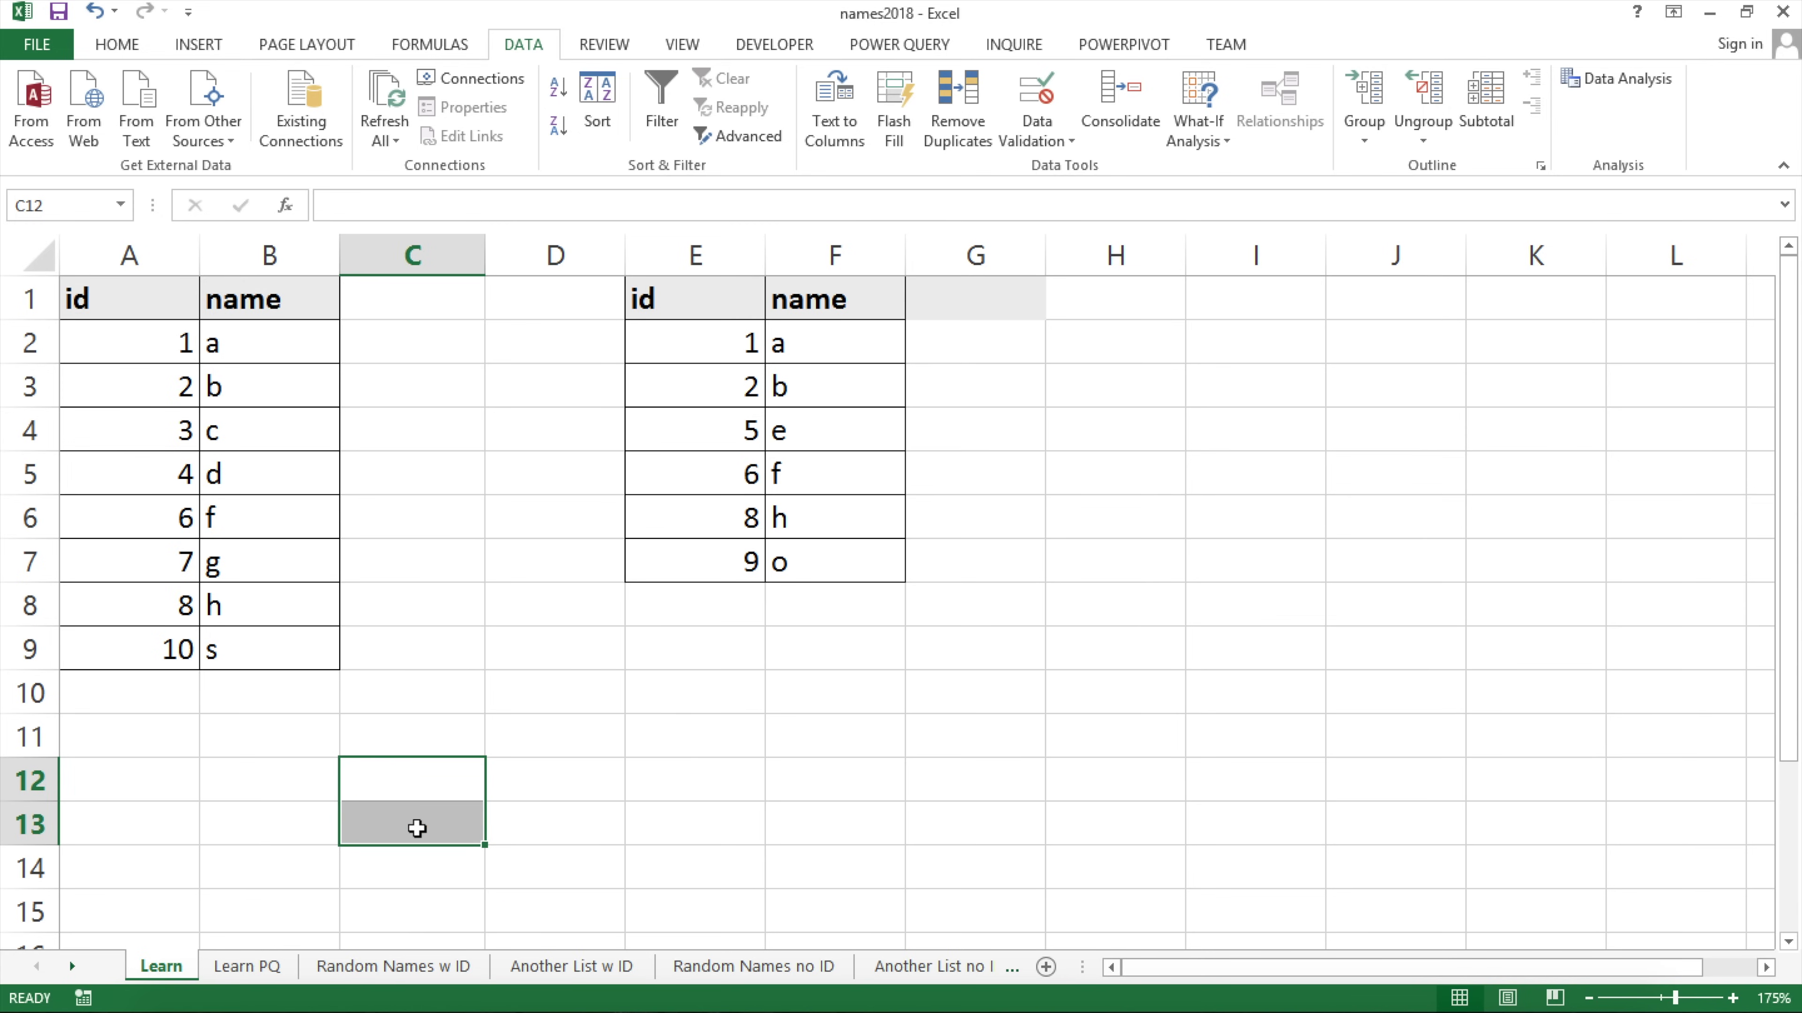
left_click(350, 704)
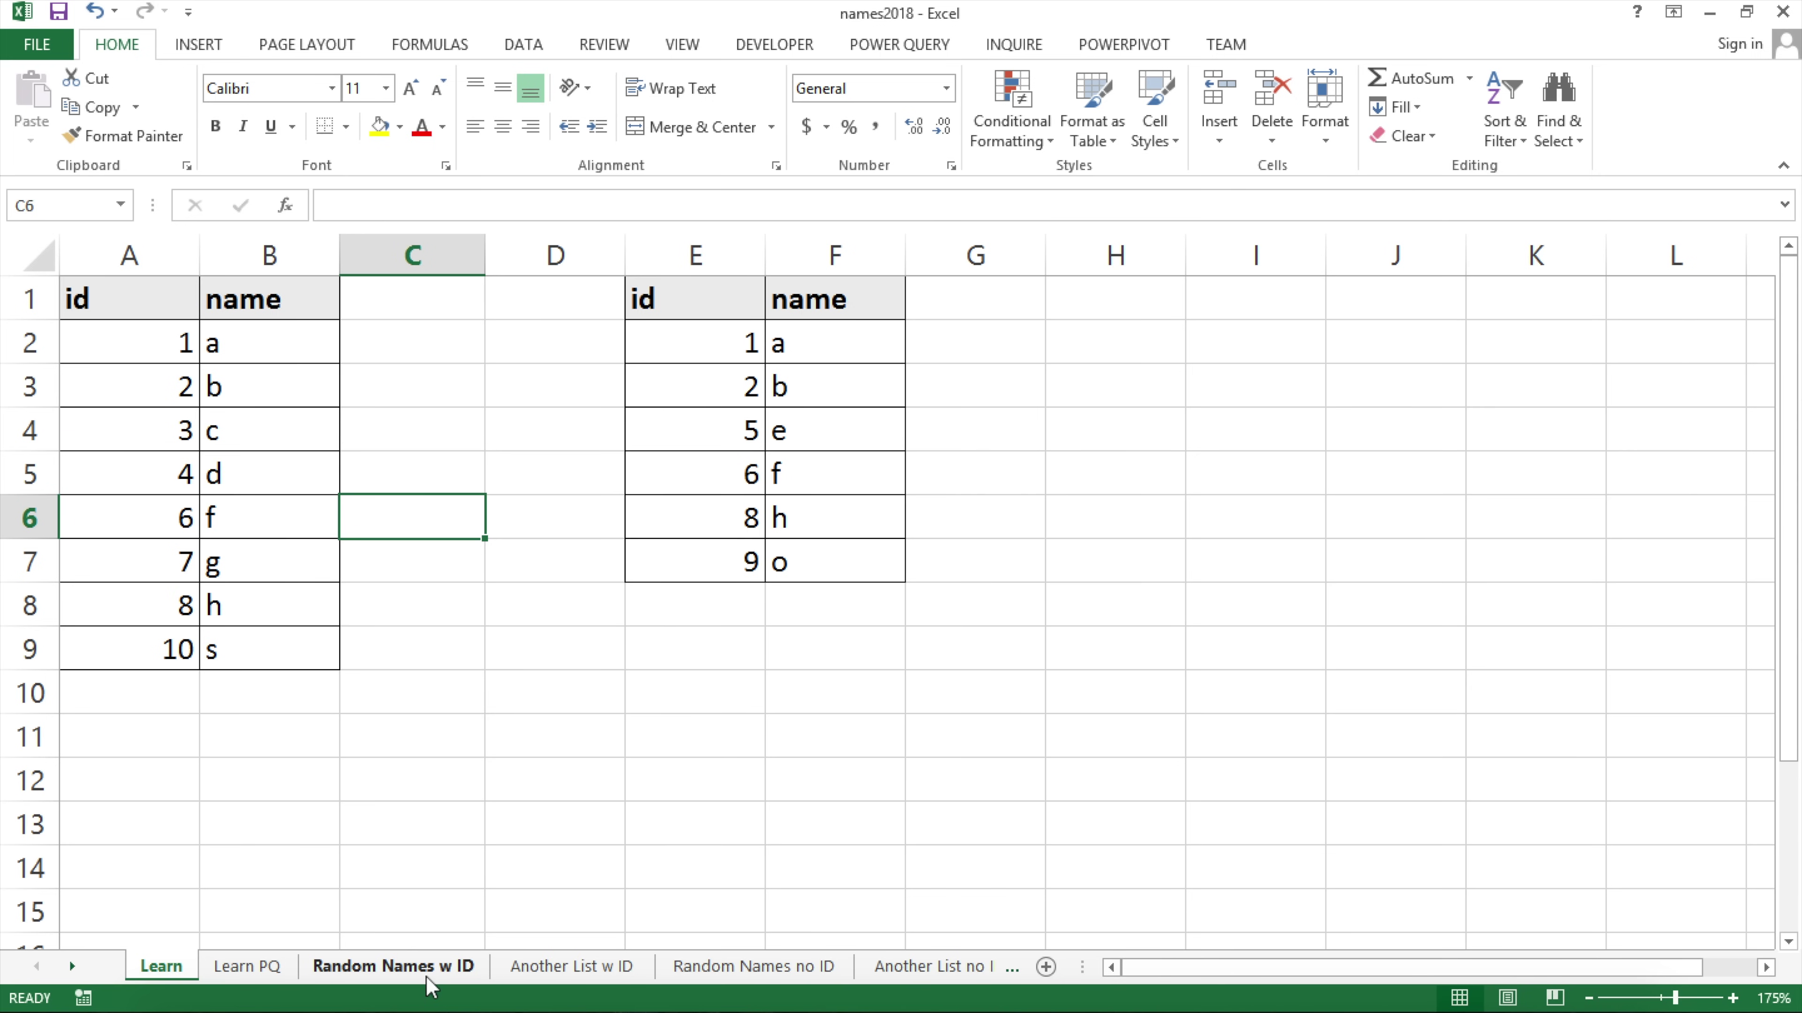
Examine the account, name, email and phone data on the Random Names w ID sheet and the first record on Another List w ID.
left_click(414, 967)
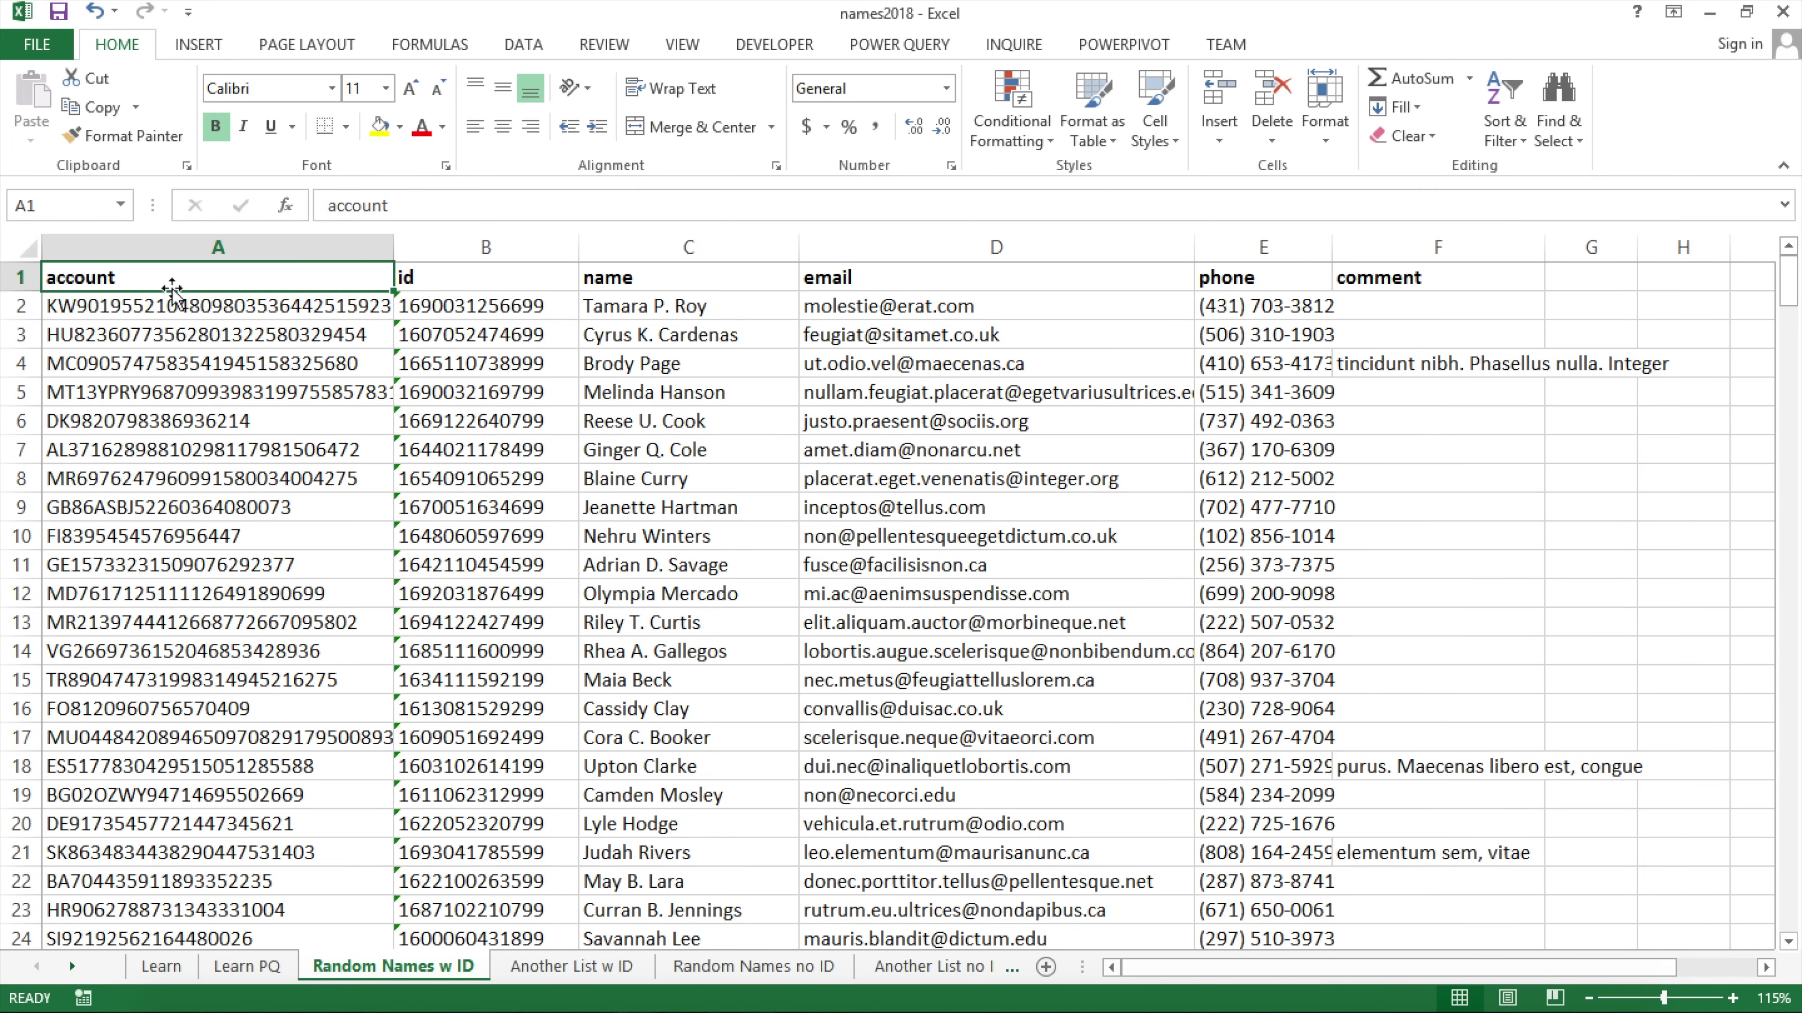
left_click_drag(206, 311, 170, 594)
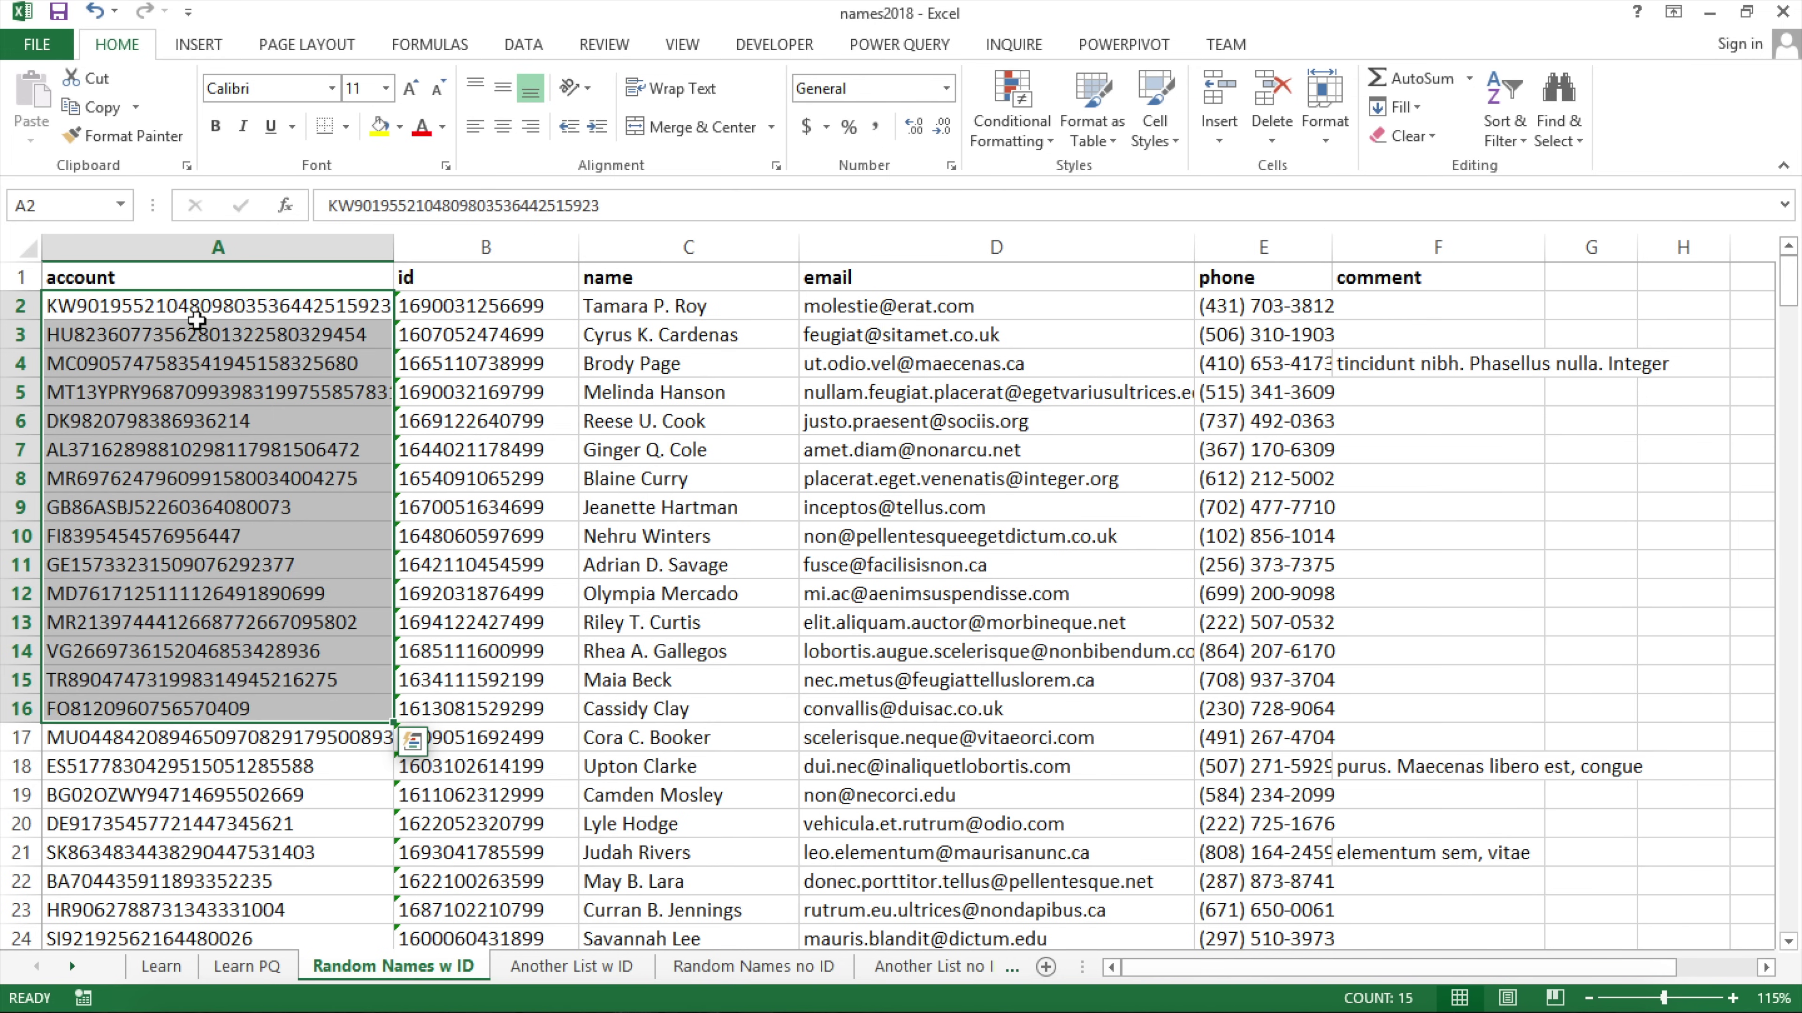
left_click(213, 396)
left_click_drag(603, 305, 1276, 306)
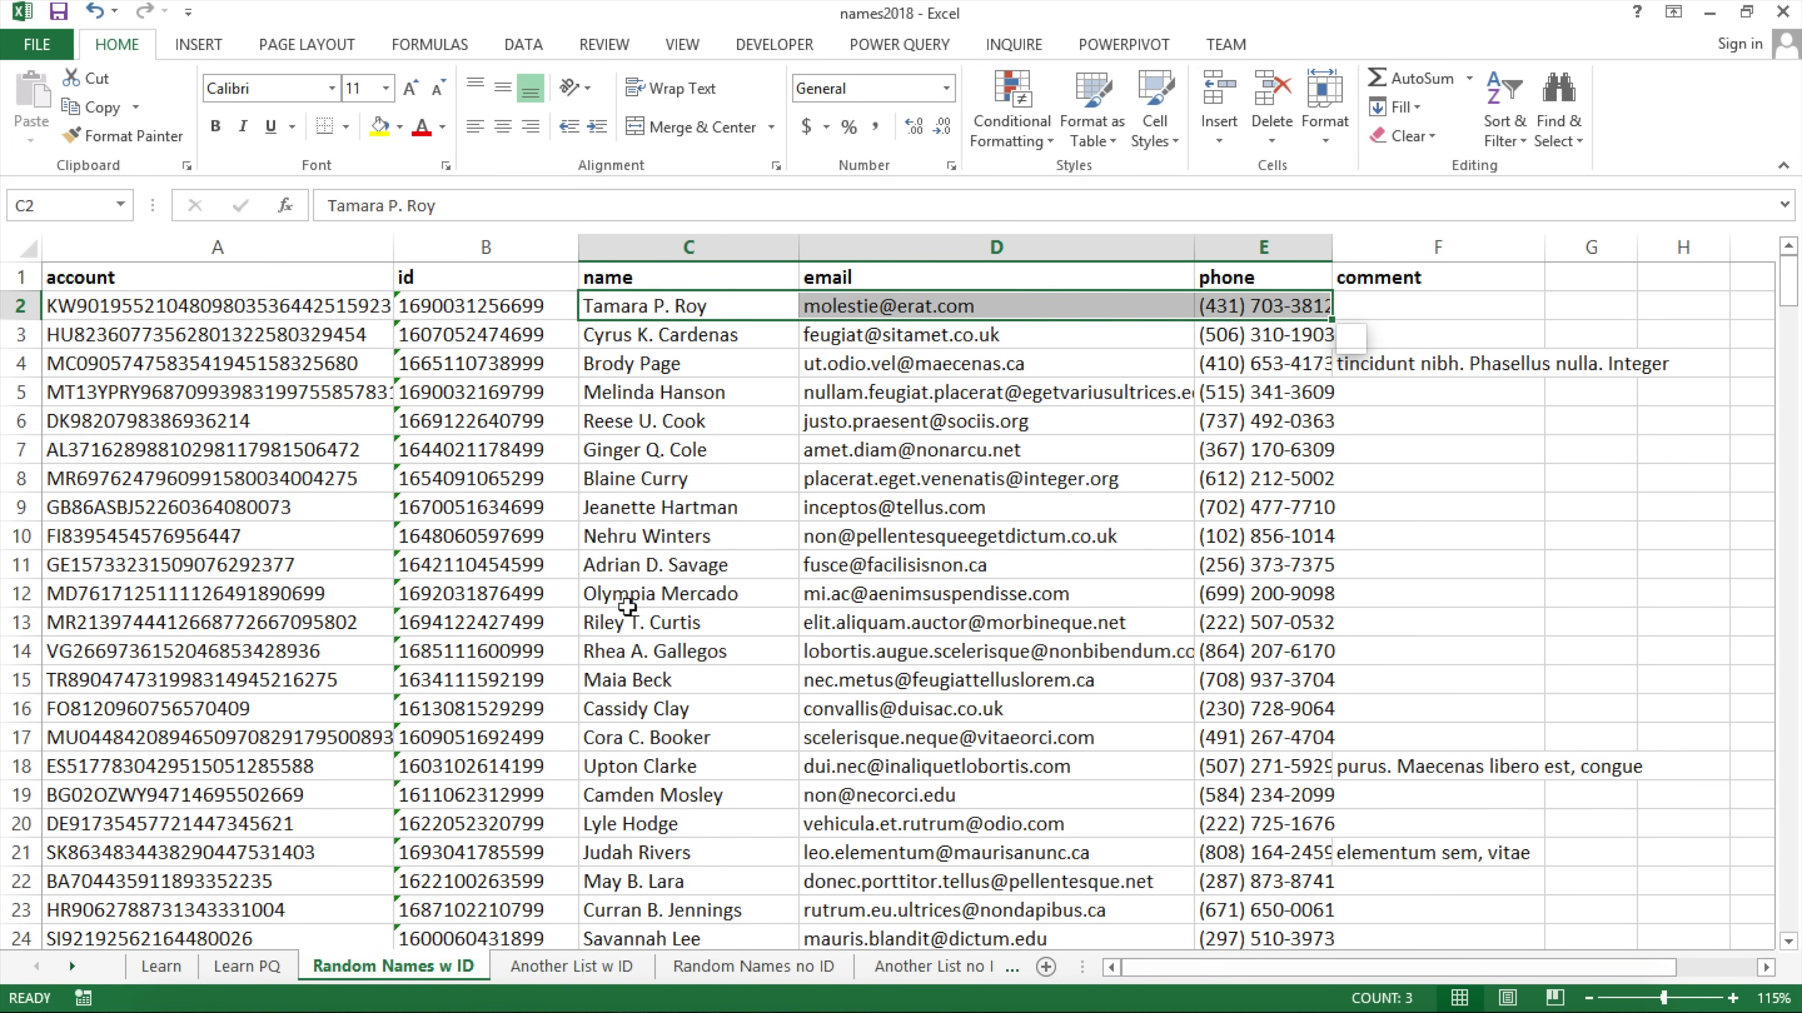
left_click(572, 966)
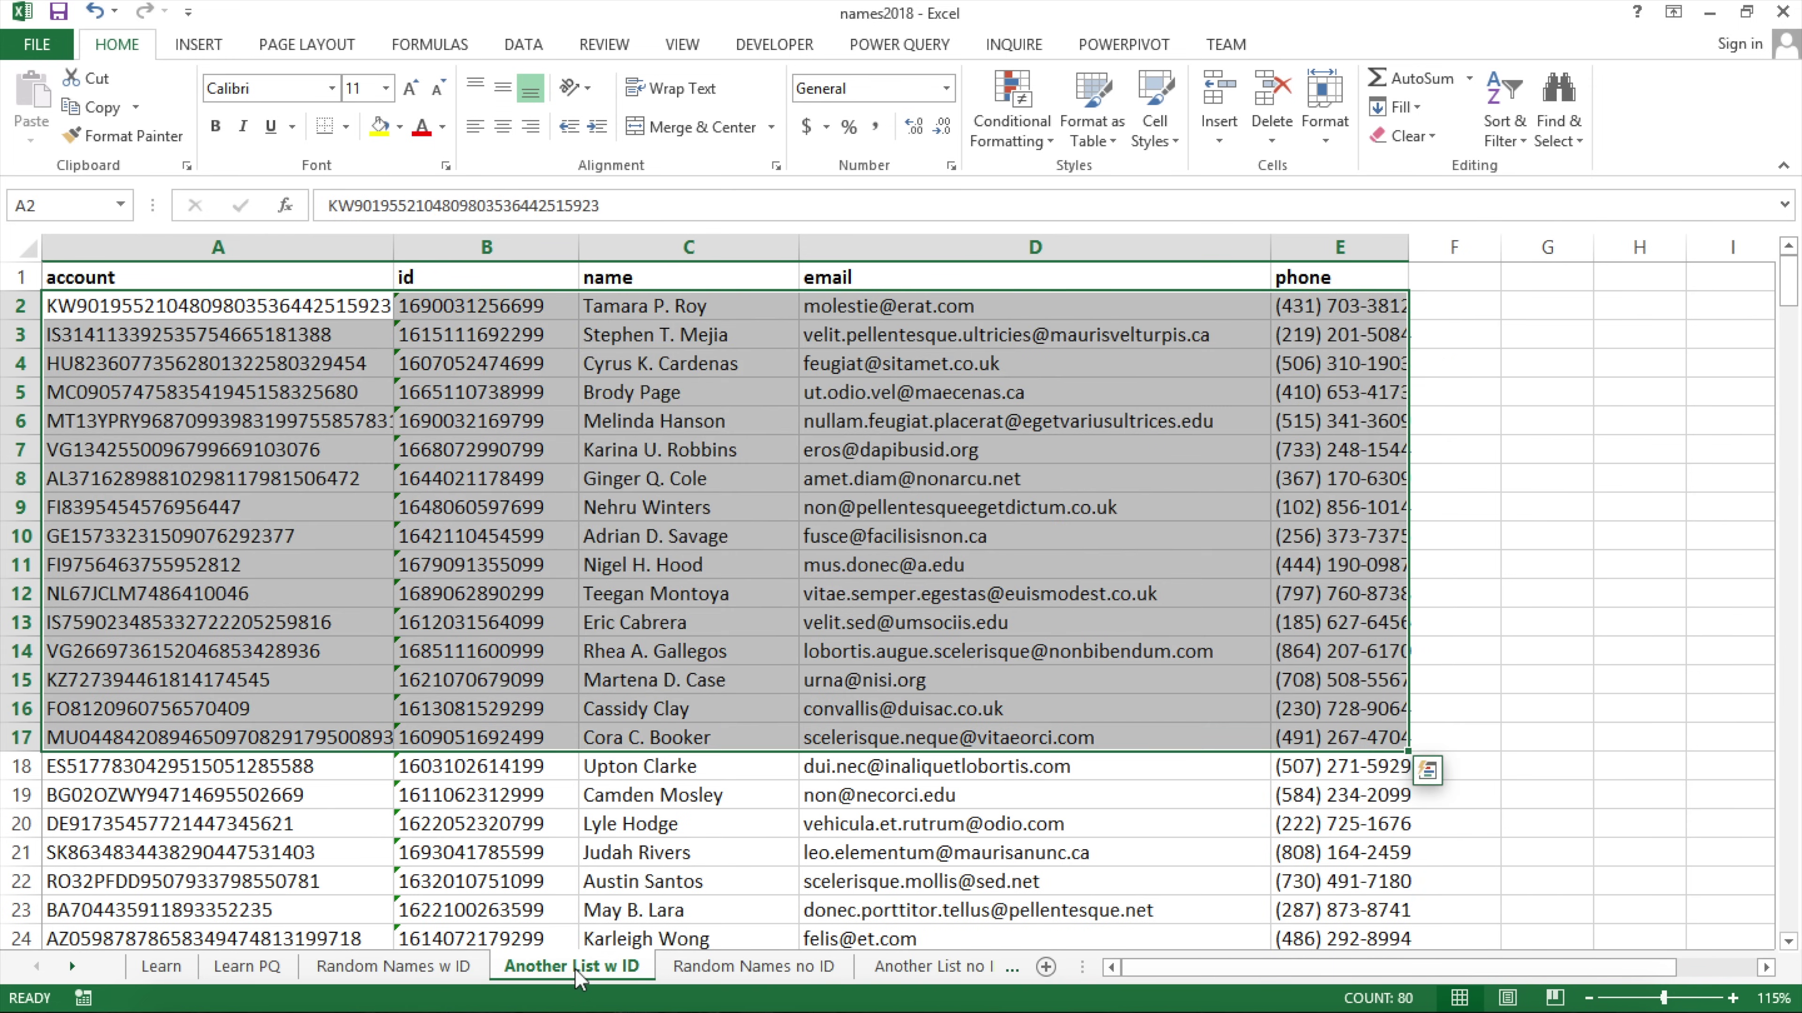
left_click(312, 312)
left_click_drag(312, 312, 1346, 320)
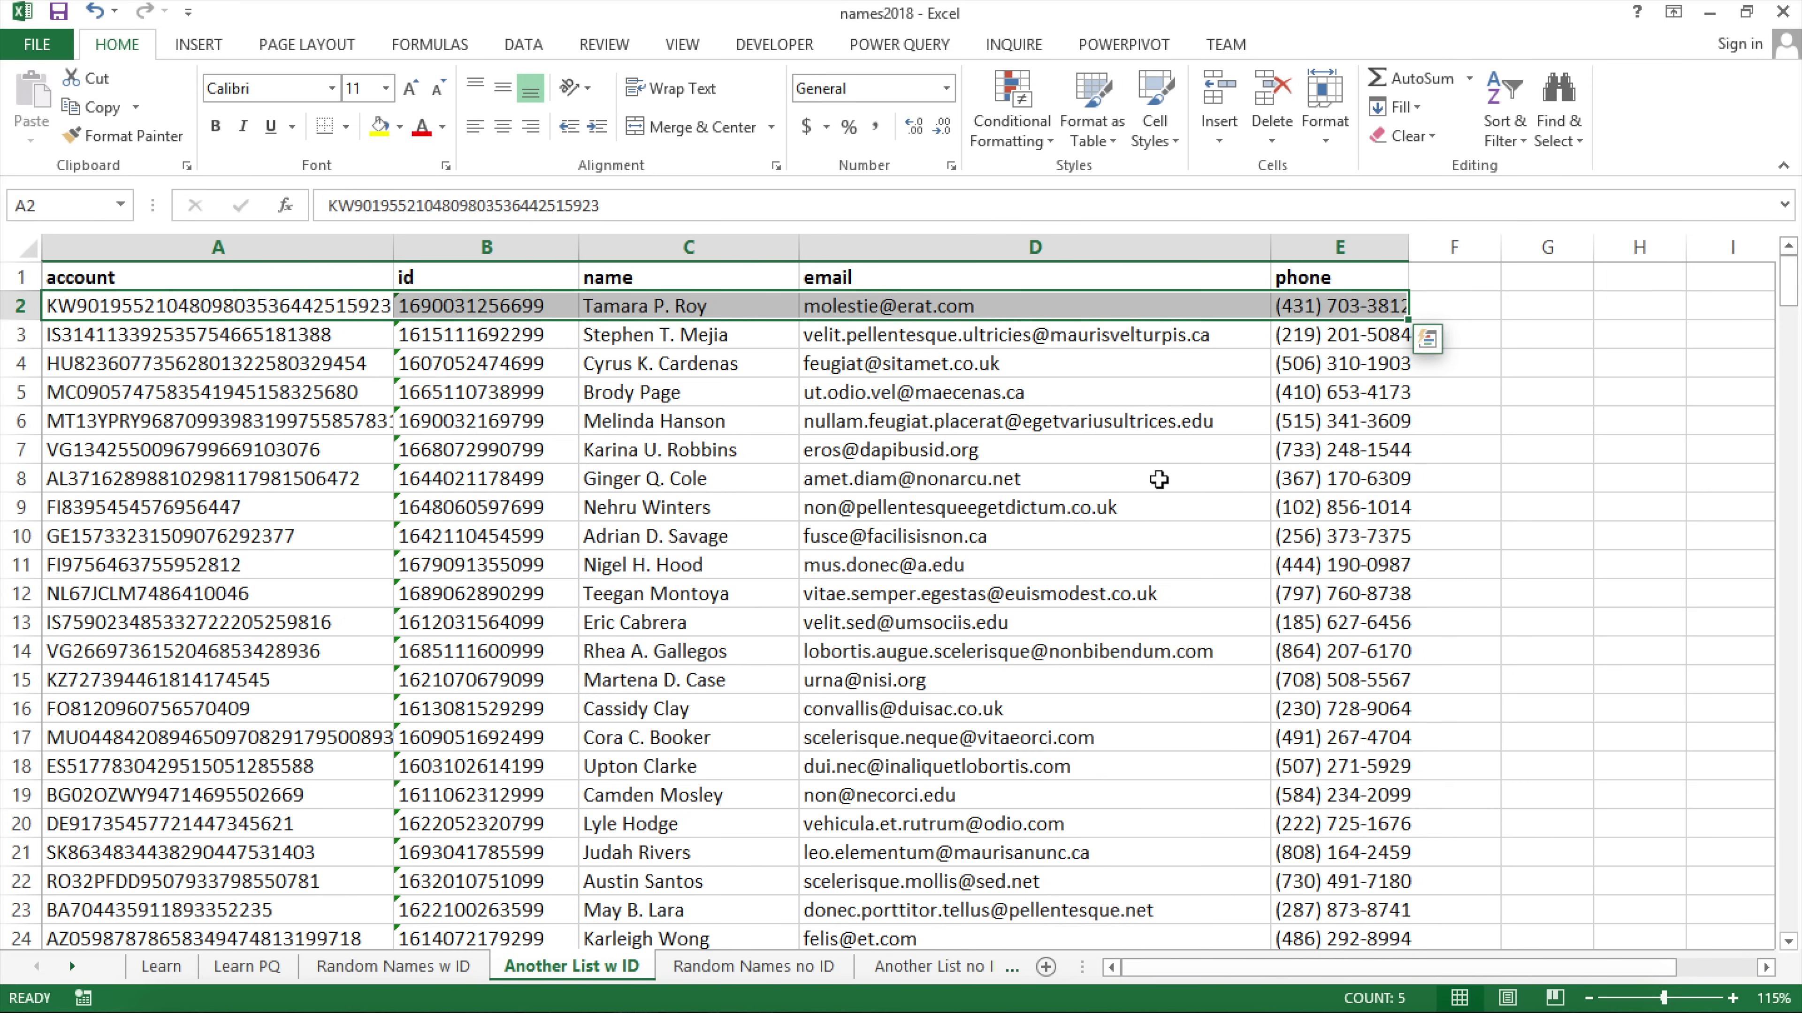
Compare the records in rows 3 and 4 of Random Names w ID with rows 4 and 5 of Another List w ID.
left_click(394, 966)
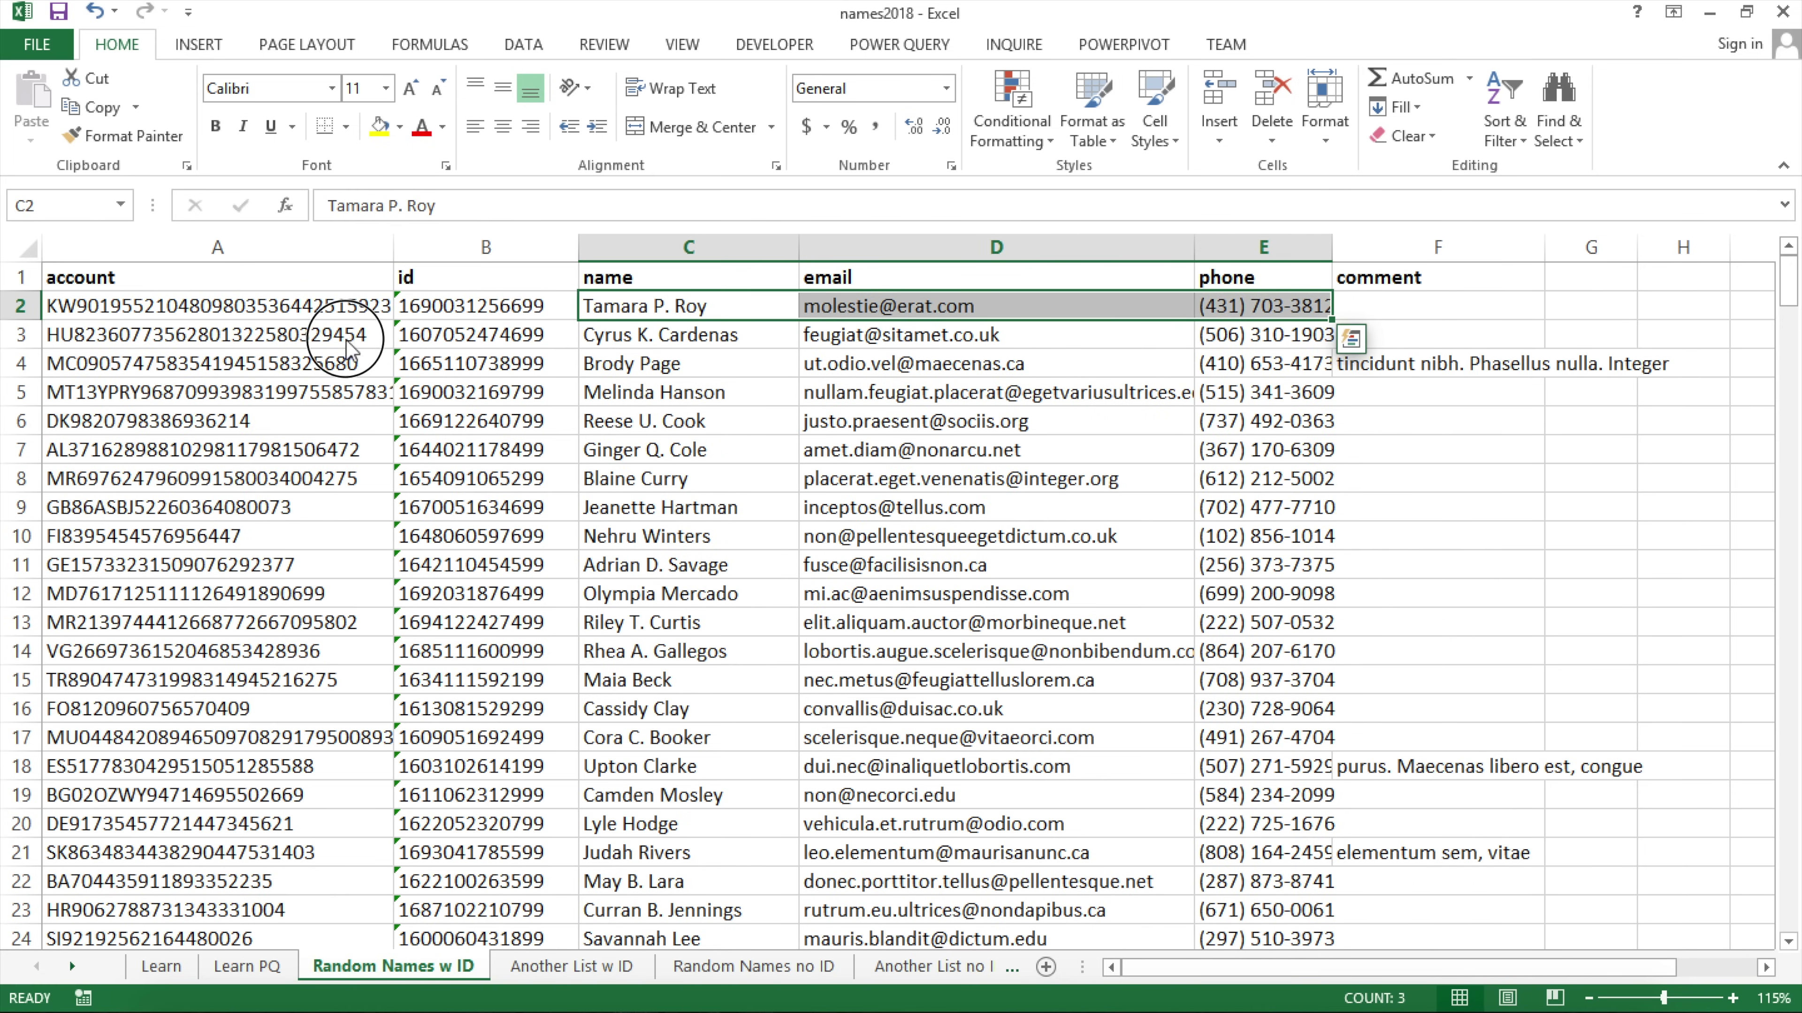
left_click_drag(344, 335, 764, 356)
left_click(562, 966)
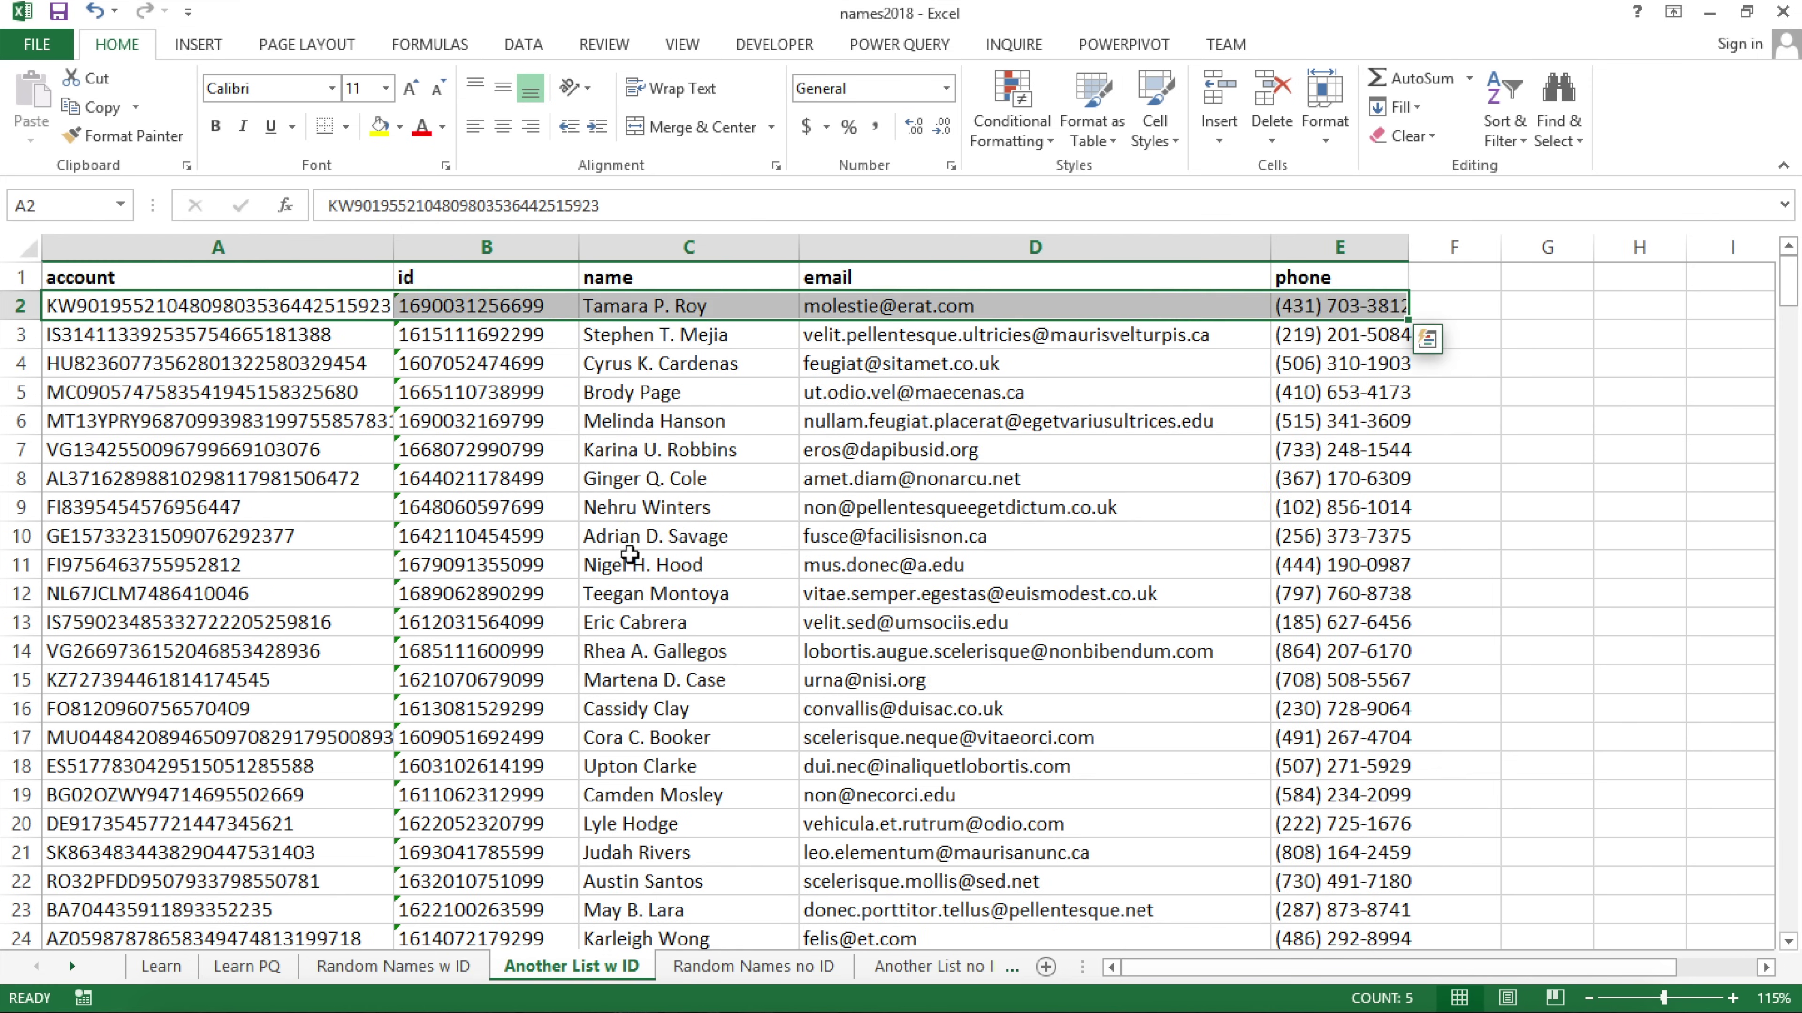
left_click_drag(277, 366, 709, 365)
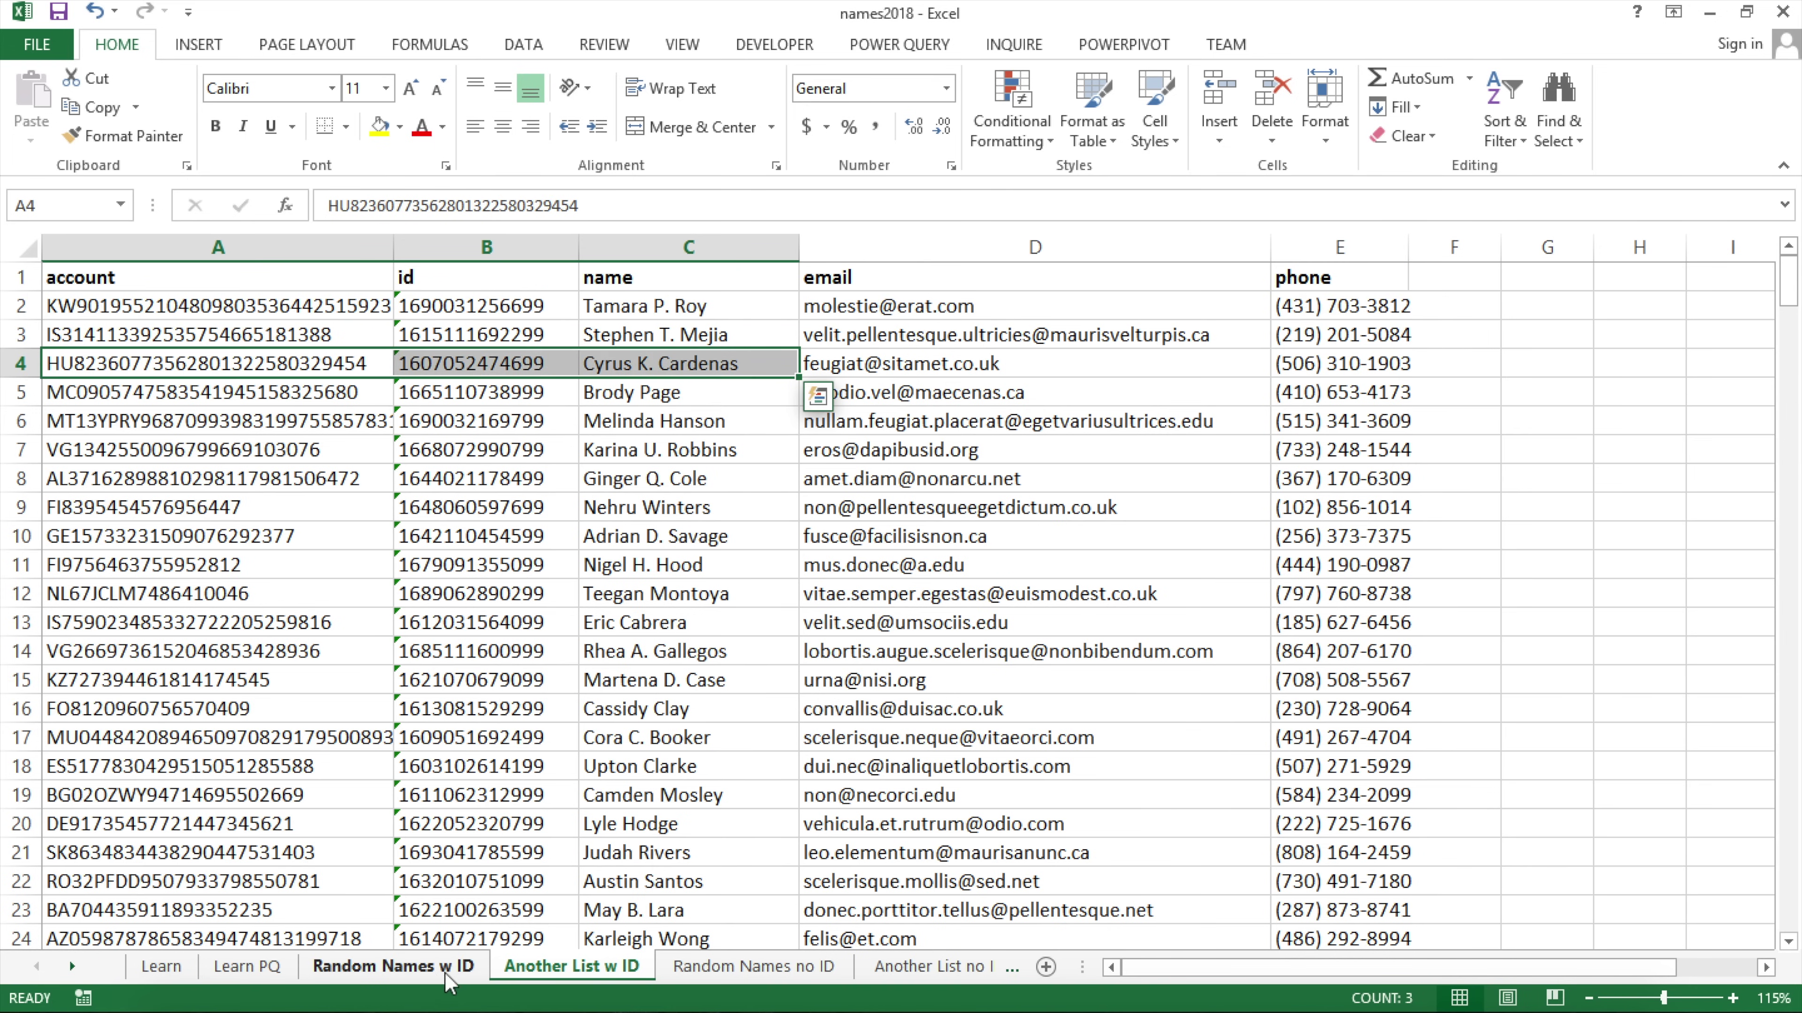
left_click(426, 968)
left_click(314, 335)
left_click(603, 966)
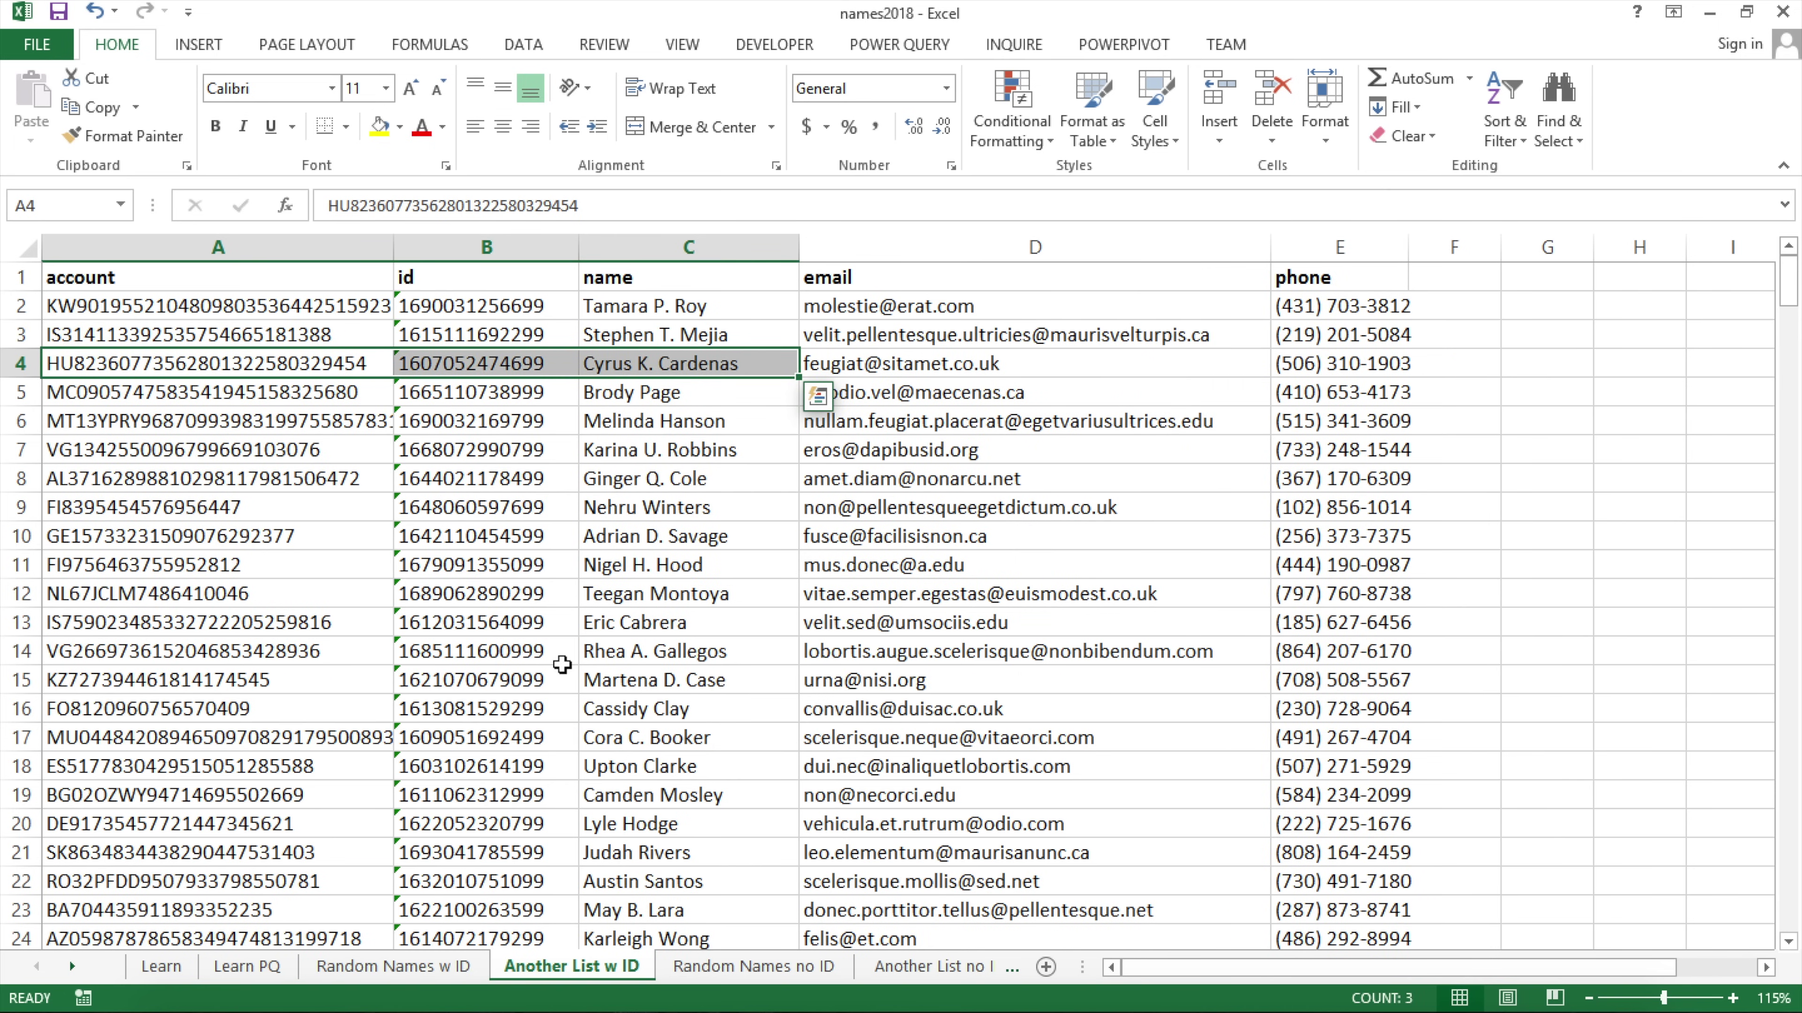
left_click(429, 968)
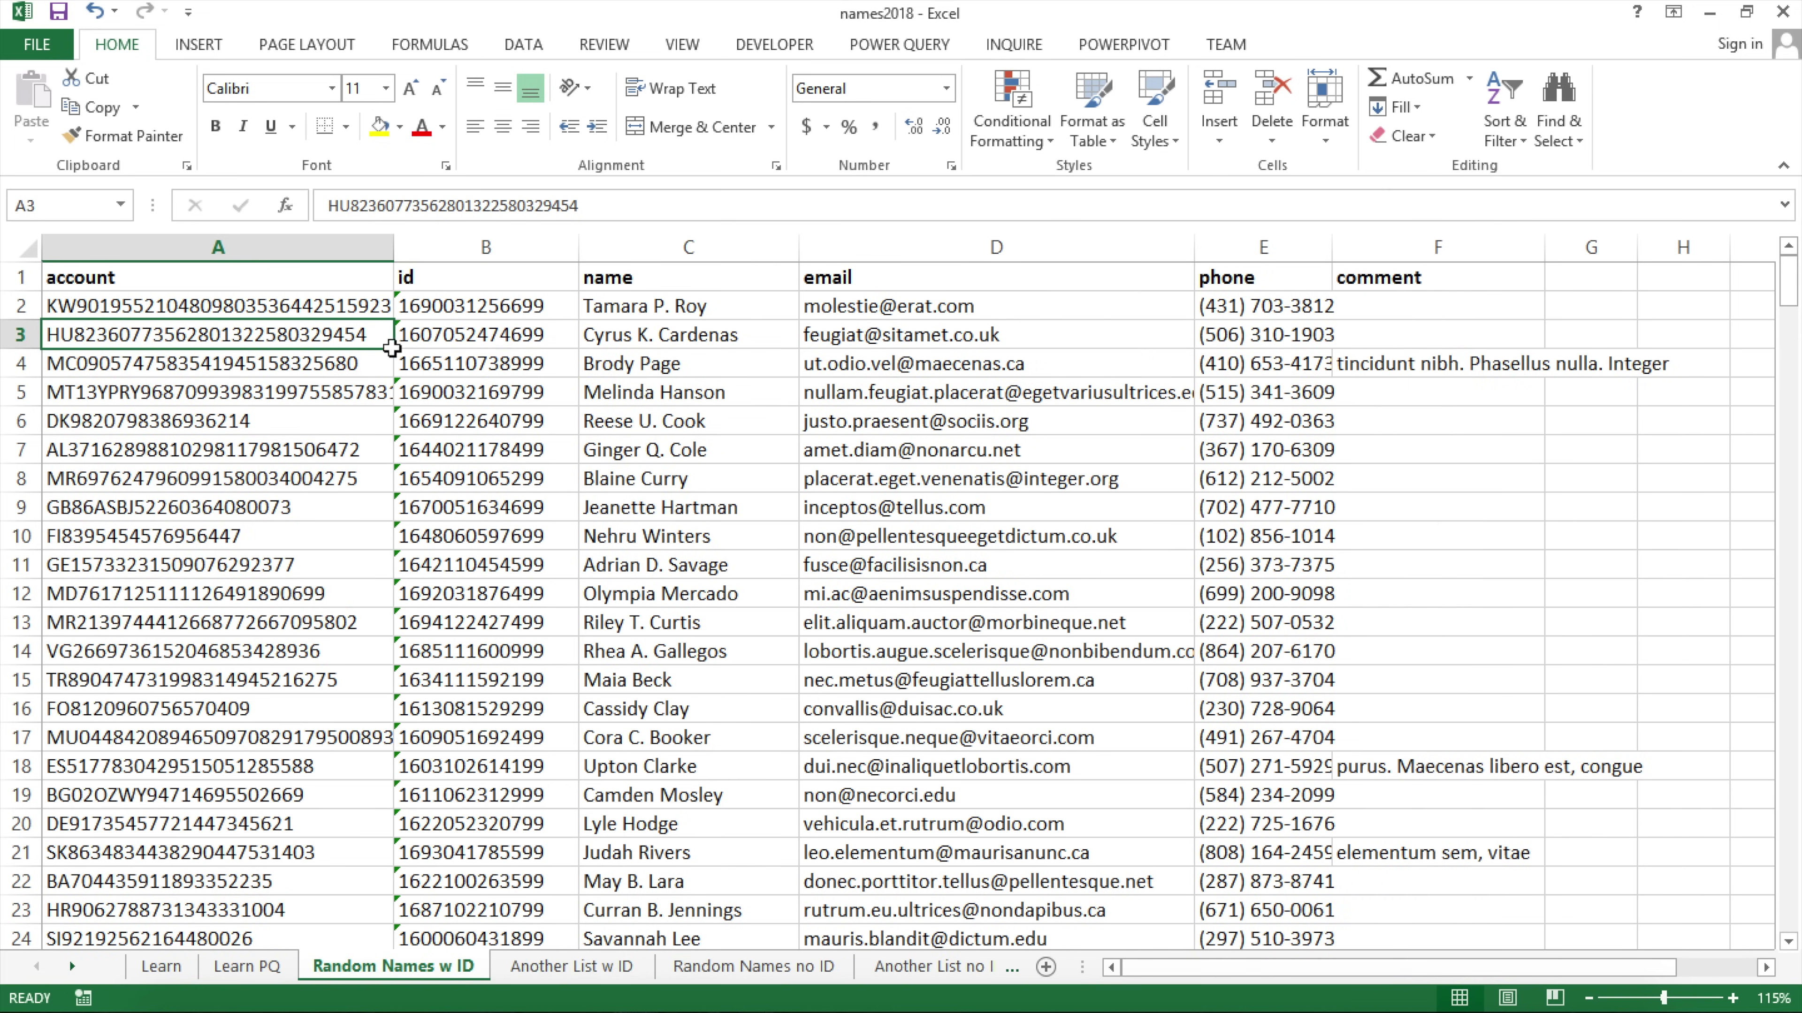
left_click_drag(366, 363, 624, 369)
left_click(580, 969)
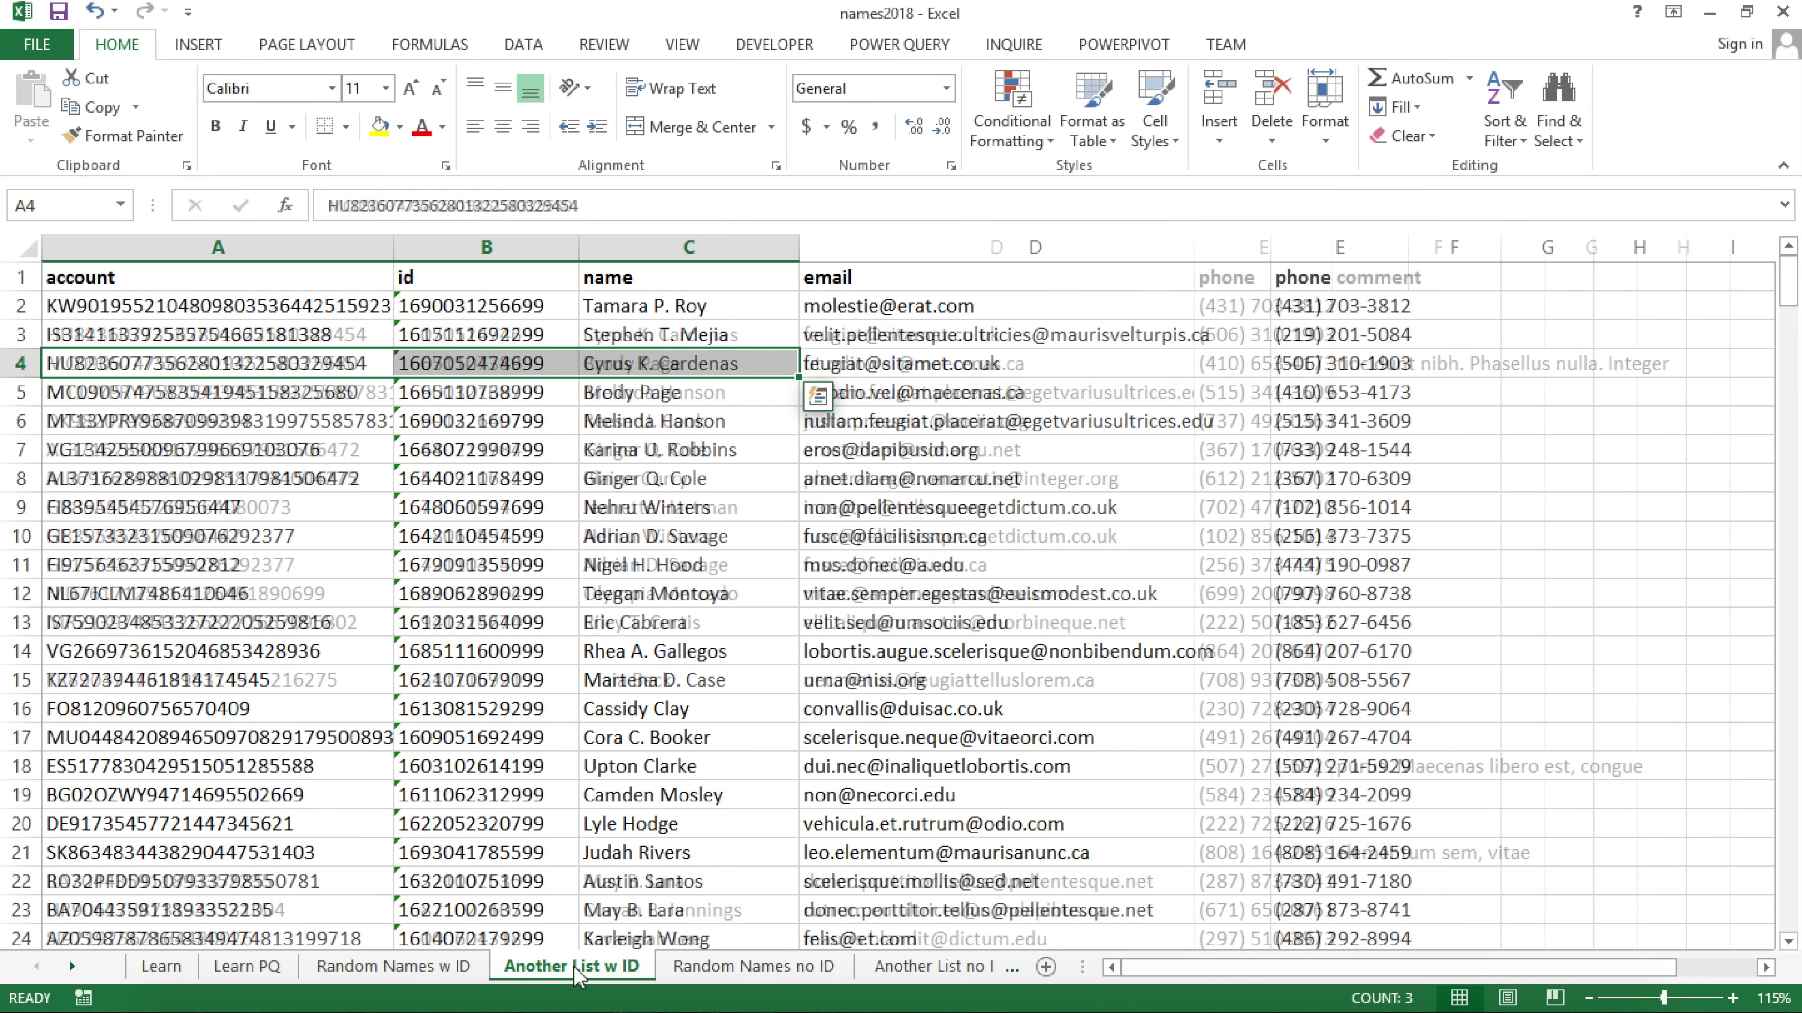
left_click_drag(327, 393, 662, 392)
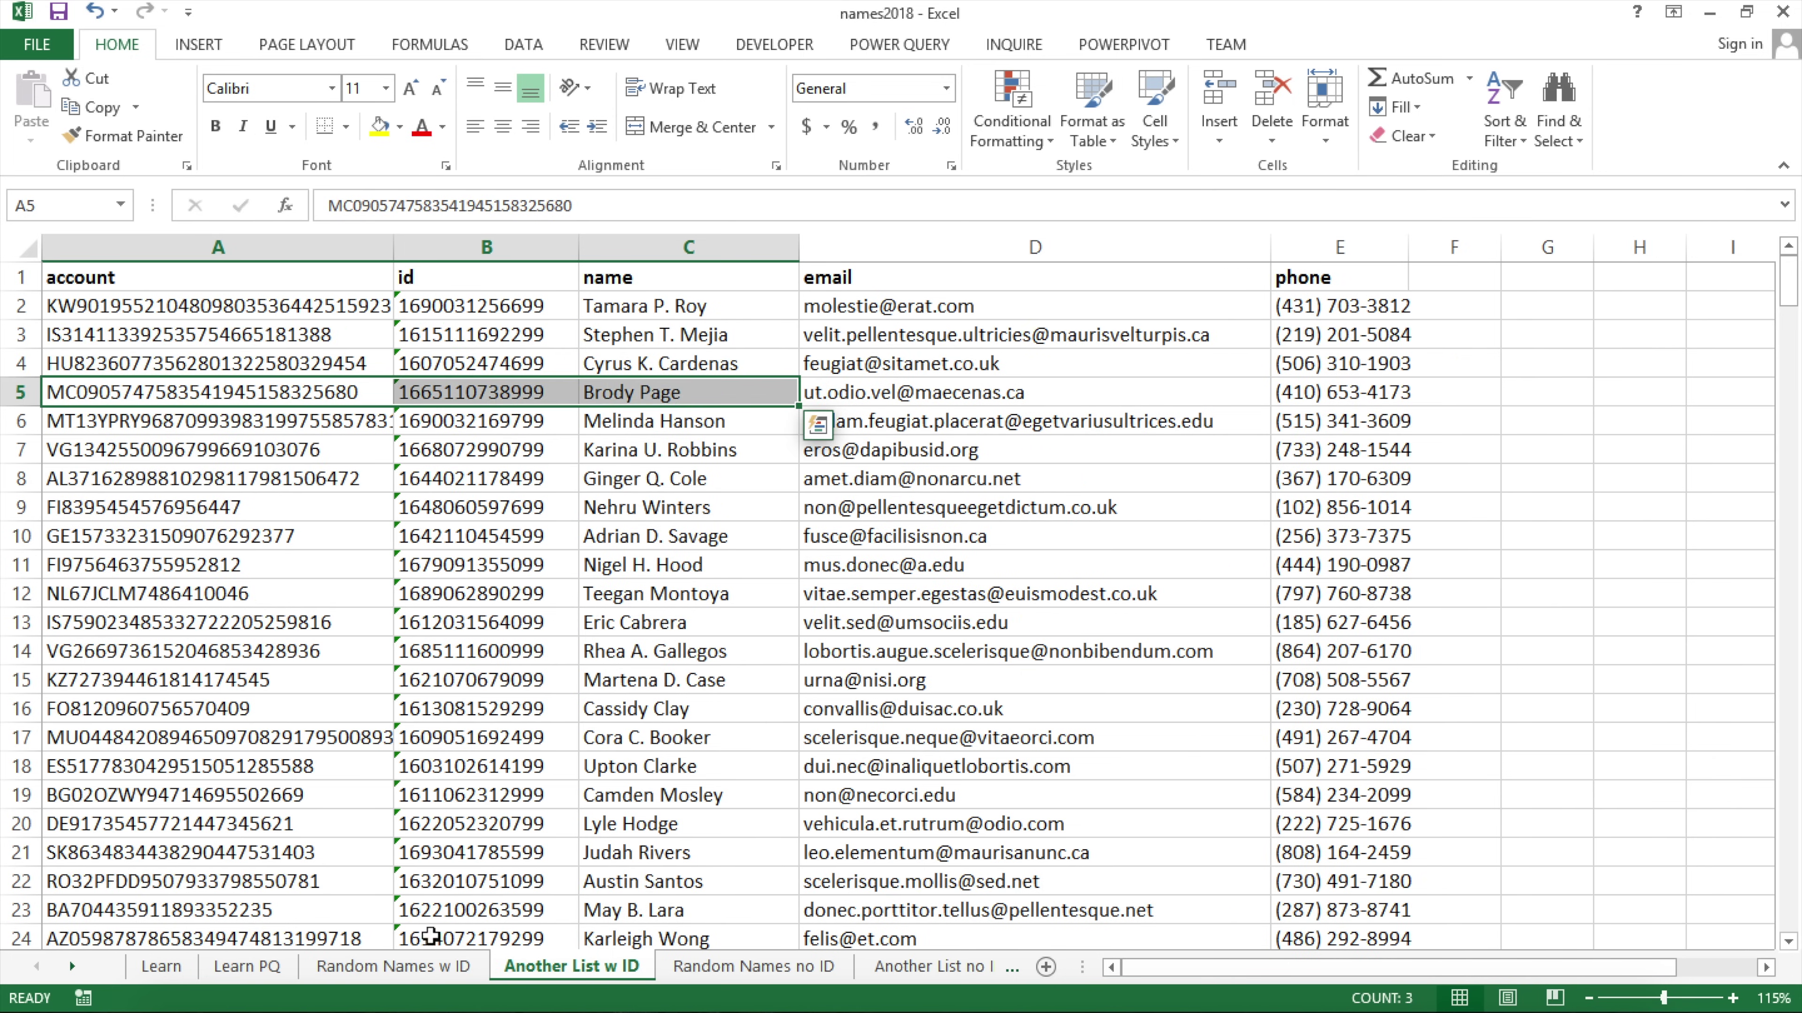
Check whether the record in row 6 of Random Names w ID also appears on Another List w ID.
left_click(394, 967)
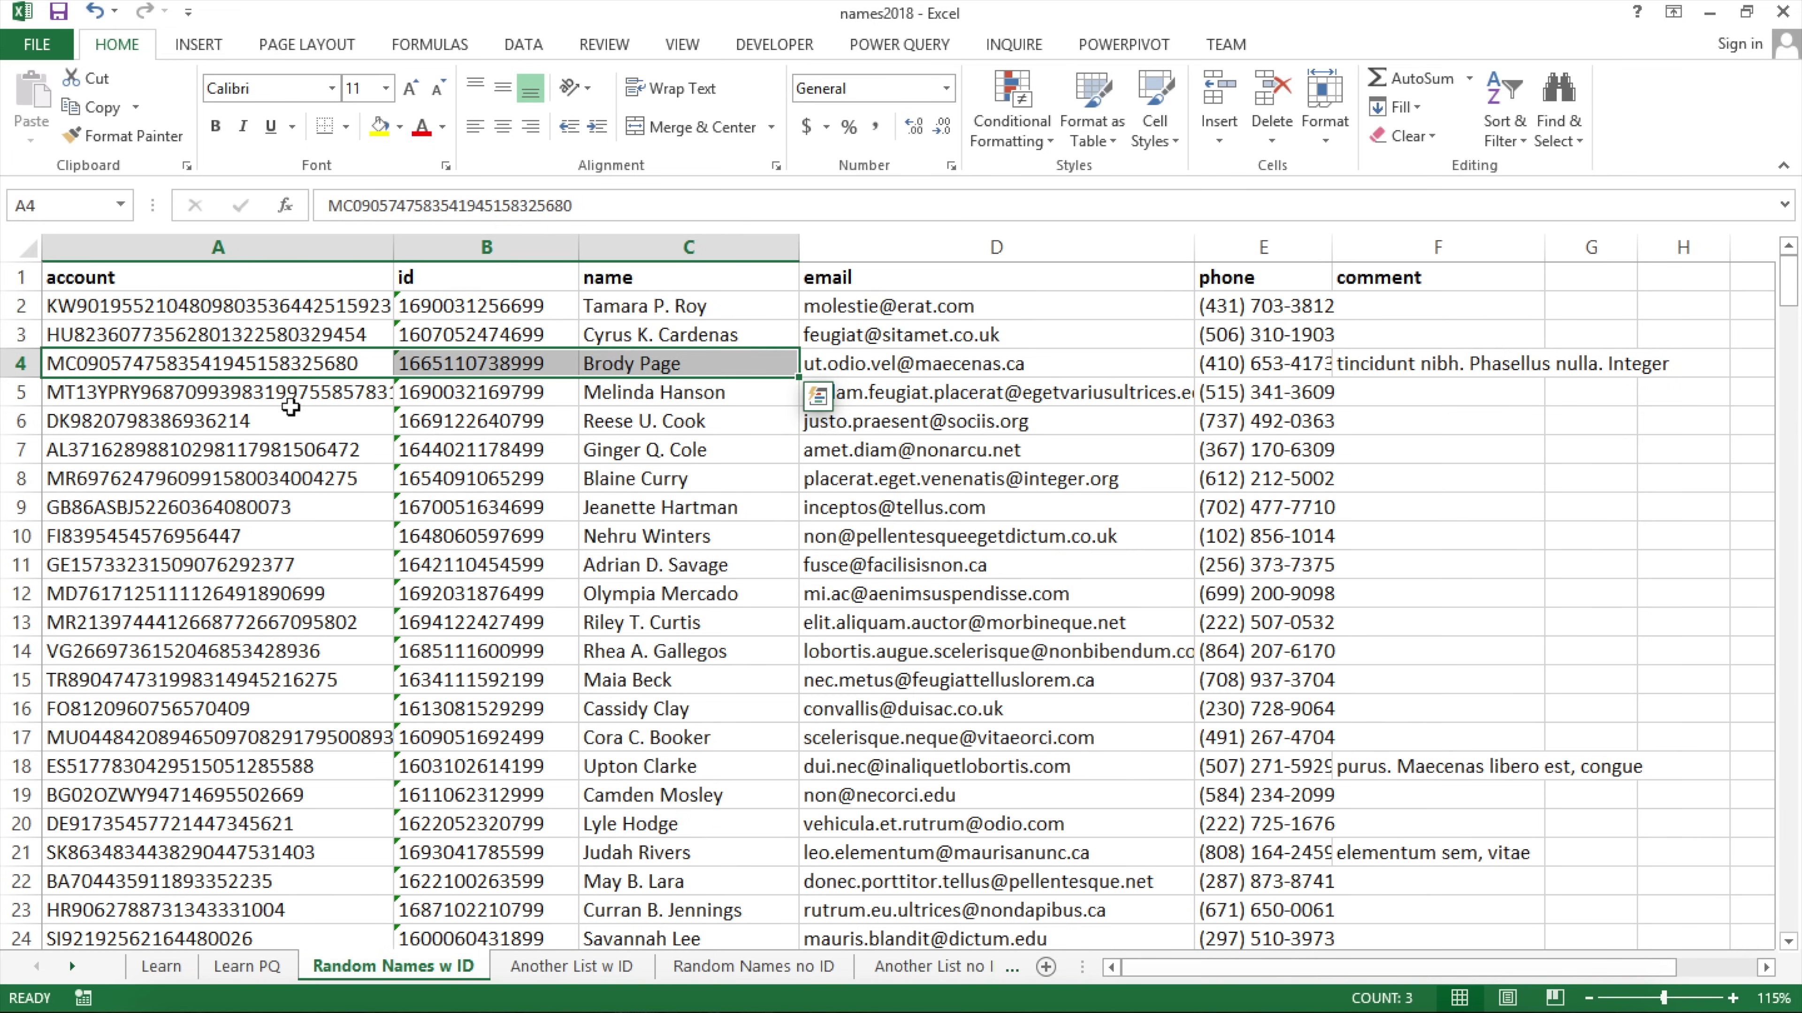
left_click_drag(292, 420, 692, 419)
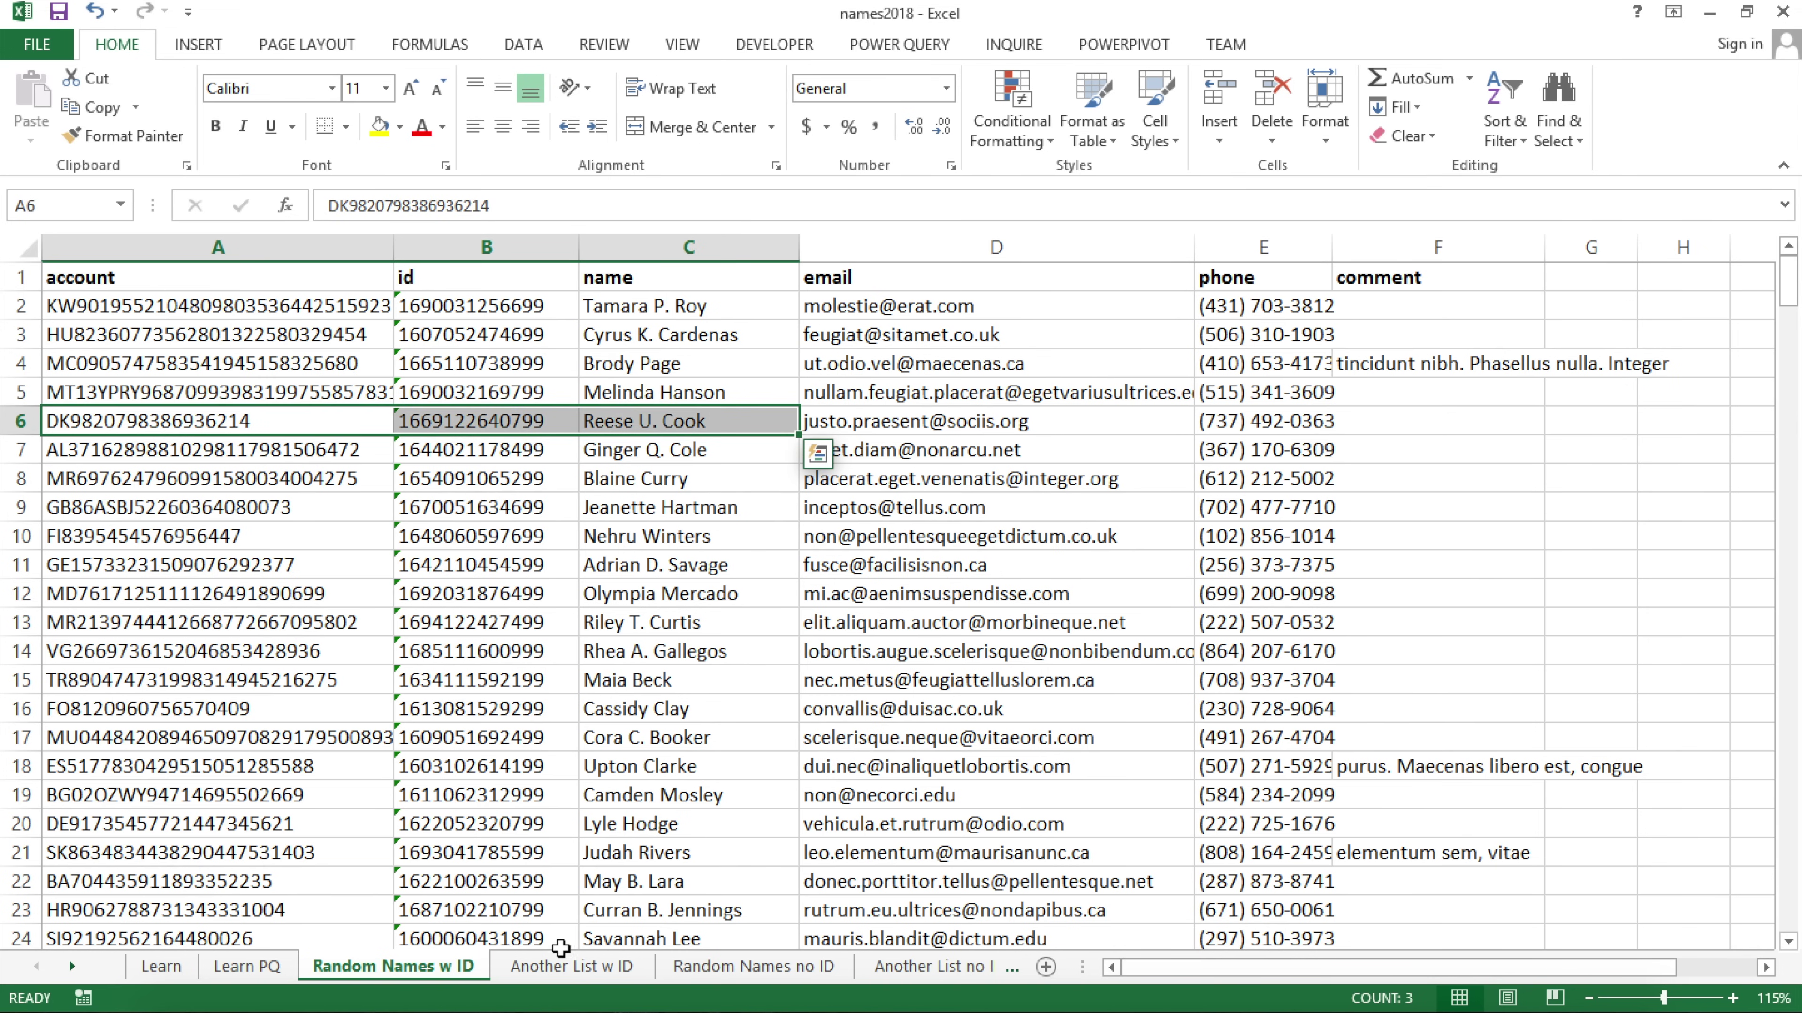
left_click(568, 967)
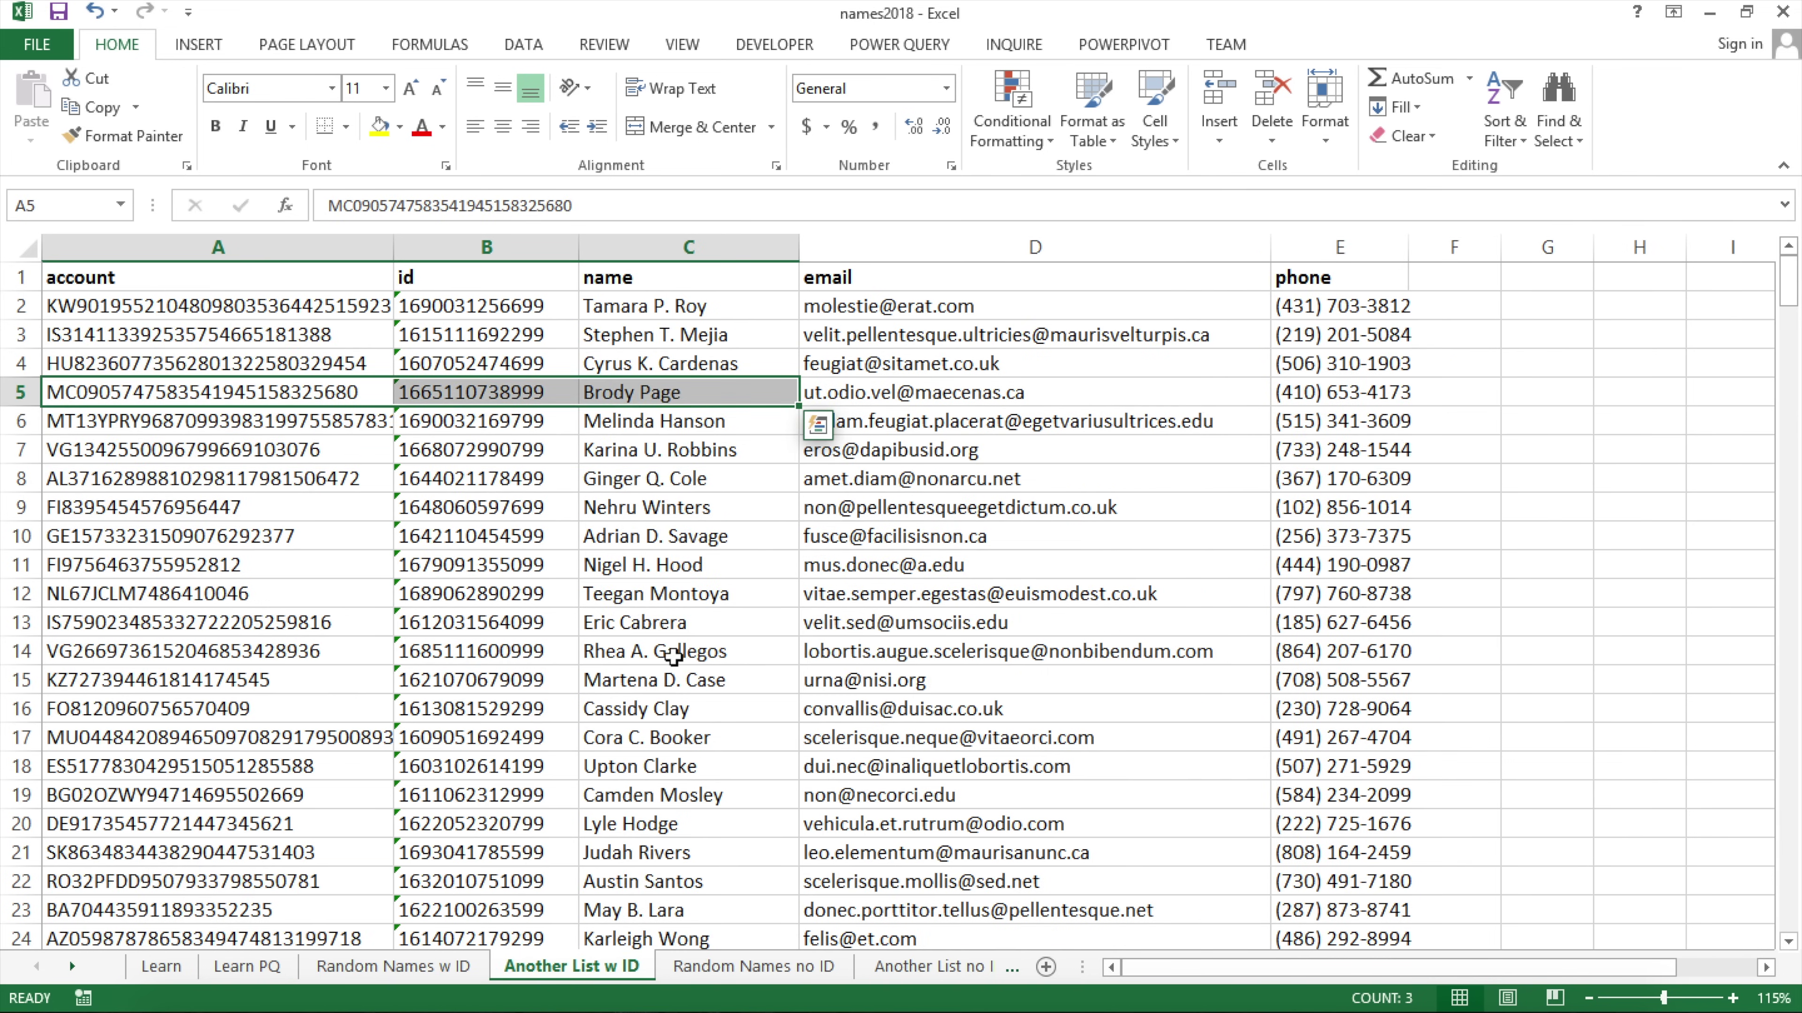
left_click(425, 967)
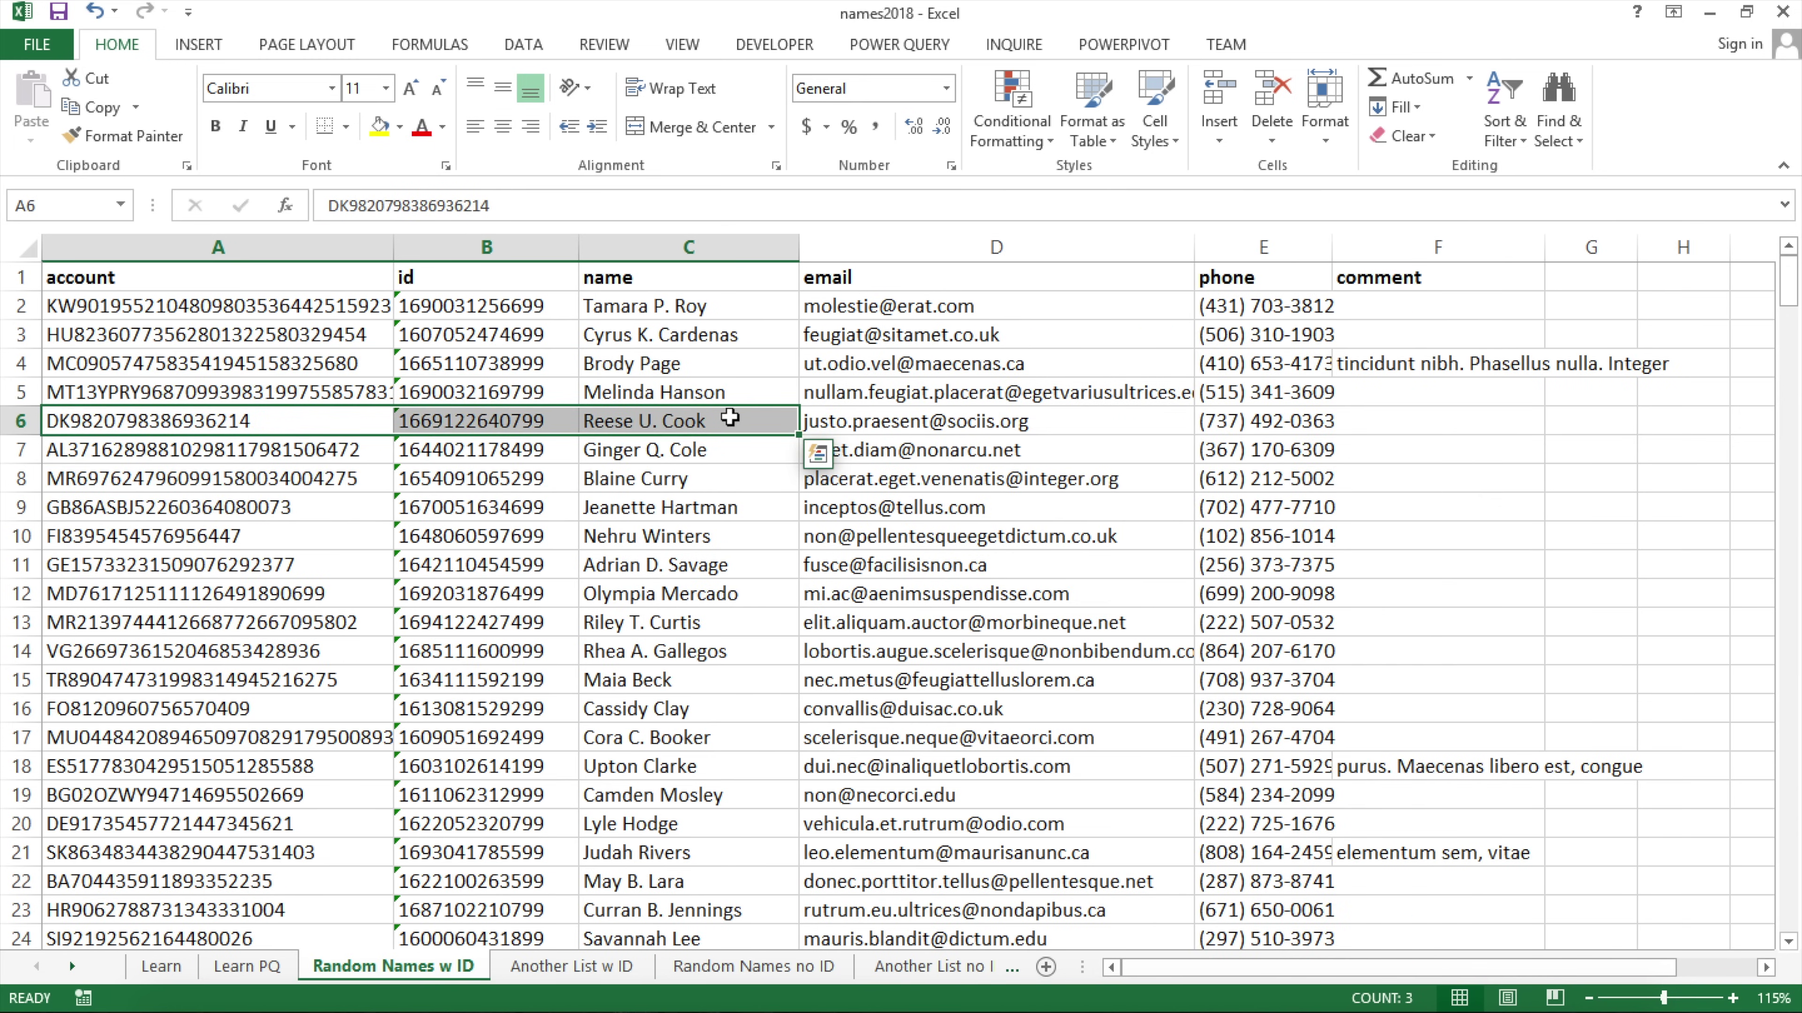
left_click(707, 426)
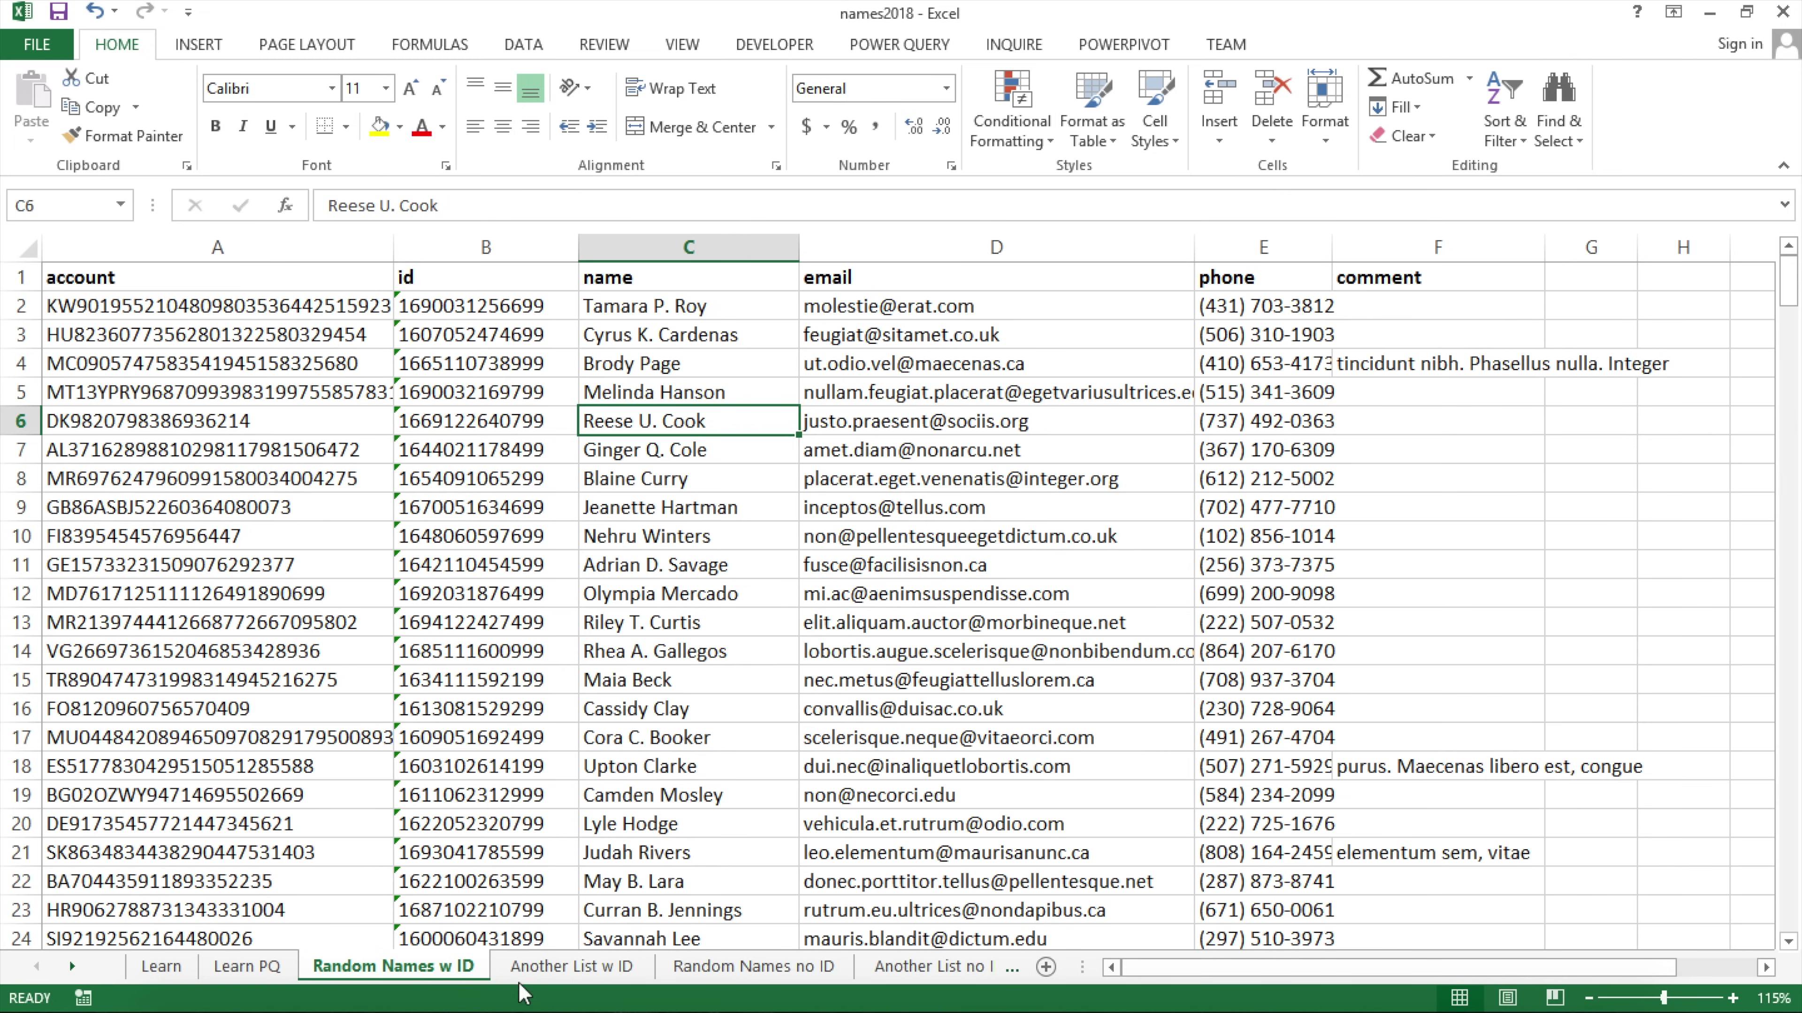
left_click(543, 970)
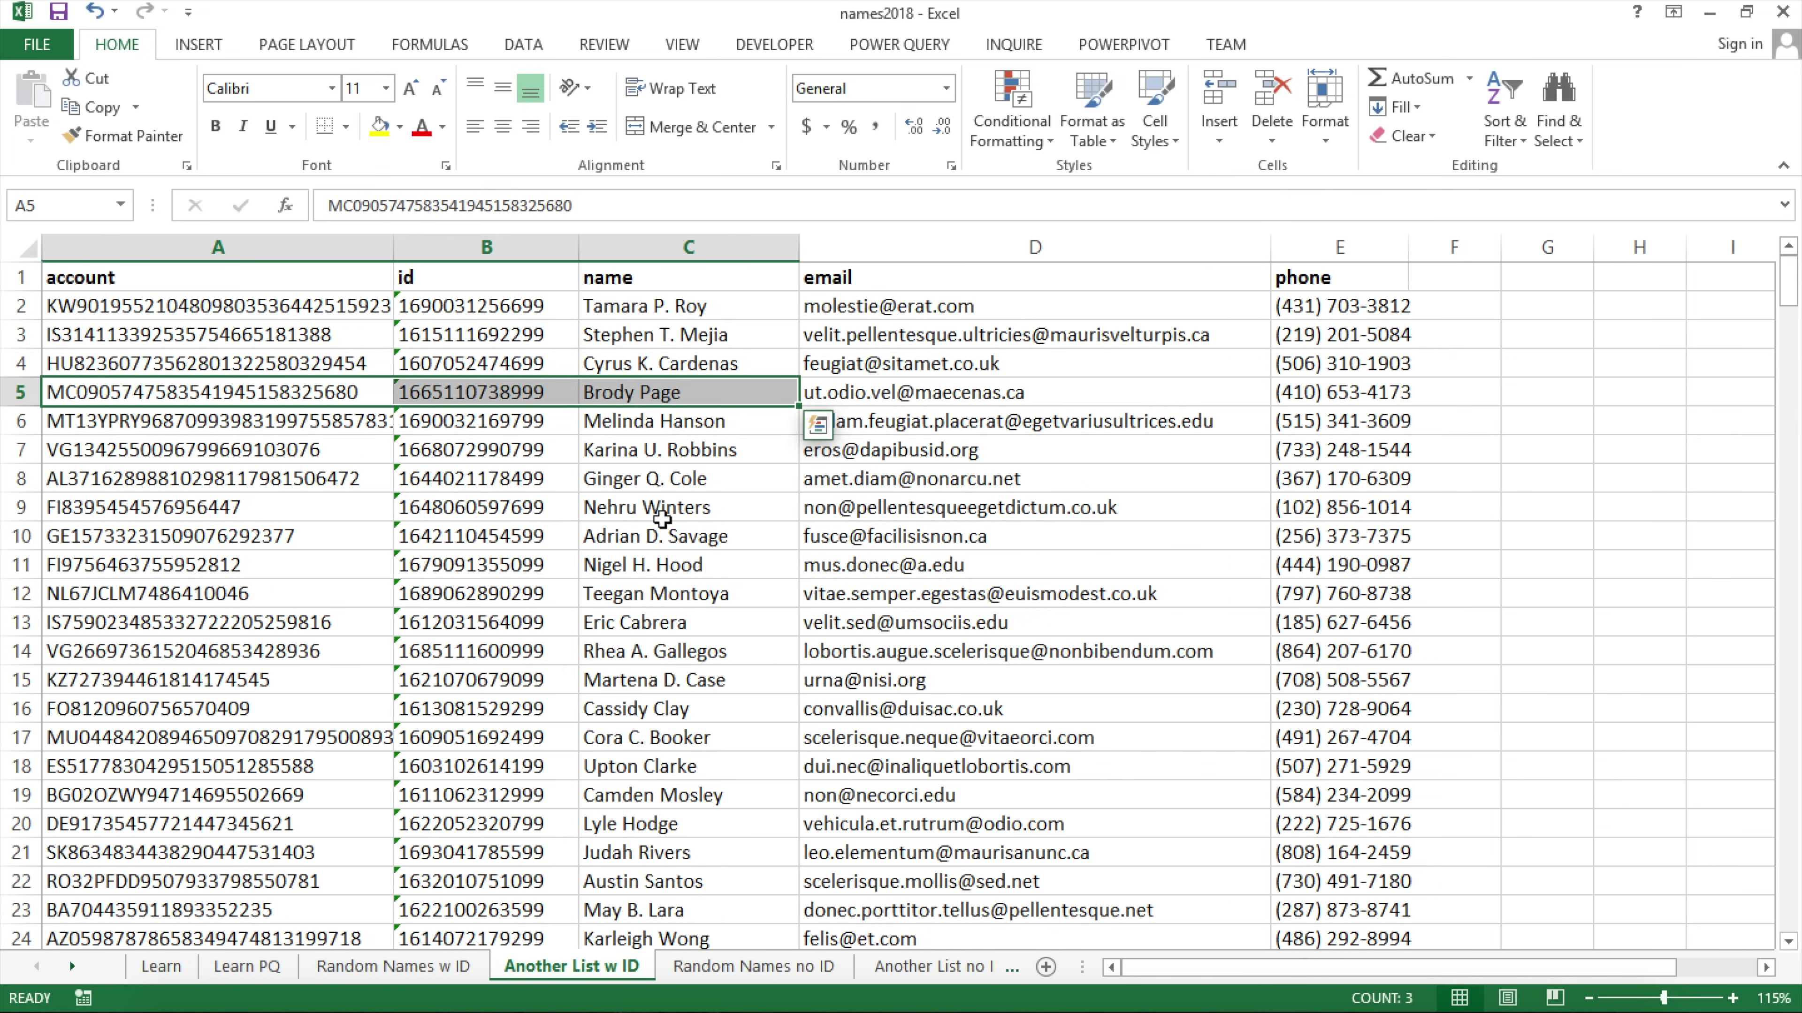
left_click(521, 630)
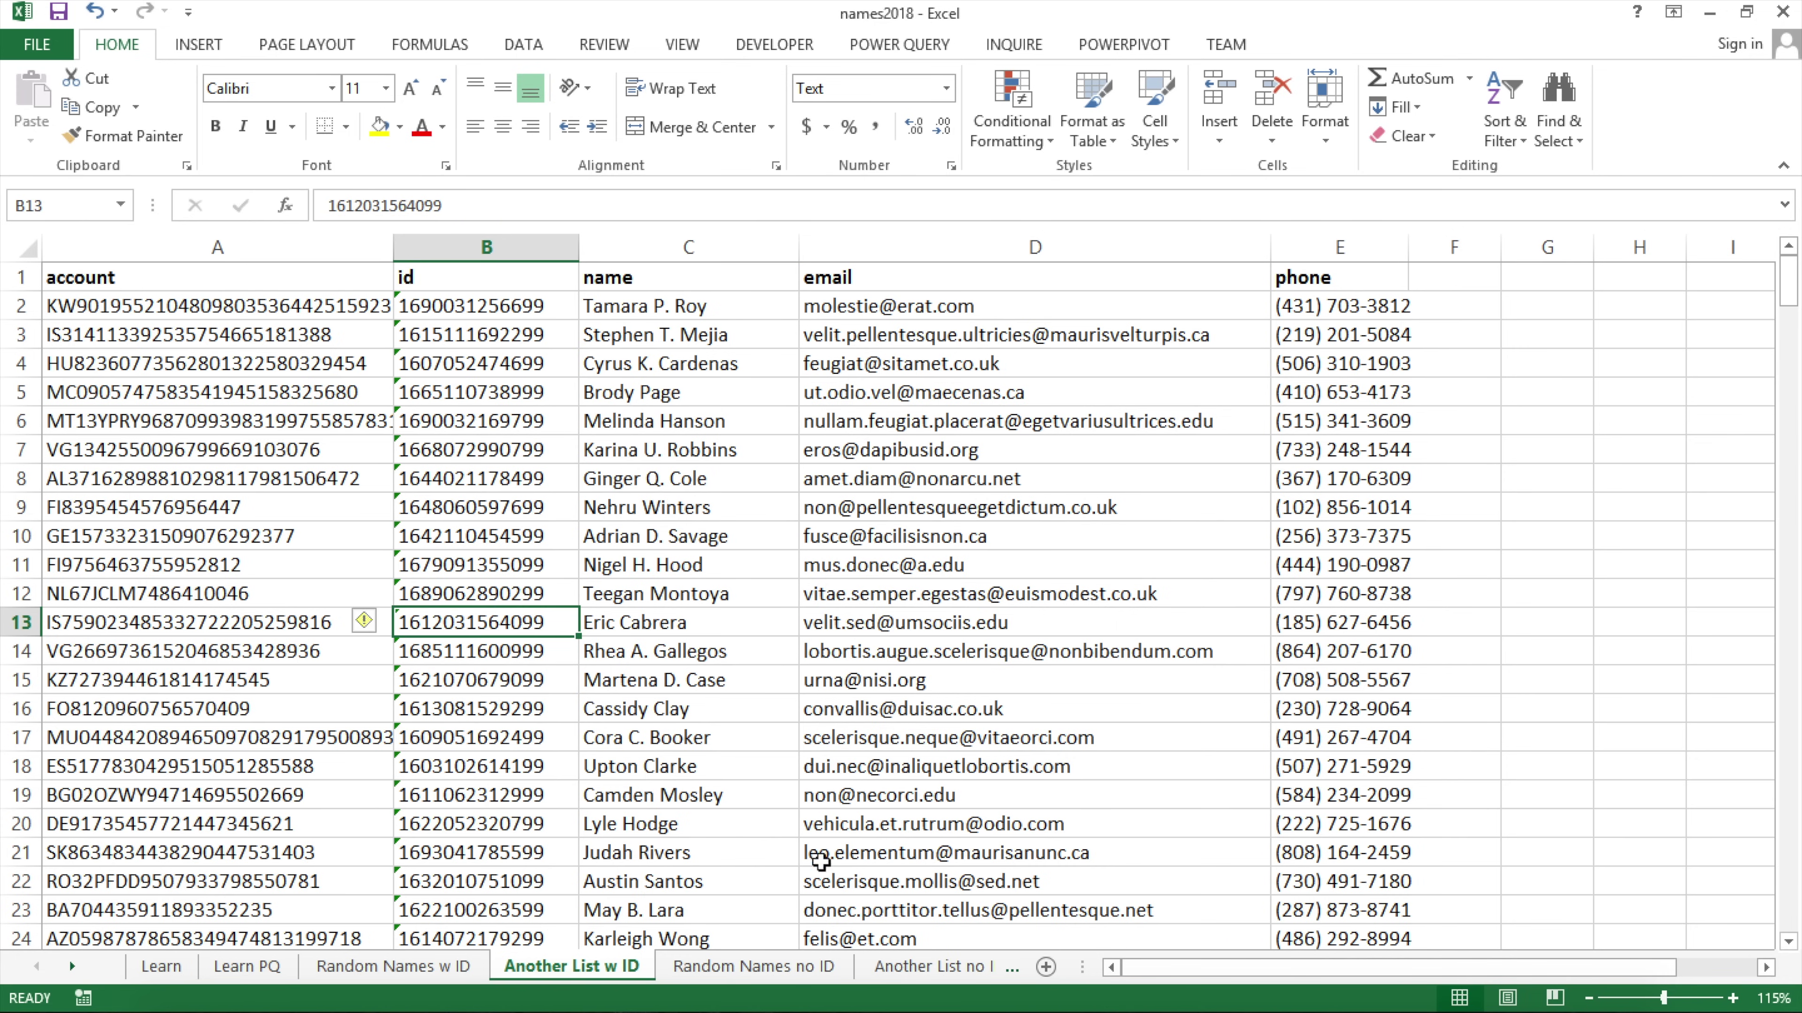
Insert a column before the comment column on Random Names w ID and enter the header FILTER in F1.
left_click(420, 964)
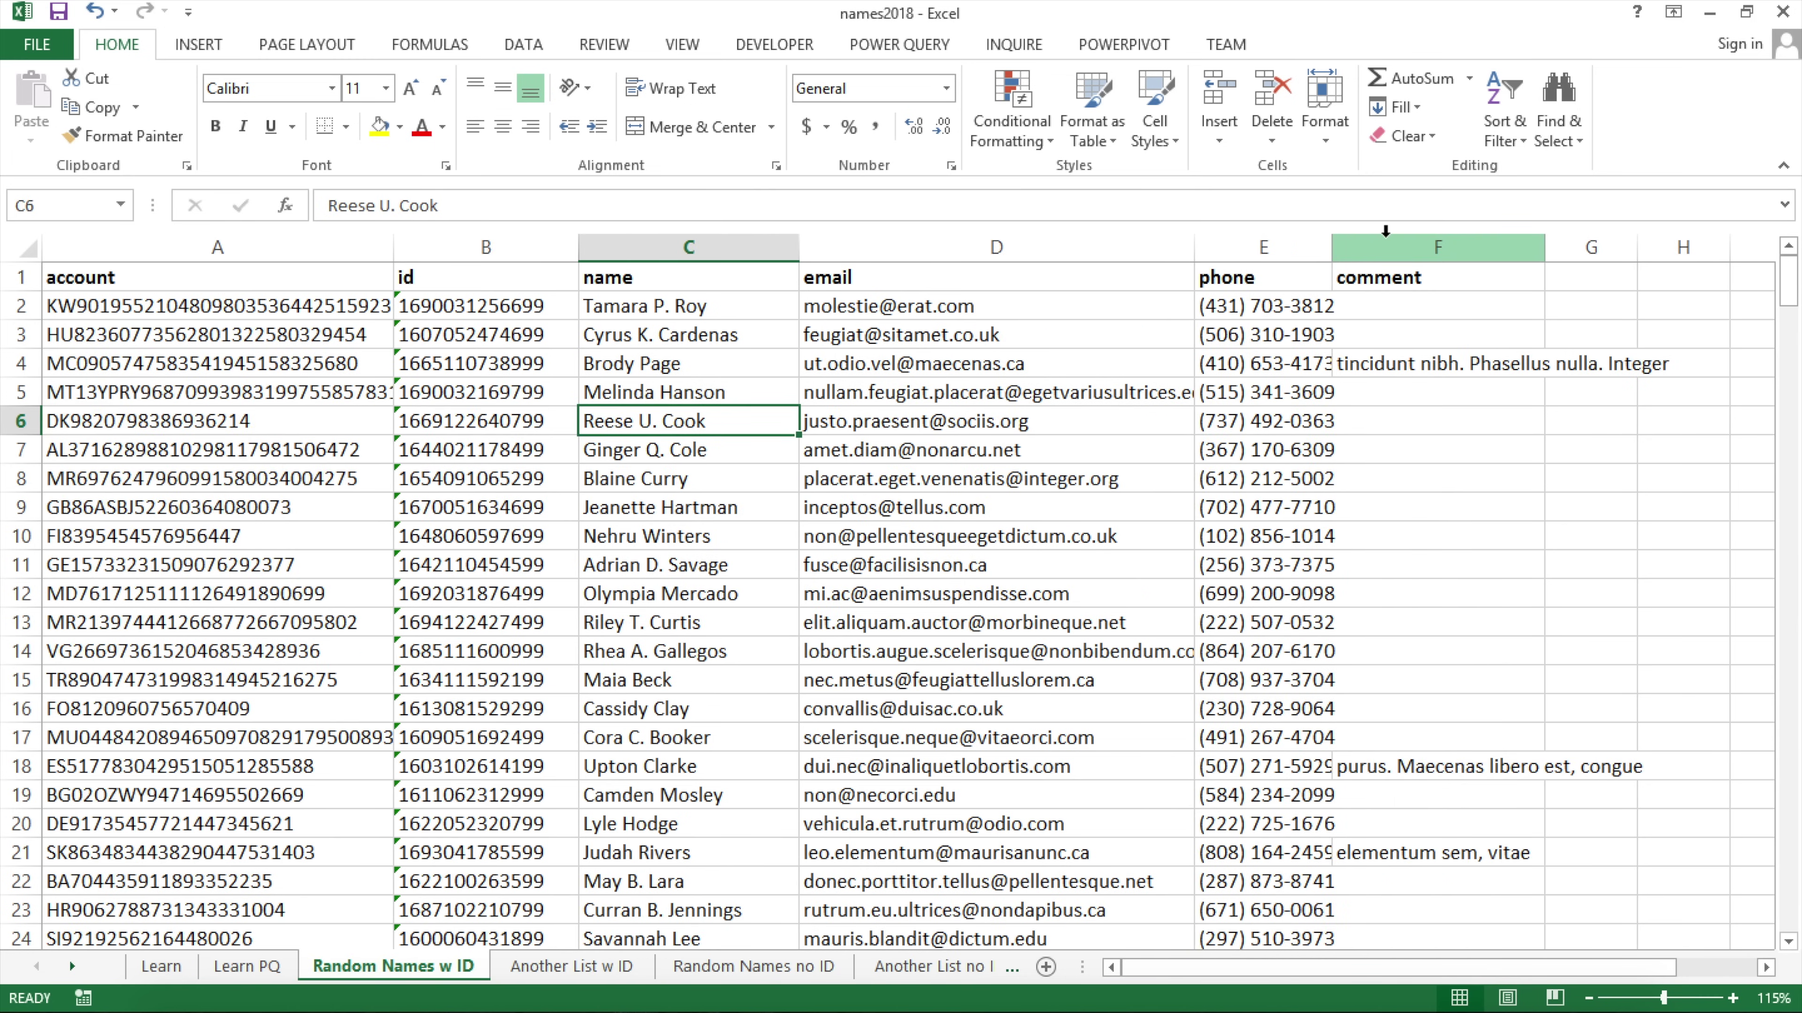
left_click(1412, 305)
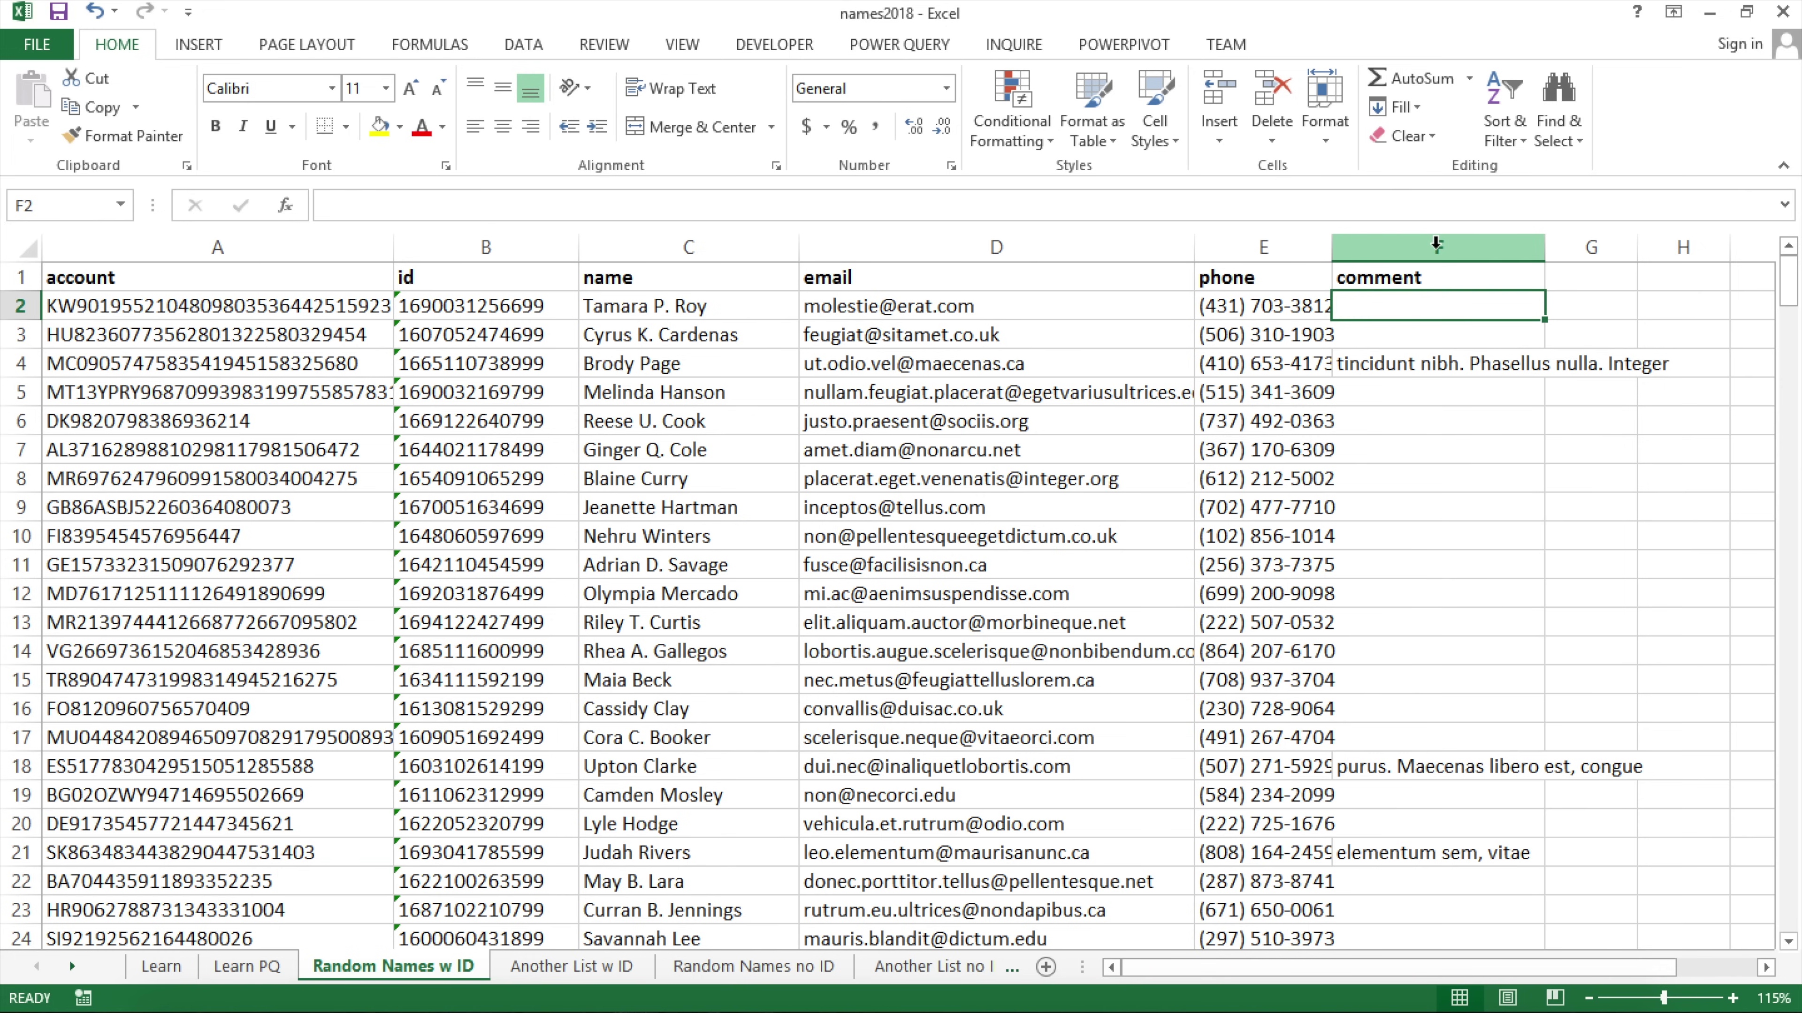
right_click(1436, 244)
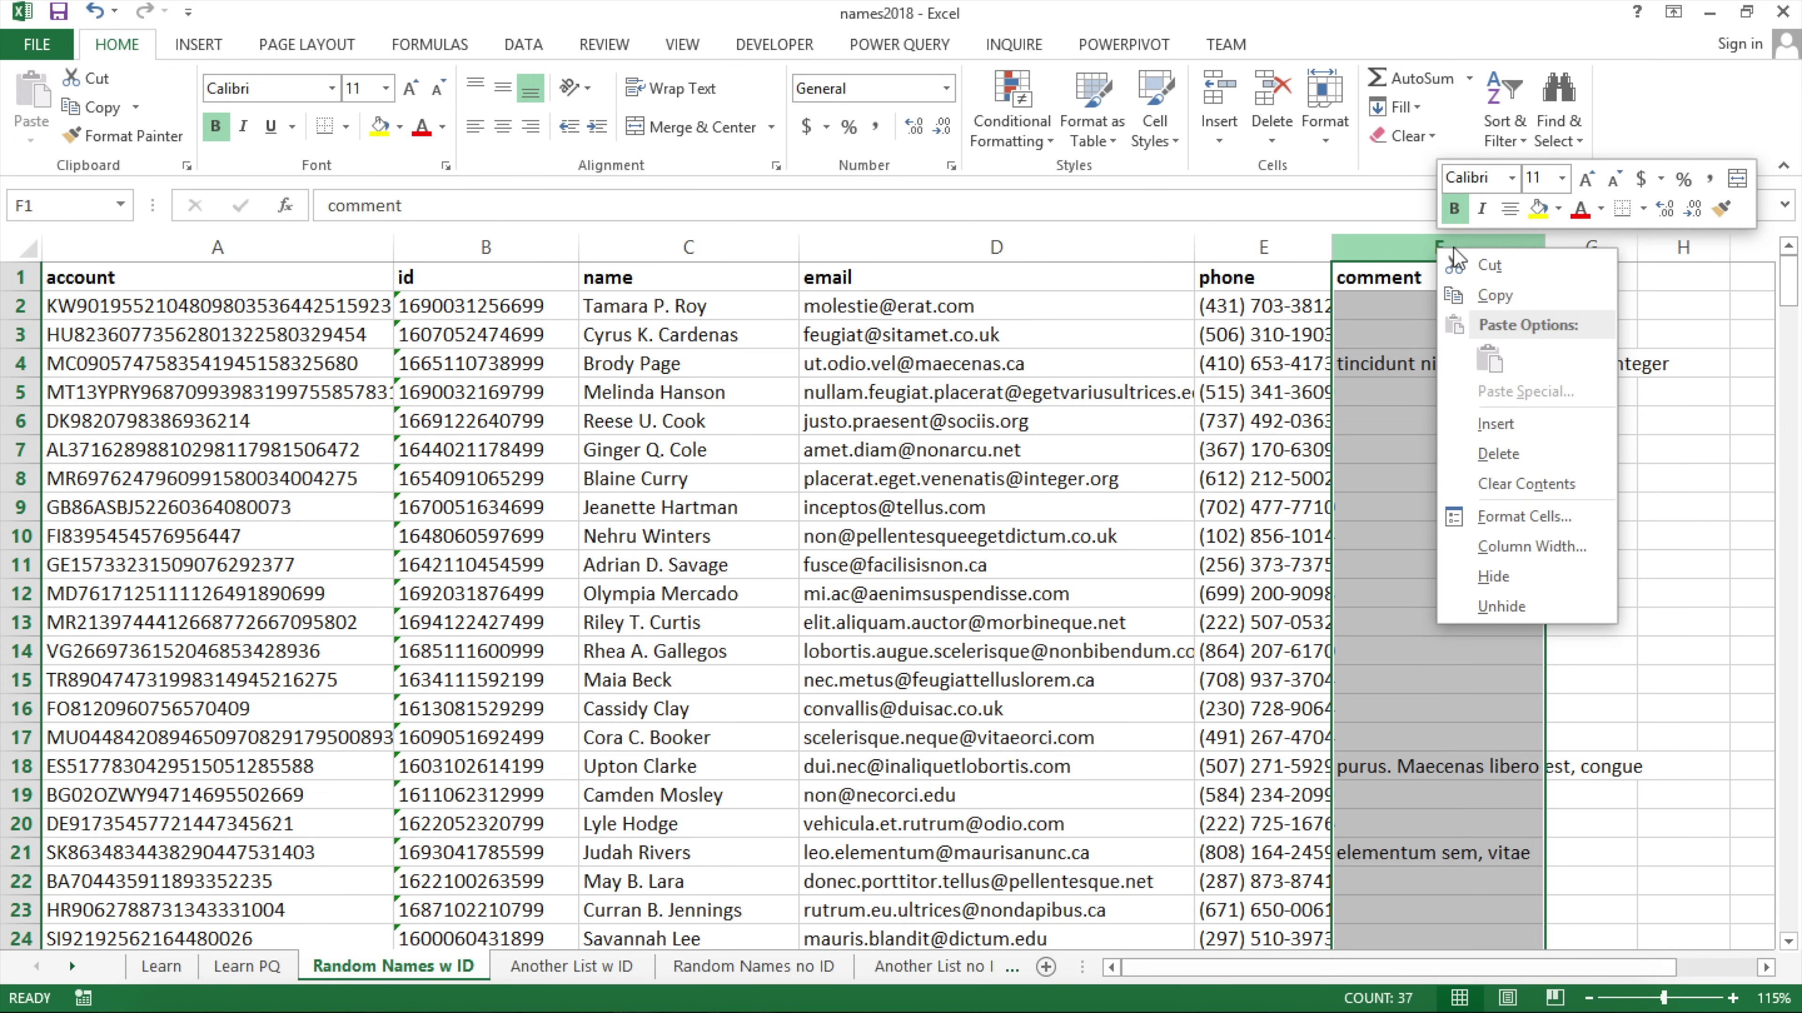
left_click(1530, 423)
left_click(1415, 280)
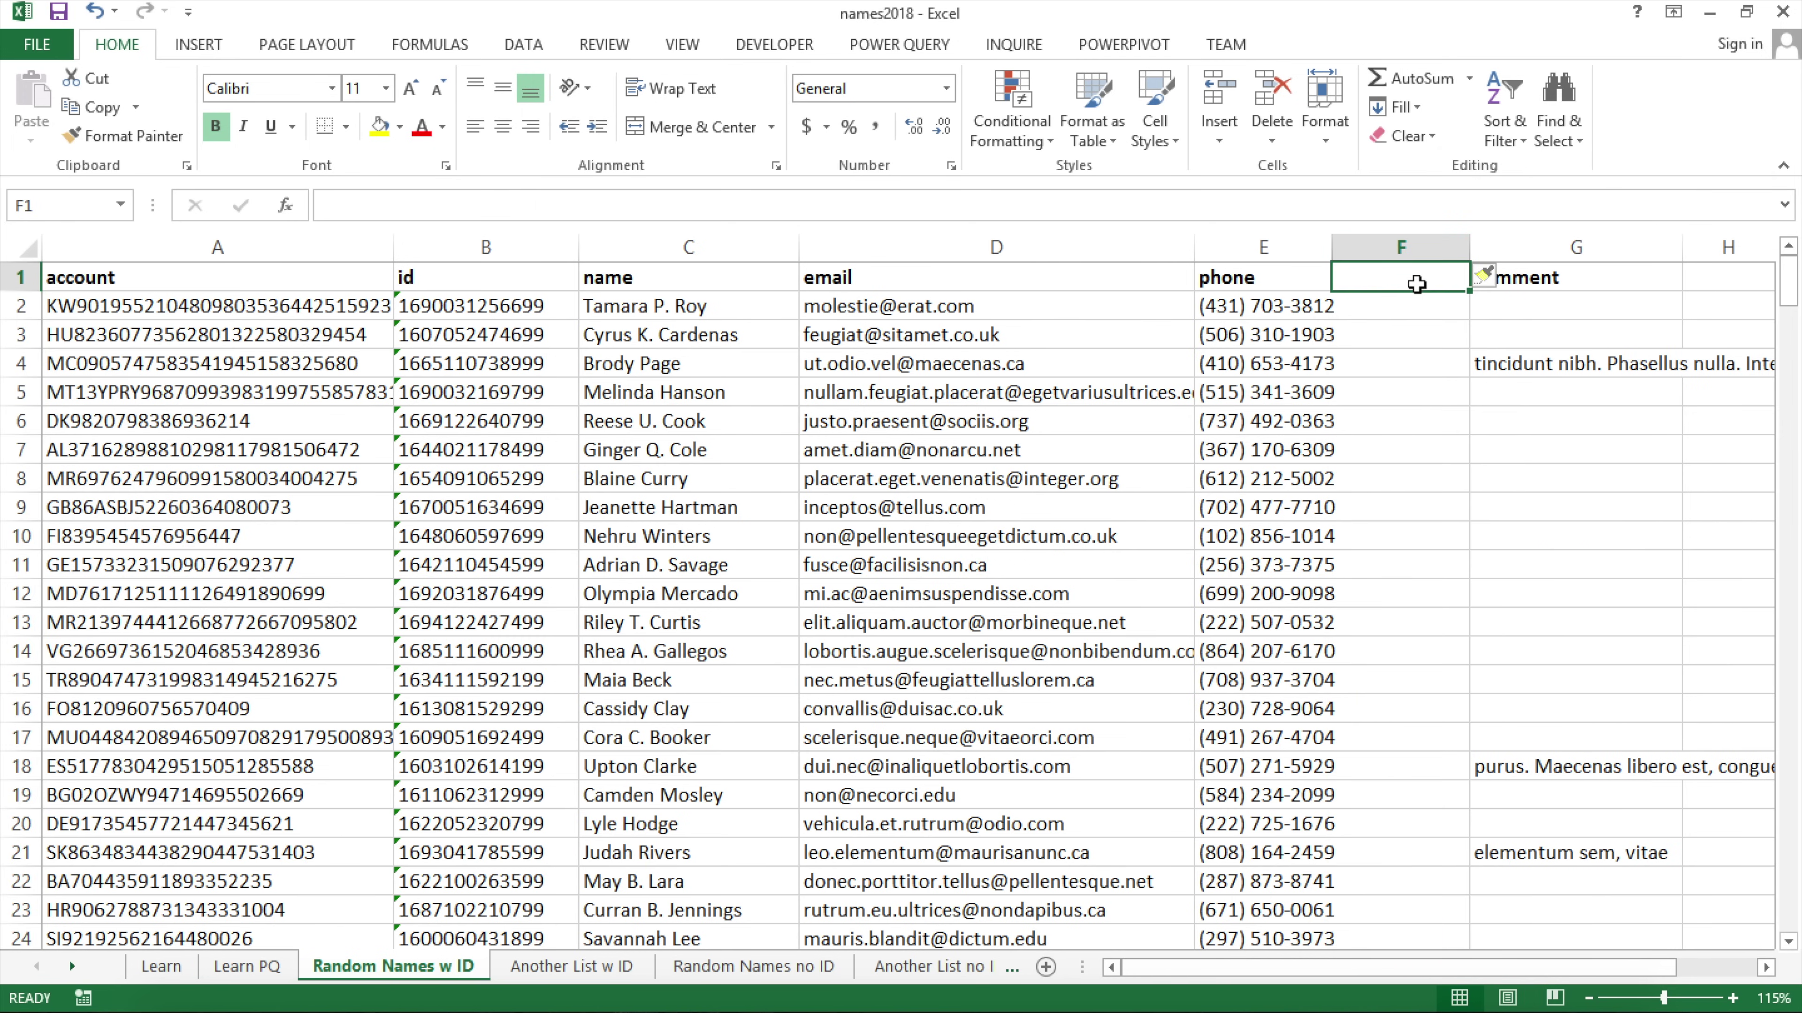
type("FILTER")
key("Return")
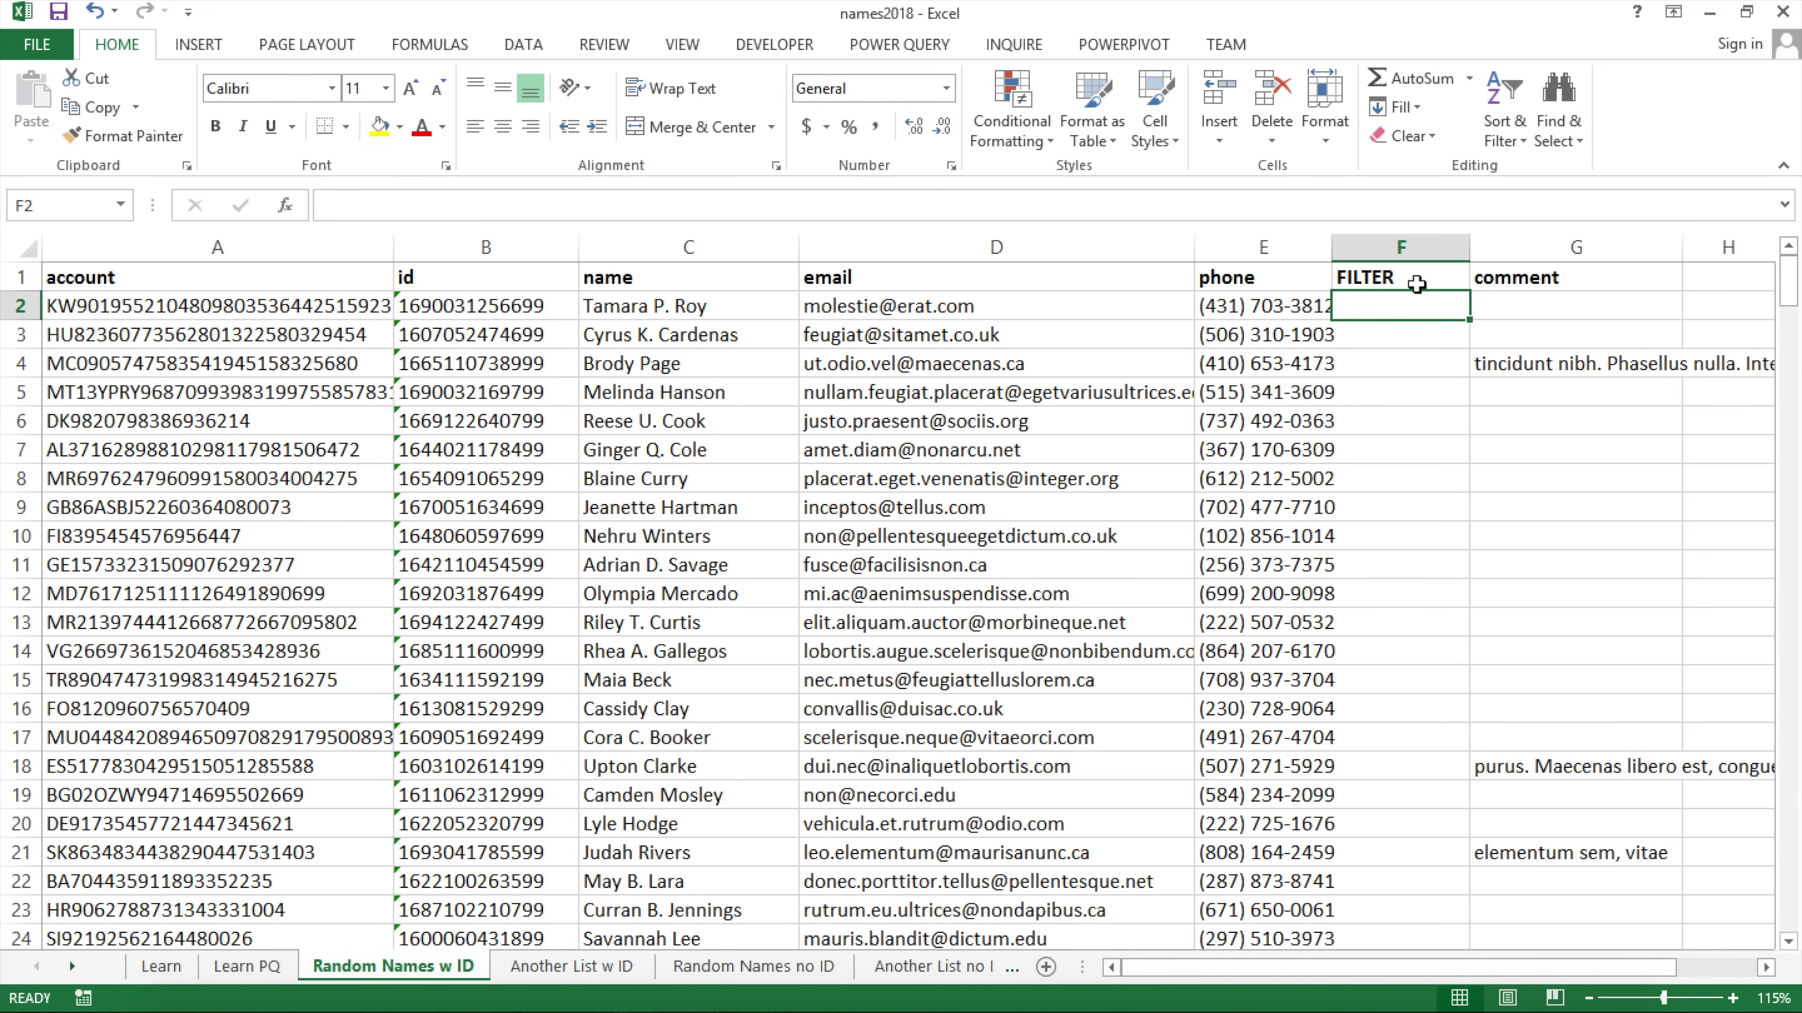
In F2 of Random Names w ID, begin an ISNUMBER formula containing MATCH with account cell A2 as the lookup value.
type("=")
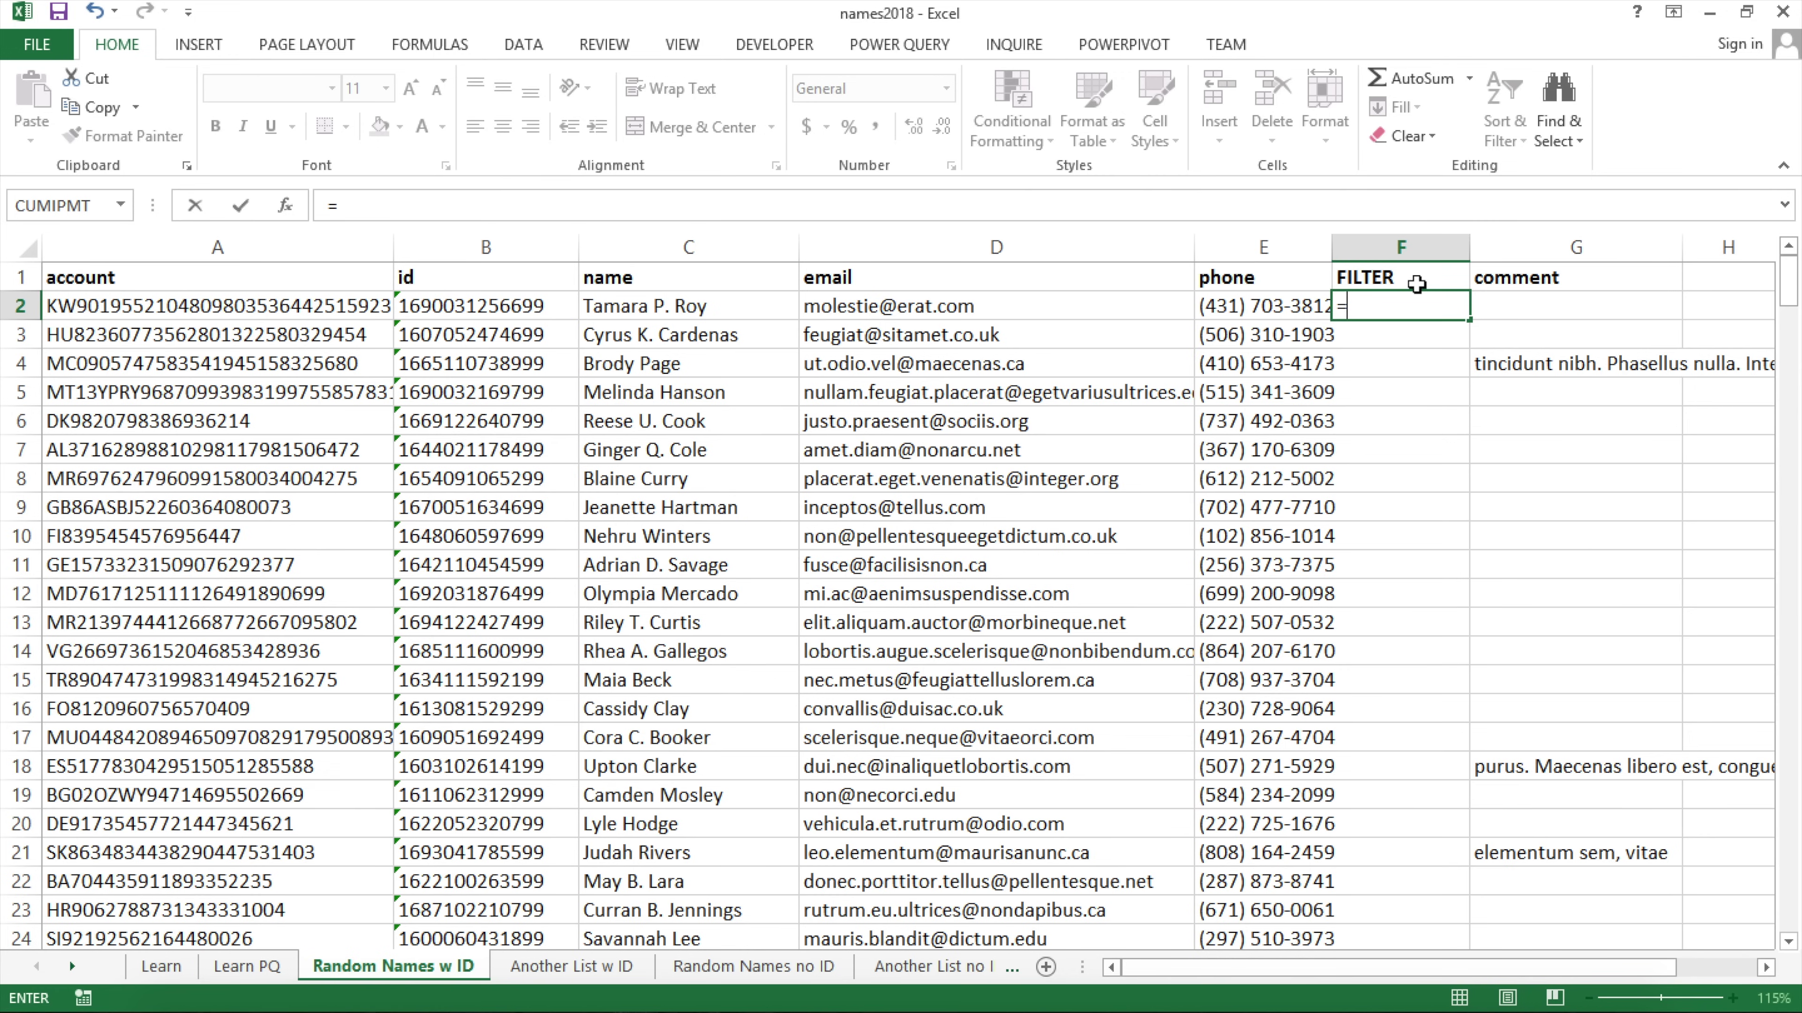
type("ISN")
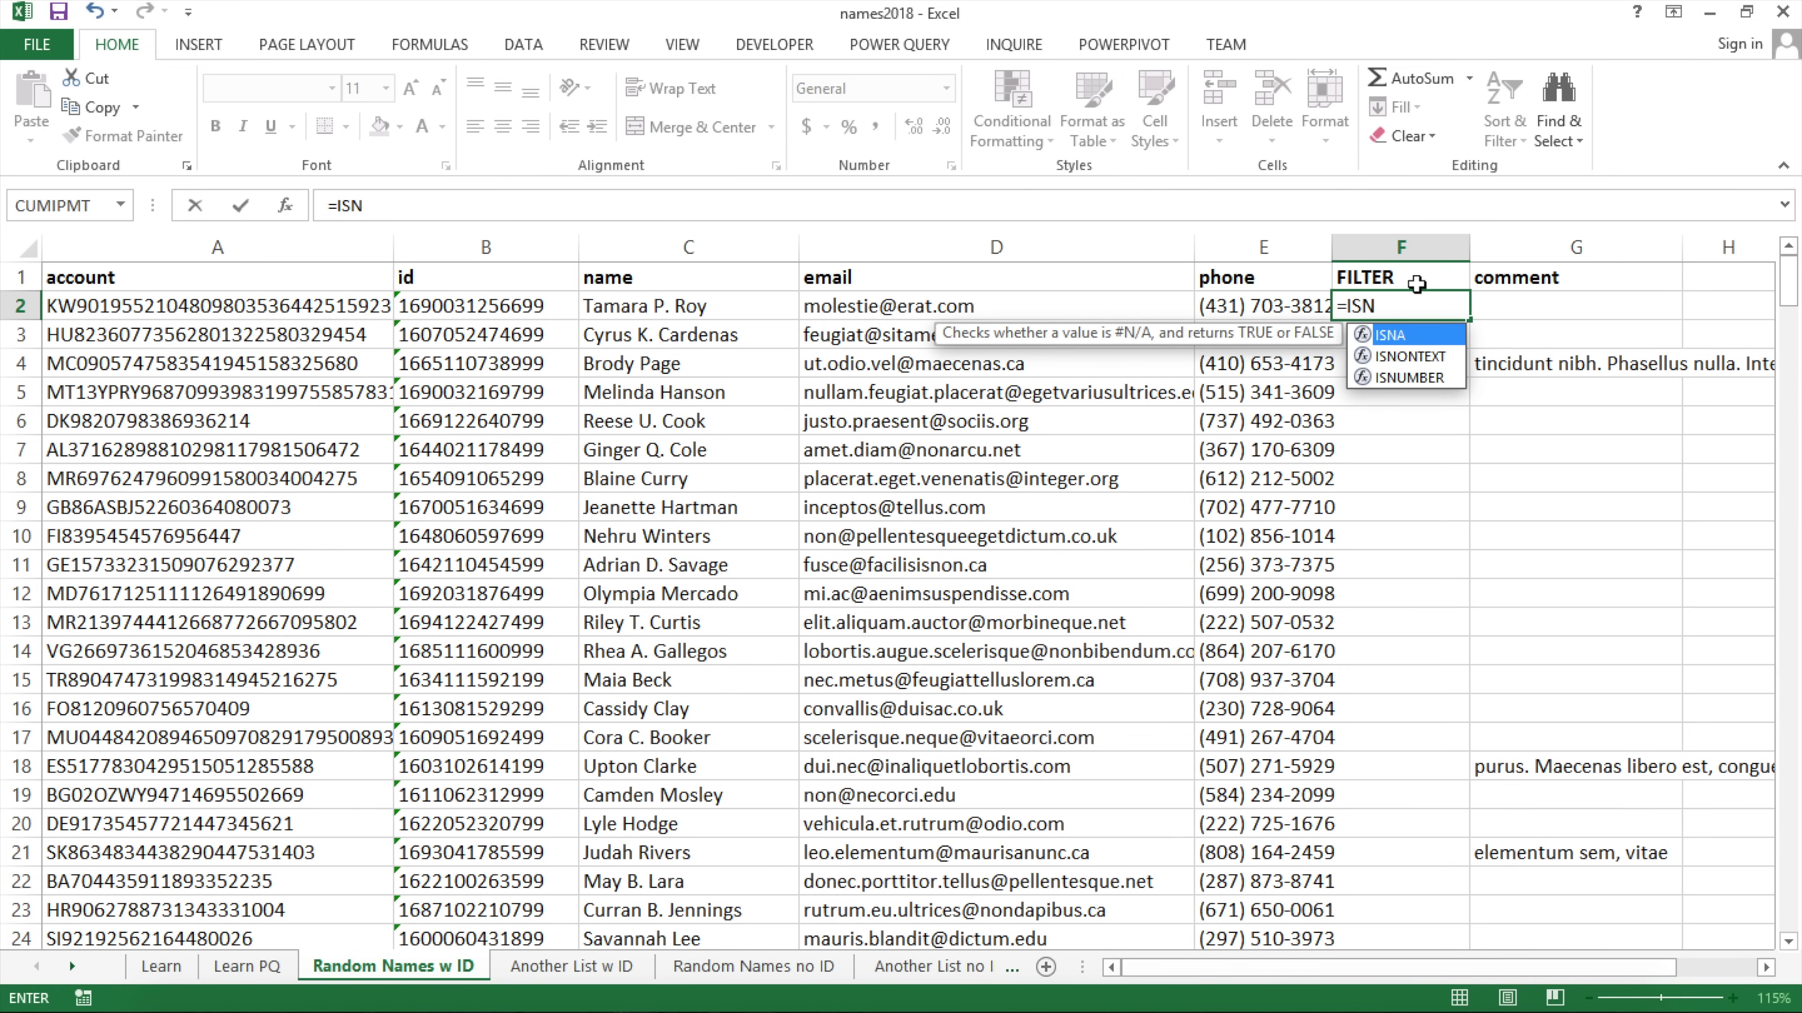
key("Down")
key("Down")
key("Tab")
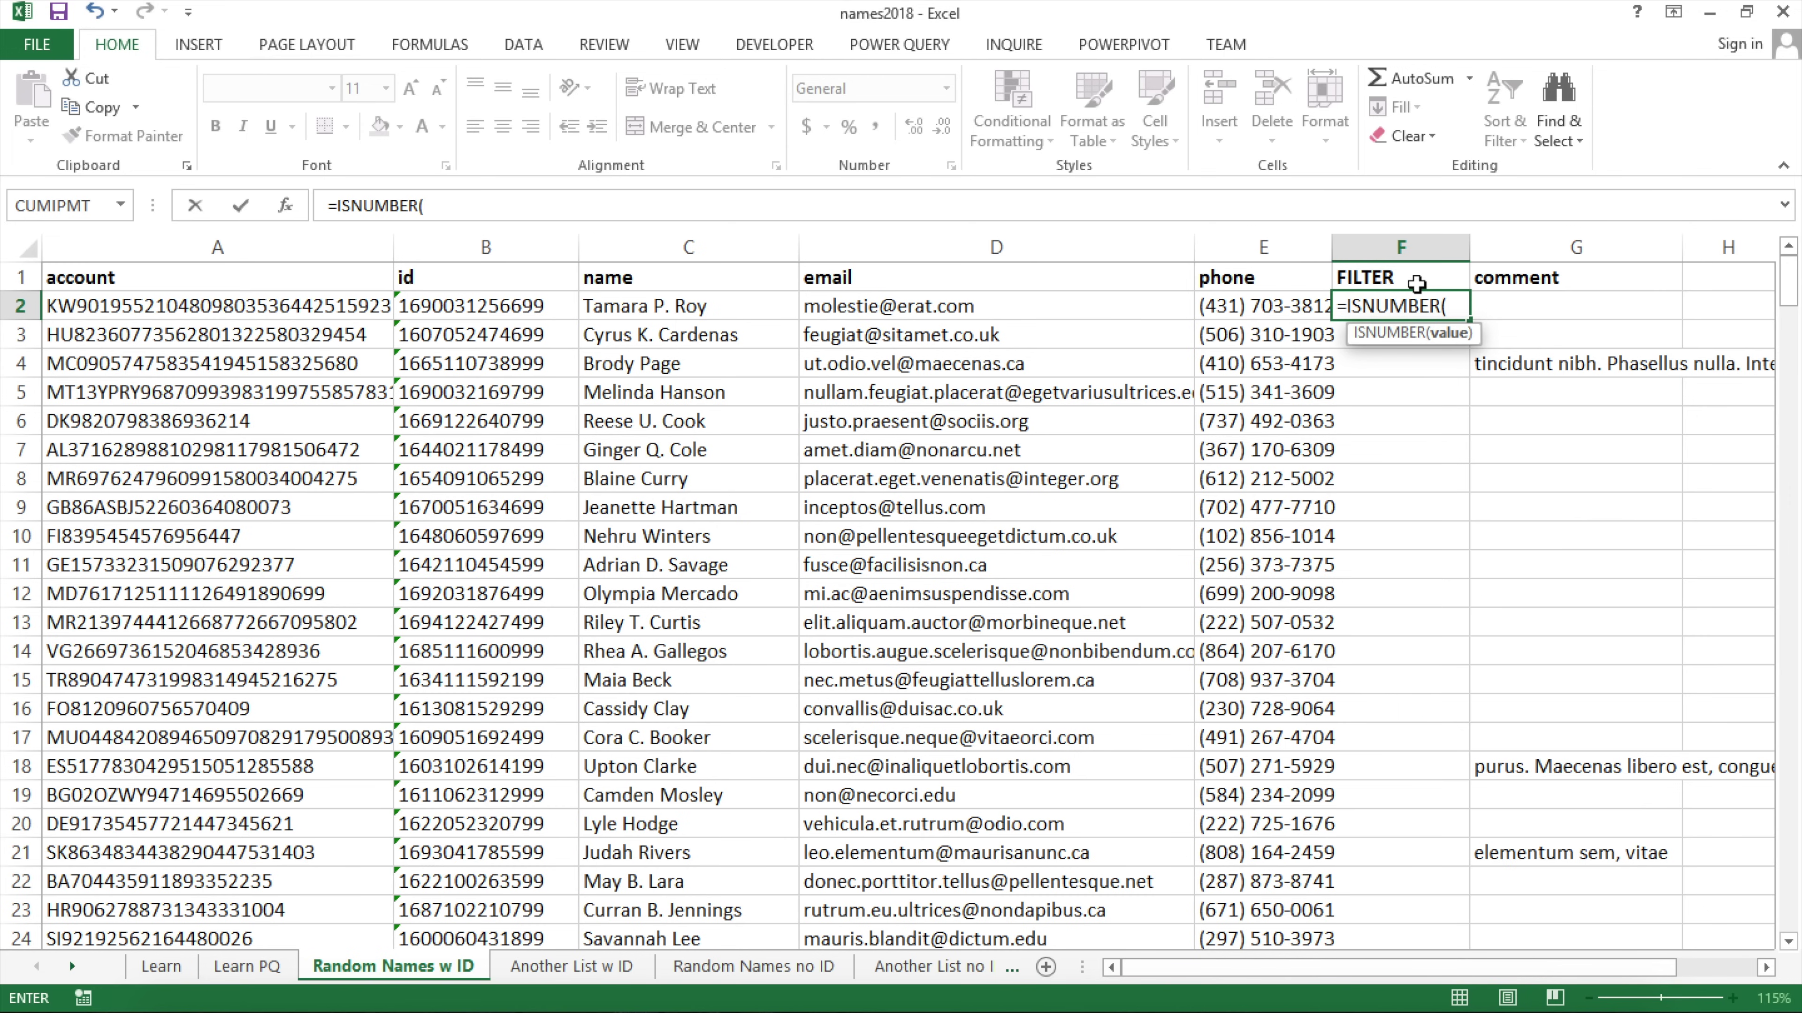
type("MA")
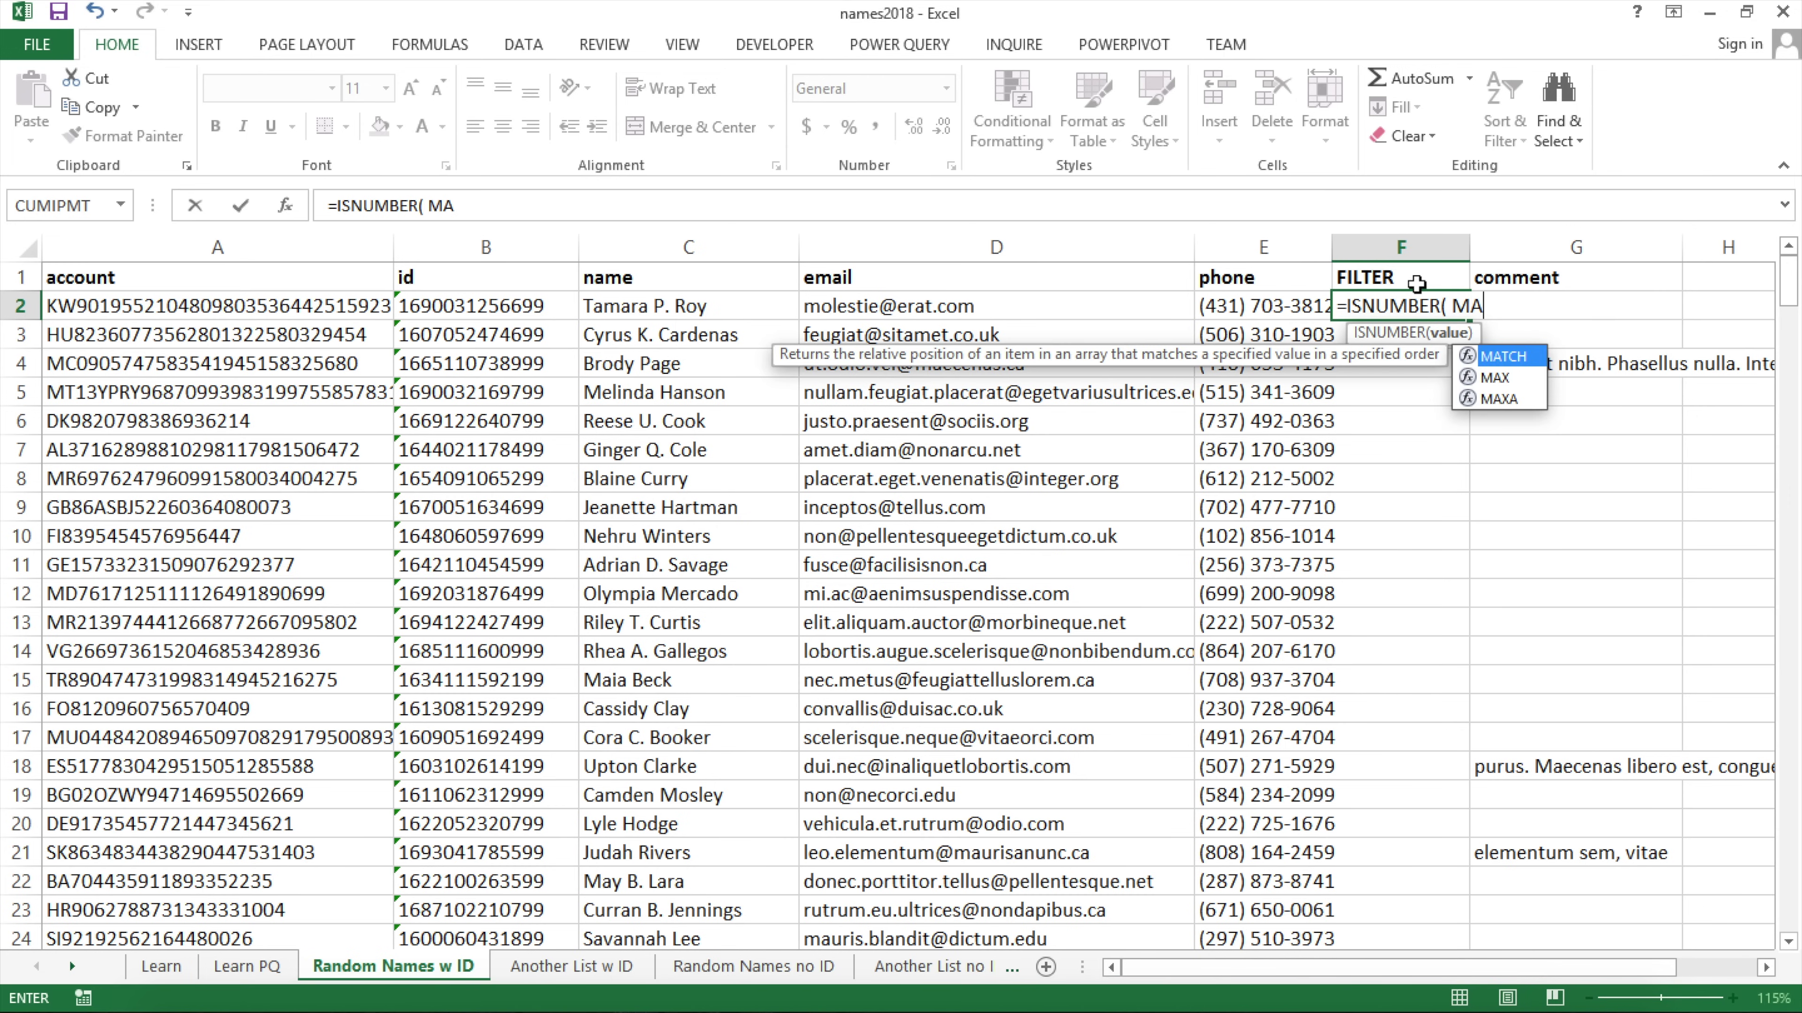
key("Tab")
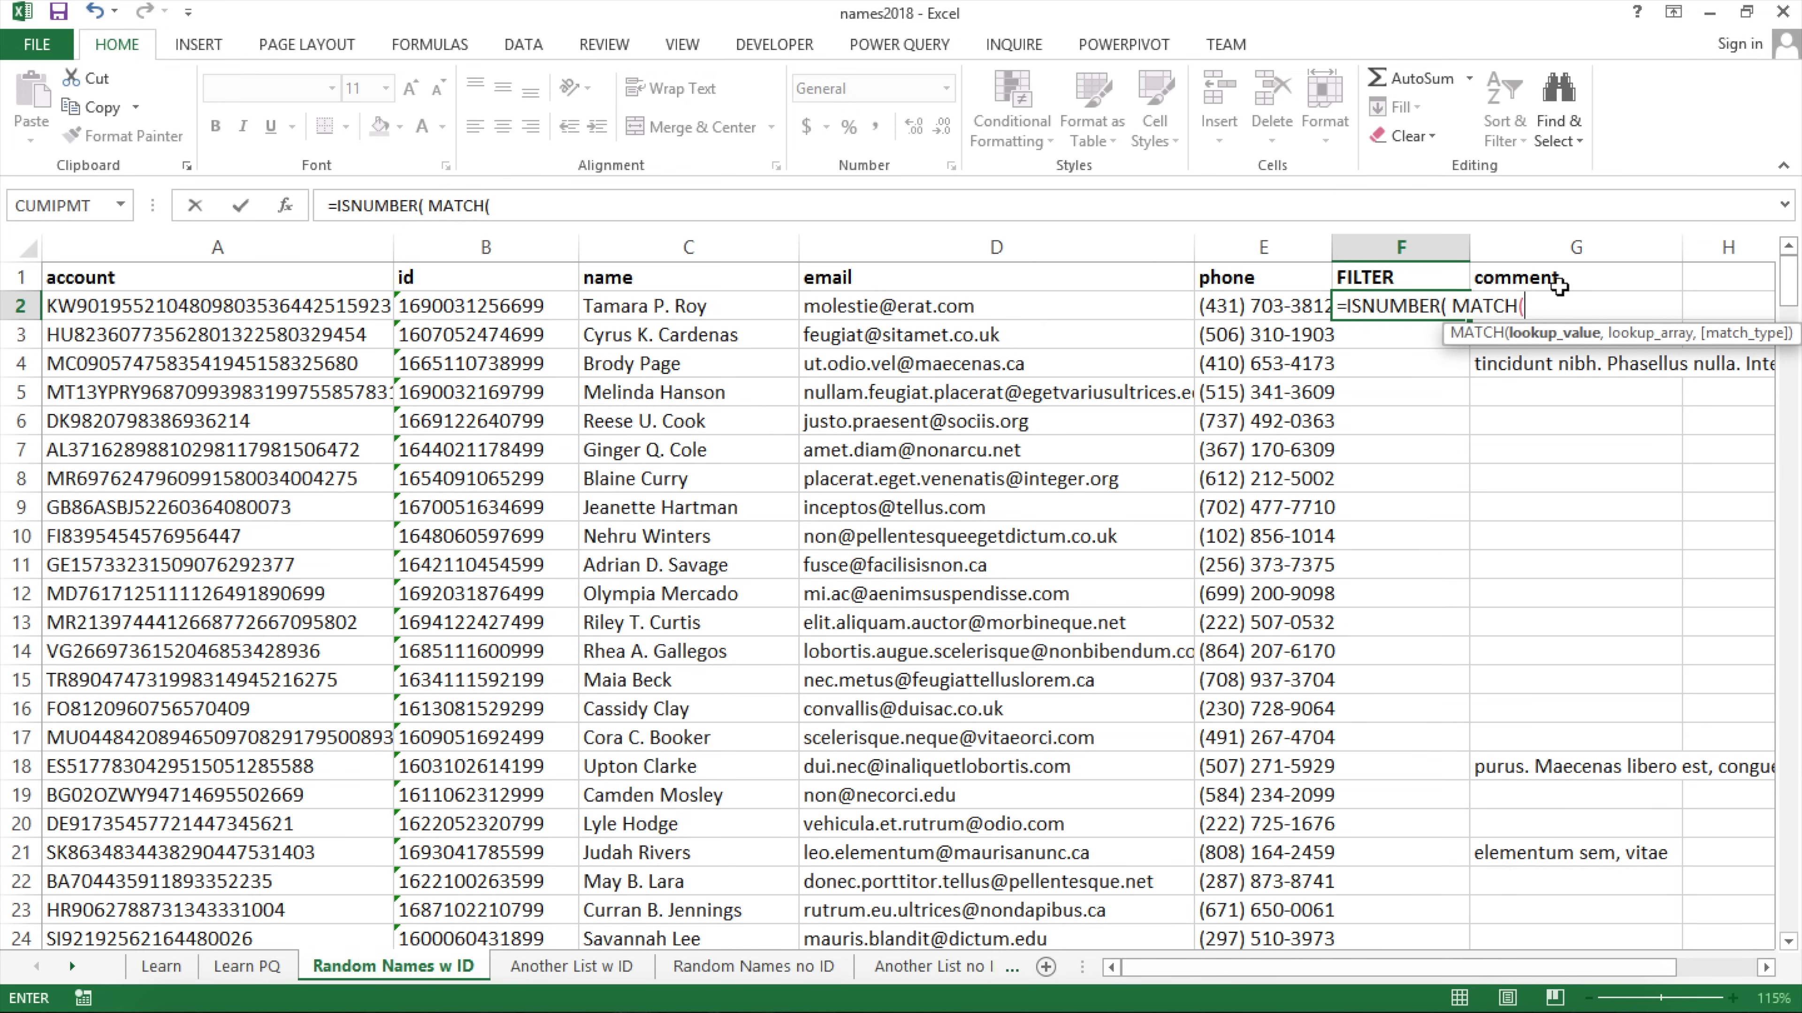
left_click(216, 307)
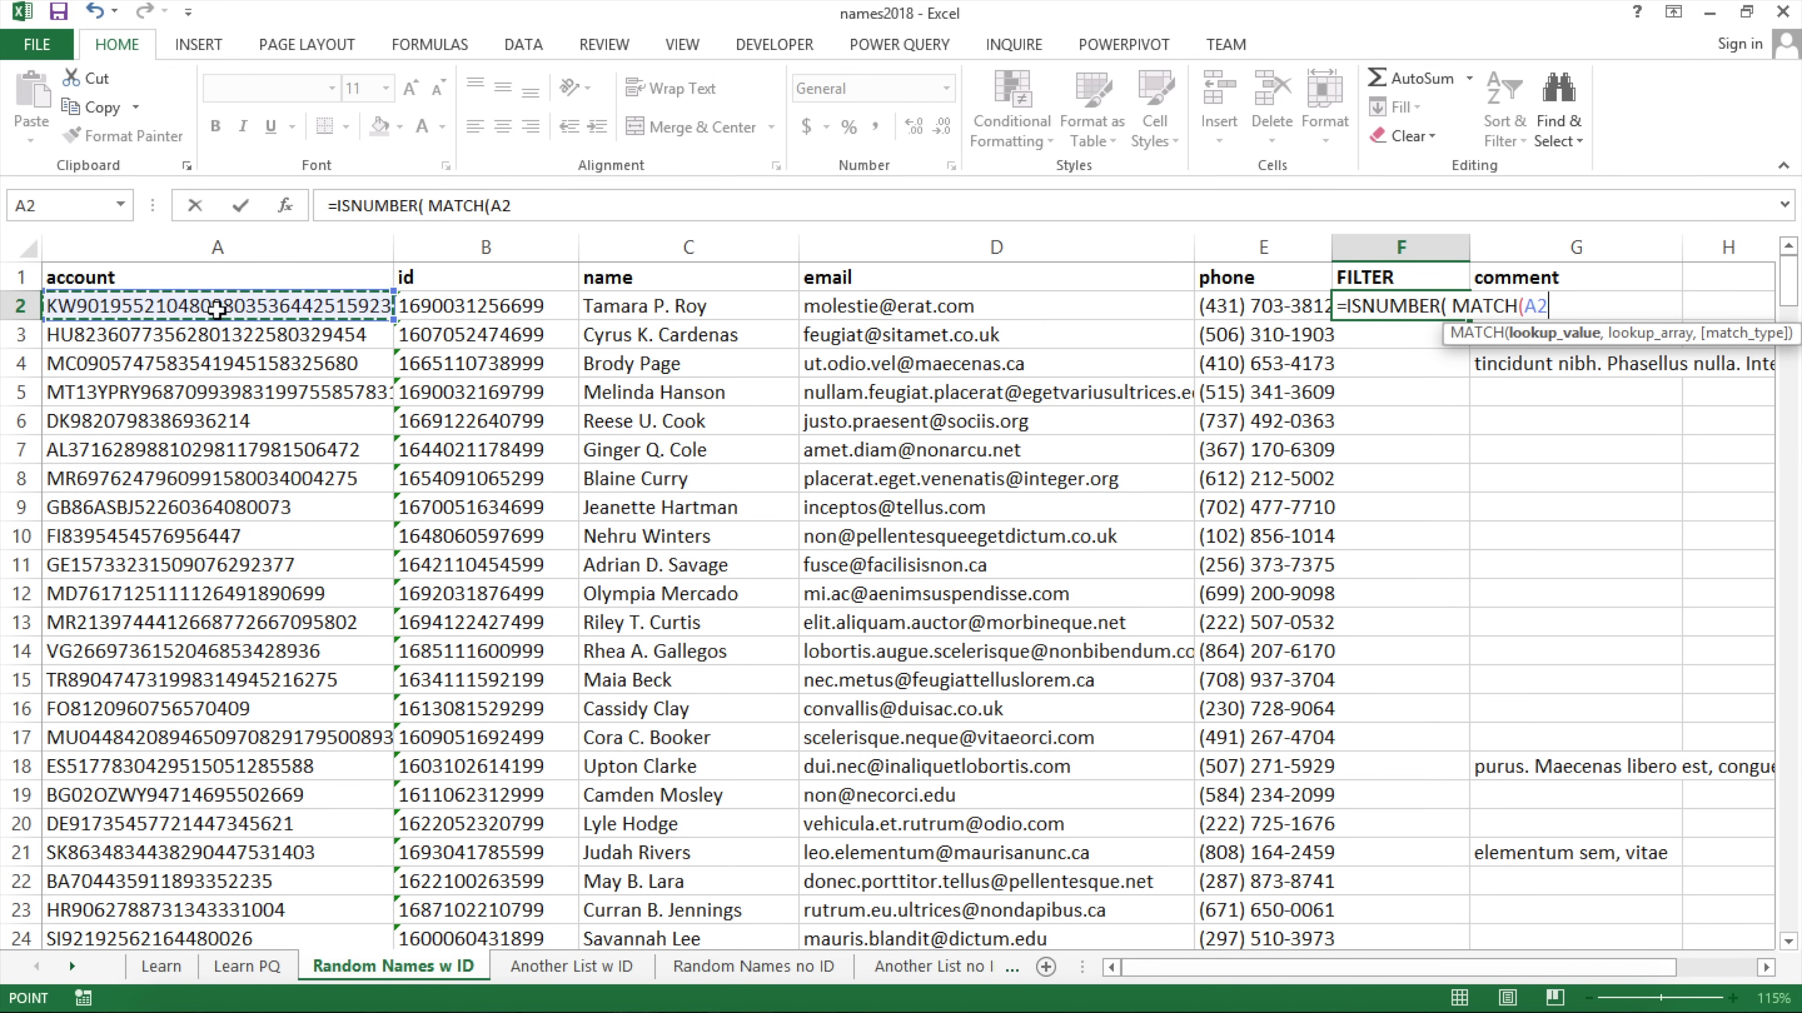
type(",")
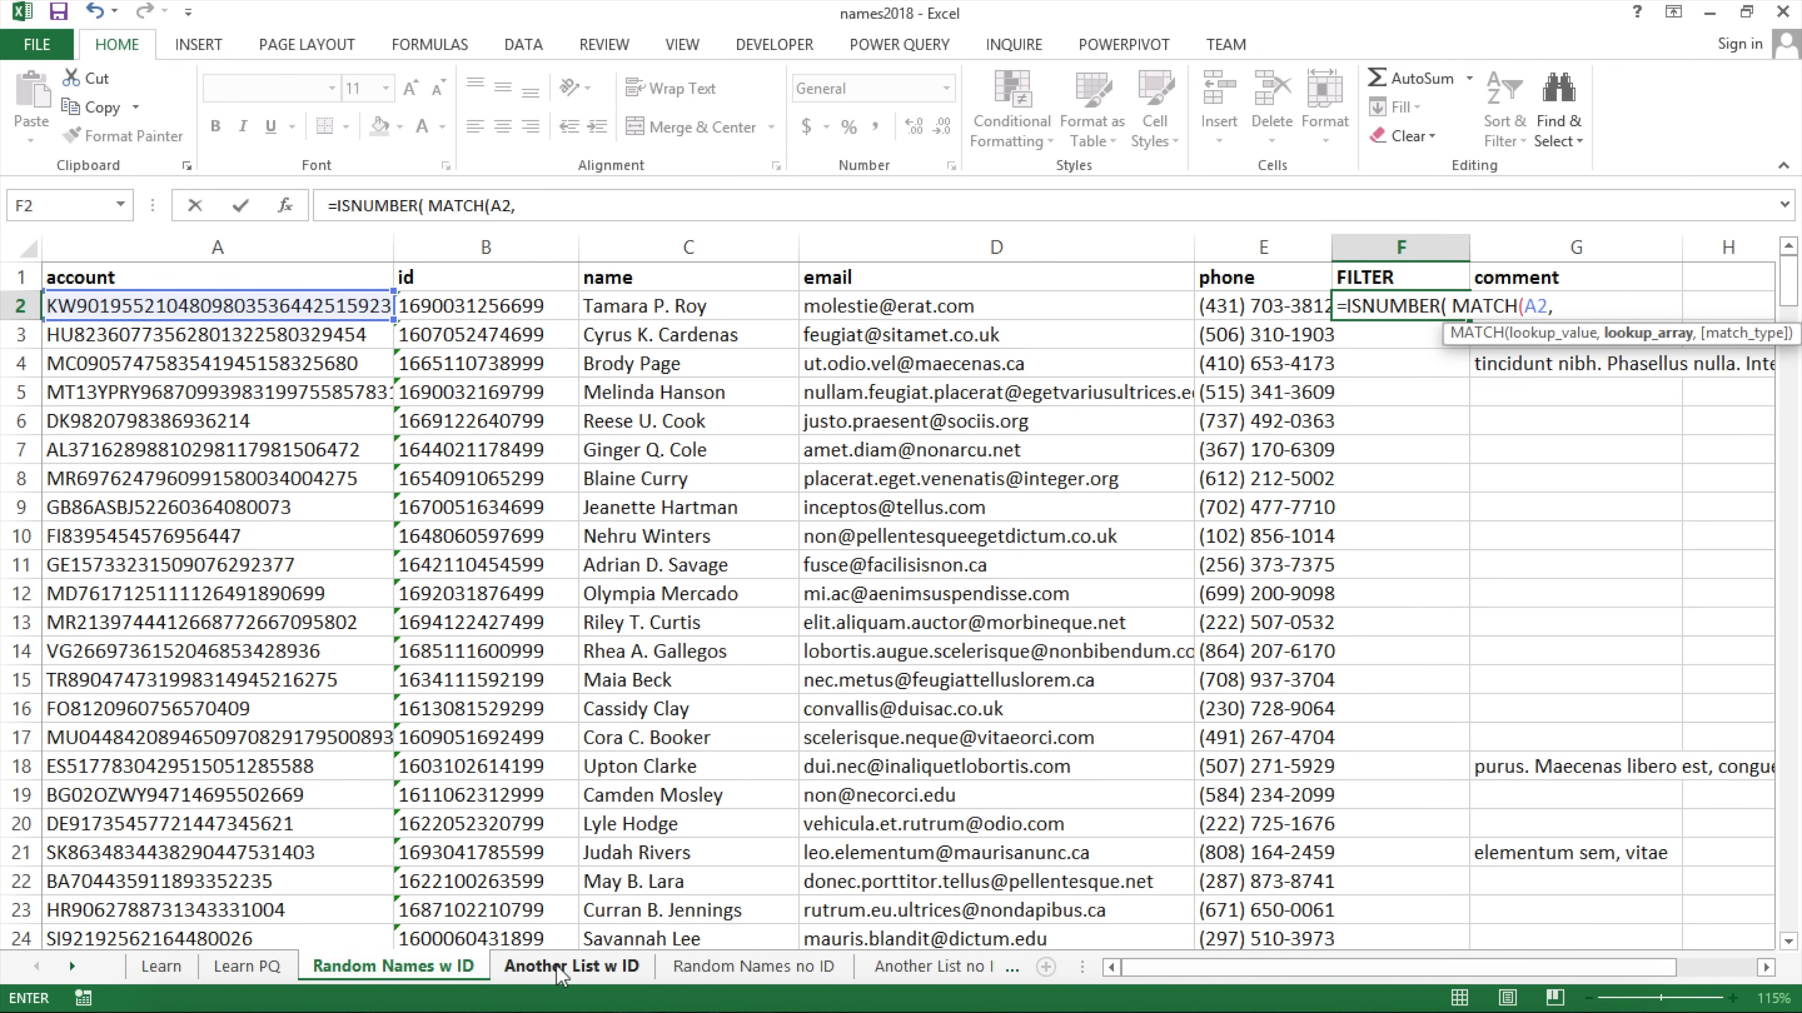
Set the MATCH lookup array to the absolute account range $A$2:$A$219 on Another List w ID.
left_click(578, 976)
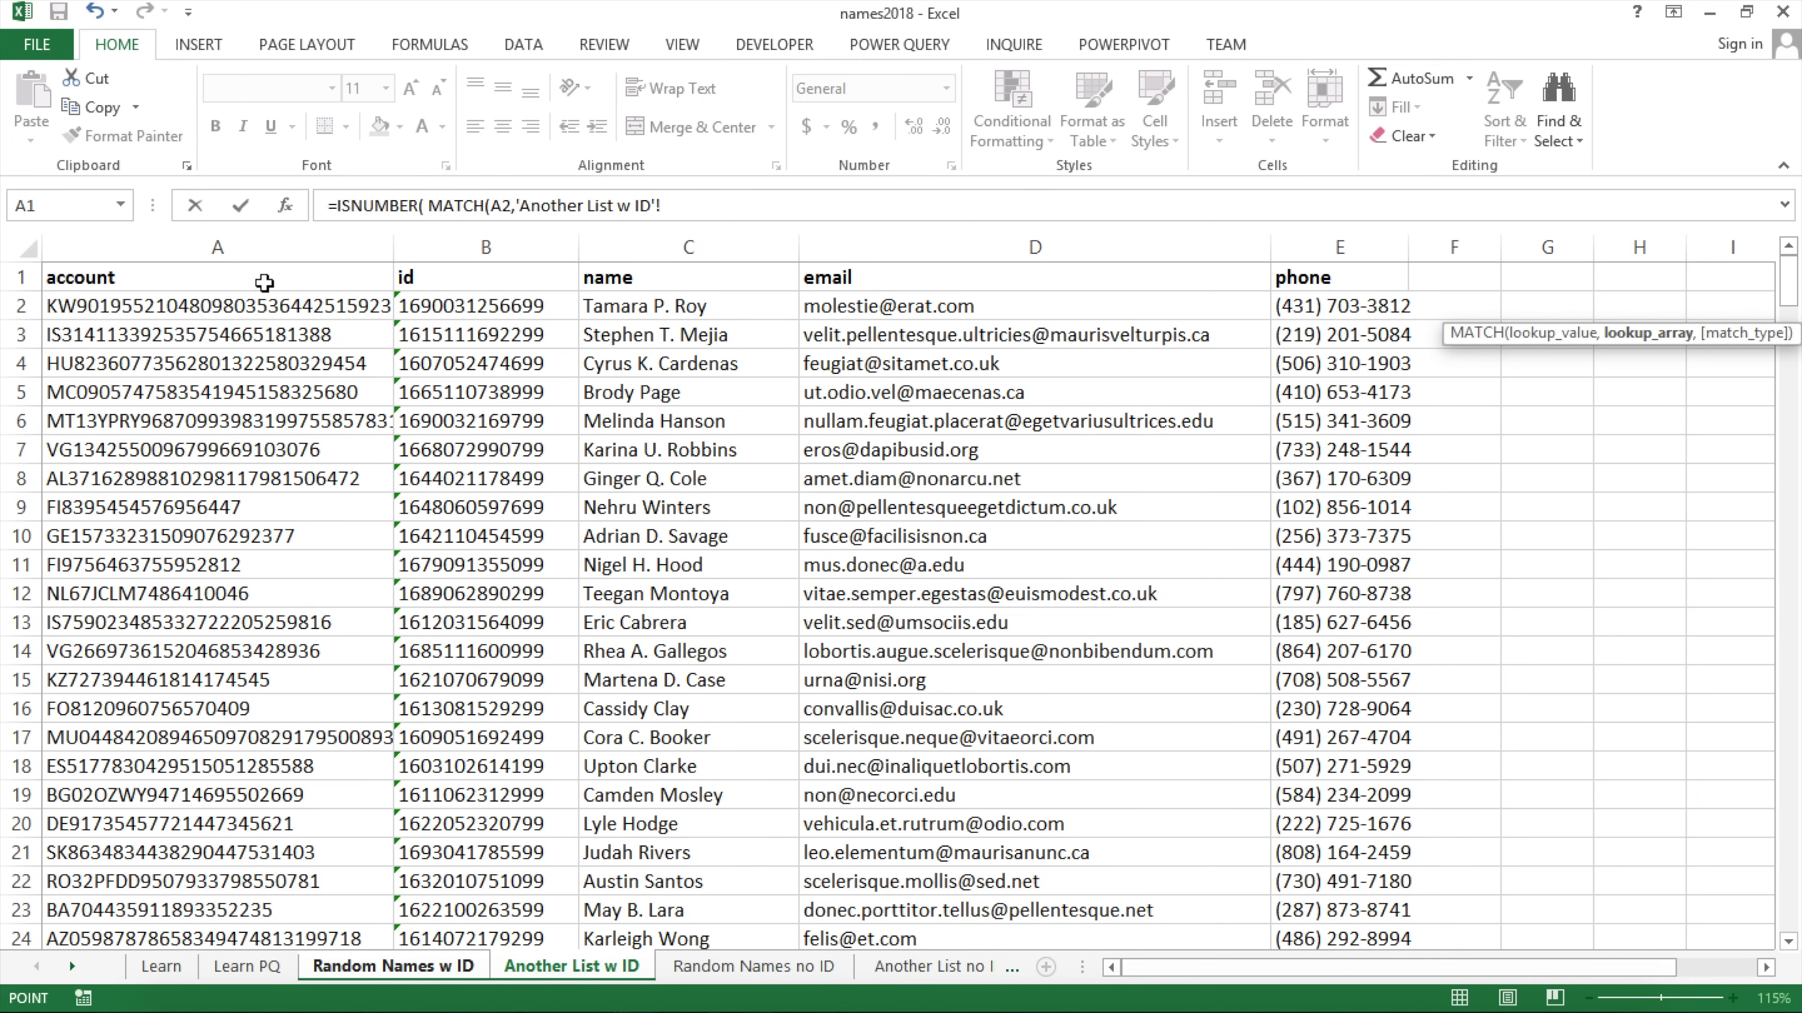
left_click(172, 309)
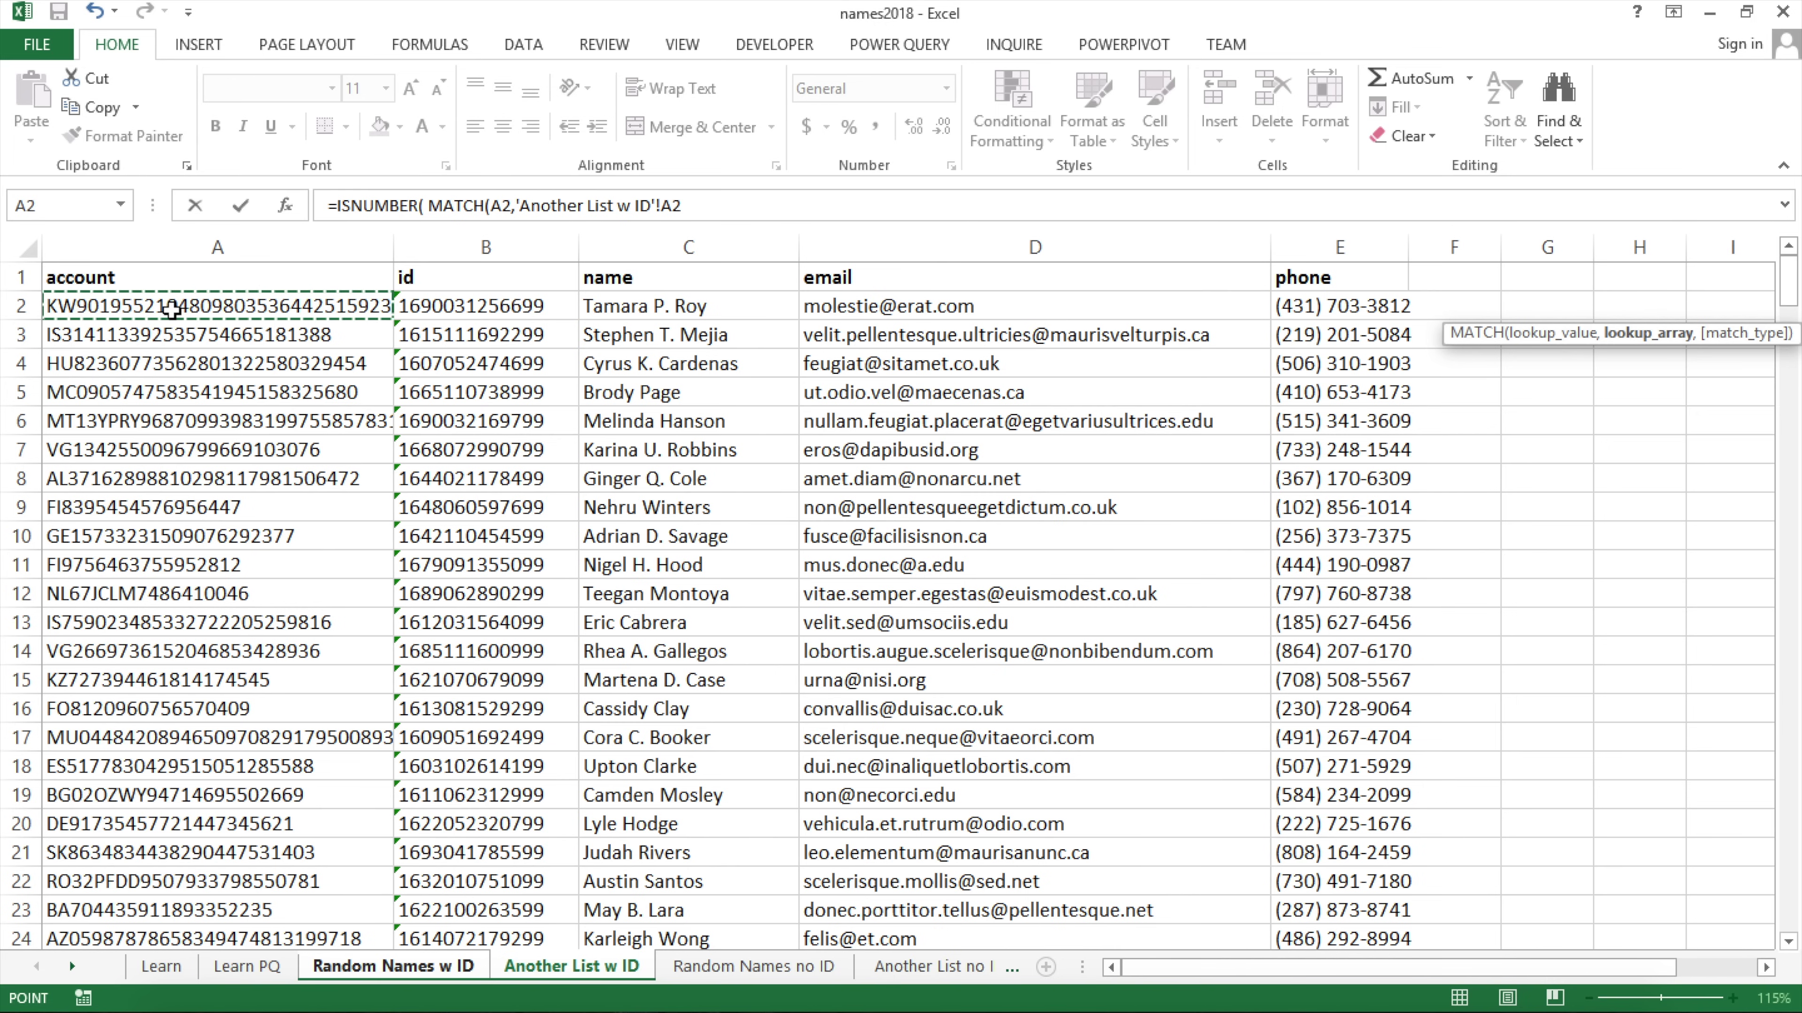
key("ctrl+shift+Down")
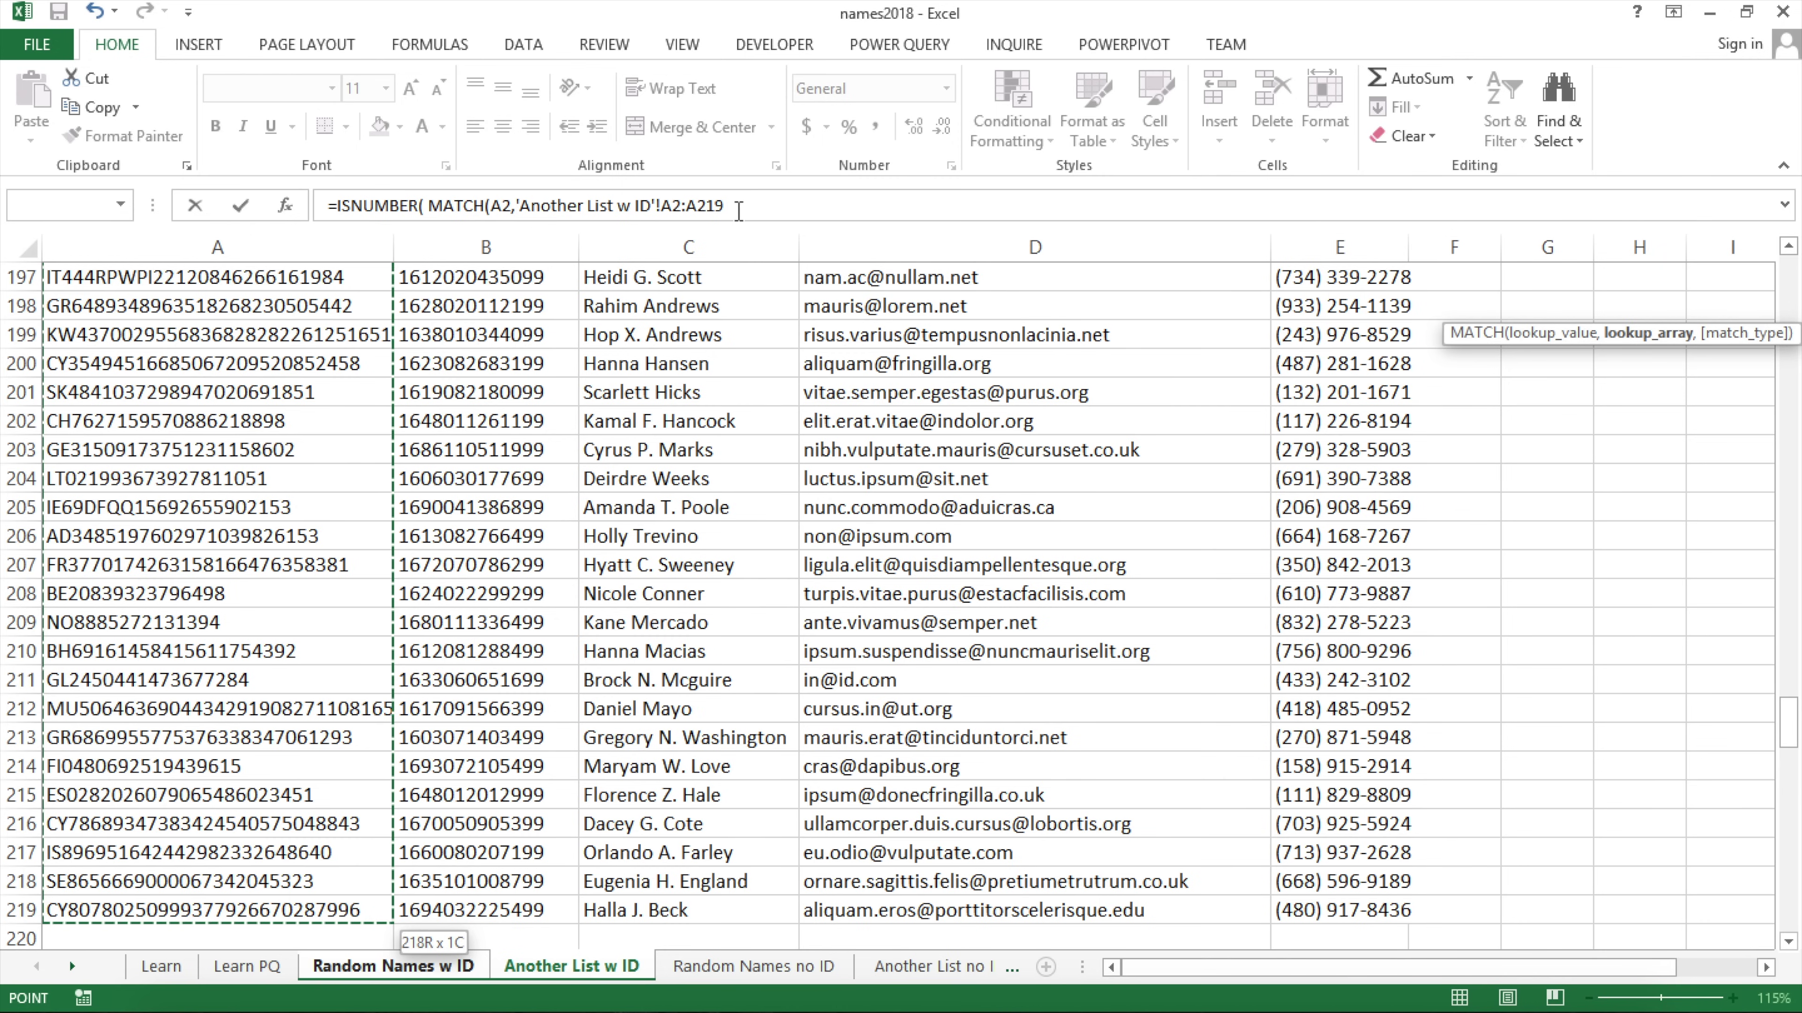
key("F4")
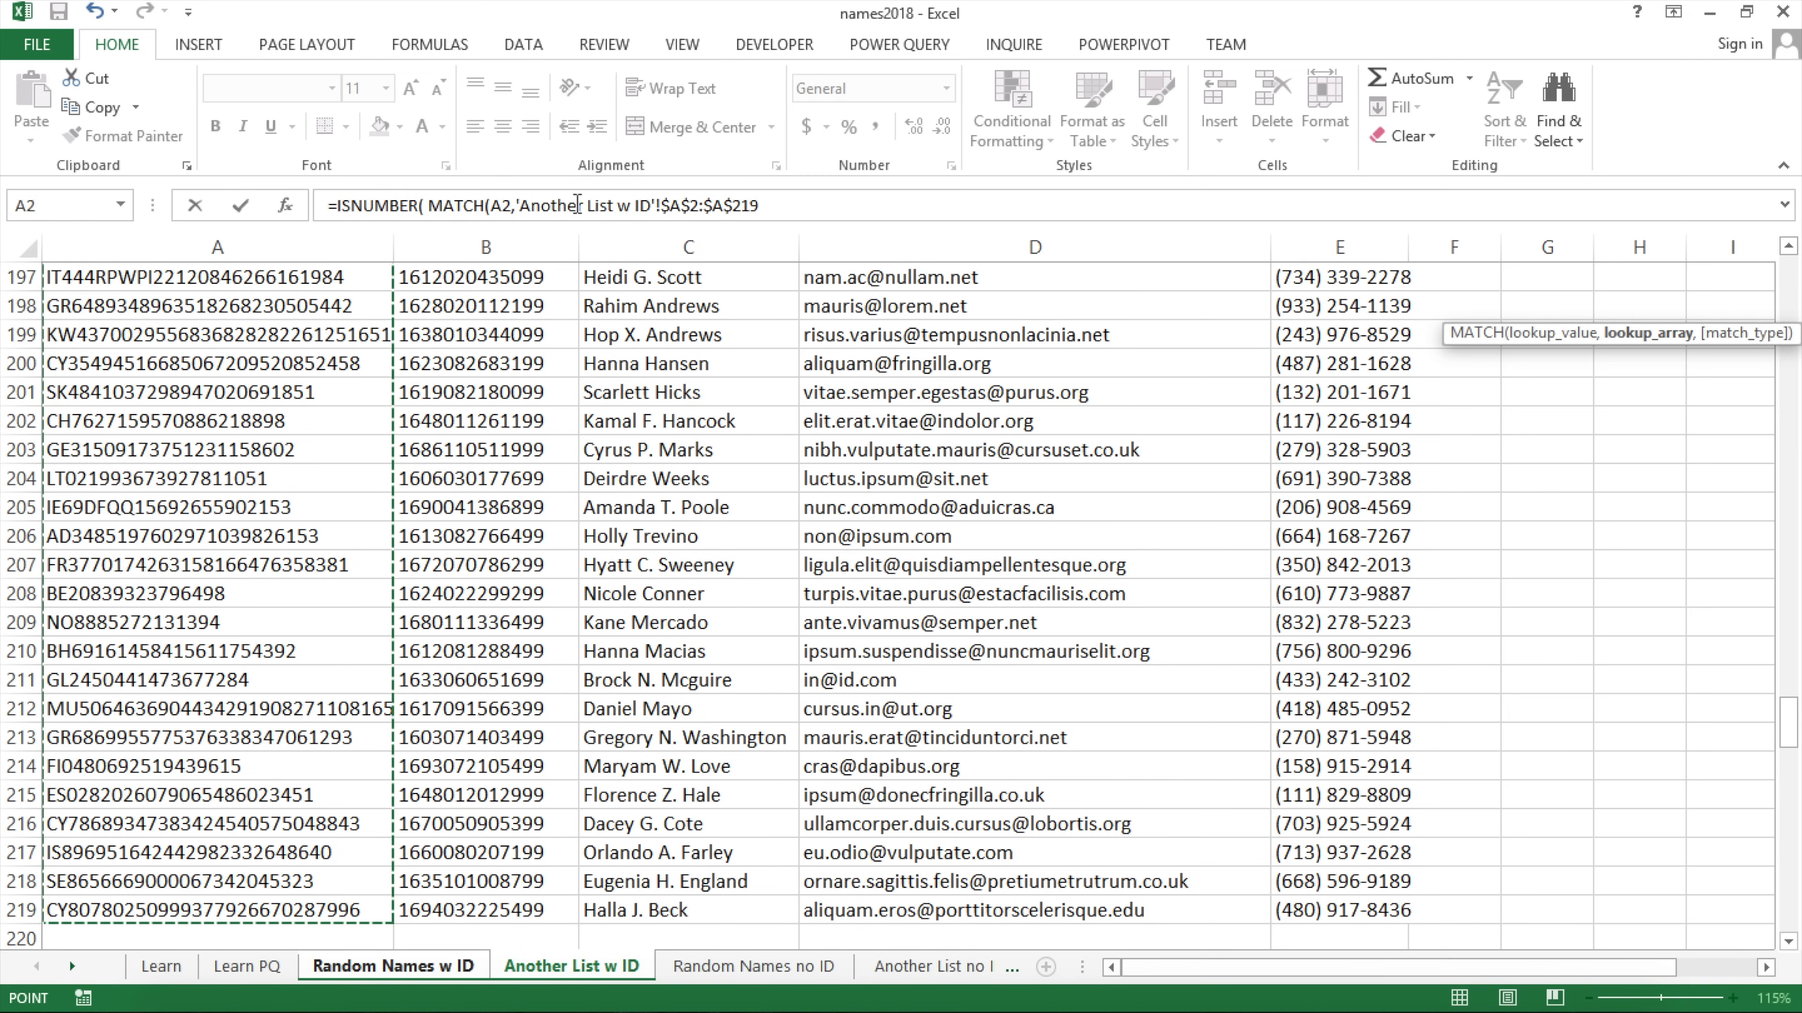
left_click(791, 206)
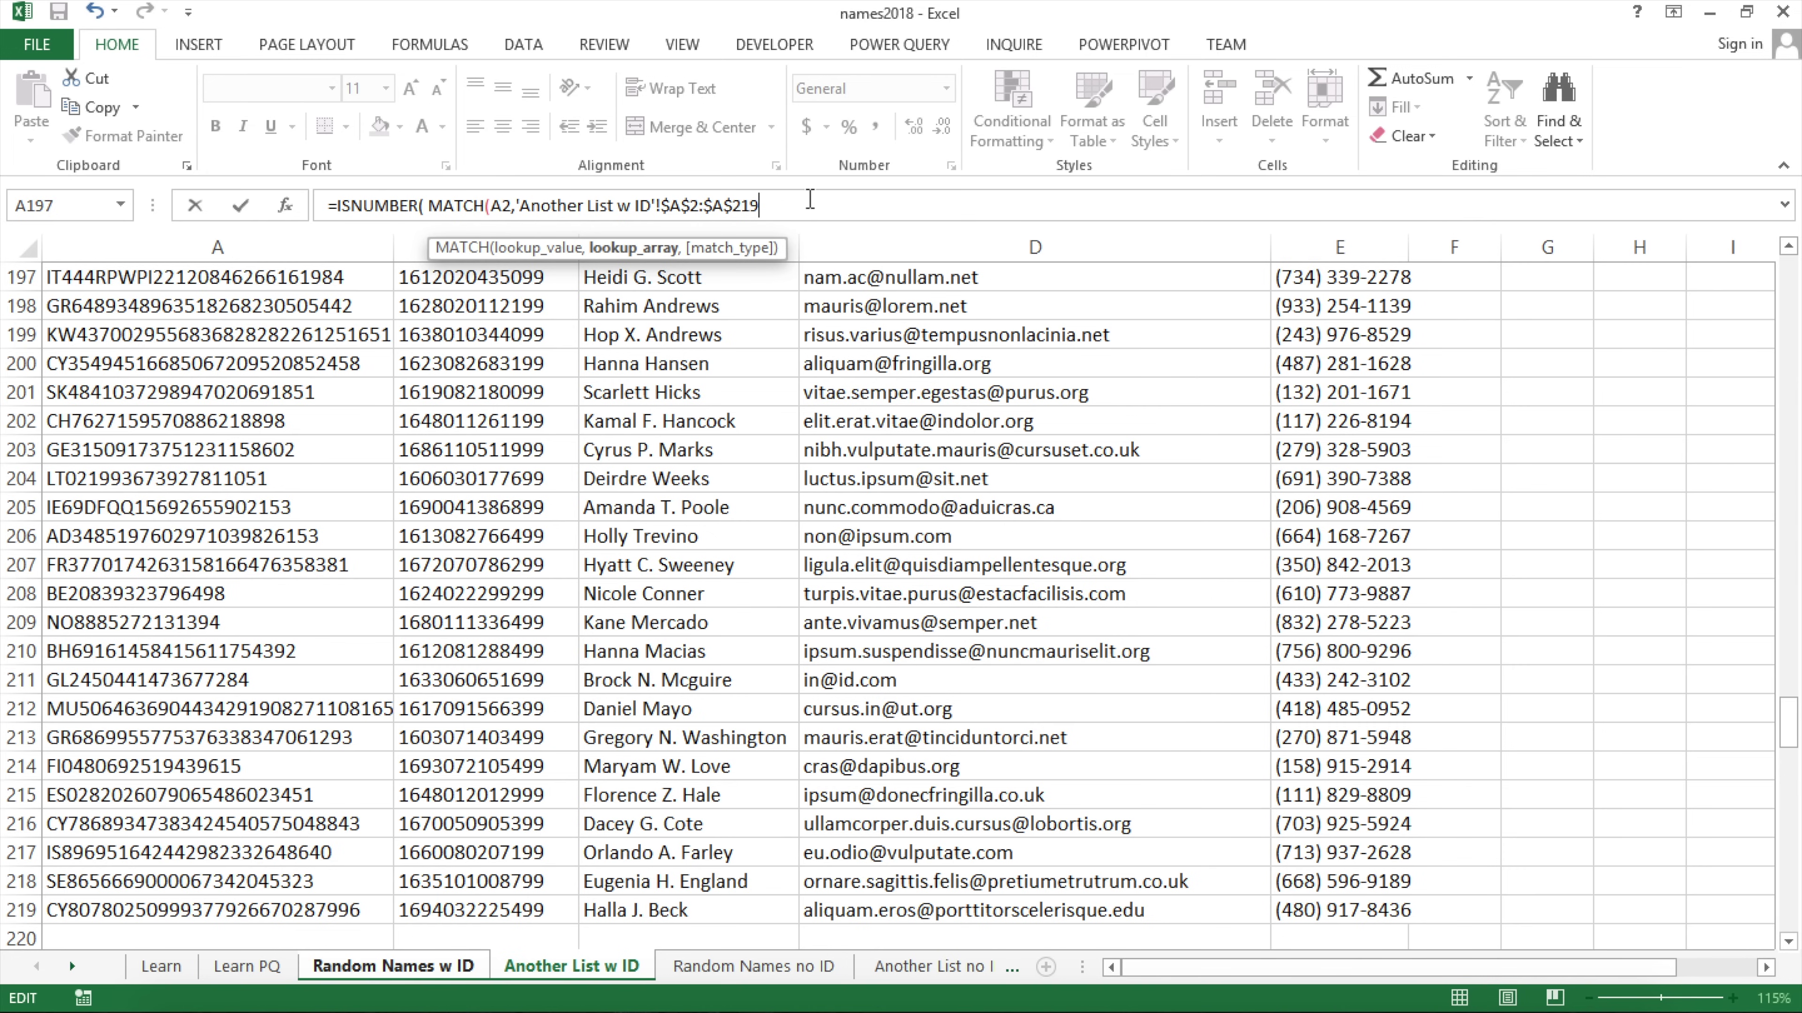
Complete the formula with match type 0 for an exact match, close both functions and enter it.
type(",")
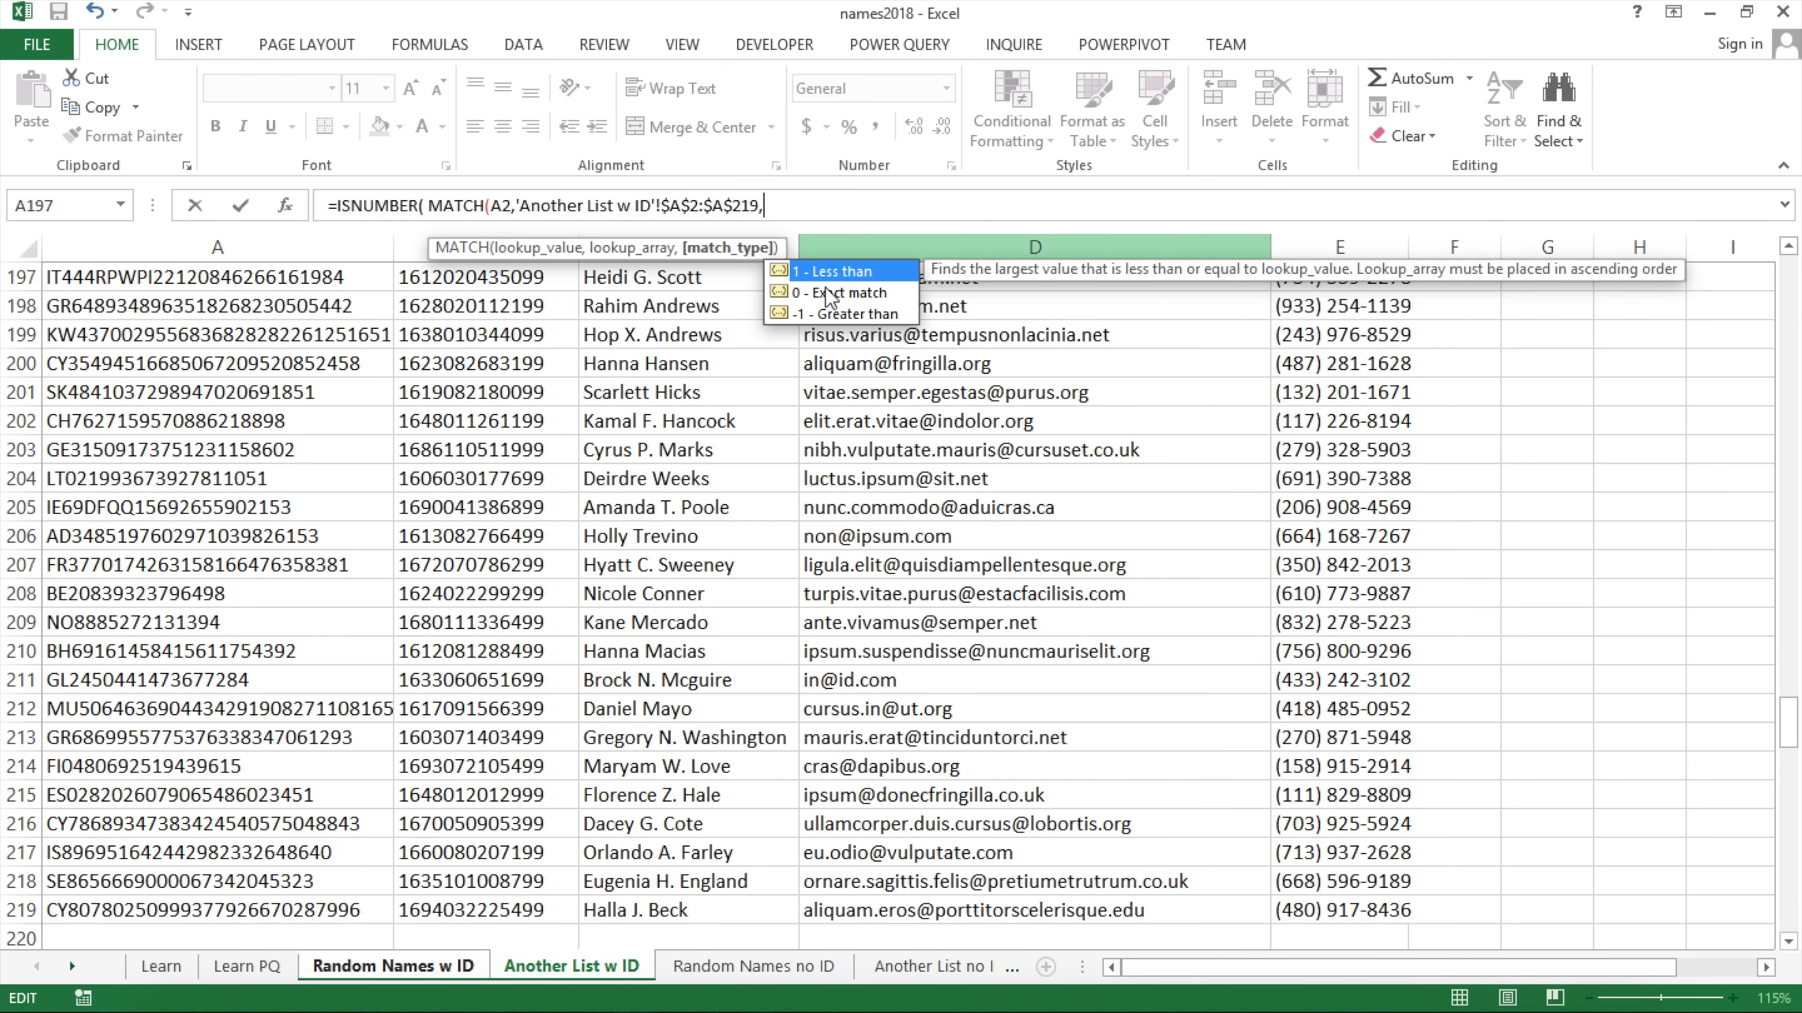
type("0)")
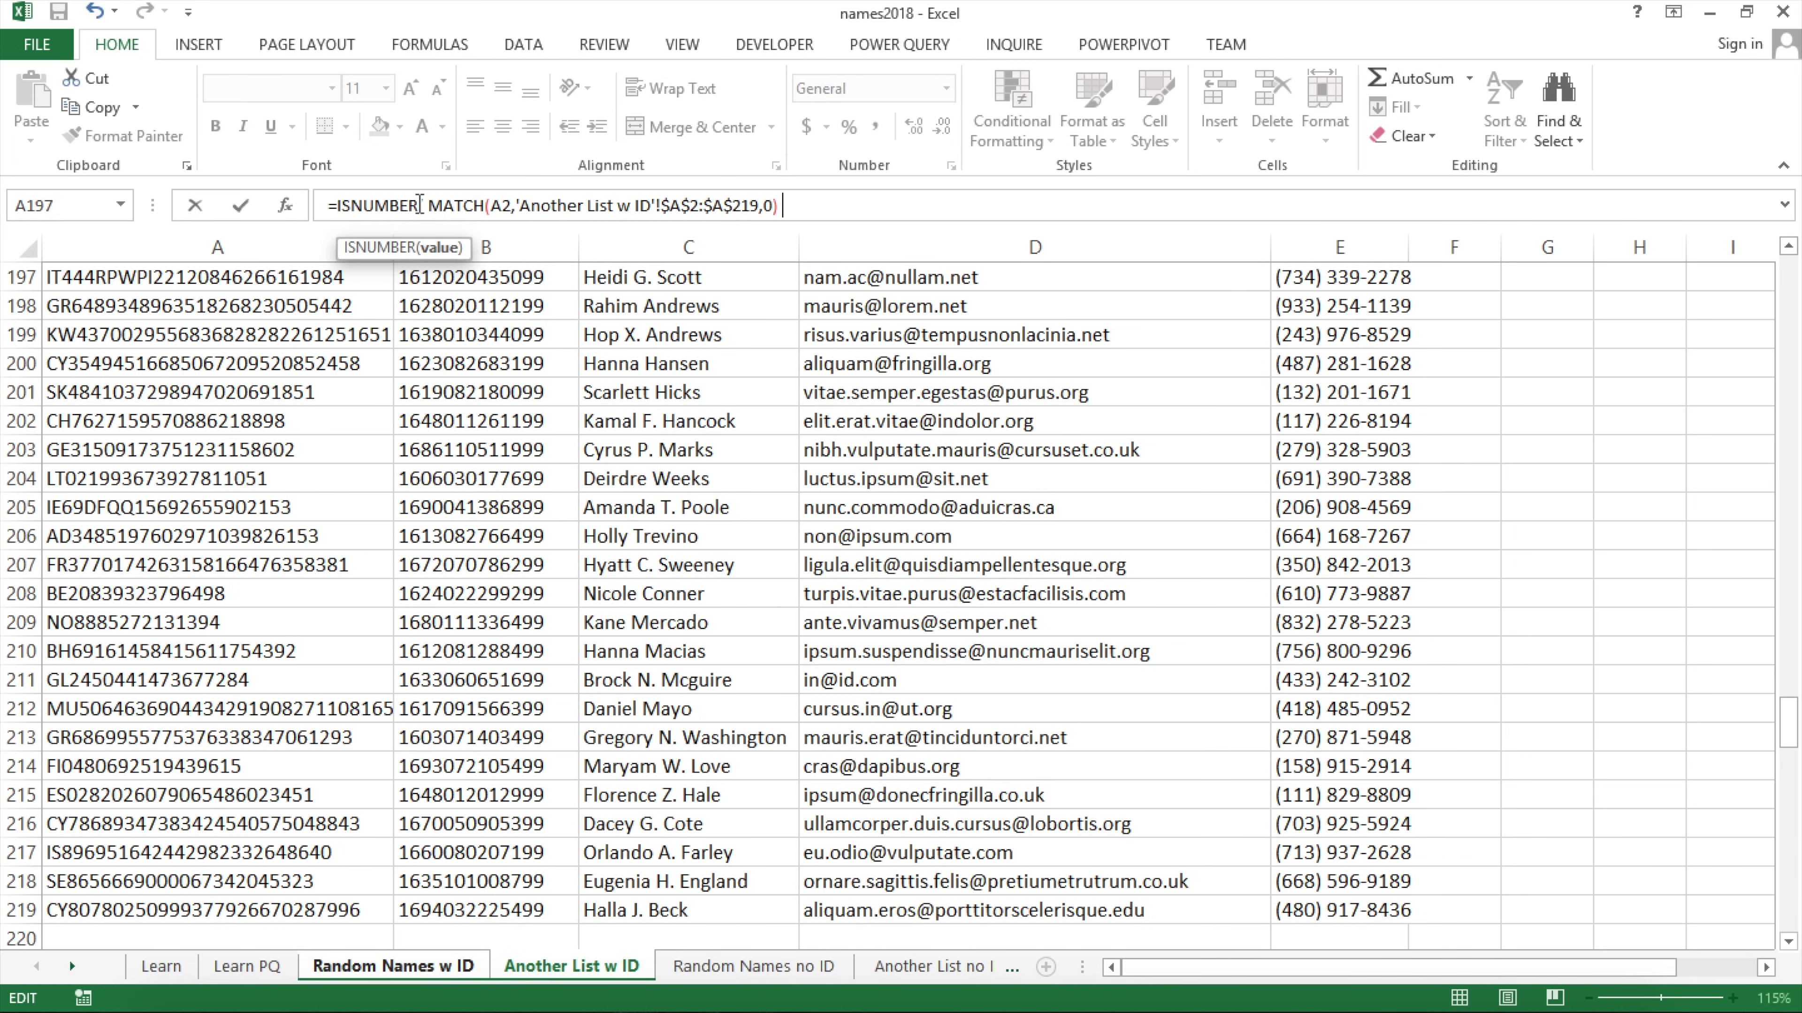
key("End")
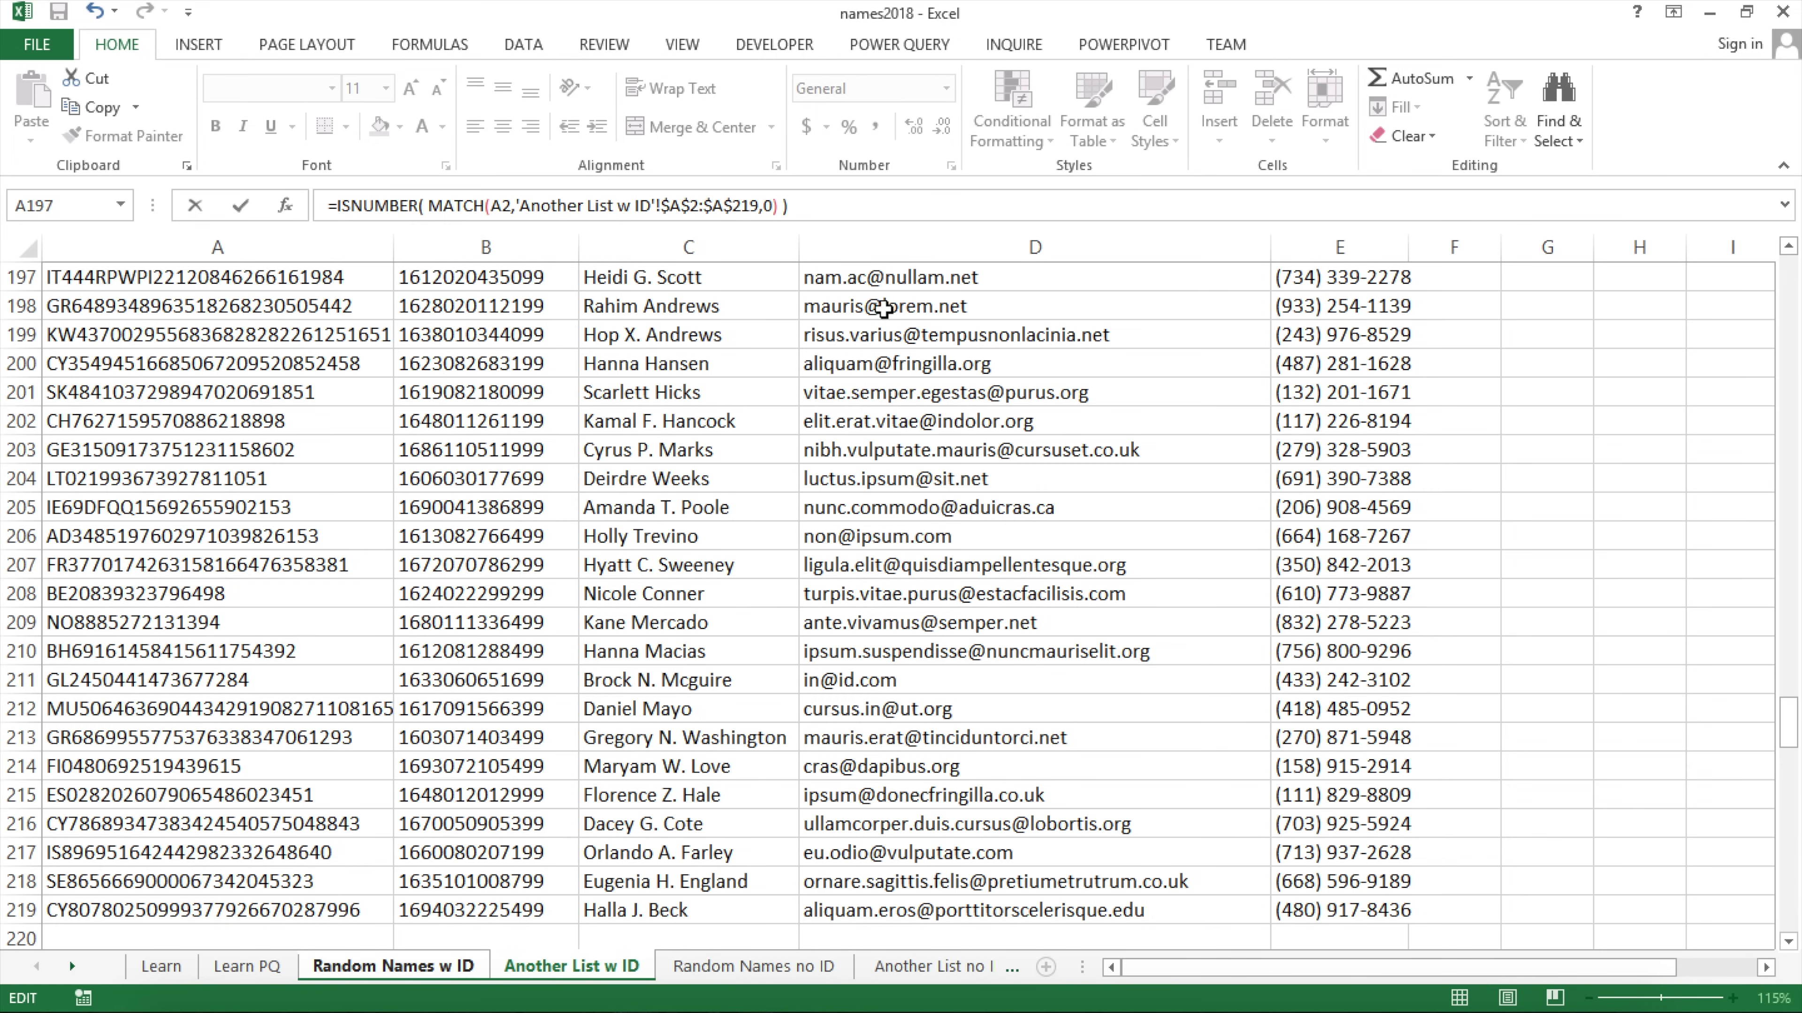
left_click(779, 210)
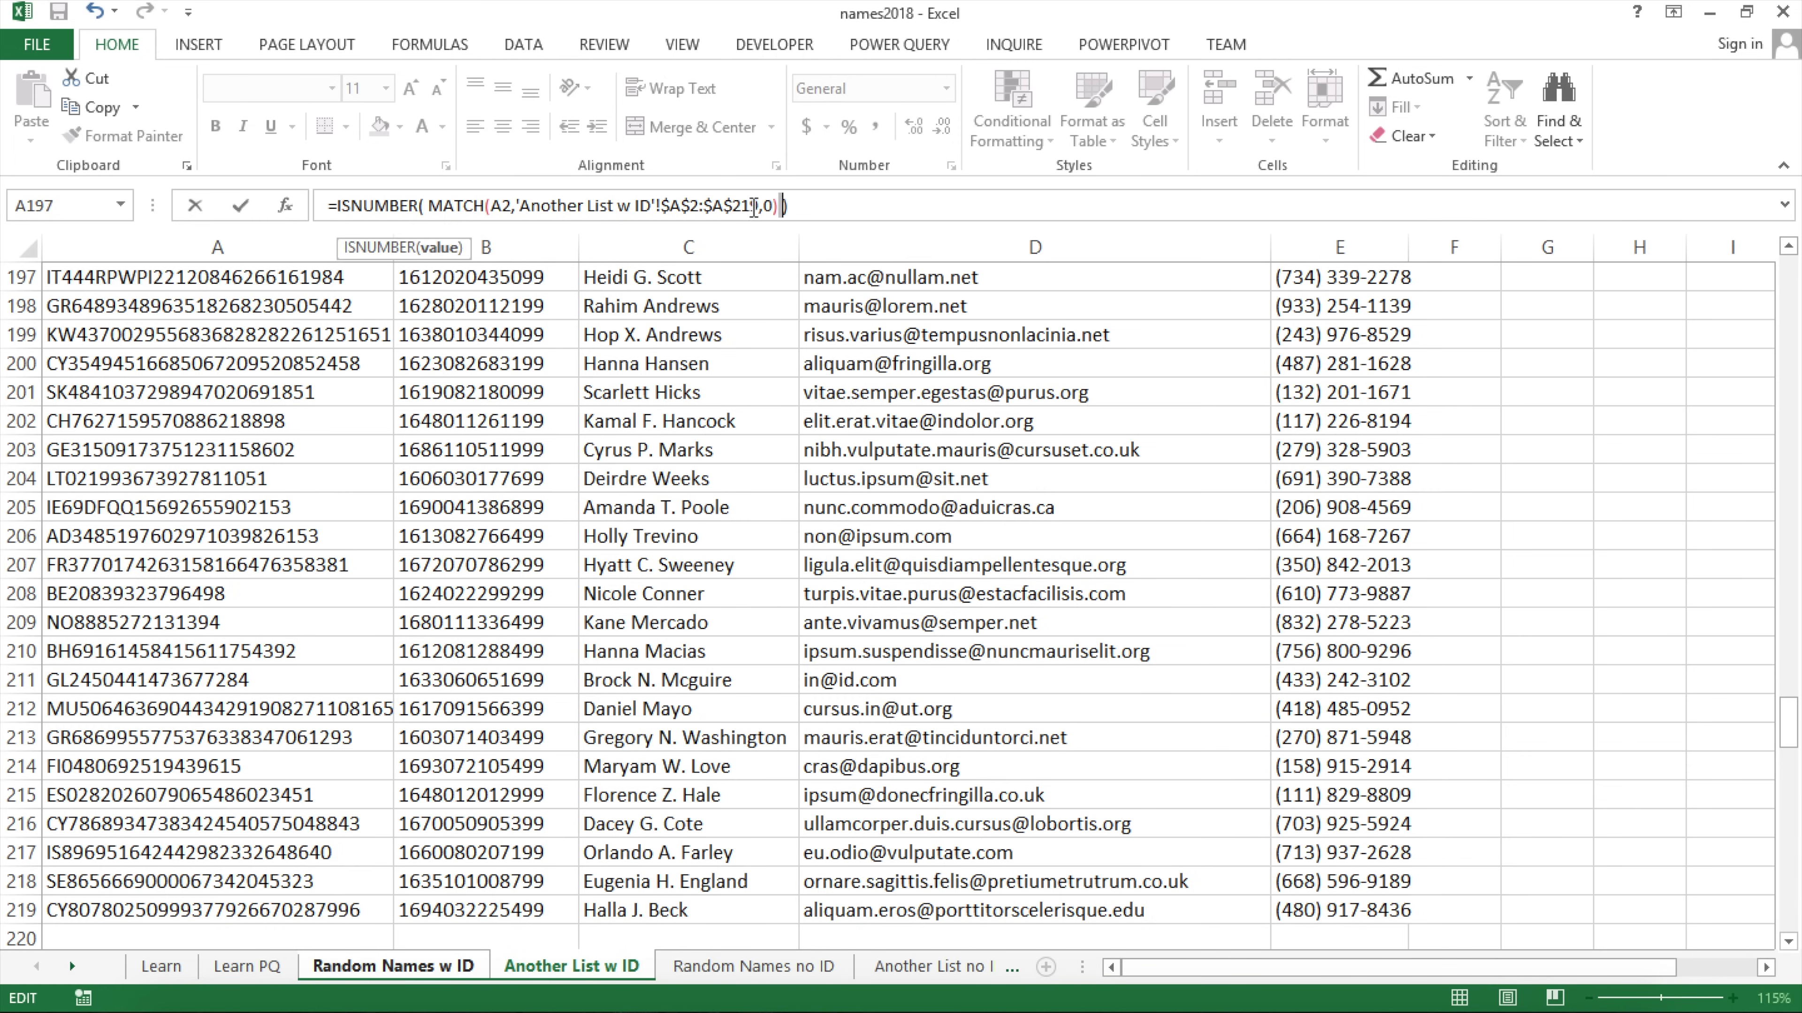
left_click(431, 206)
left_click(808, 206)
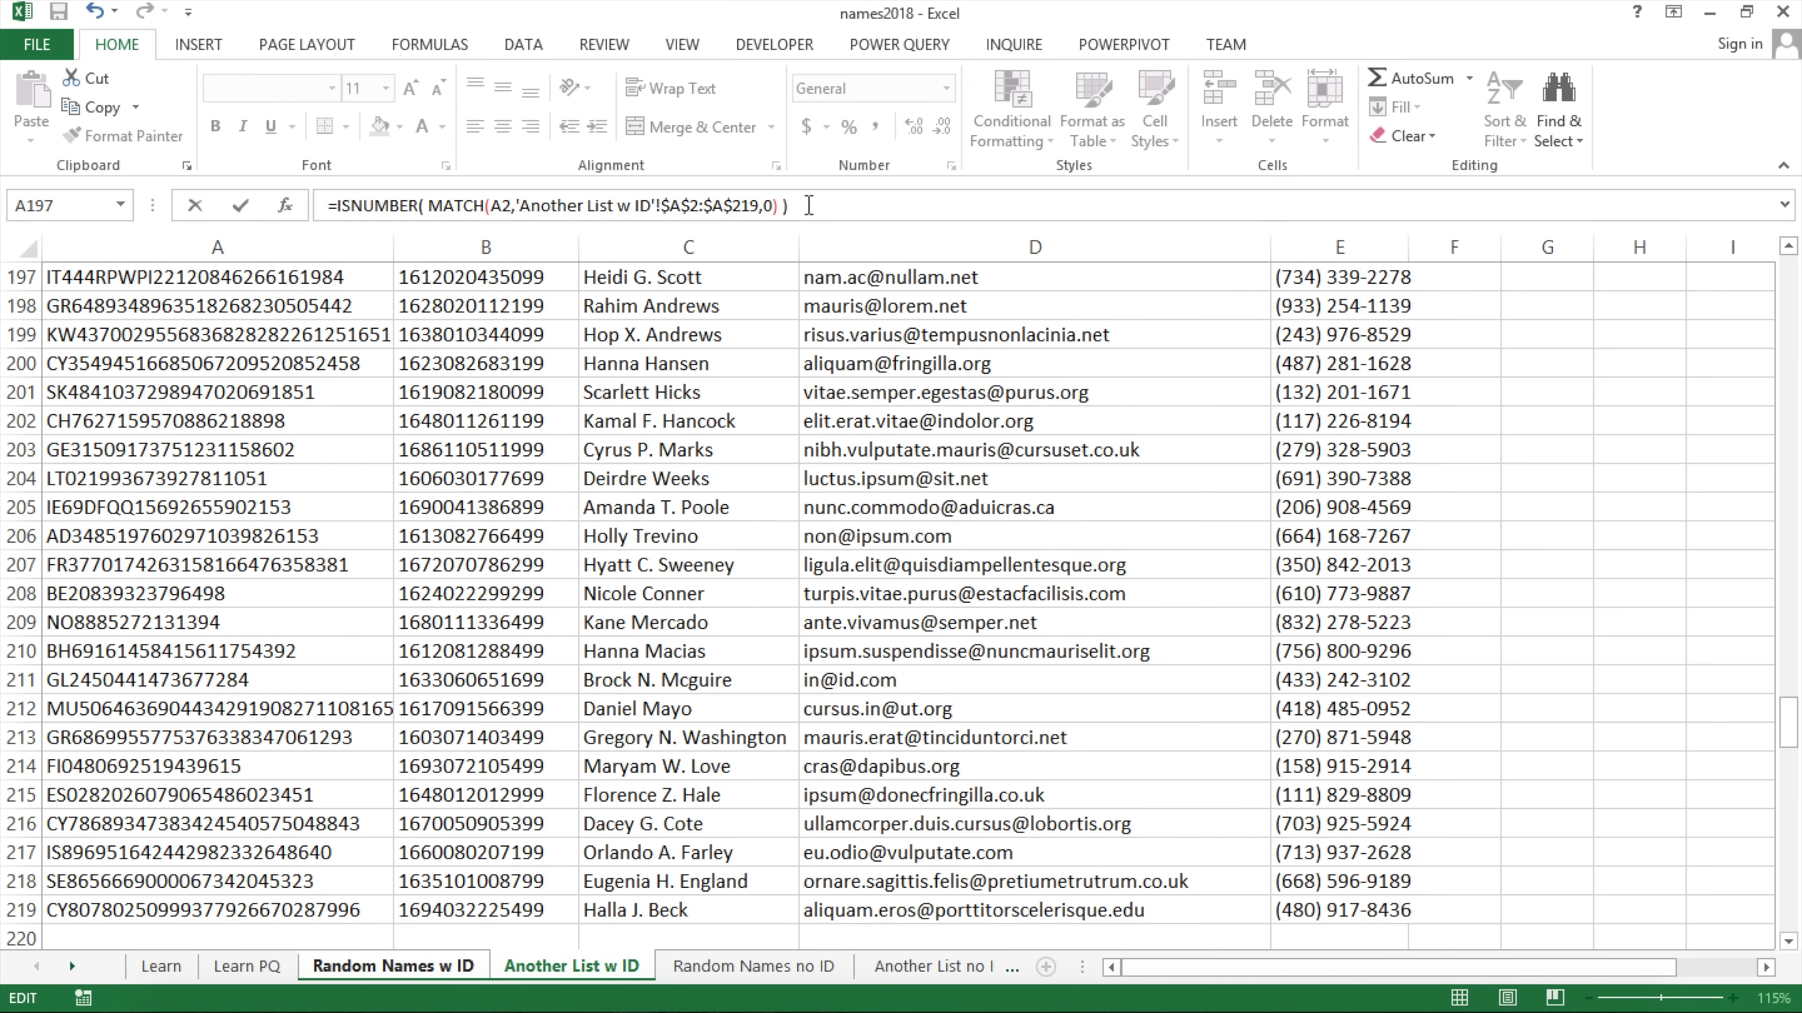
key("Return")
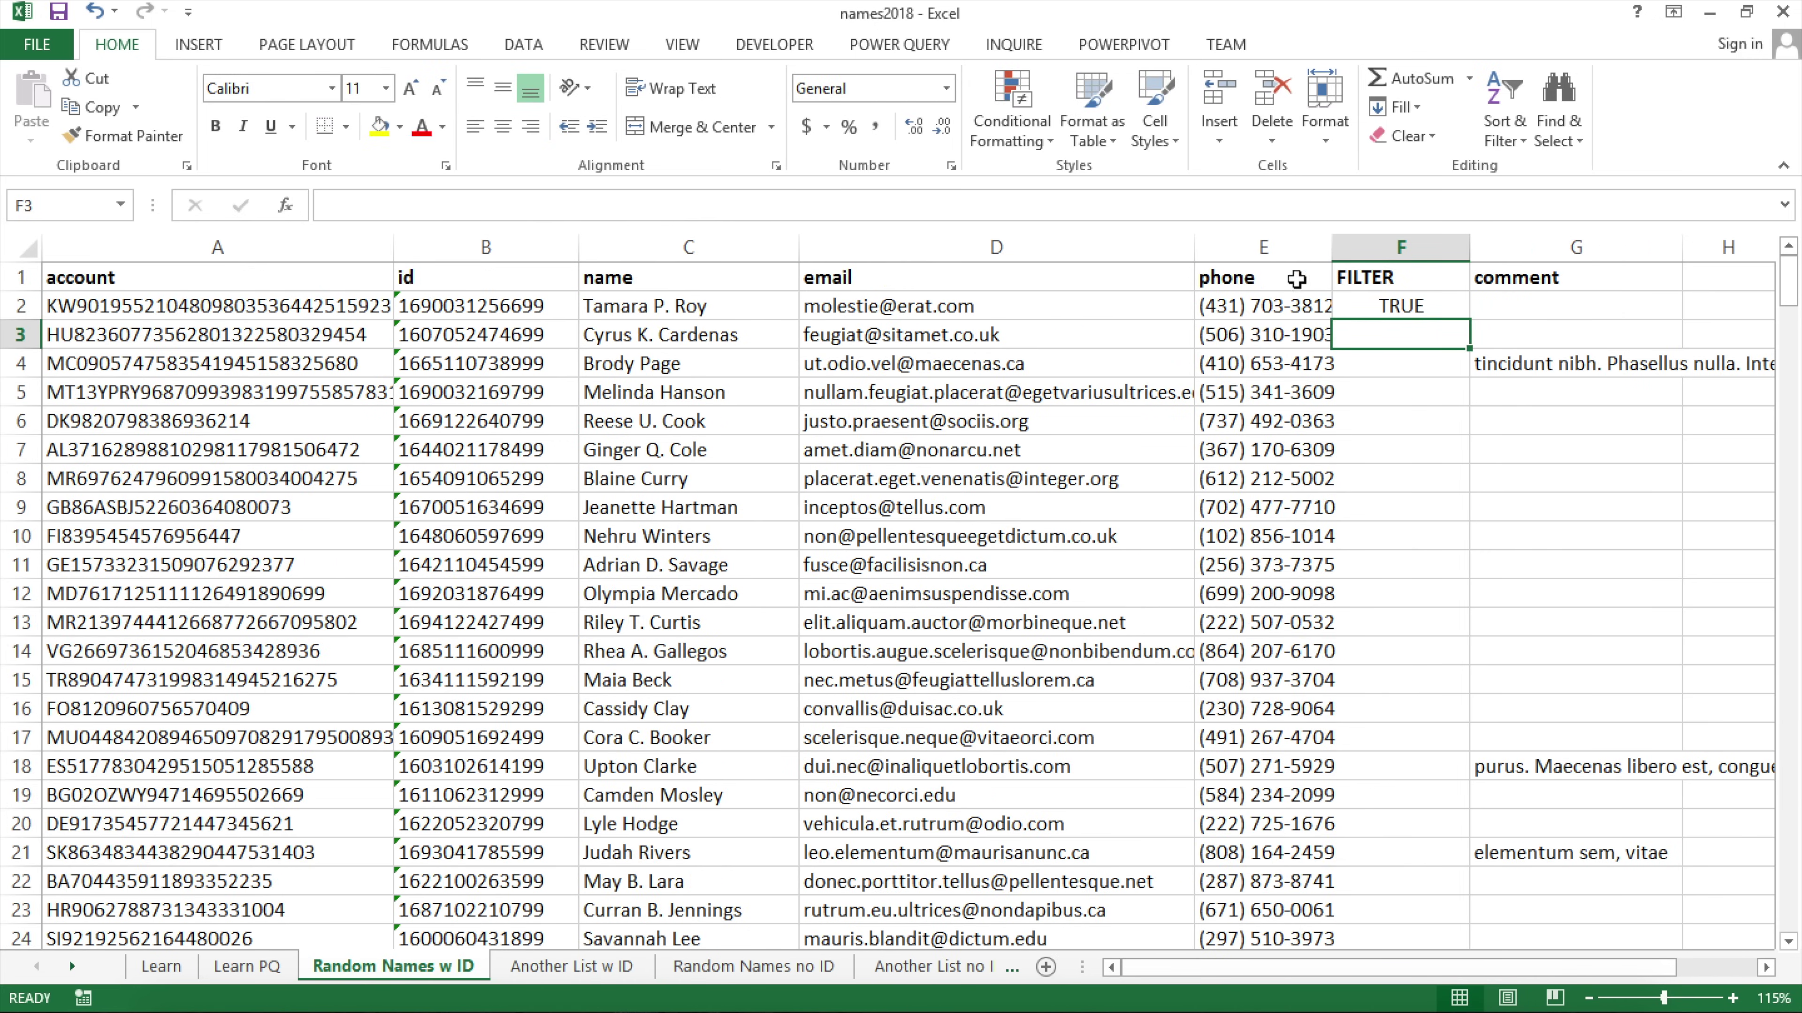
Copy the F2 formula down the whole FILTER column and review the results for the first rows.
left_click(1398, 312)
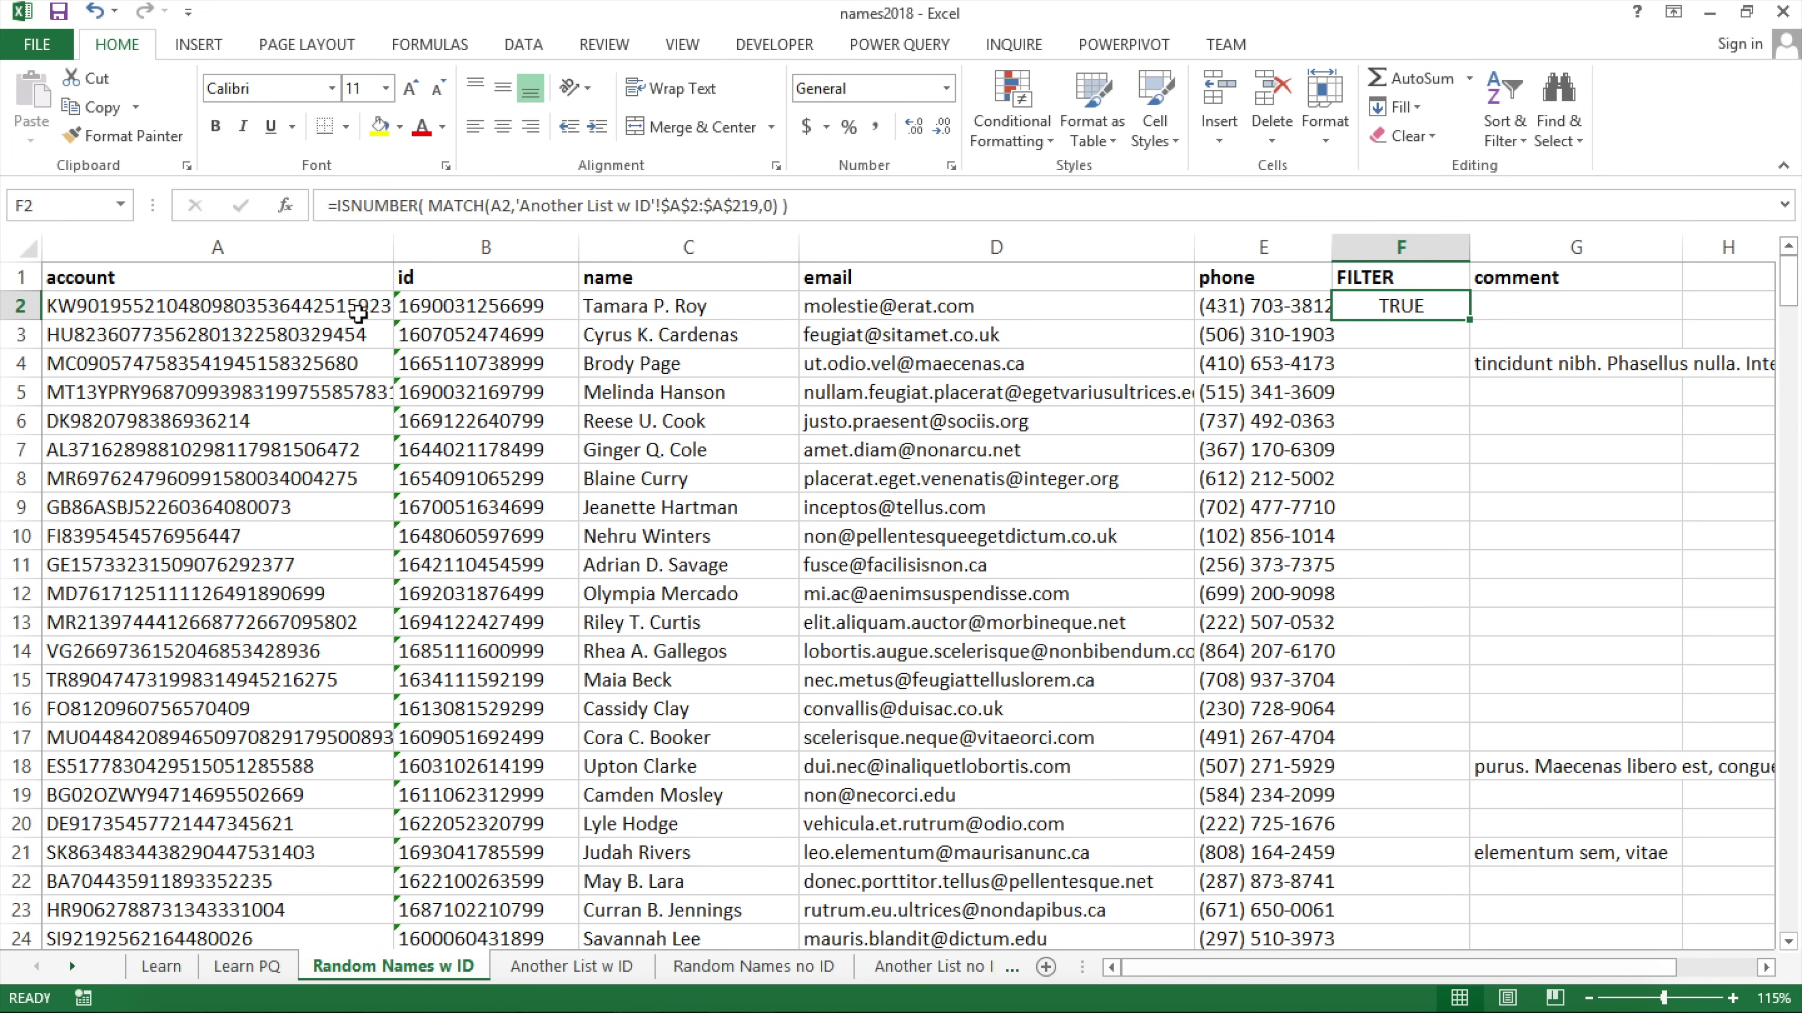
double_click(1471, 325)
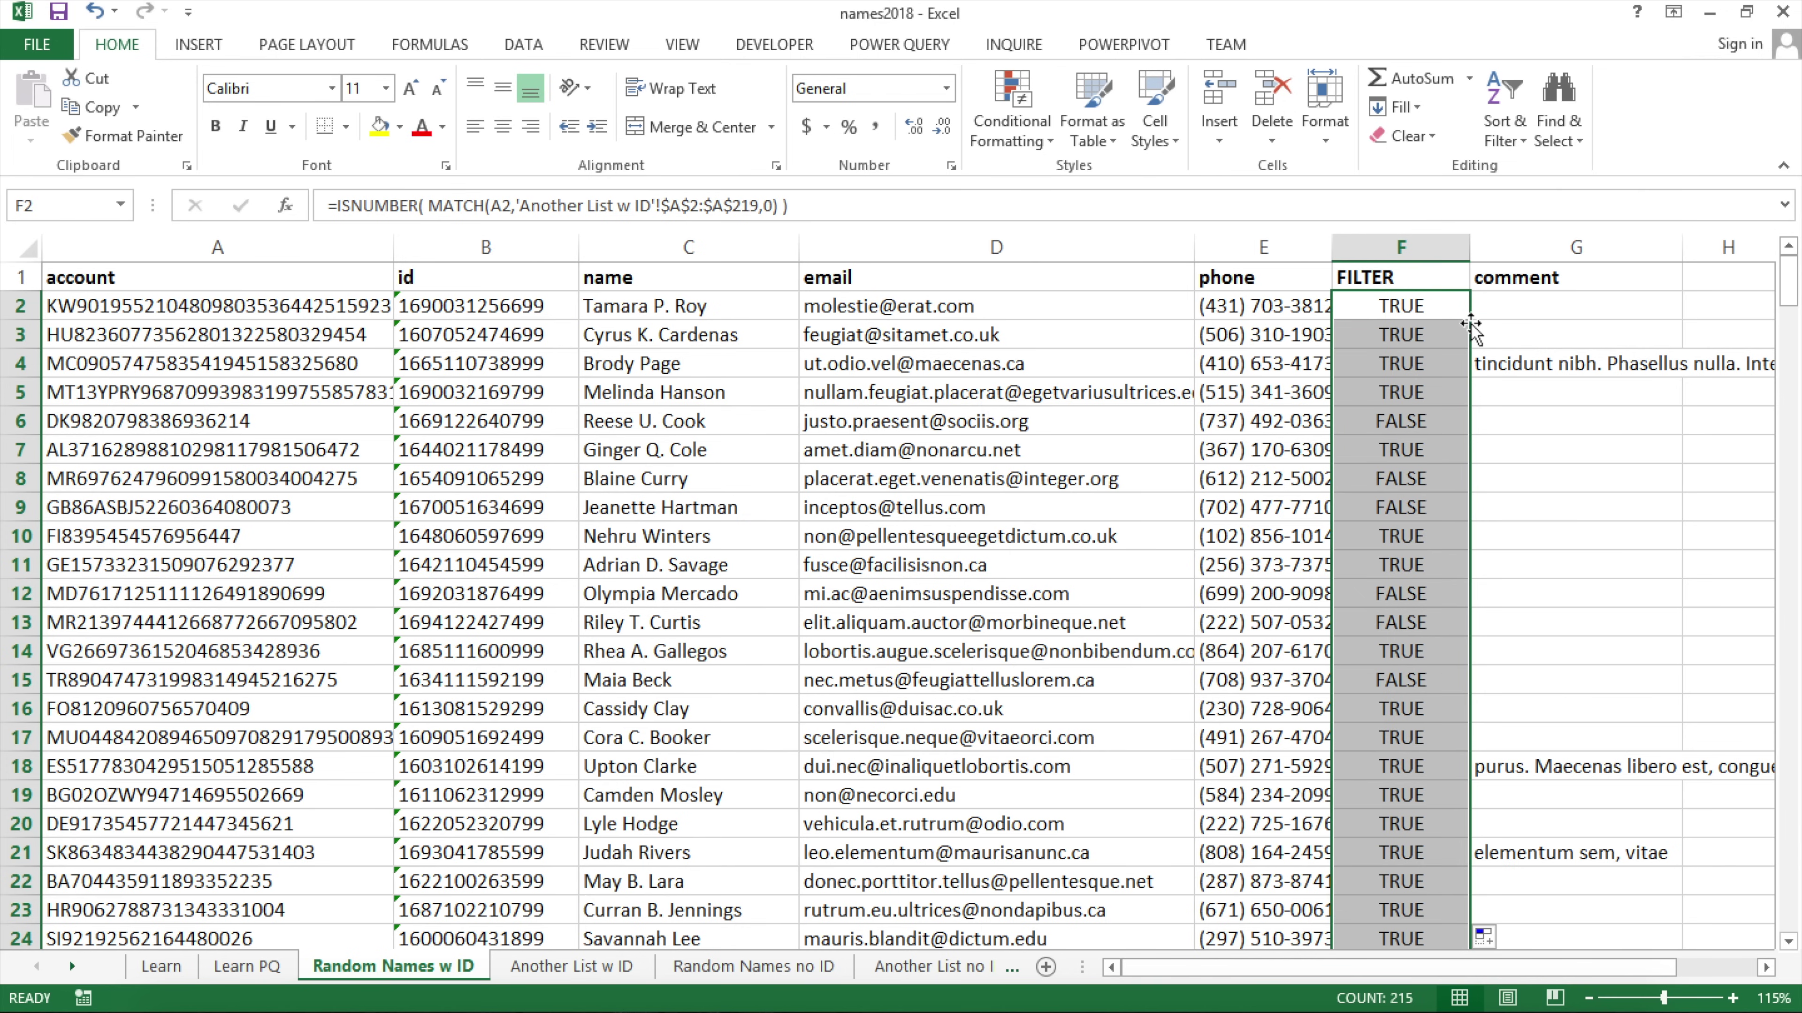
left_click_drag(1415, 311, 1413, 398)
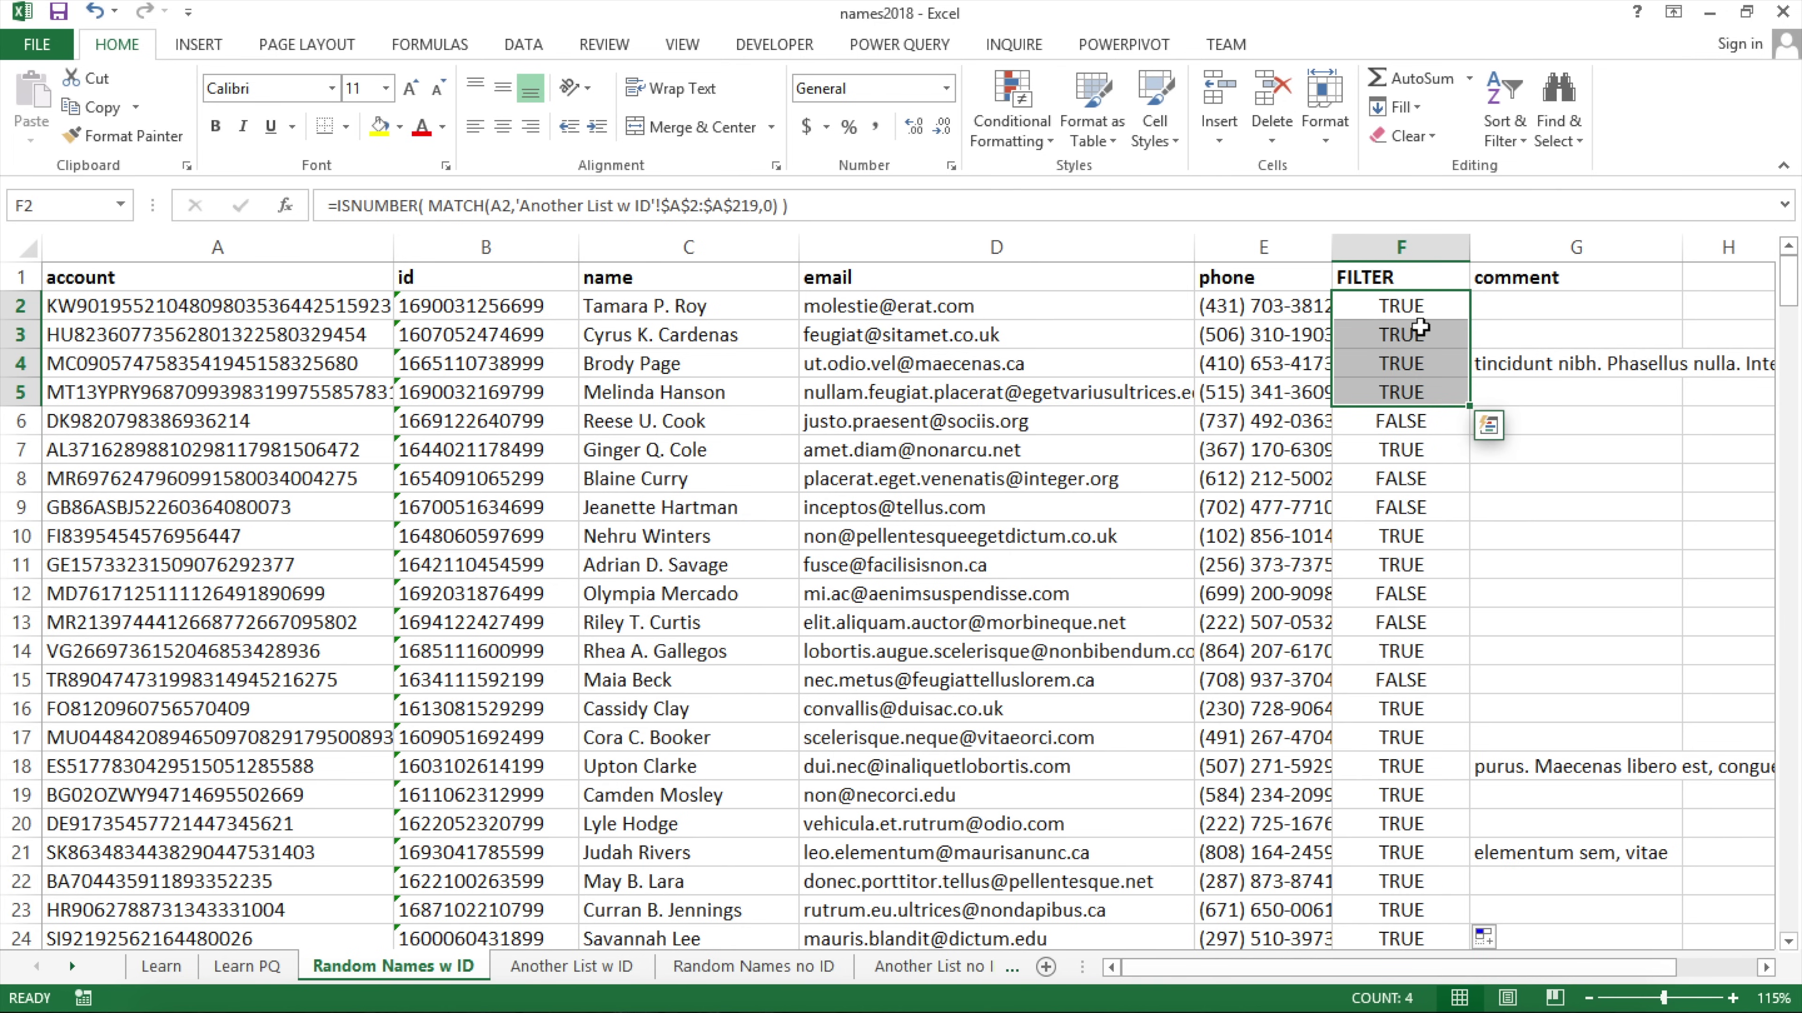
left_click(1408, 421)
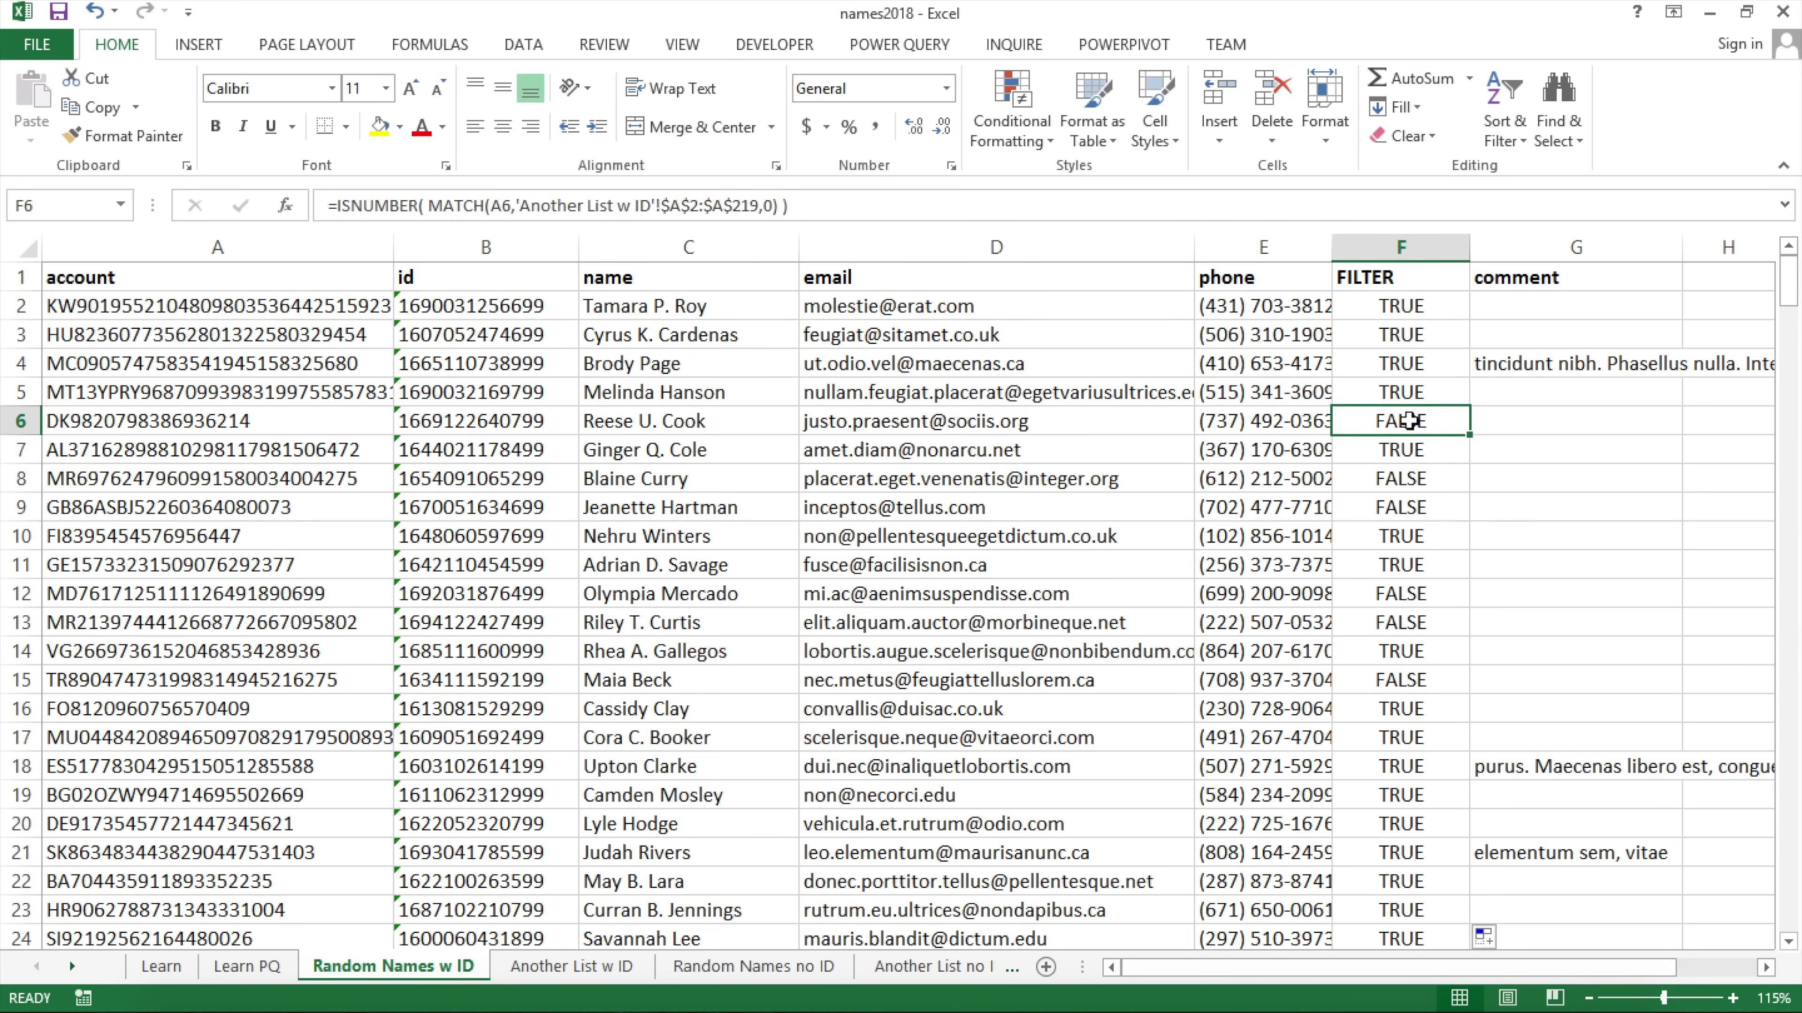
scroll(1408, 420, "down", 10)
scroll(1401, 397, "up", 10)
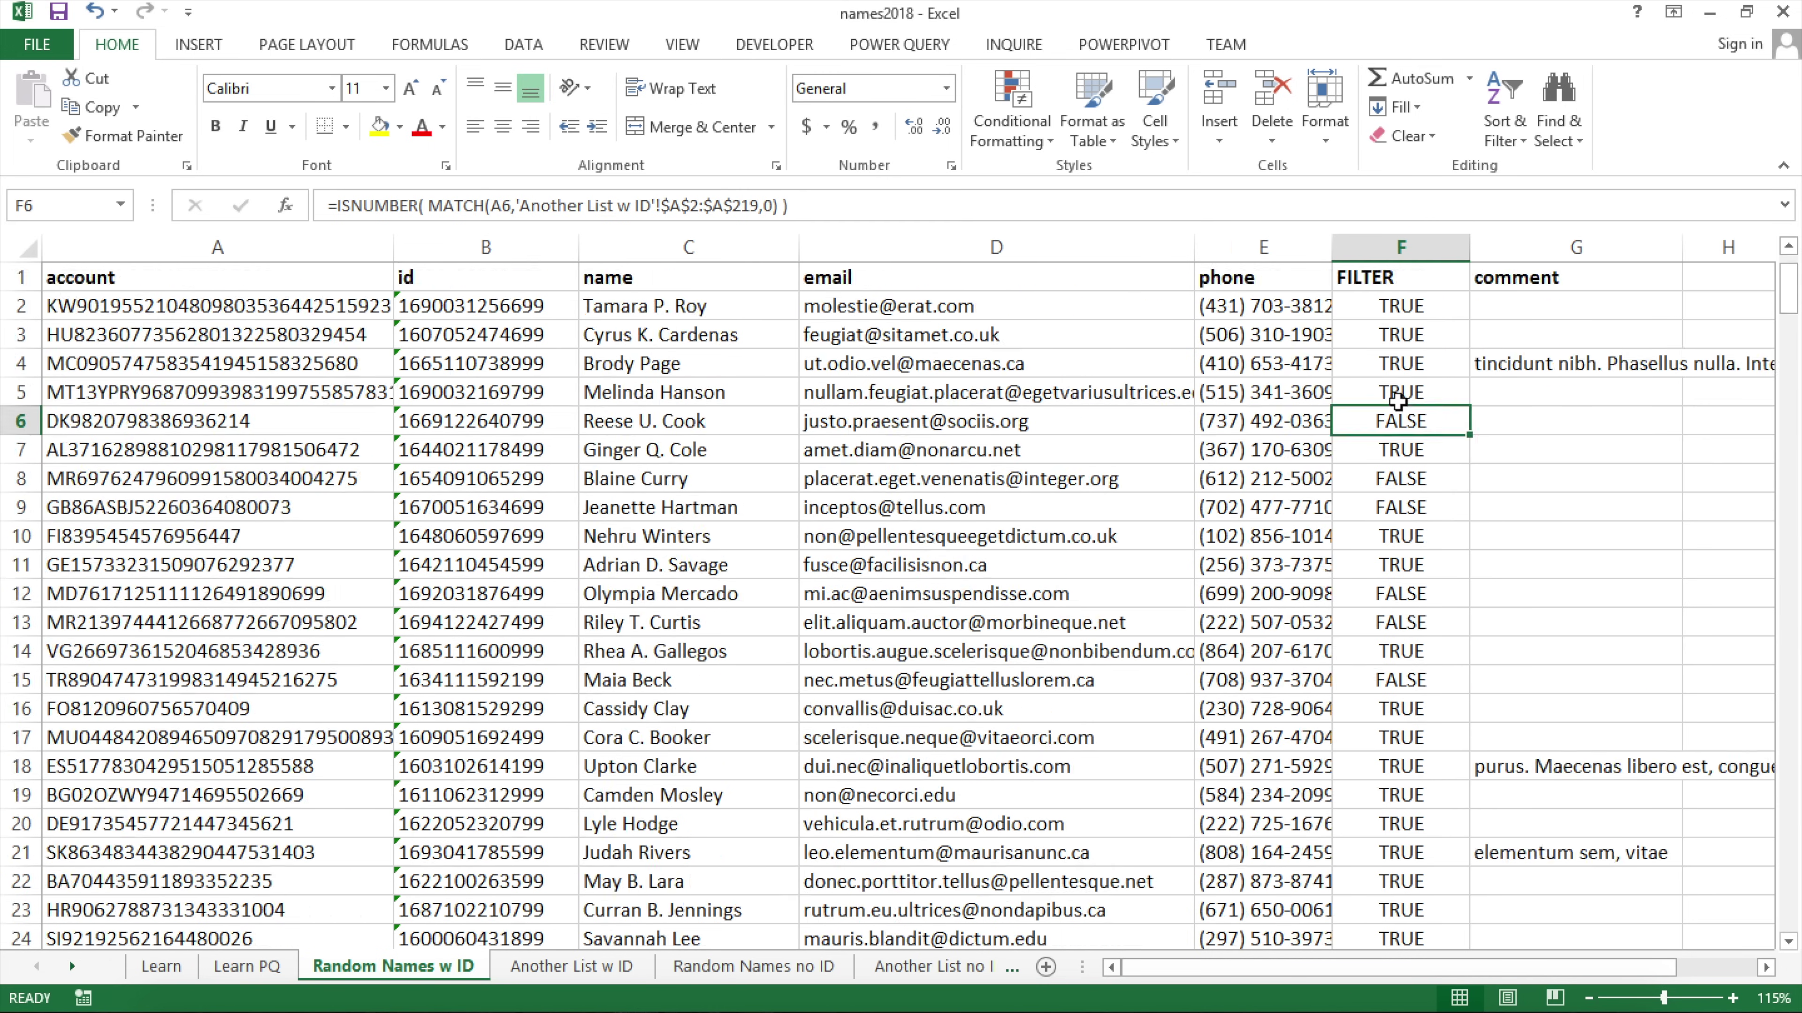
Add filters to the header row and filter the FILTER column to show only FALSE rows.
left_click(974, 274)
left_click(524, 44)
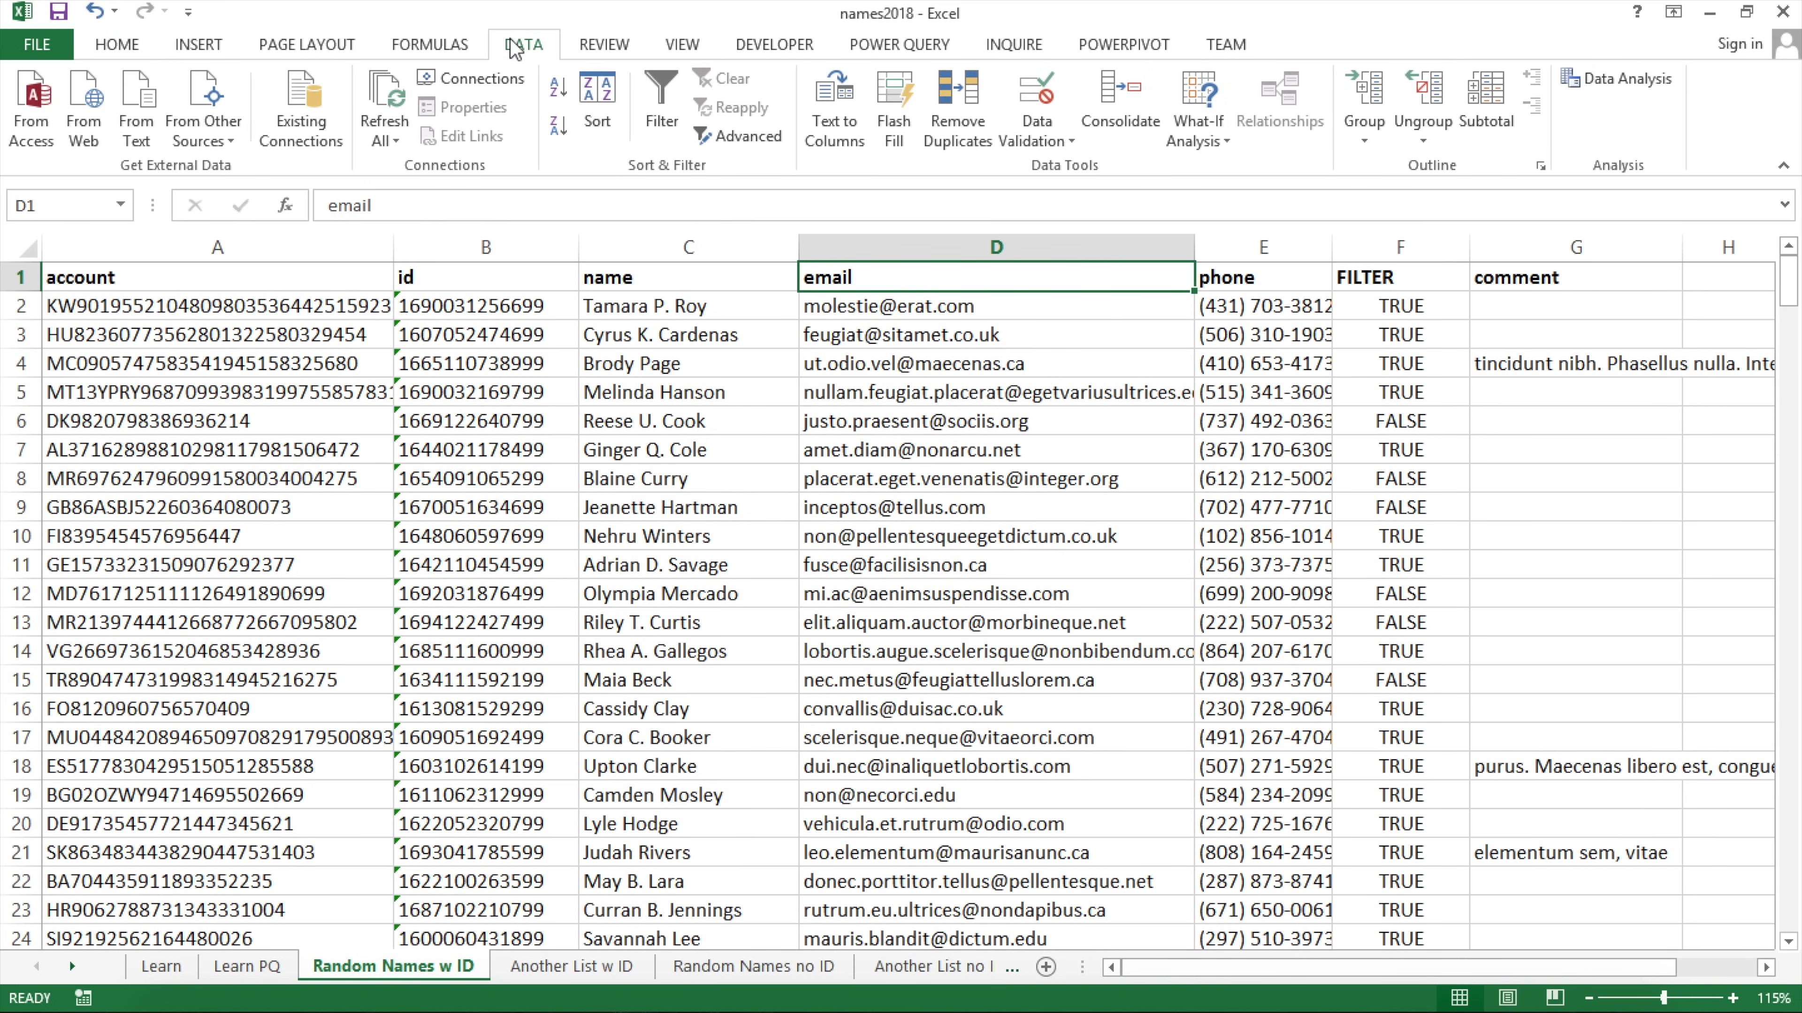
left_click(685, 110)
left_click(1457, 278)
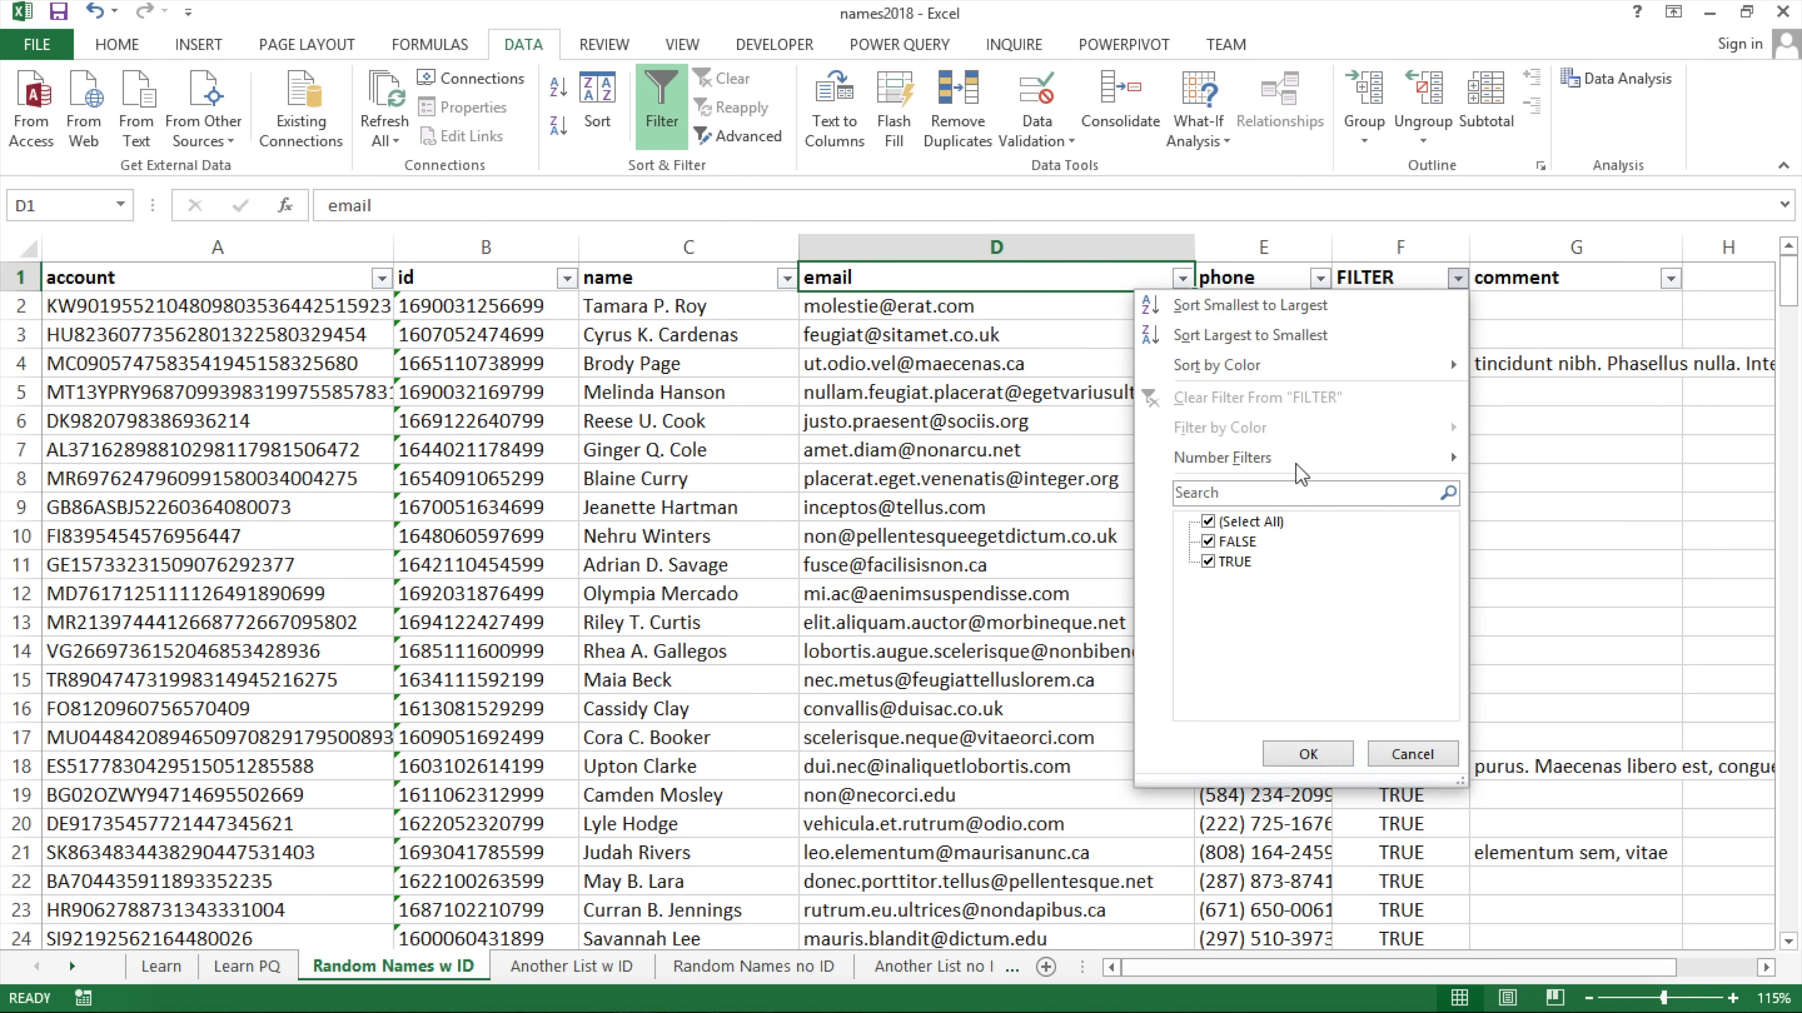
left_click(1206, 523)
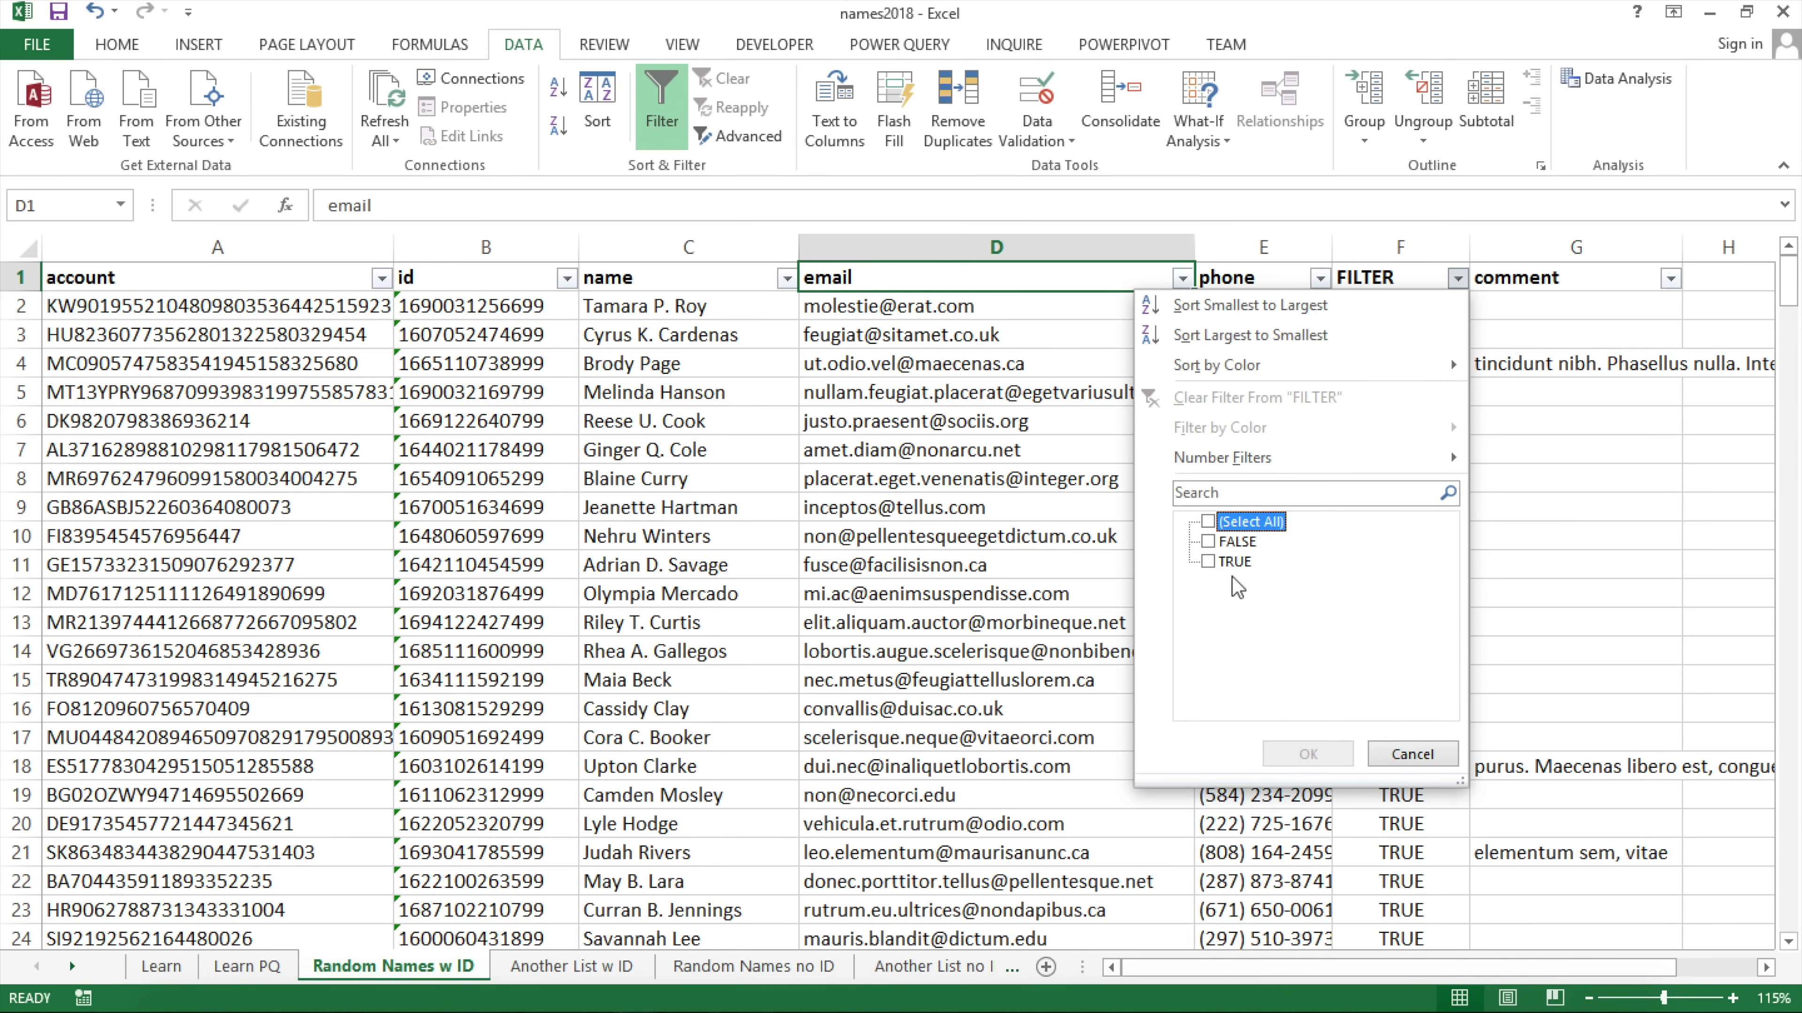
left_click(1210, 544)
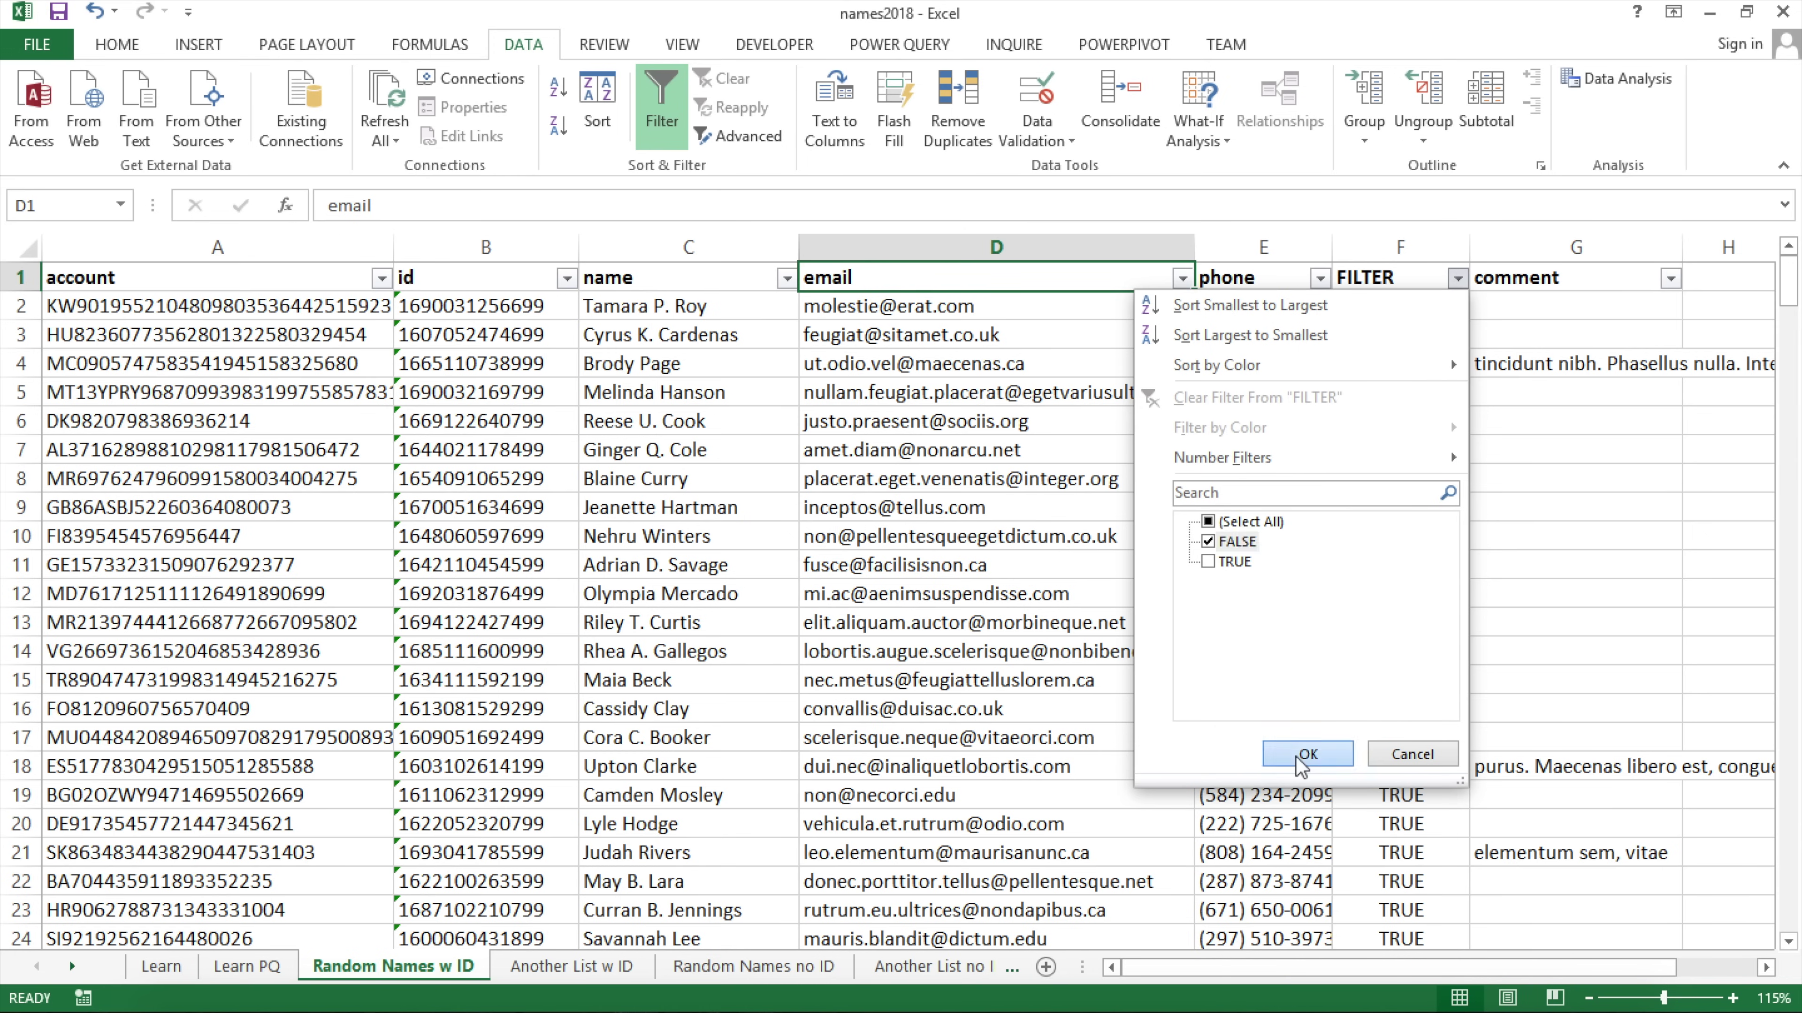
left_click(1305, 755)
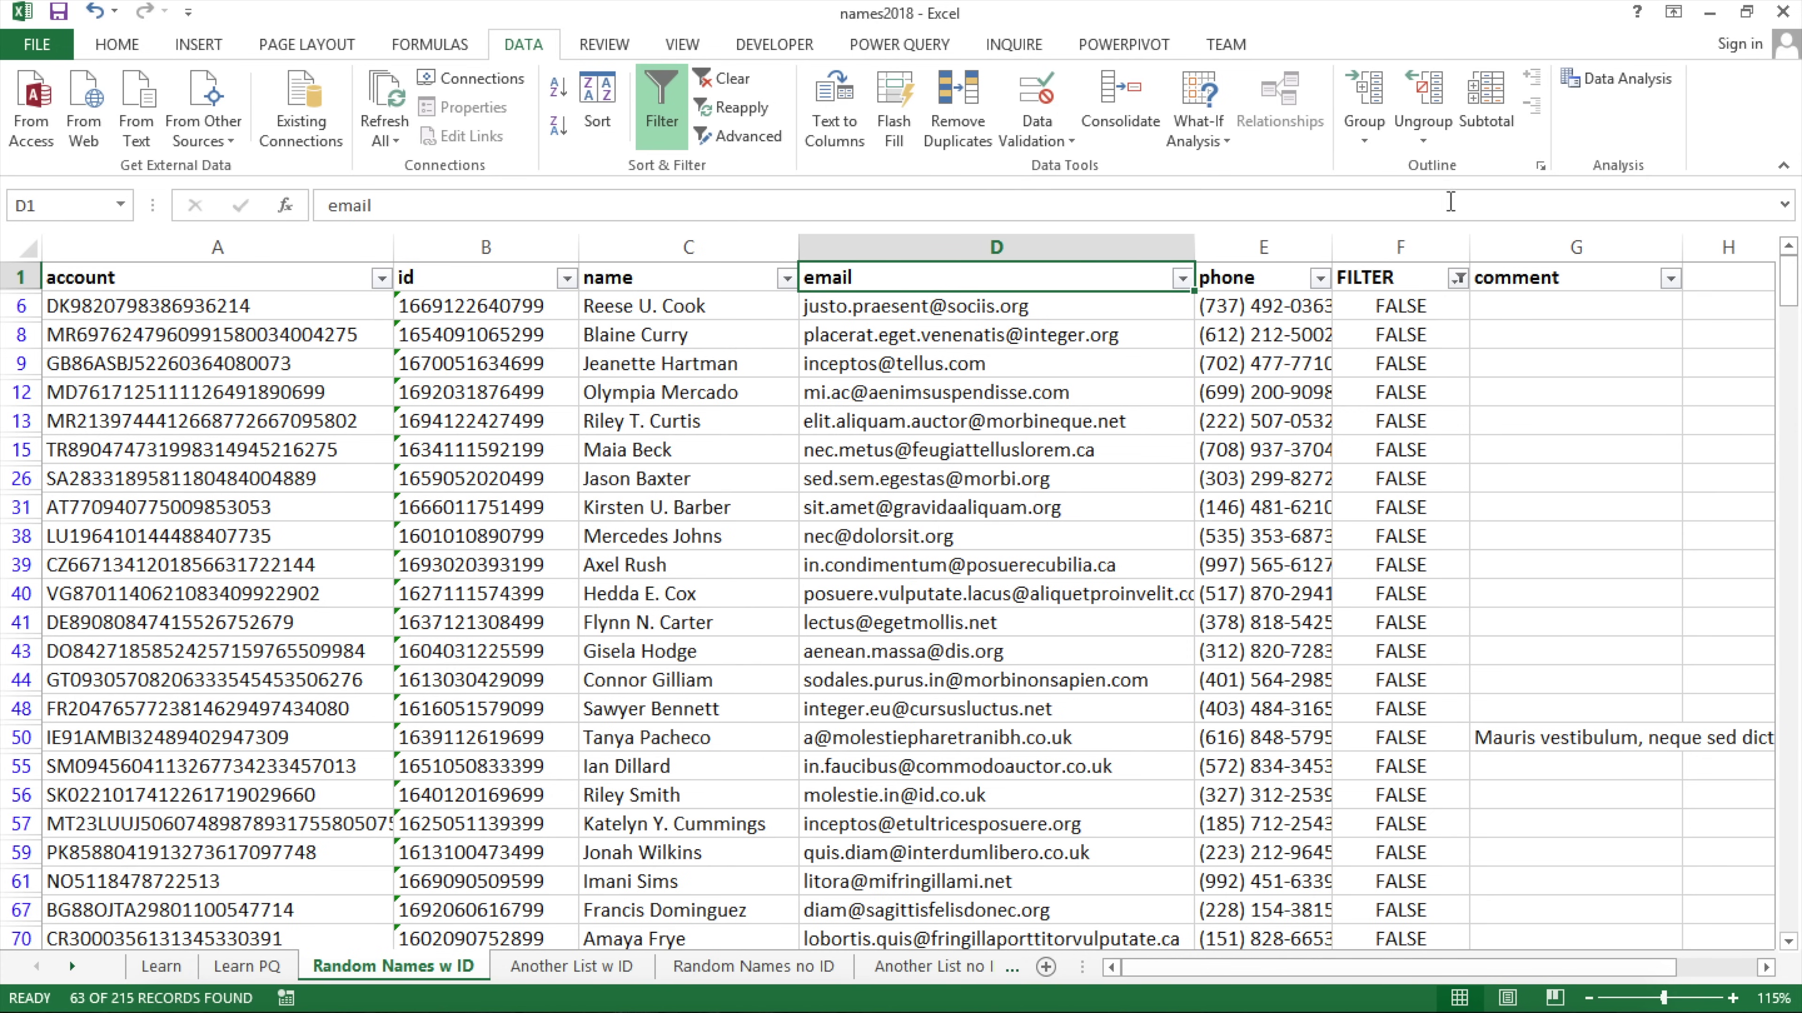
Remove the filters from Random Names w ID and delete the FILTER column, ending on cell A1.
left_click(658, 107)
left_click(1402, 242)
right_click(1403, 241)
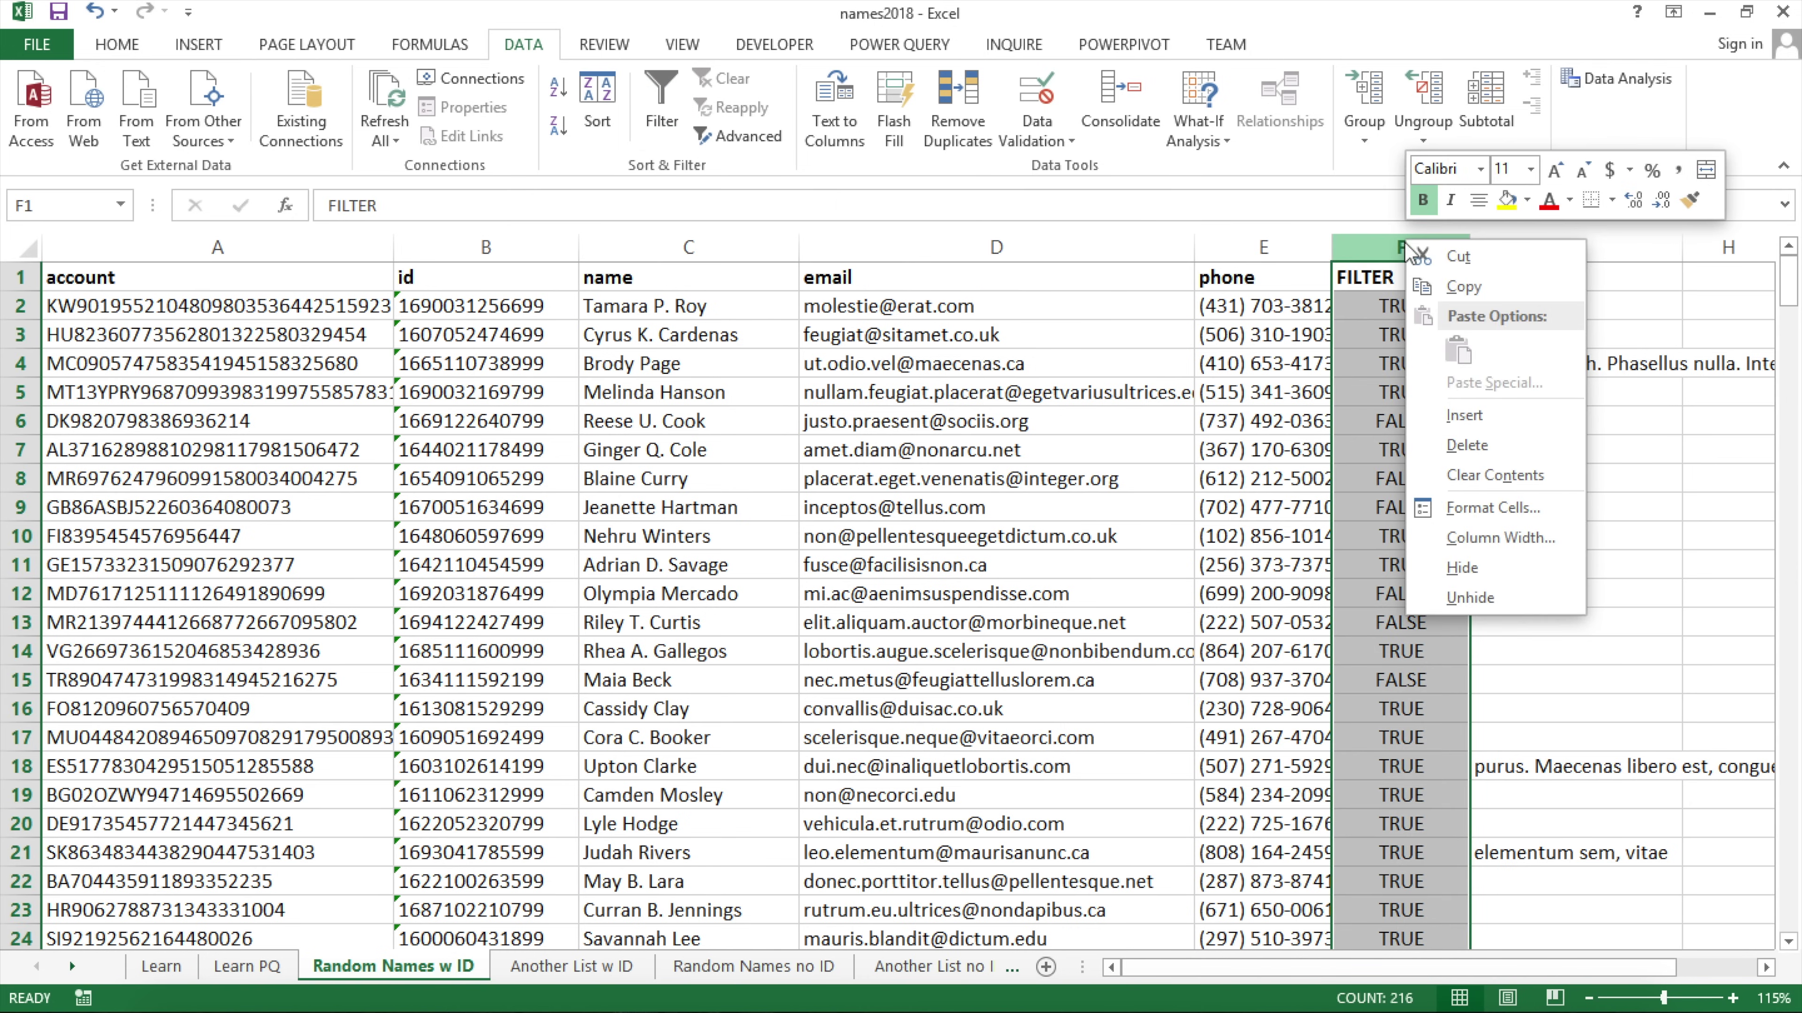
left_click(1481, 449)
left_click(954, 458)
left_click(277, 288)
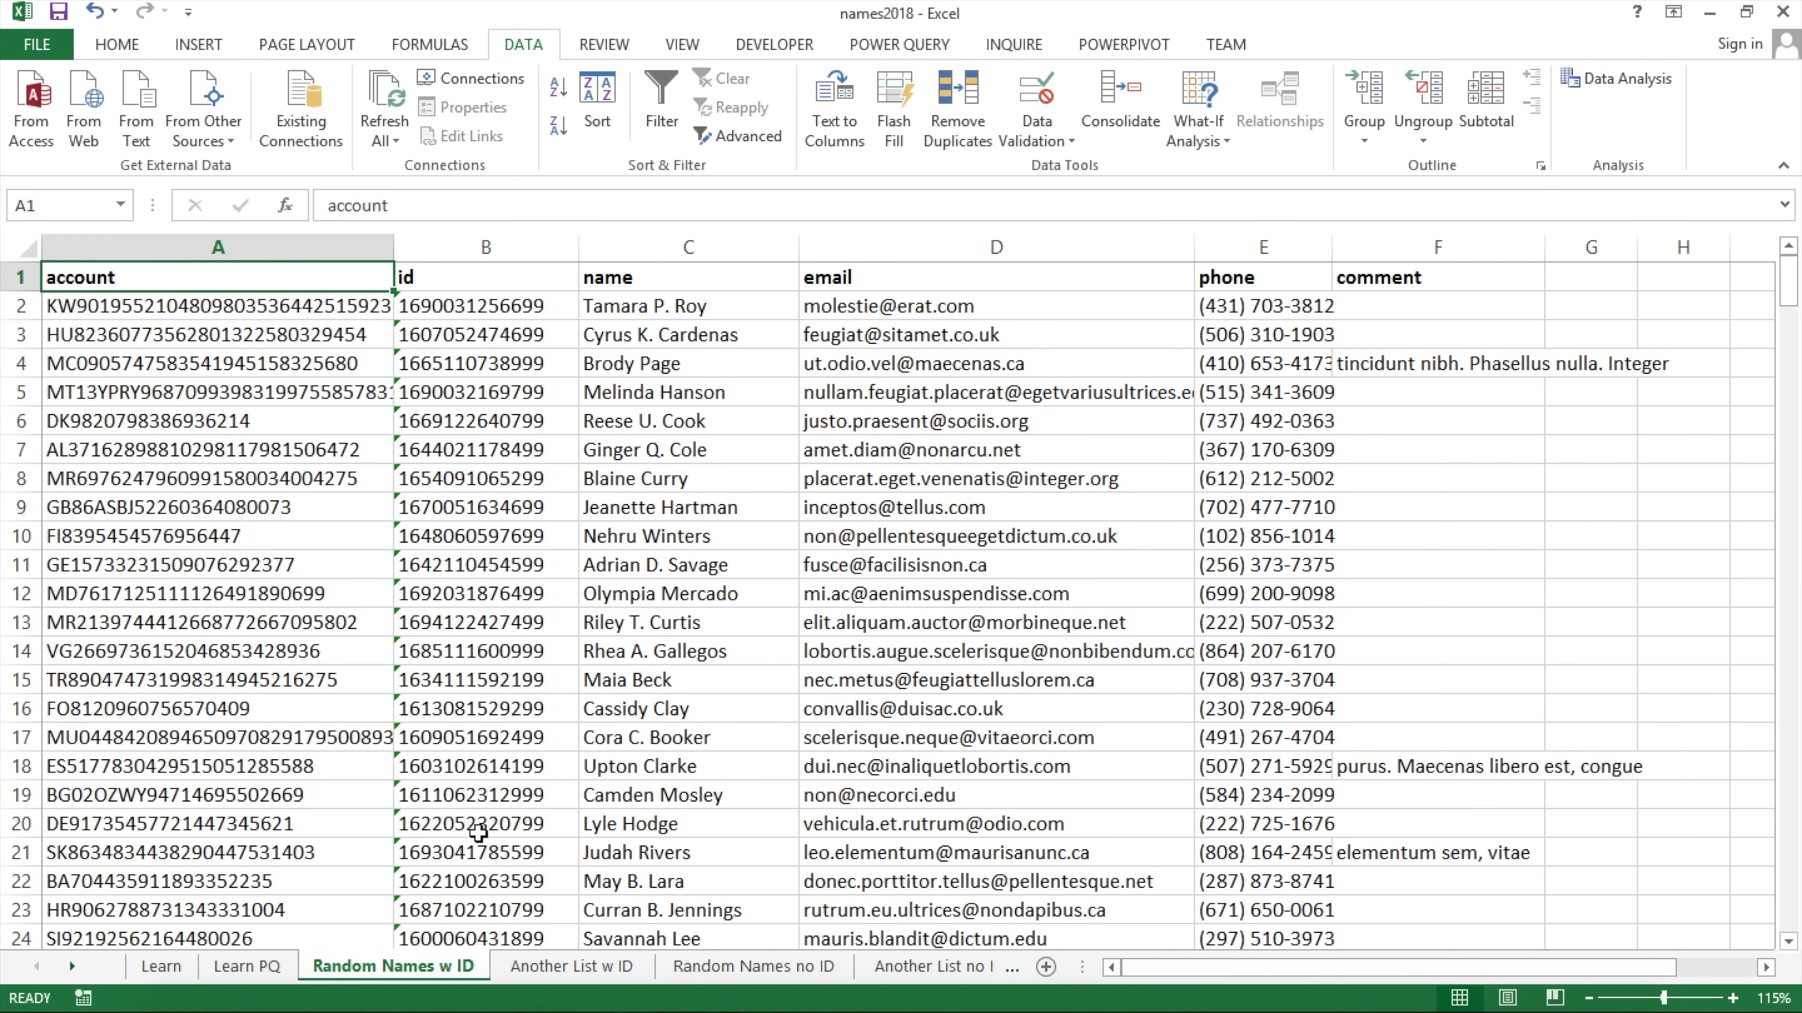
Return to the beginning of the Another List w ID sheet and select its account header in A1.
left_click(533, 971)
scroll(276, 487, "up", 20)
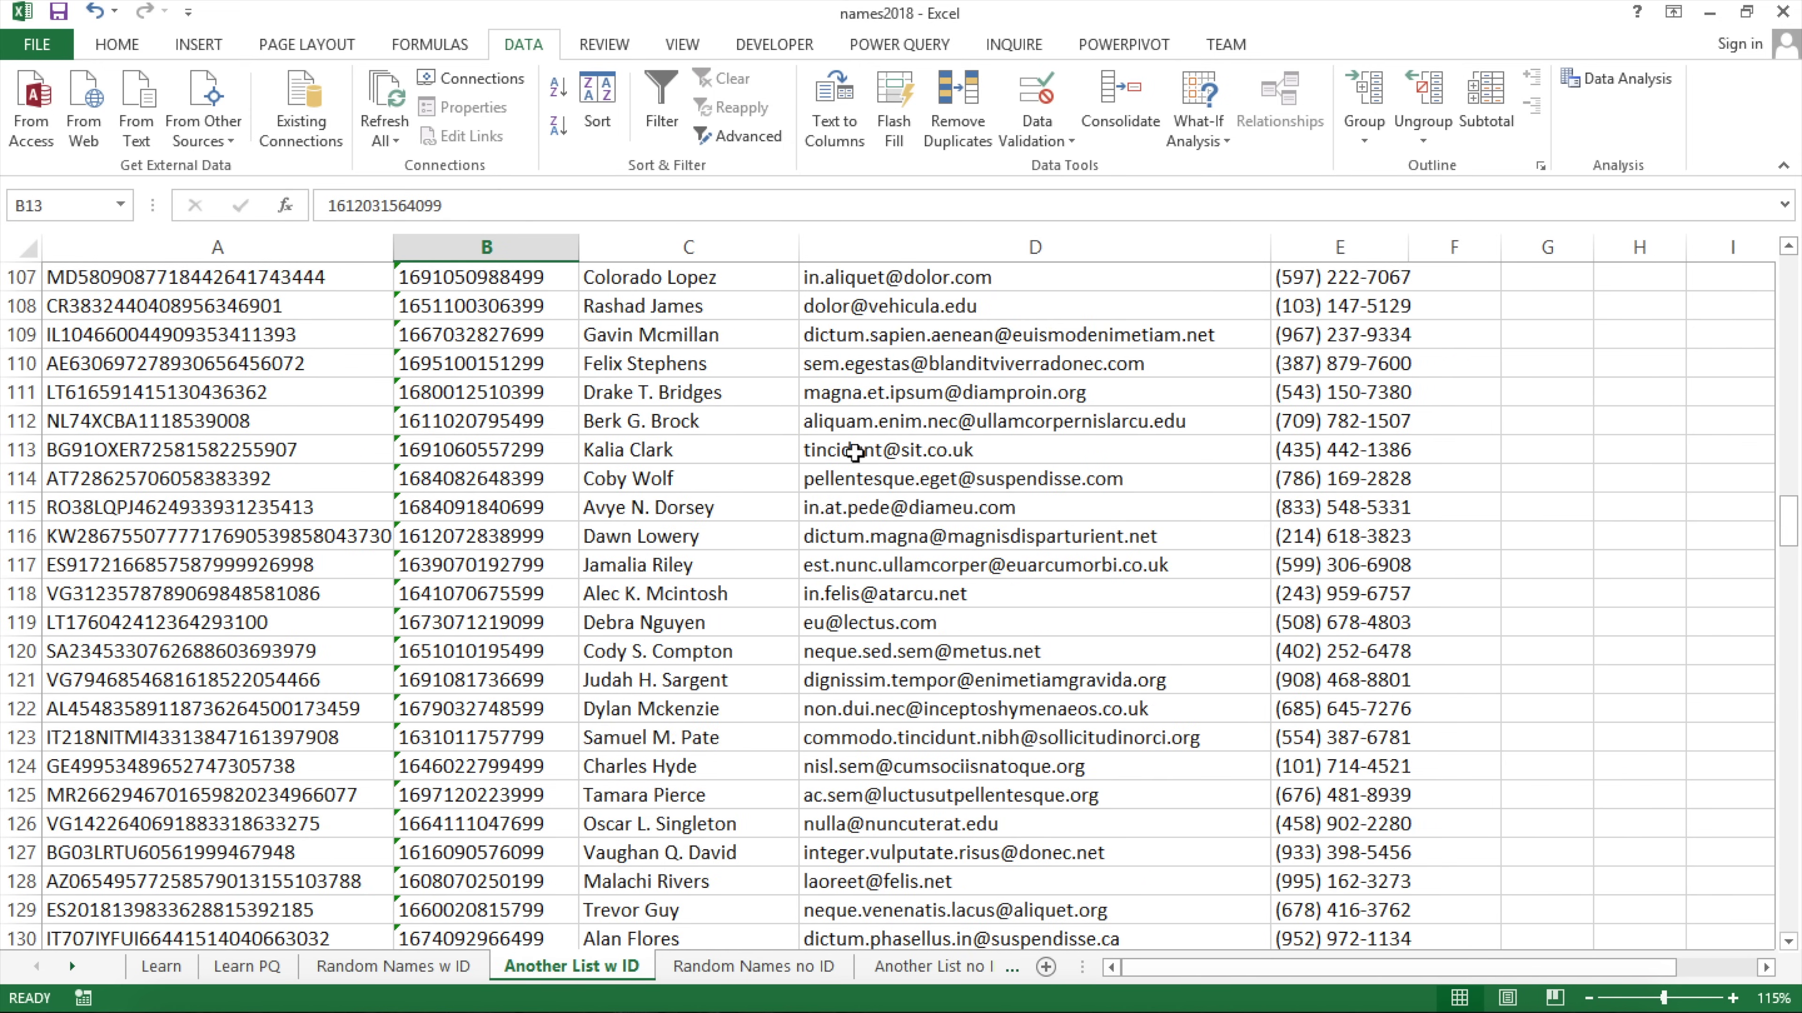
left_click_drag(1791, 529, 1790, 536)
left_click_drag(1792, 288, 1792, 273)
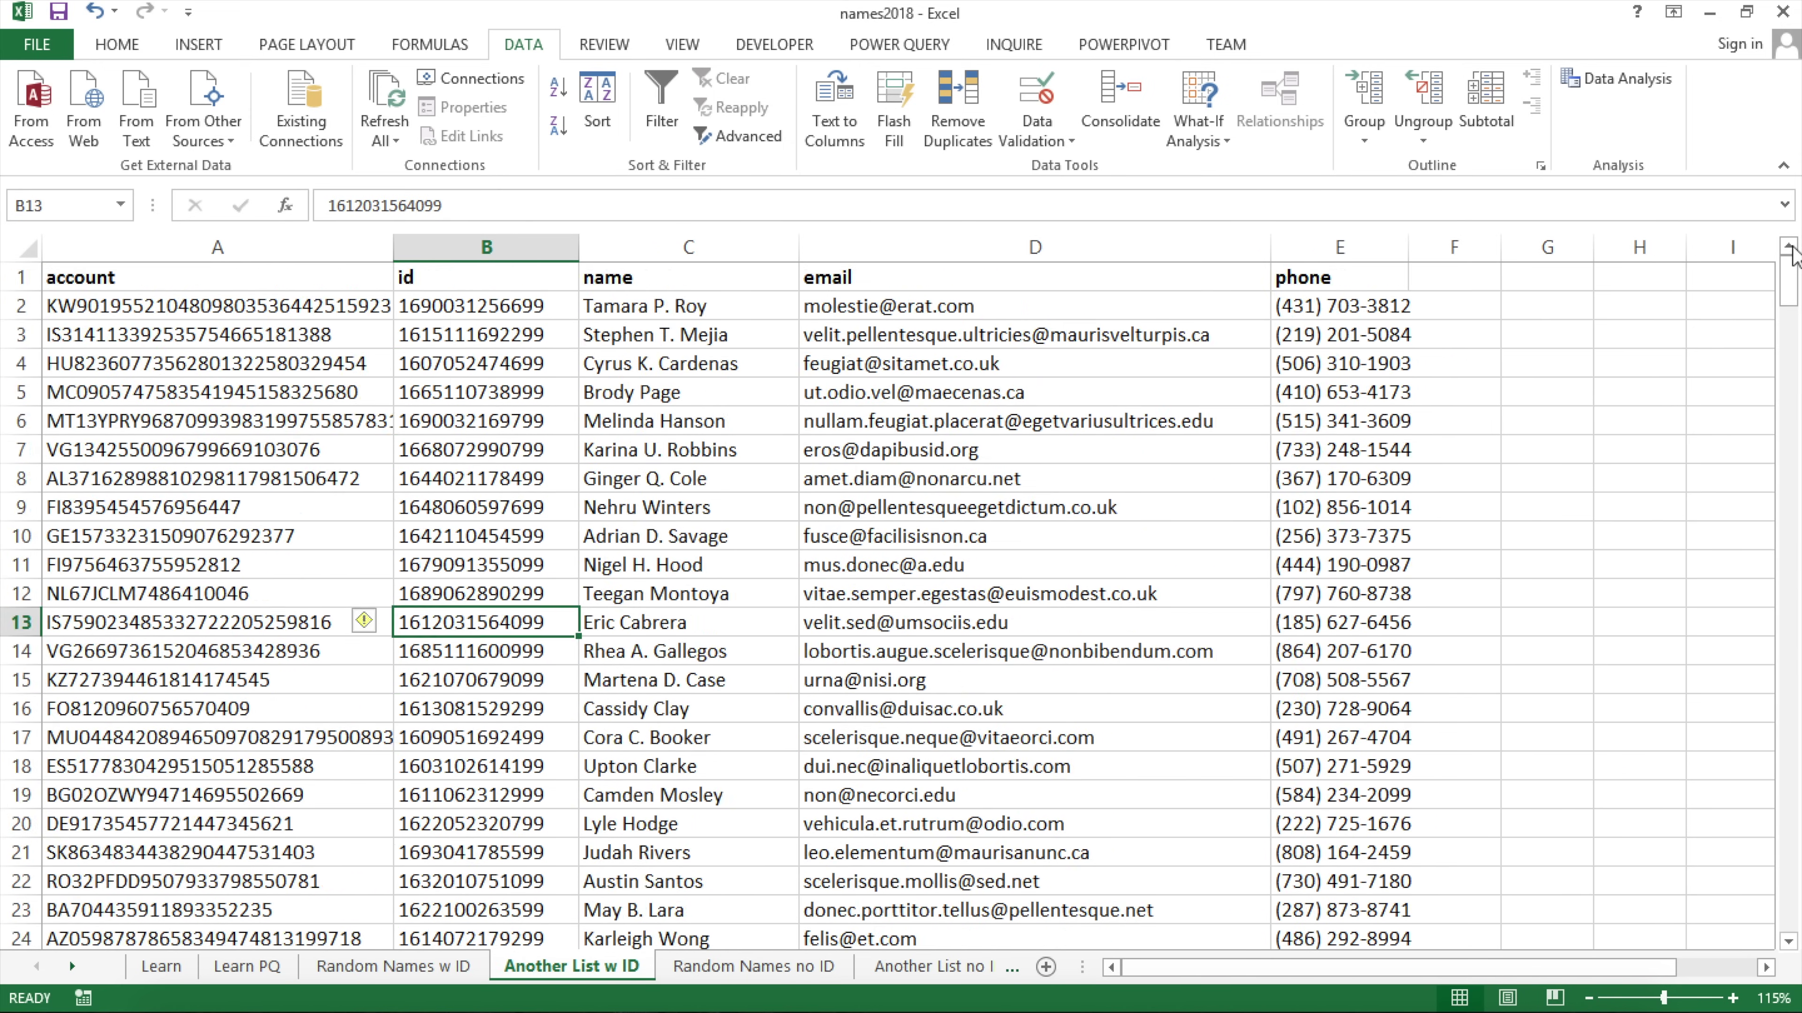
left_click(309, 282)
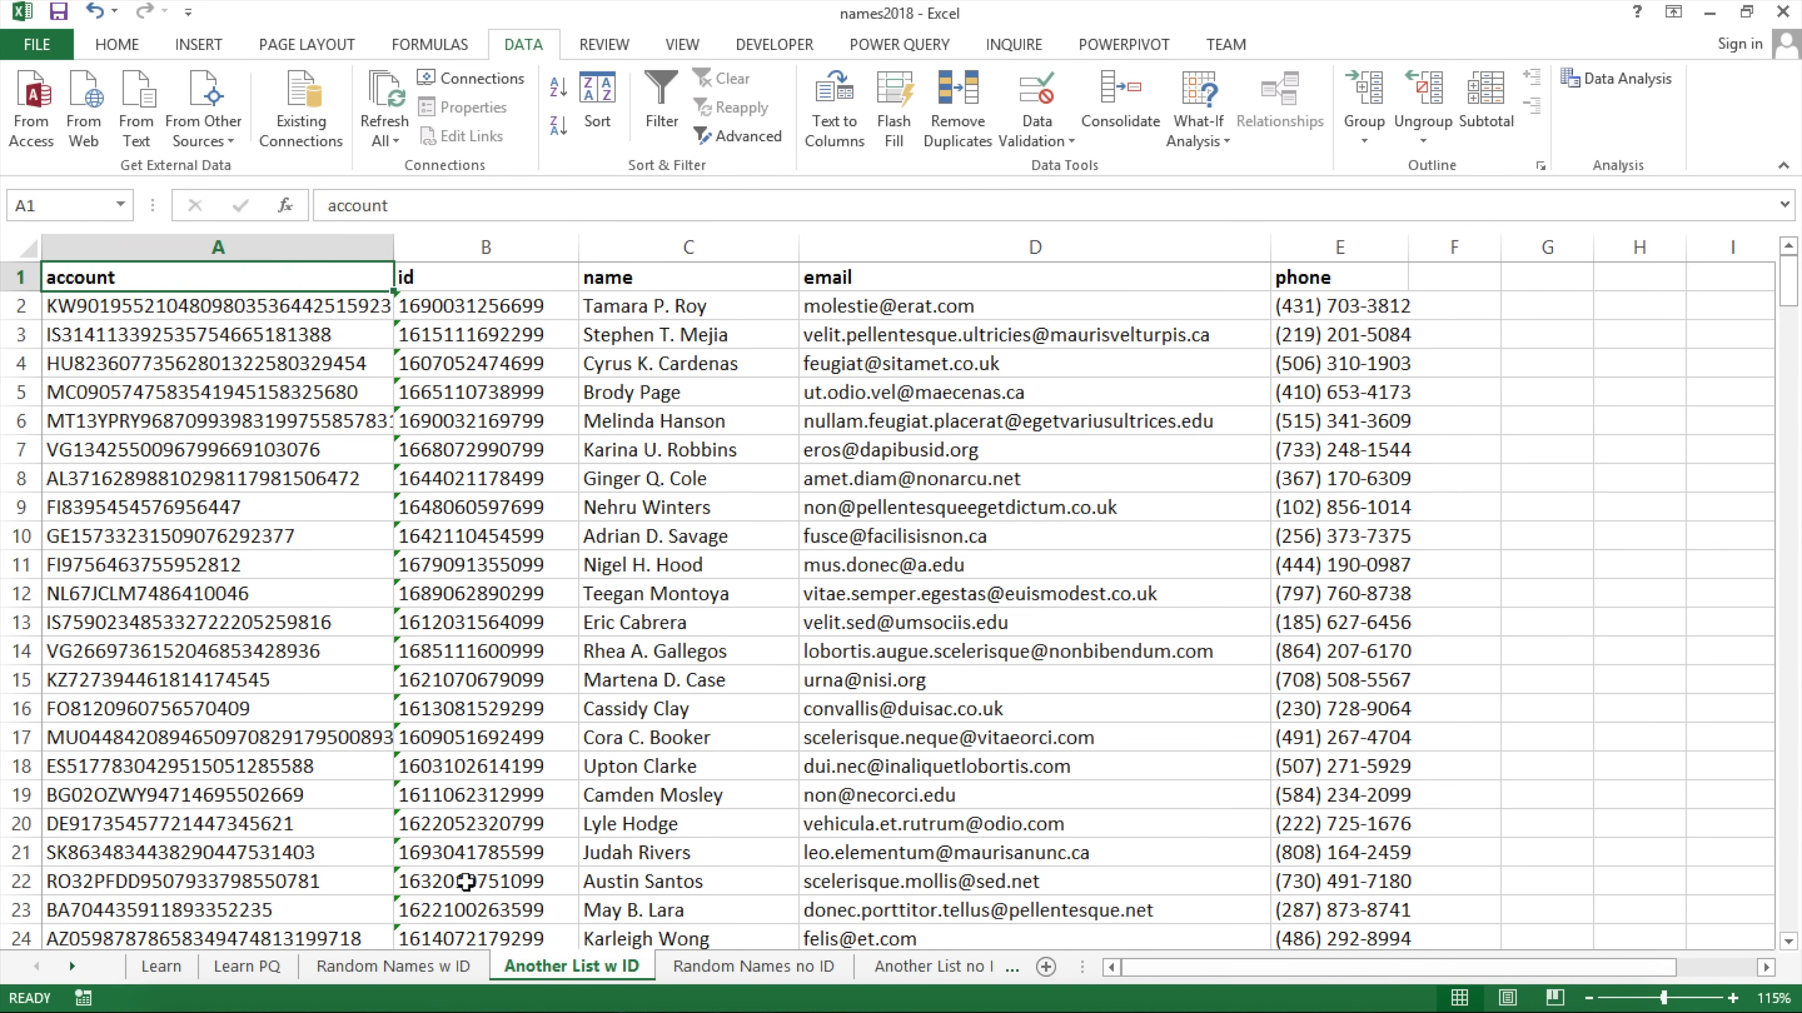
Select the id header in A1 on the Learn sheet and display the Power Query commands.
left_click(183, 971)
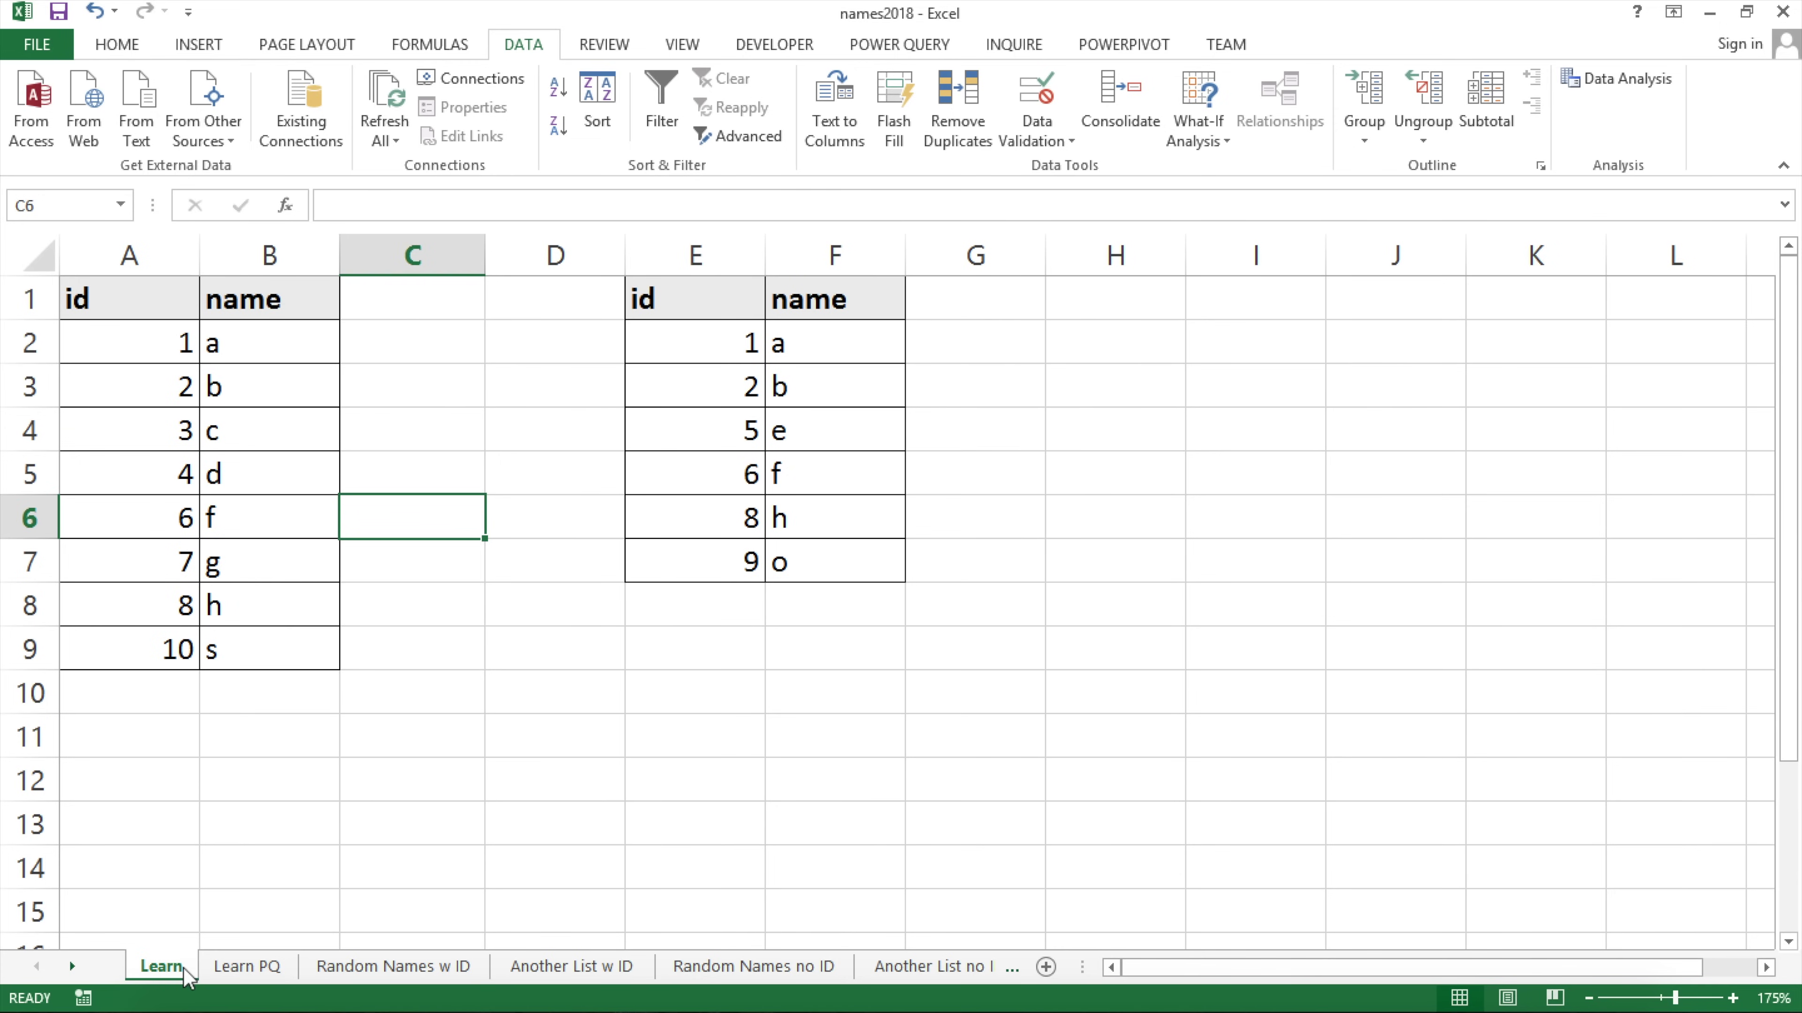
left_click(165, 295)
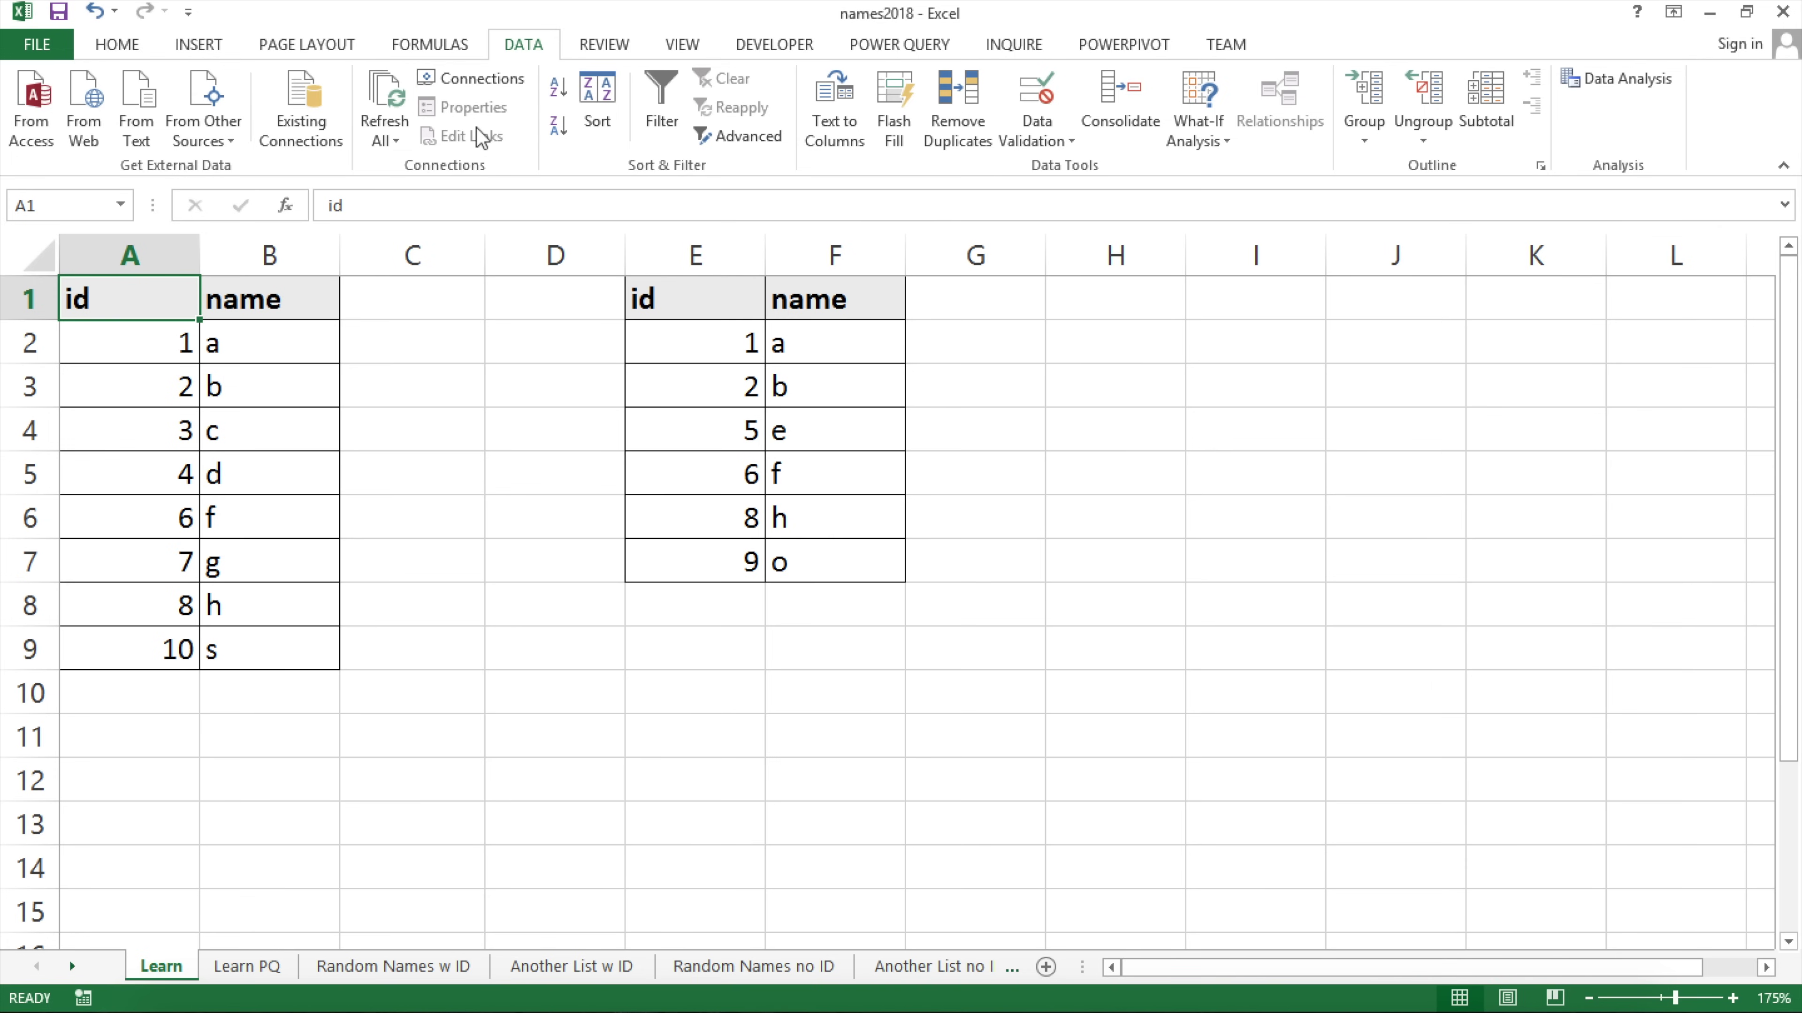
left_click(927, 50)
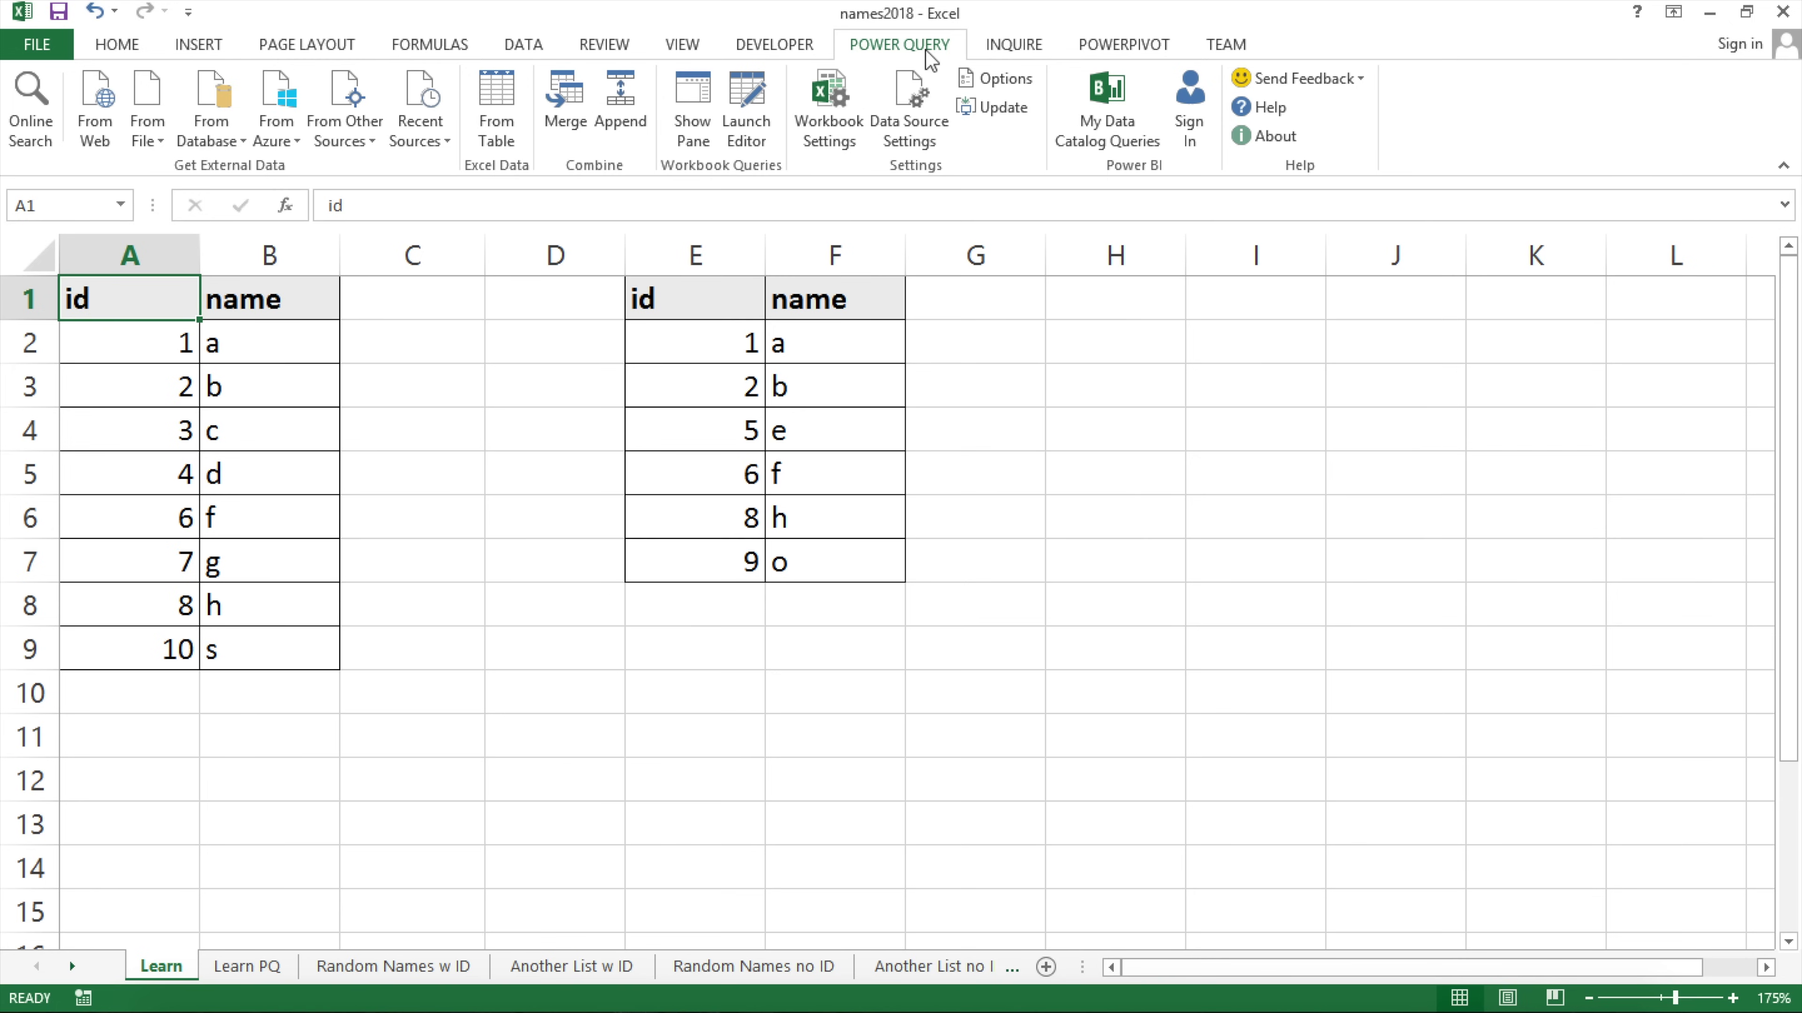